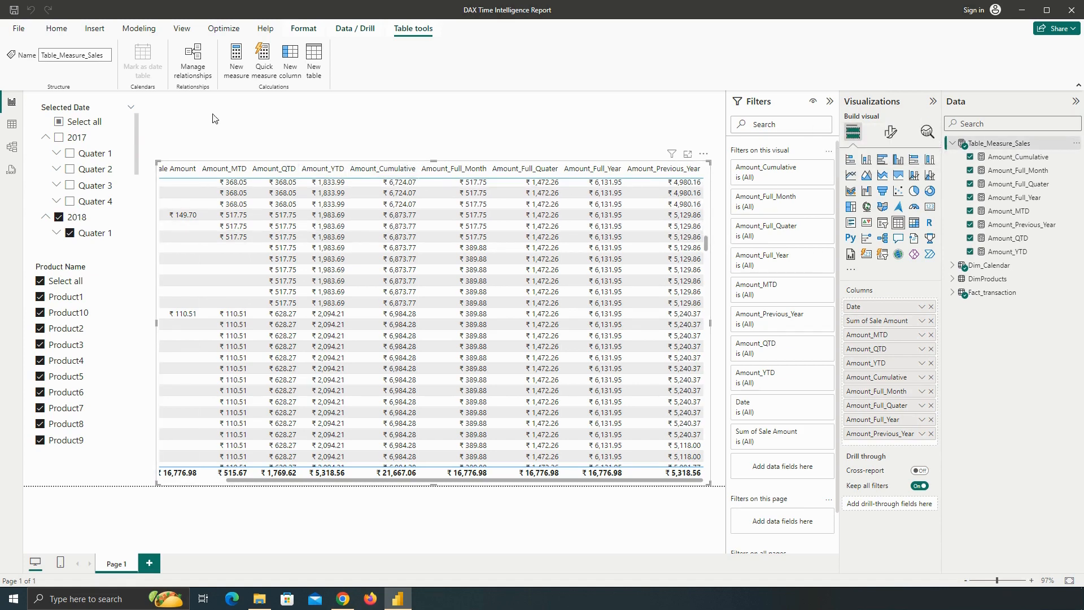
Create a measure named Amount_Previous_MTD in Table_Measure_Sales, starting its formula with TOTALMTD over SUM(Fact_transaction[Sale Amount])
left_click(236, 59)
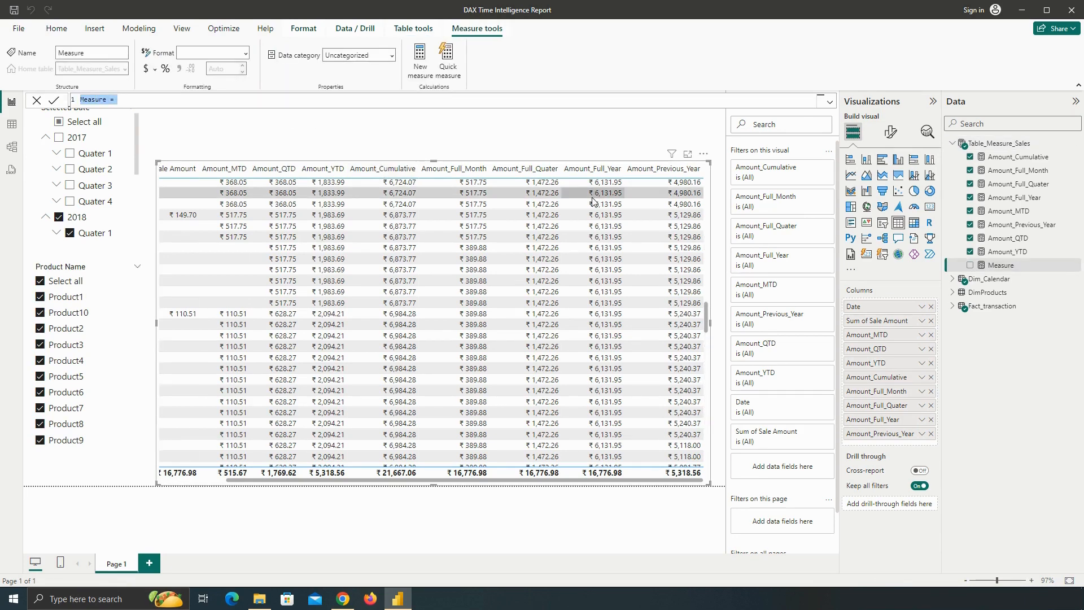
type("Amount_")
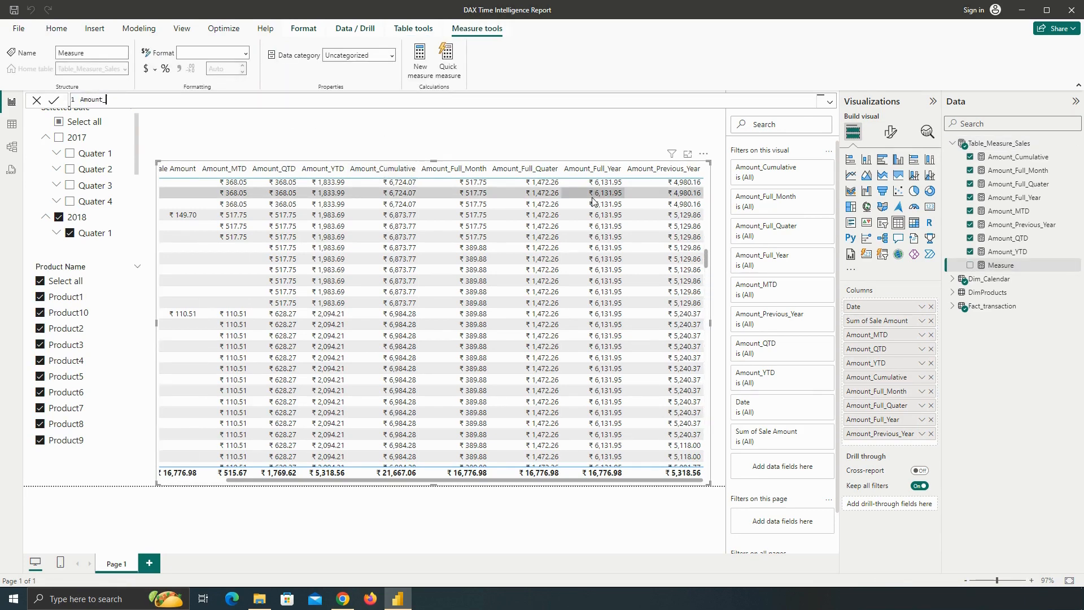
type("Previous_MTD= tot")
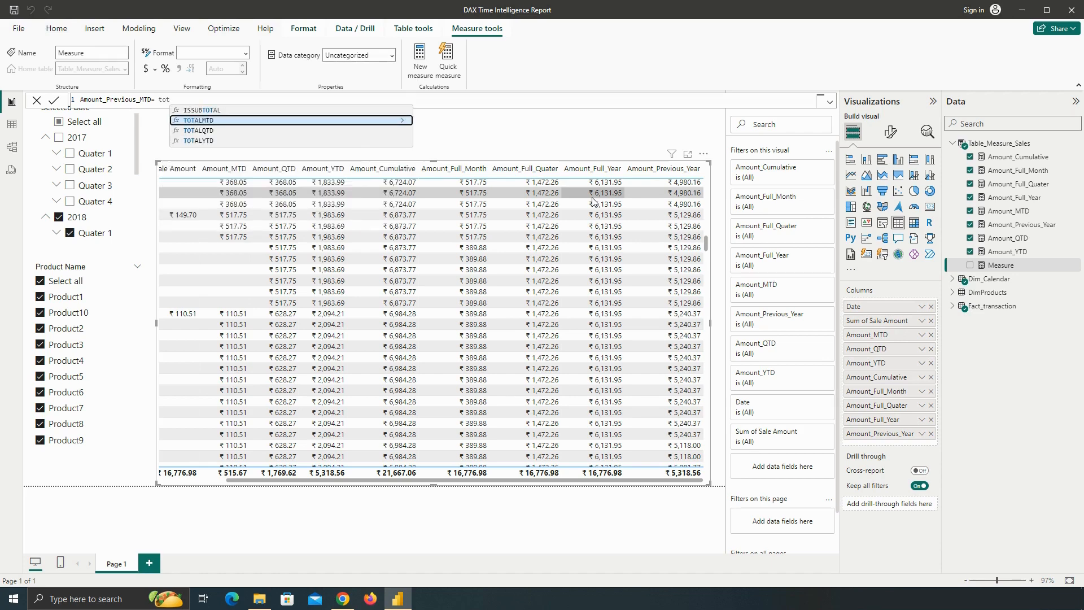
key("Tab")
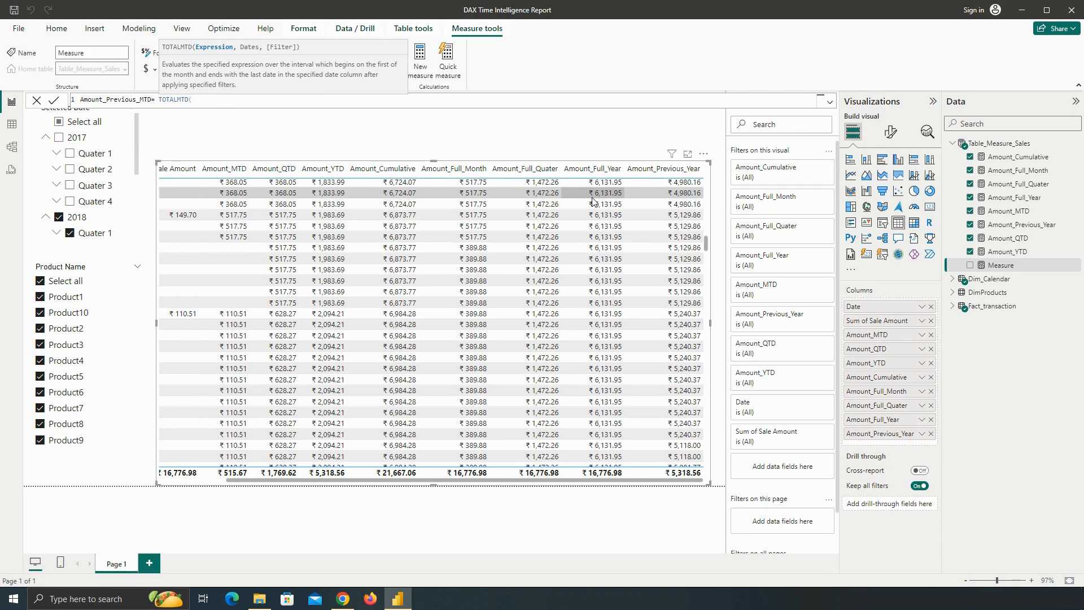
type("sum")
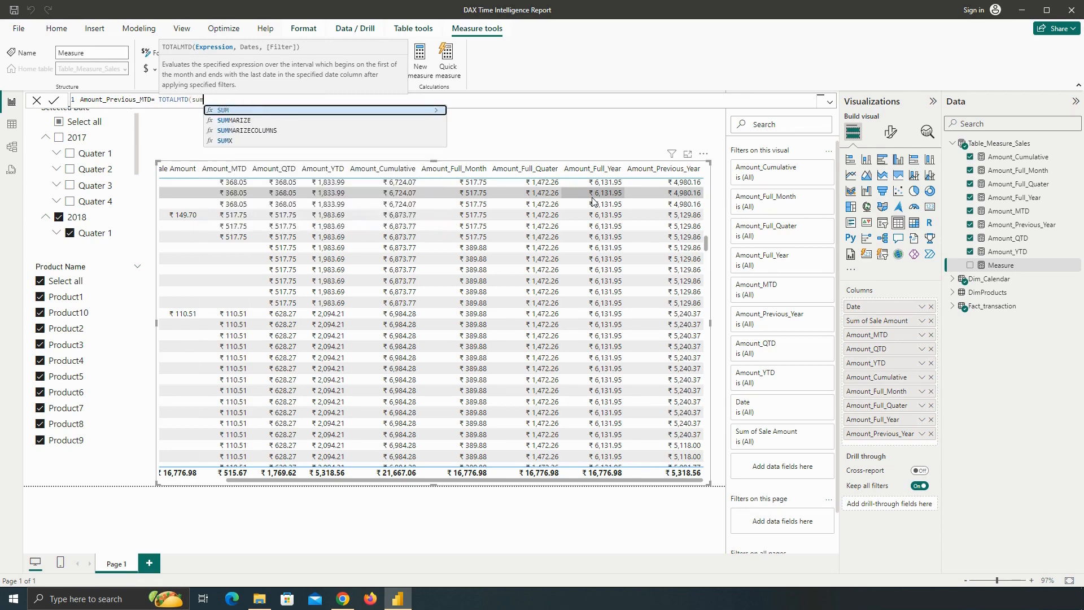
key("Tab")
type("amou")
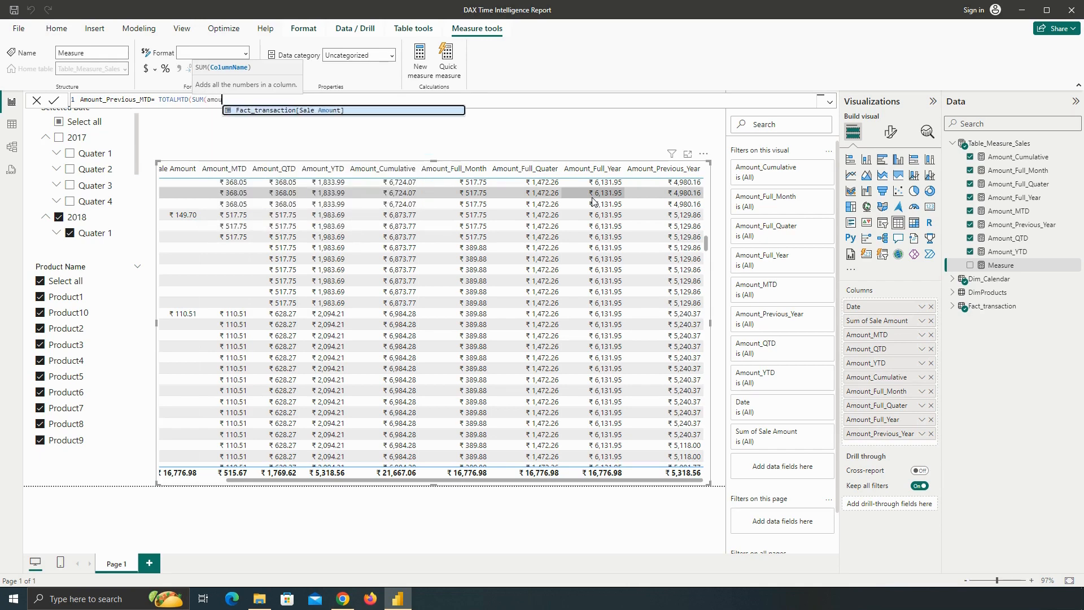
key("Tab")
type(")")
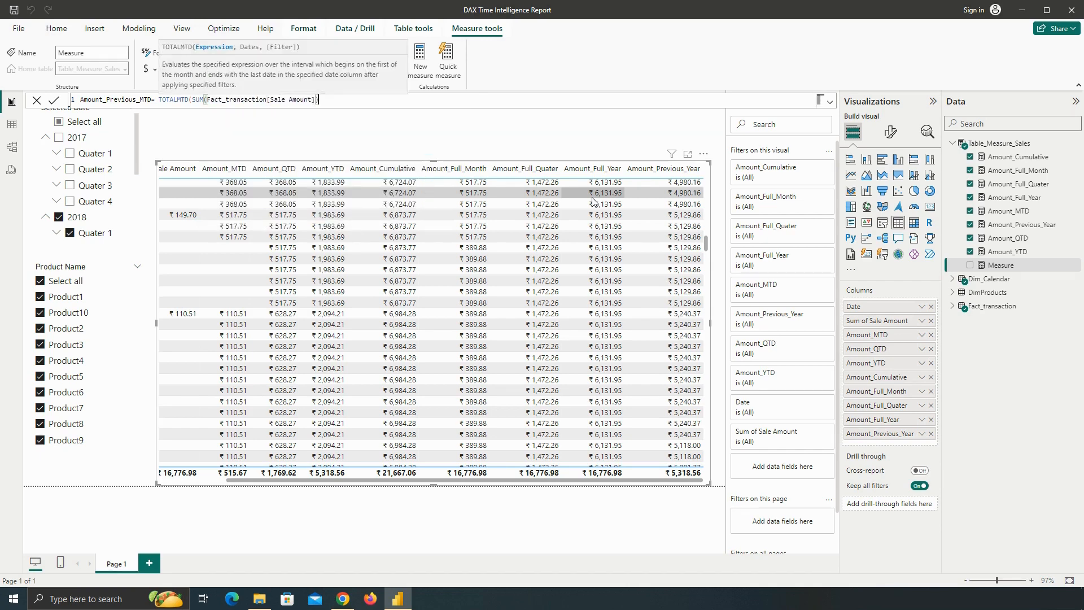
Add ALL(Dim_Calendar) as the second argument of the TOTALMTD formula
type(", ")
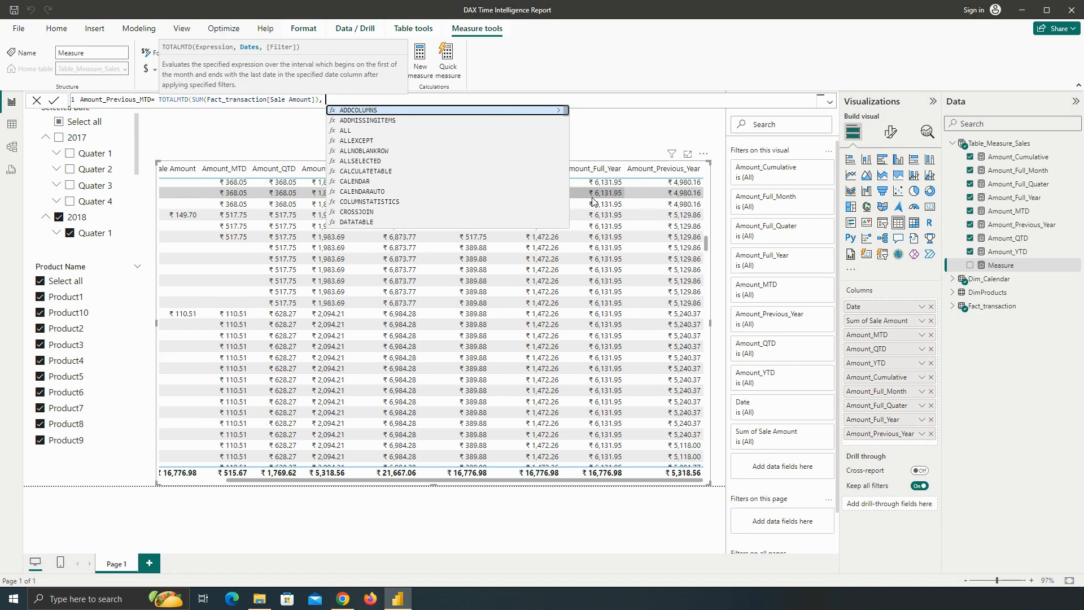
type("all")
key("Tab")
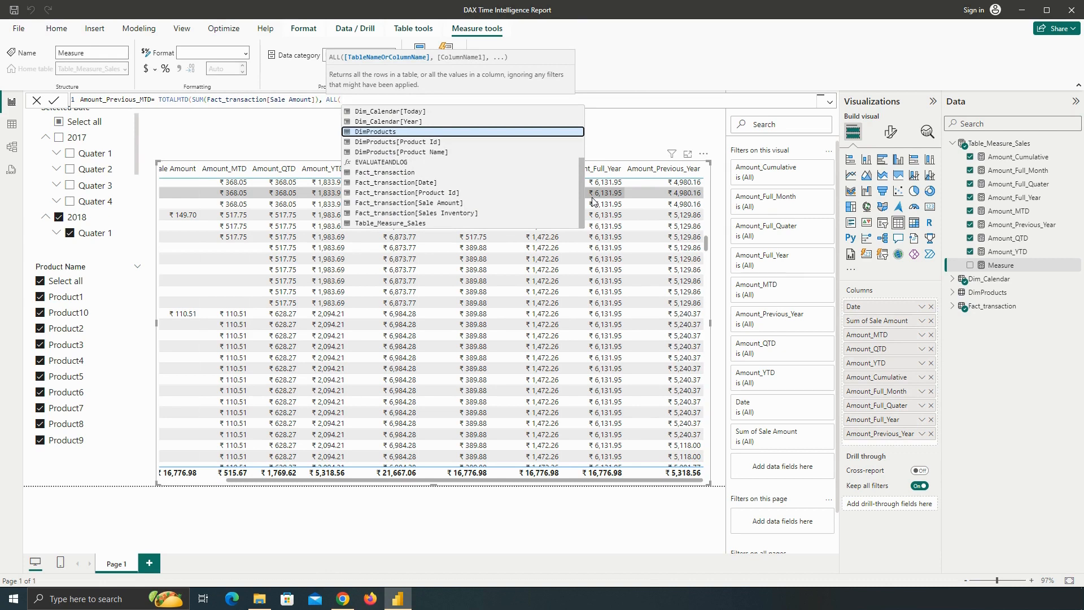
type("date")
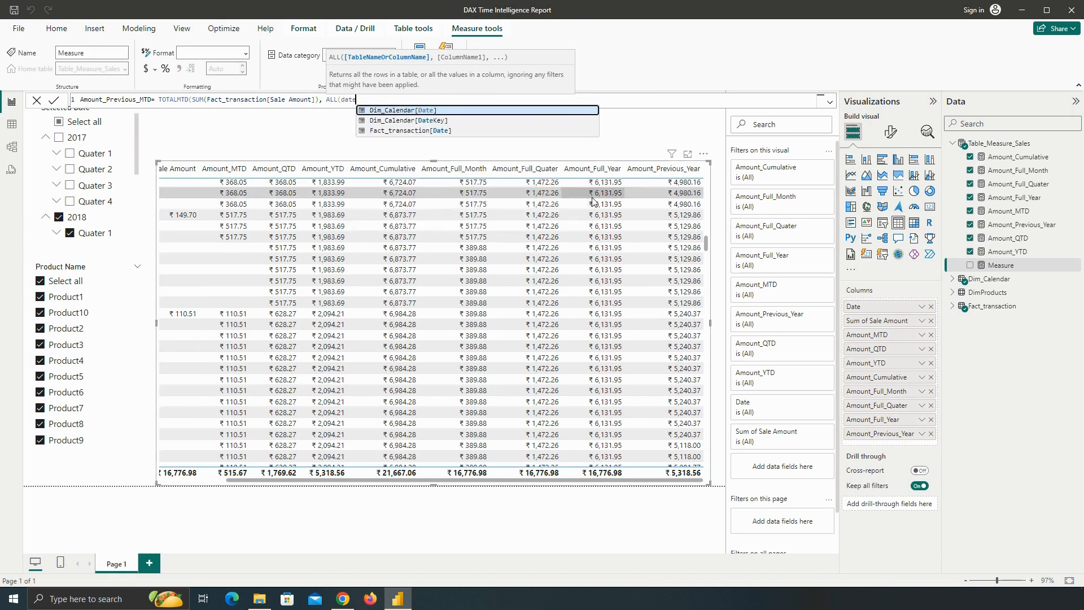
key("Tab")
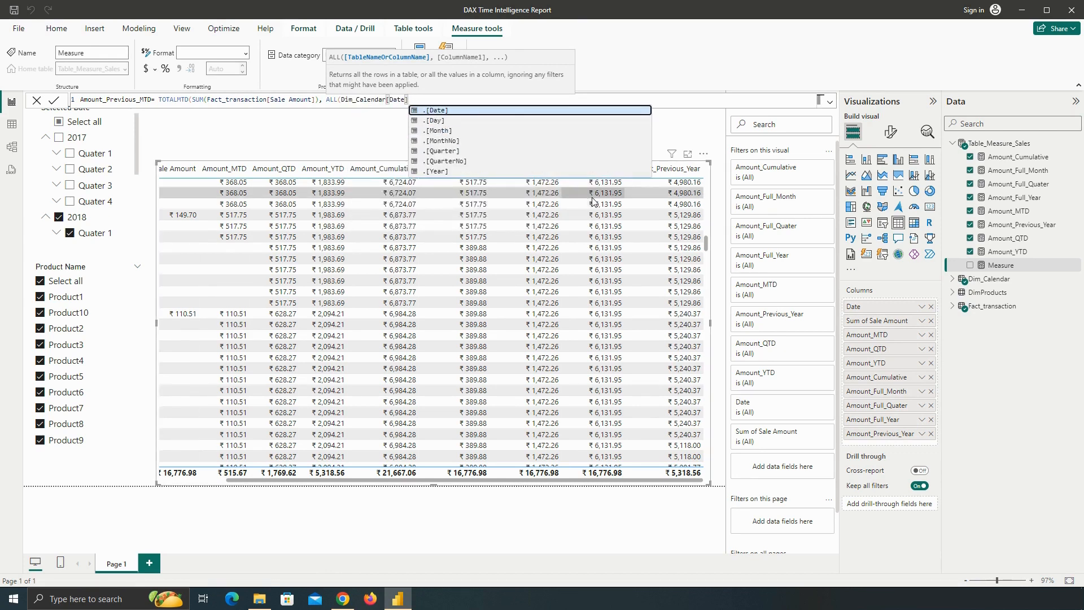
type(")")
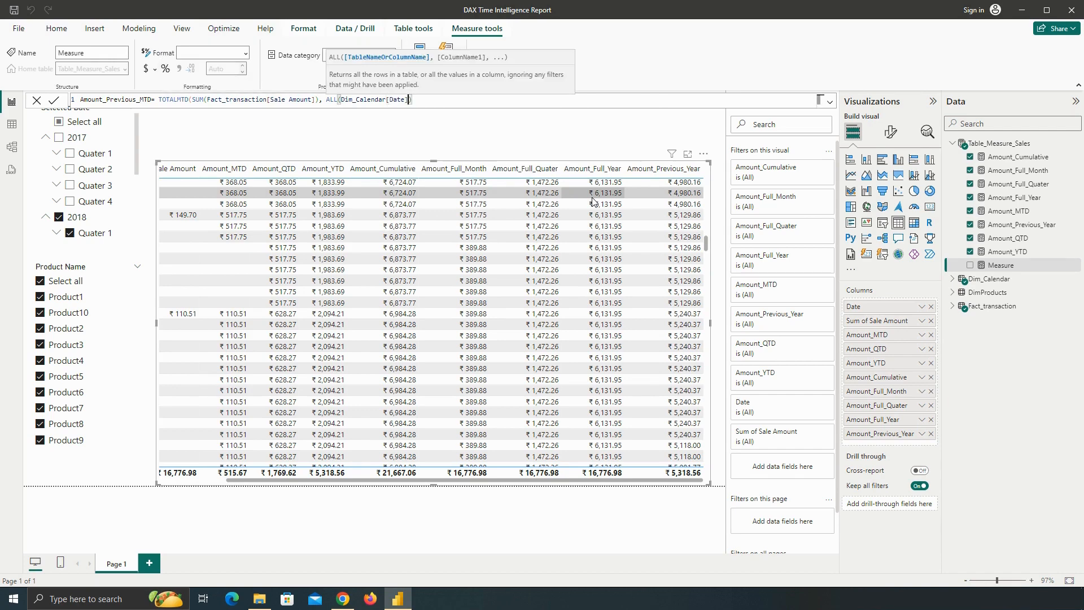
key("BackSpace")
key("BackSpace")
key("BackSpace")
key("BackSpace")
key("BackSpace")
key("BackSpace")
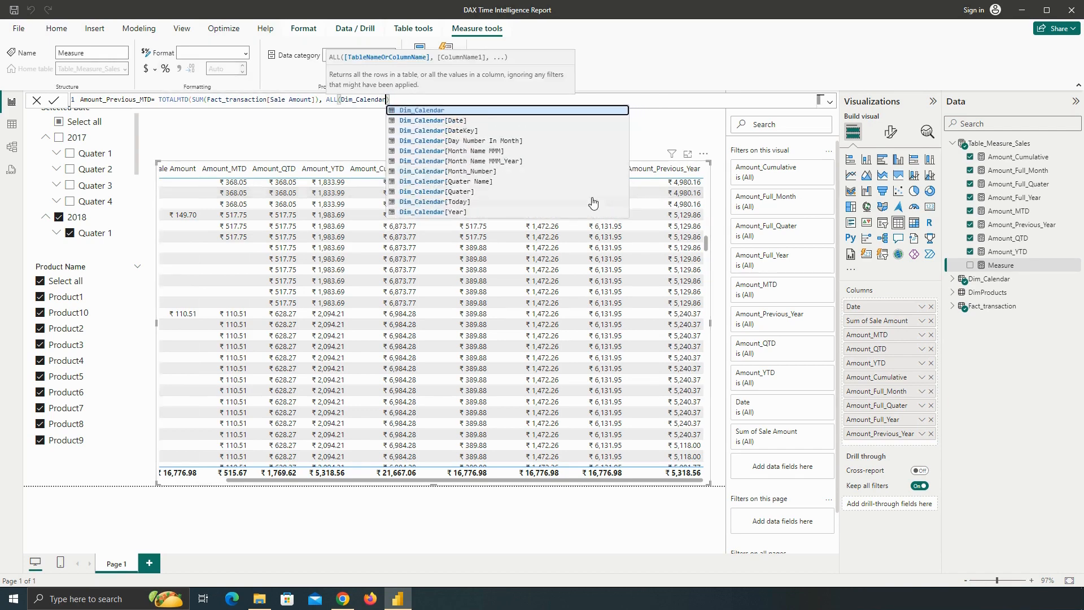
type(",")
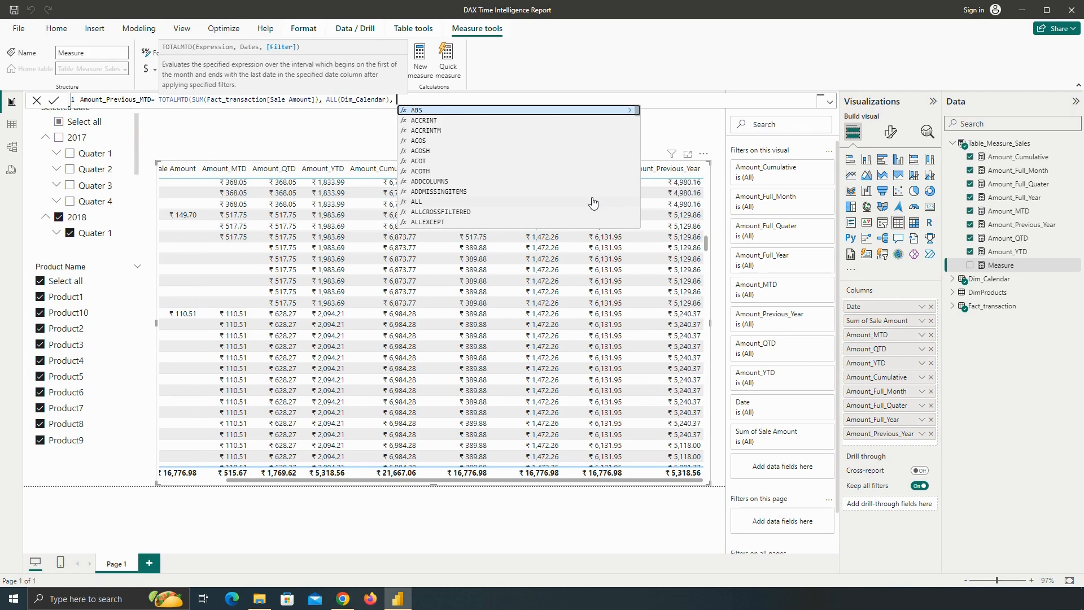
Begin the third TOTALMTD argument with a DATEADD function over Dim_Calendar[Date]
type("date")
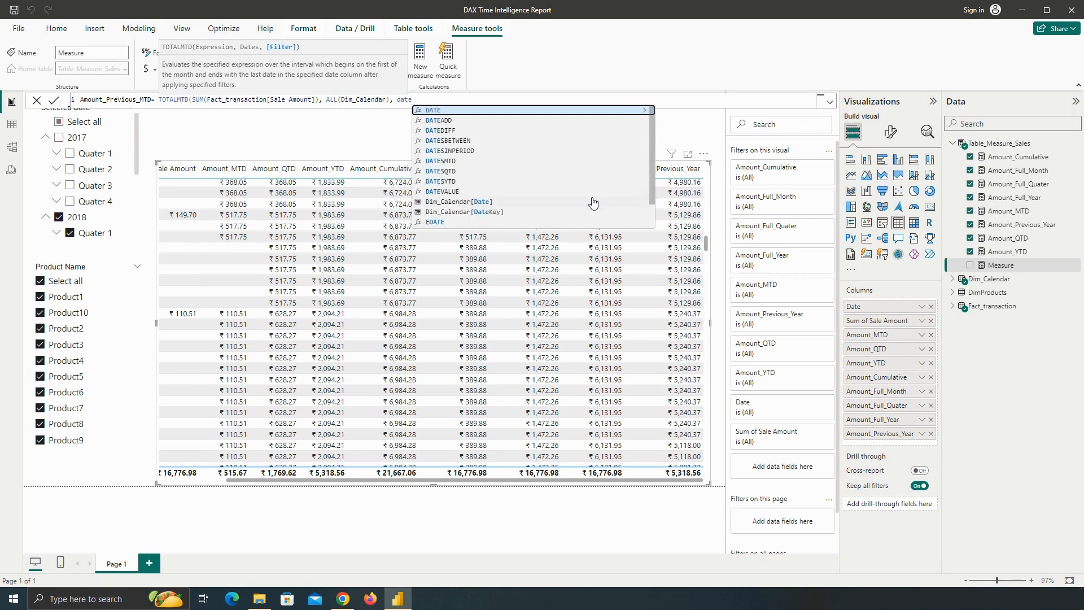
key("Down")
key("Tab")
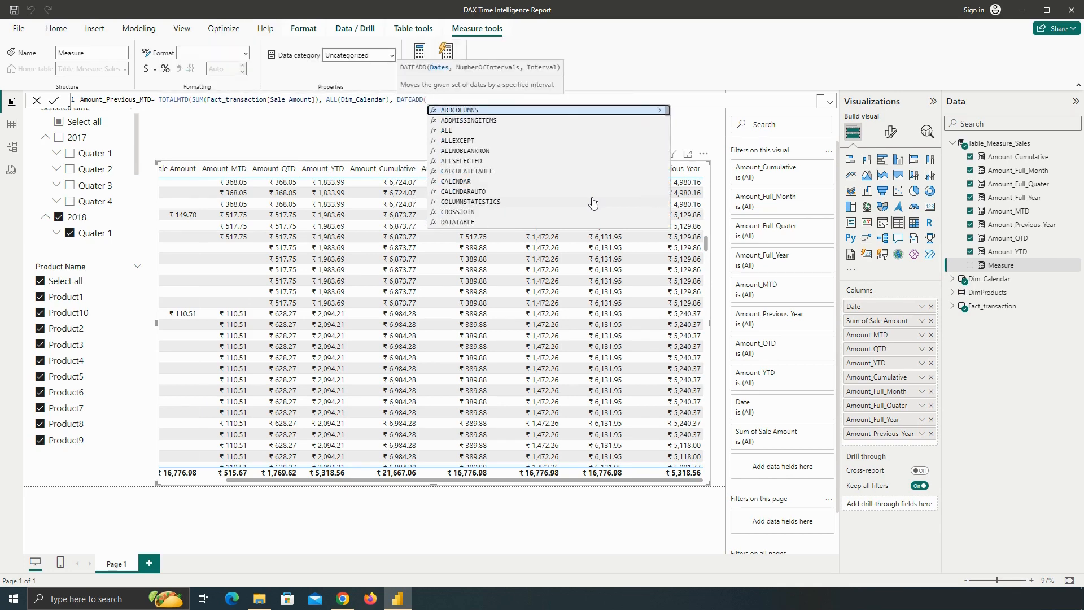
type("date")
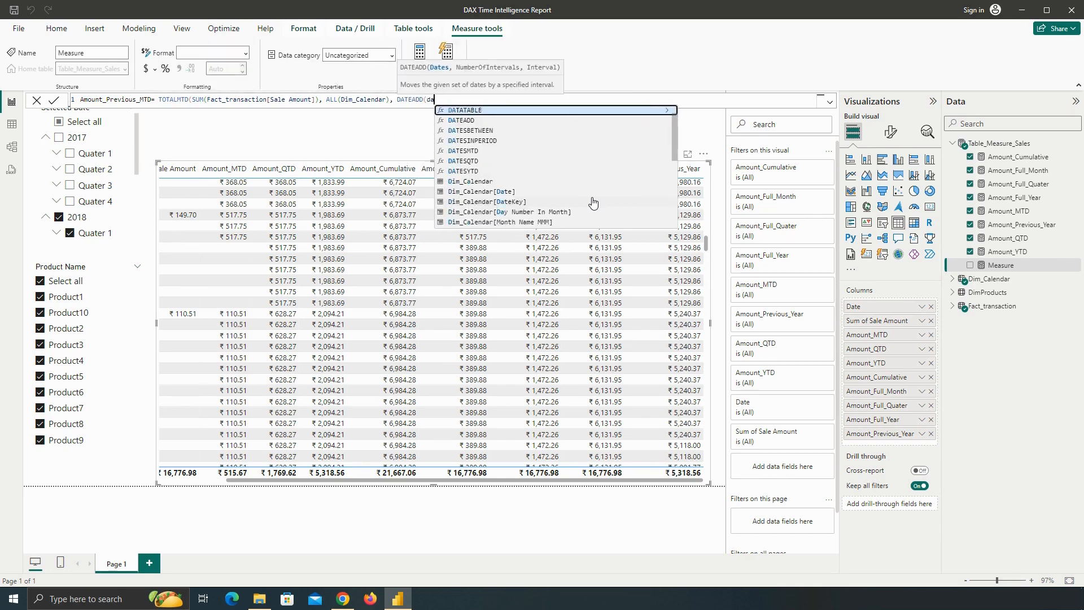
key("Down")
key("Down")
key("Down")
key("Down")
key("Down")
key("Down")
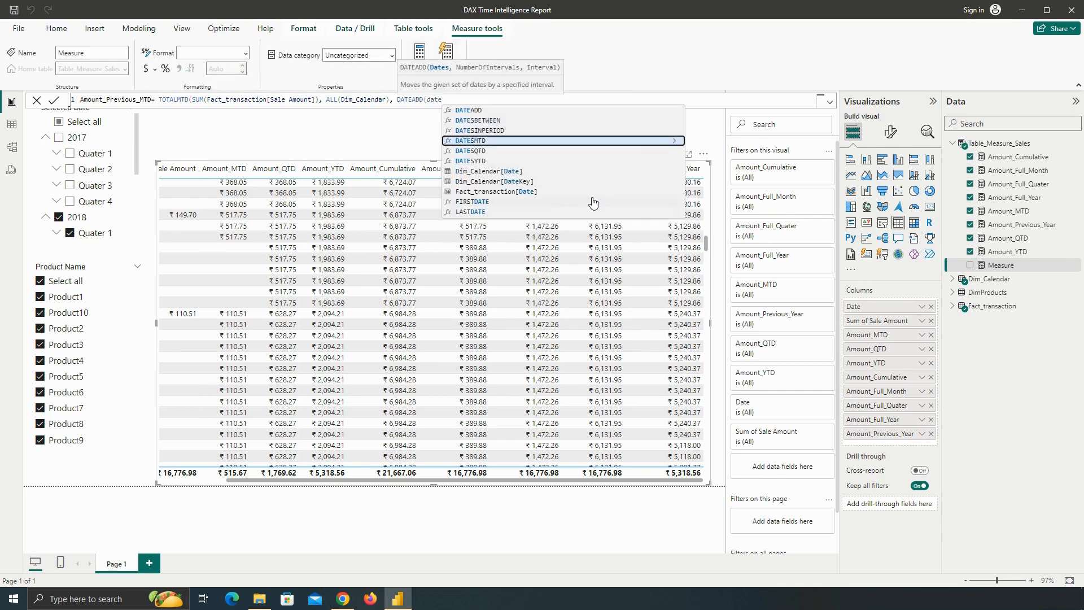
key("Tab")
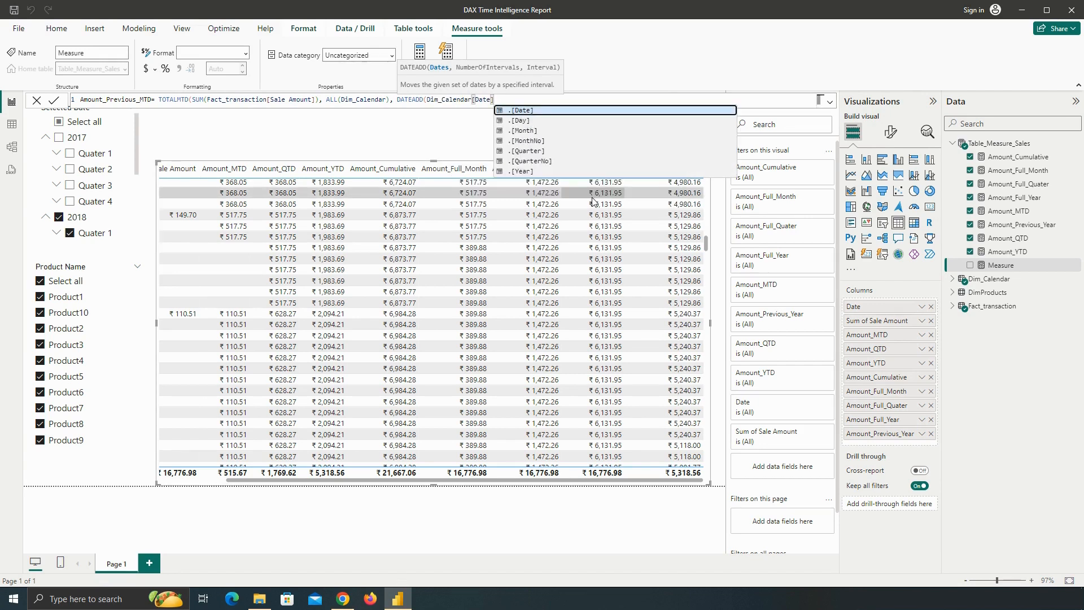
Complete DATEADD with an offset of -1 and the MONTH interval, close the TOTALMTD formula and commit the measure
type(",")
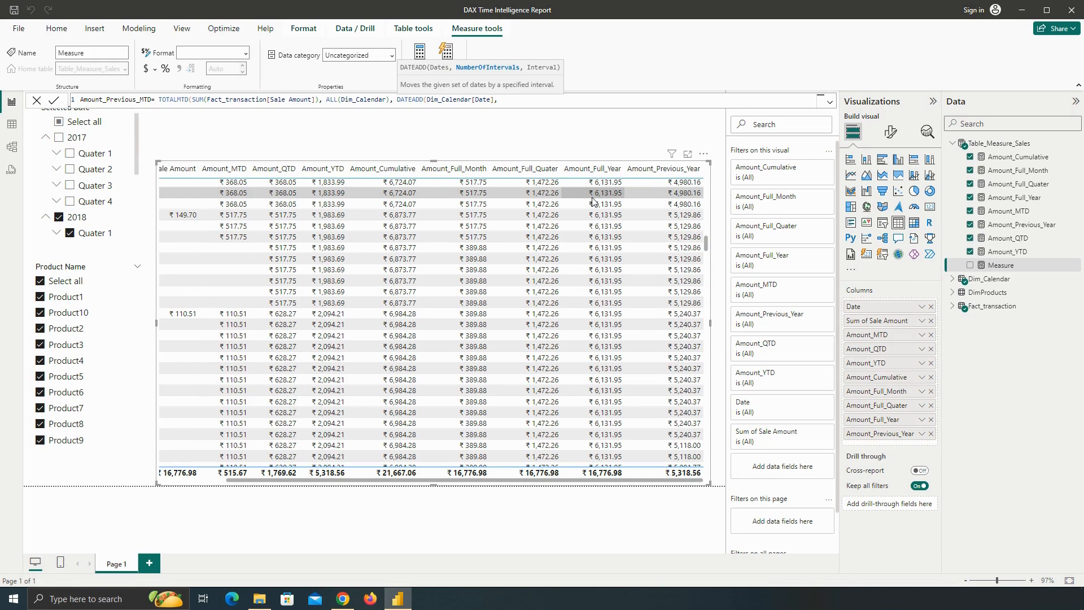
type(" -1,")
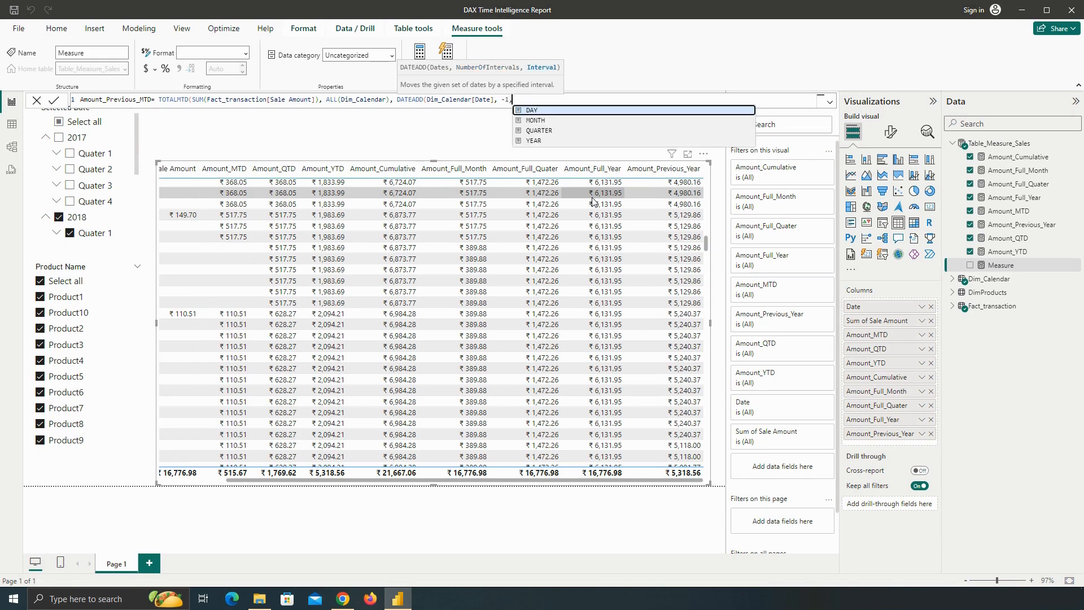
key("Down")
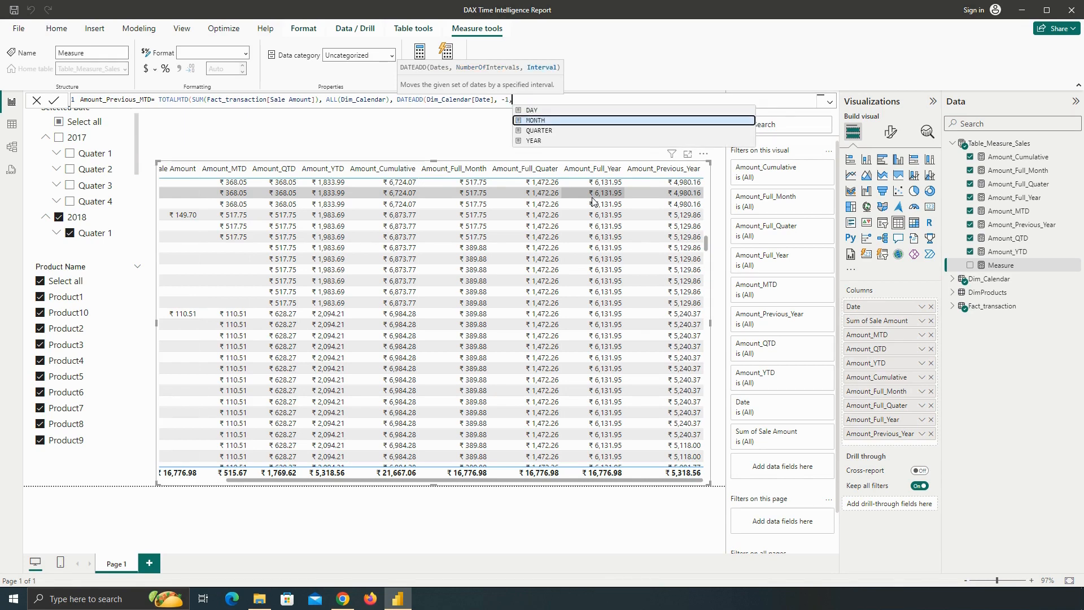
key("Tab")
type(")")
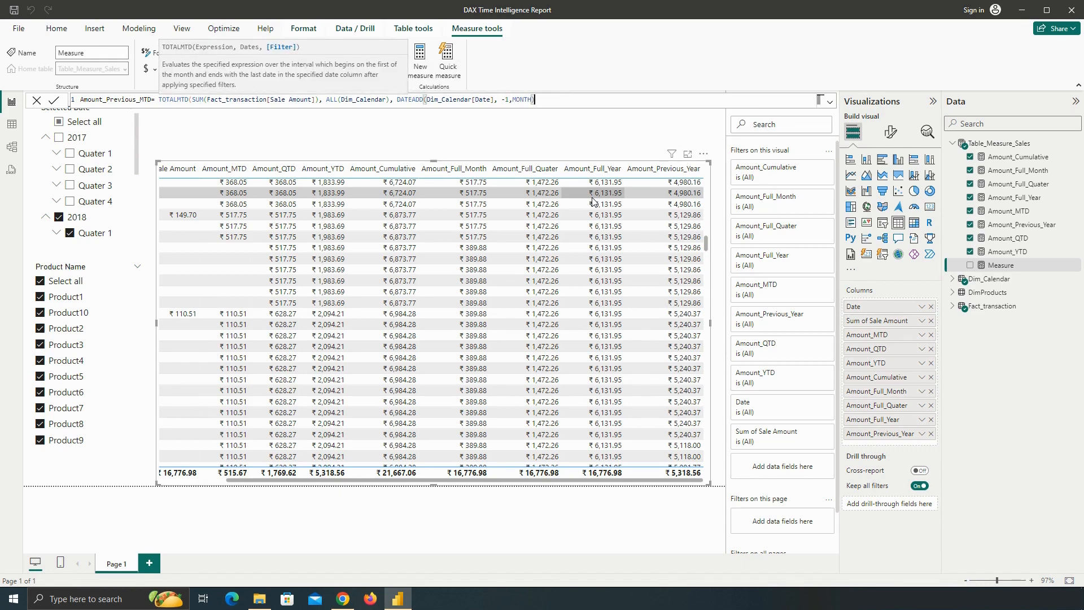
type(")")
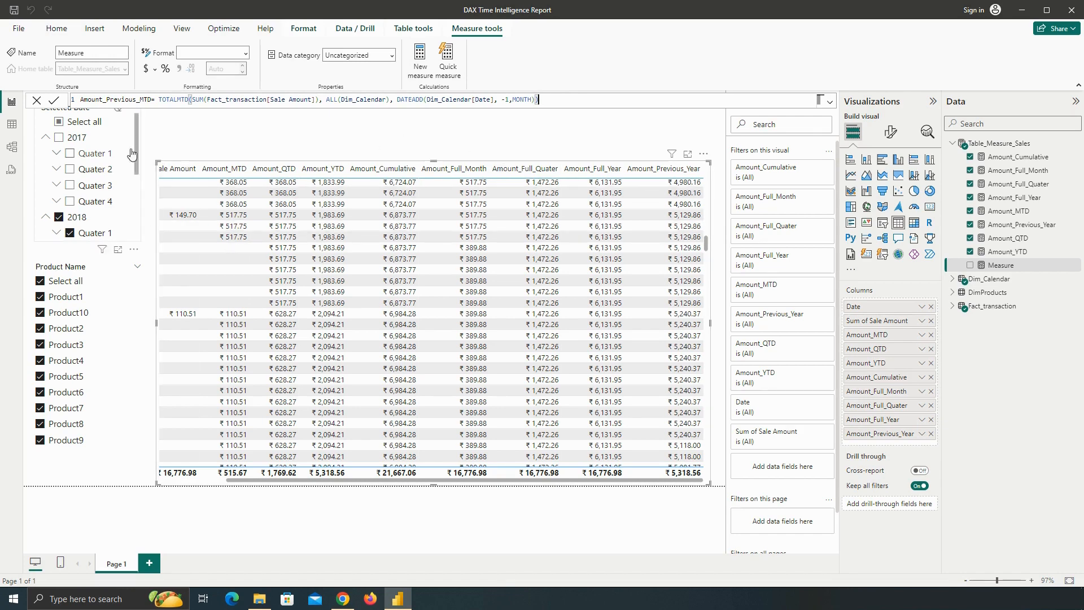
left_click(54, 101)
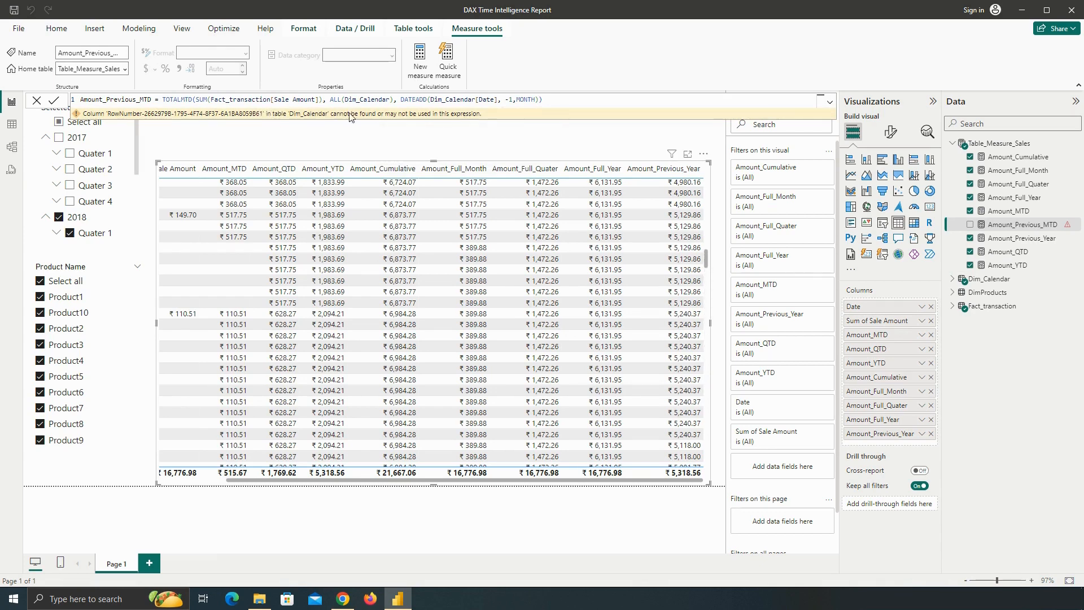
Move ALL(Dim_Calendar) behind the DATEADD argument so it is the last TOTALMTD argument, and commit the corrected measure
left_click(398, 101)
left_click_drag(400, 101, 331, 100)
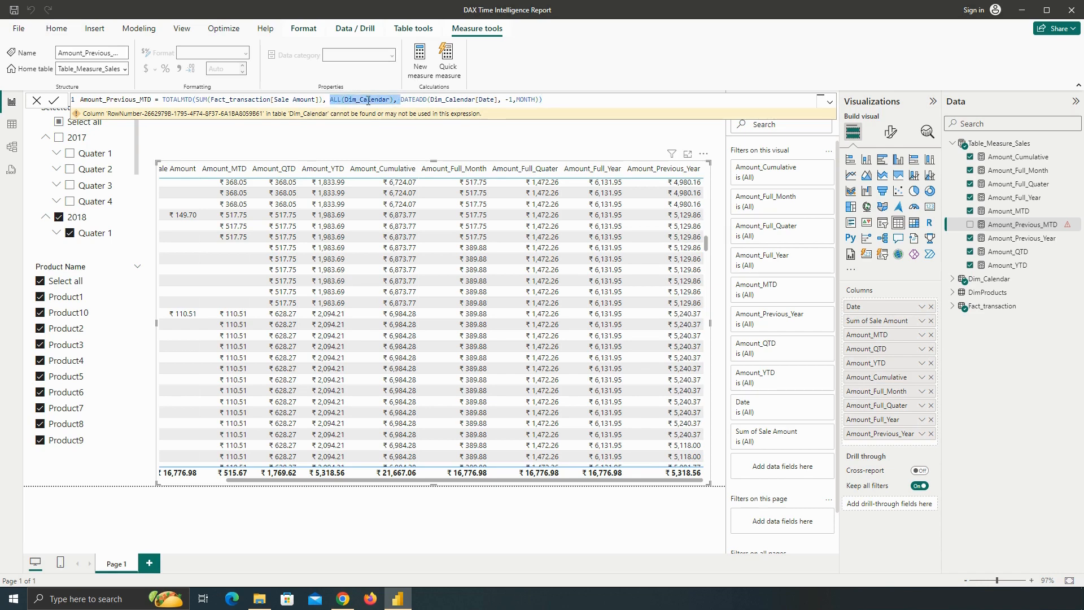
left_click(539, 100)
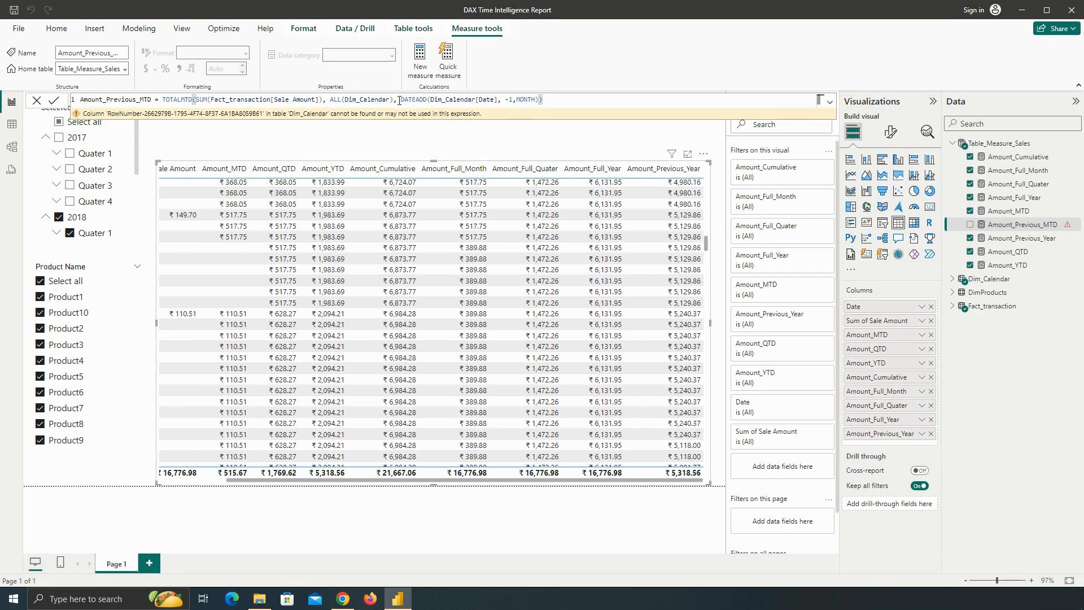
left_click_drag(397, 100, 330, 100)
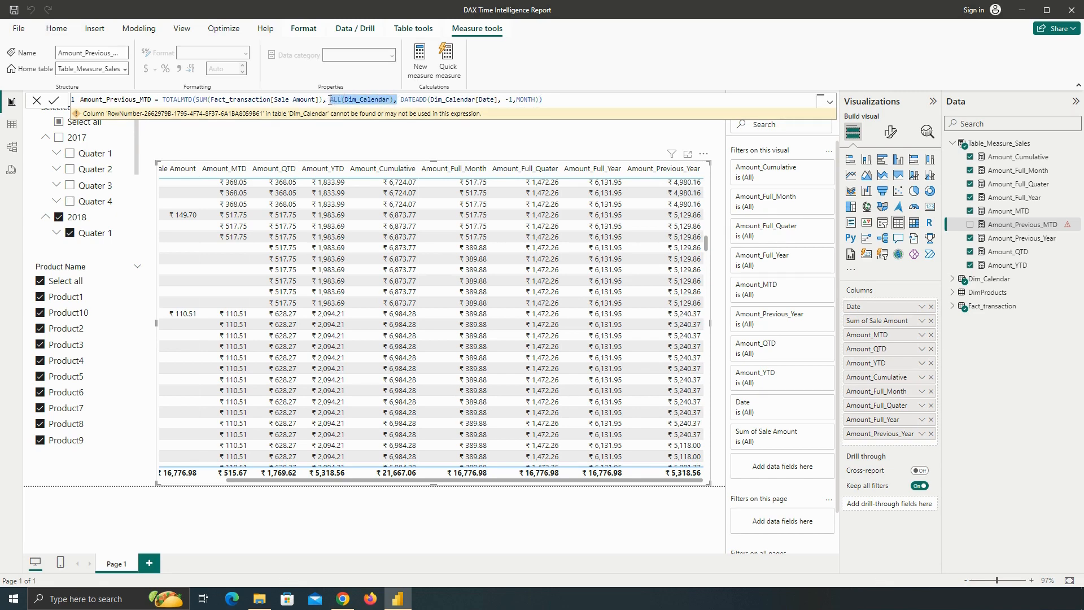
key("Delete")
left_click(473, 100)
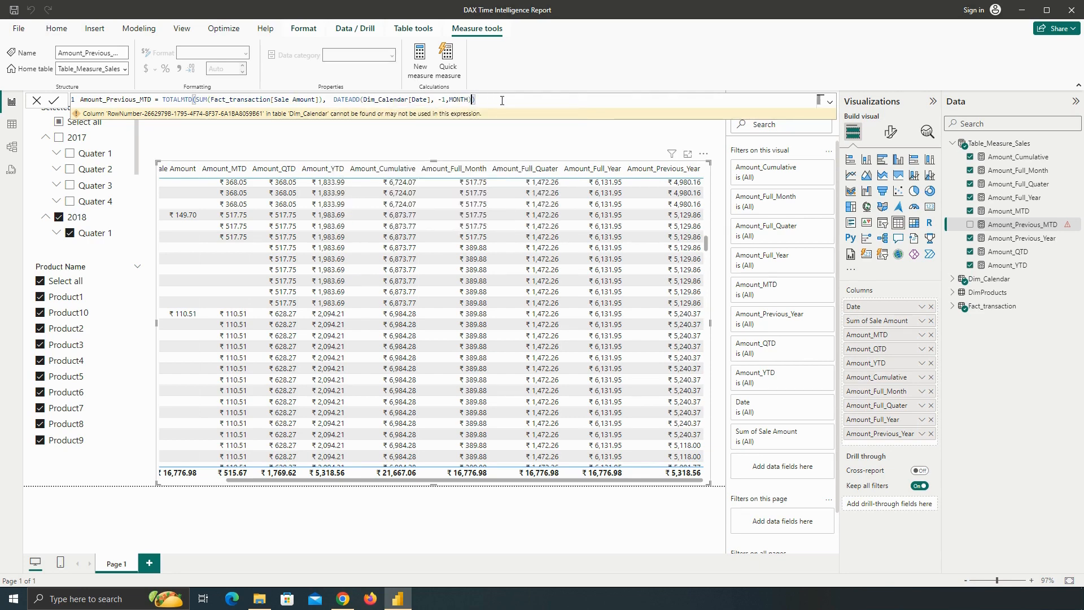
type(", ALL(Dim_Calendar)")
left_click(546, 98)
key("BackSpace")
left_click(54, 101)
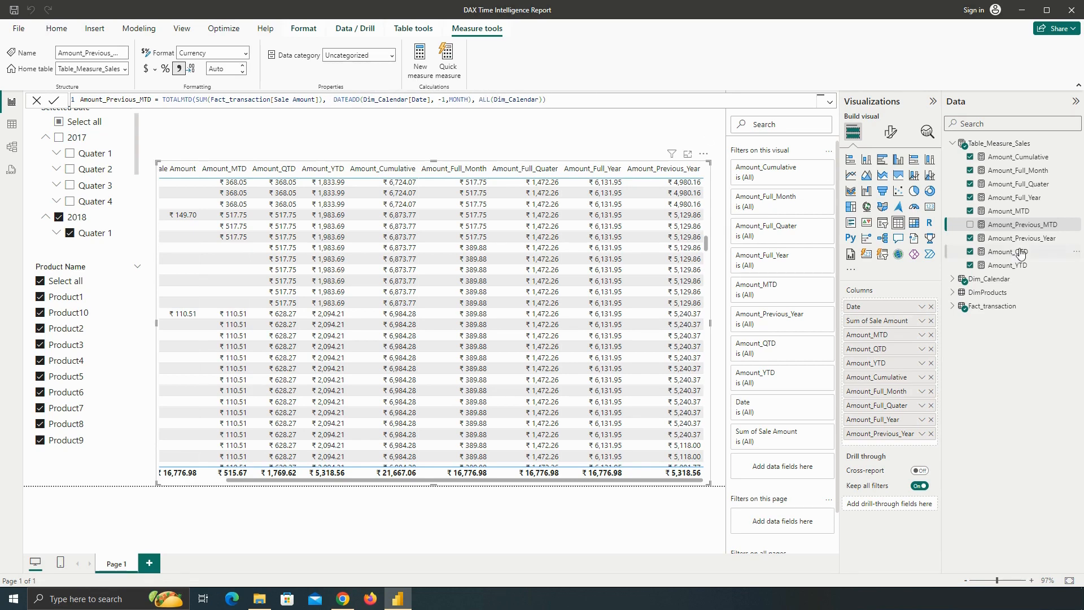
Add the Amount_Previous_MTD measure to the table visual and review its column values
left_click(970, 225)
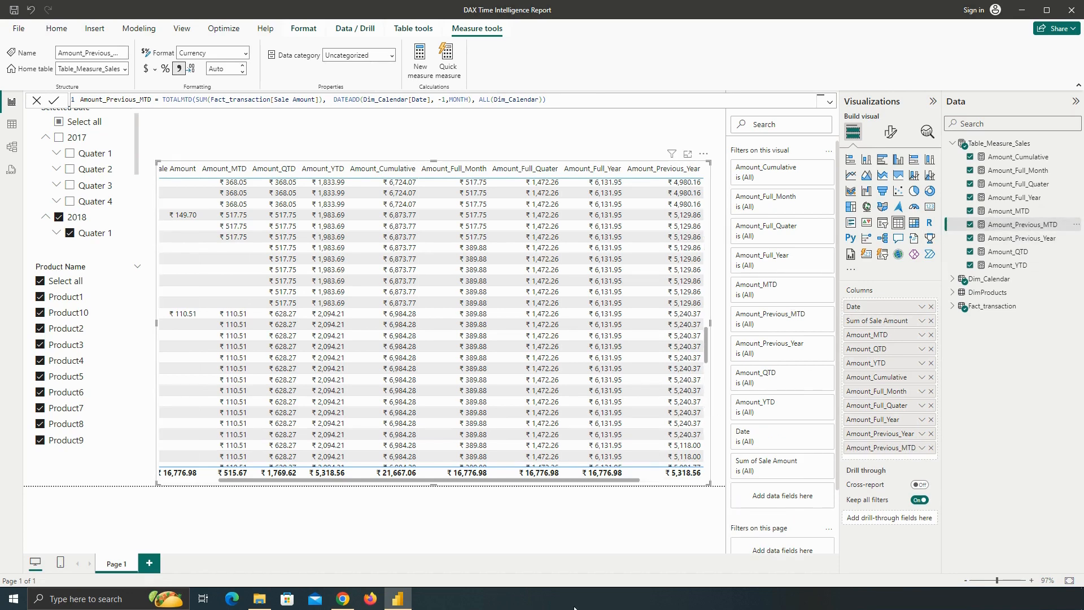
left_click_drag(591, 487, 663, 489)
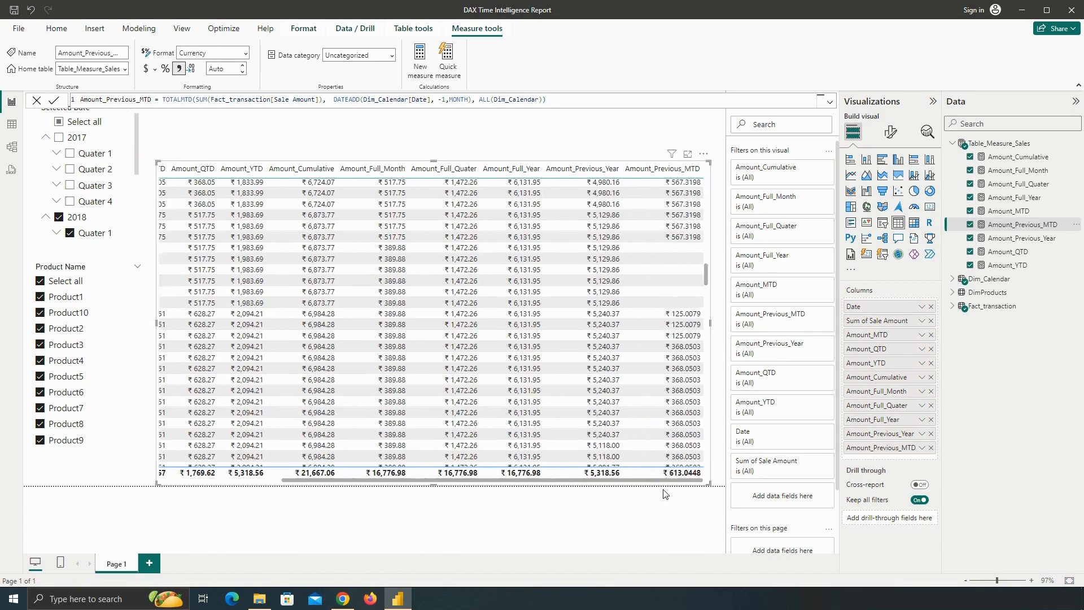
scroll(661, 360, "up", 10)
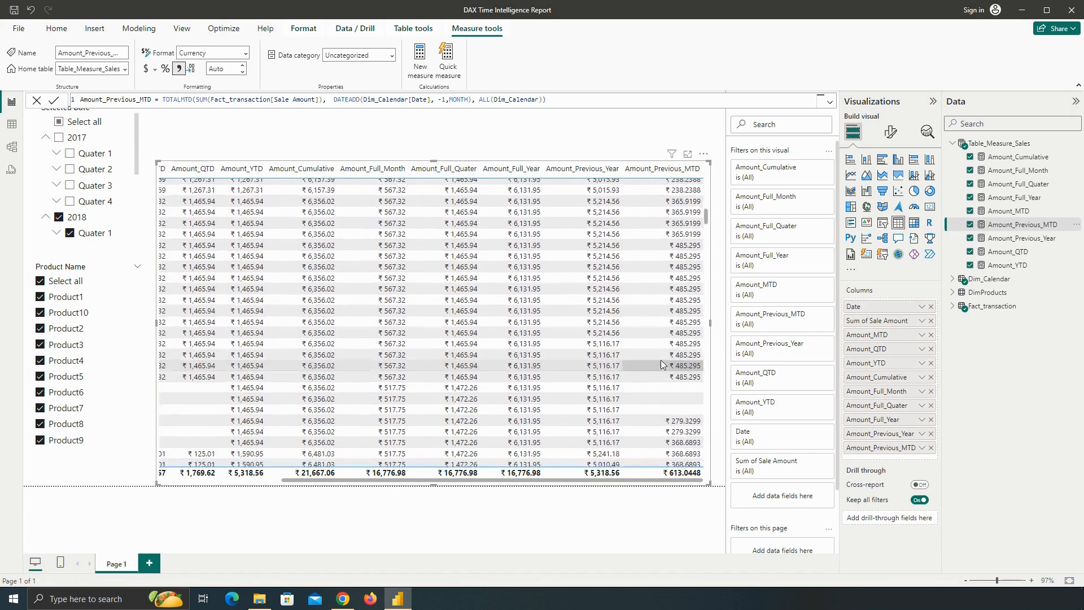
scroll(663, 229, "up", 3)
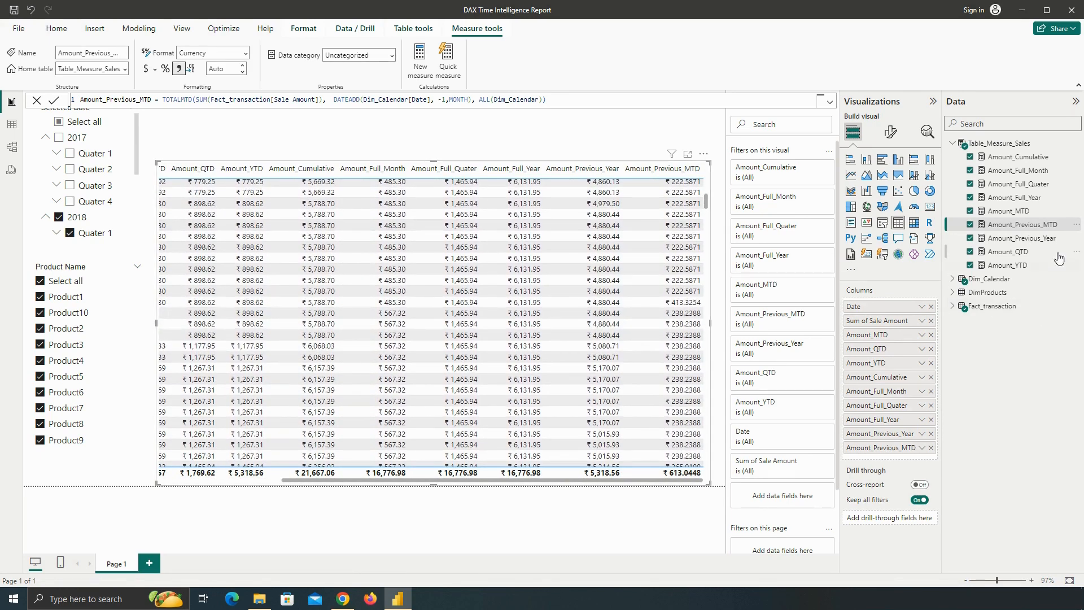
Set the Amount_Previous_MTD measure's number format to 2 decimal places
left_click(1040, 225)
left_click(220, 68)
type("2")
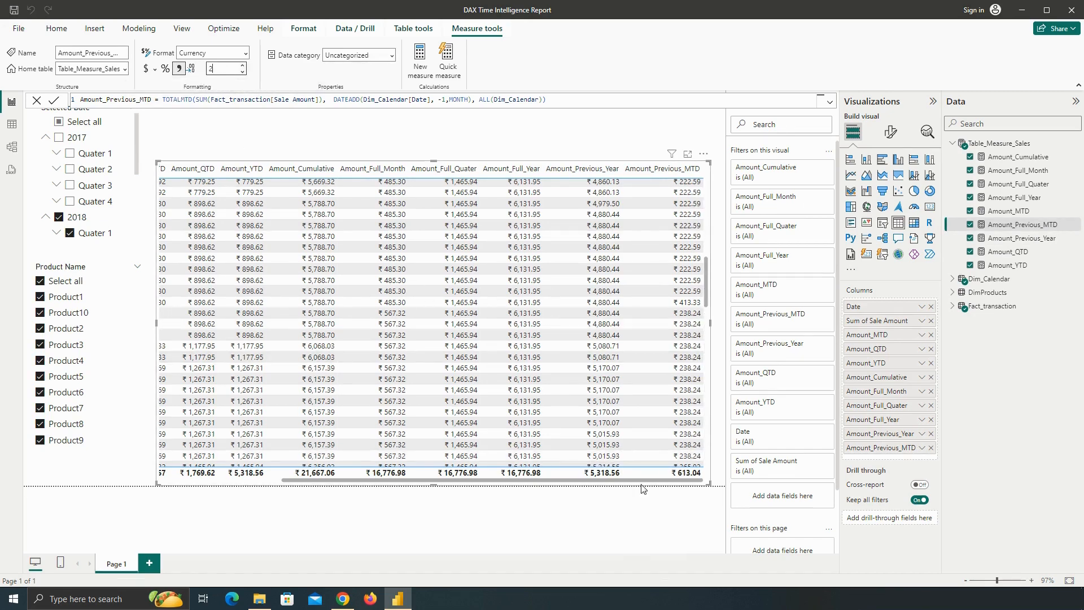
Create a new measure named Amount_Previous_QTD in Table_Measure_Sales and start its formula with the TOTALQTD function
left_click(1014, 145)
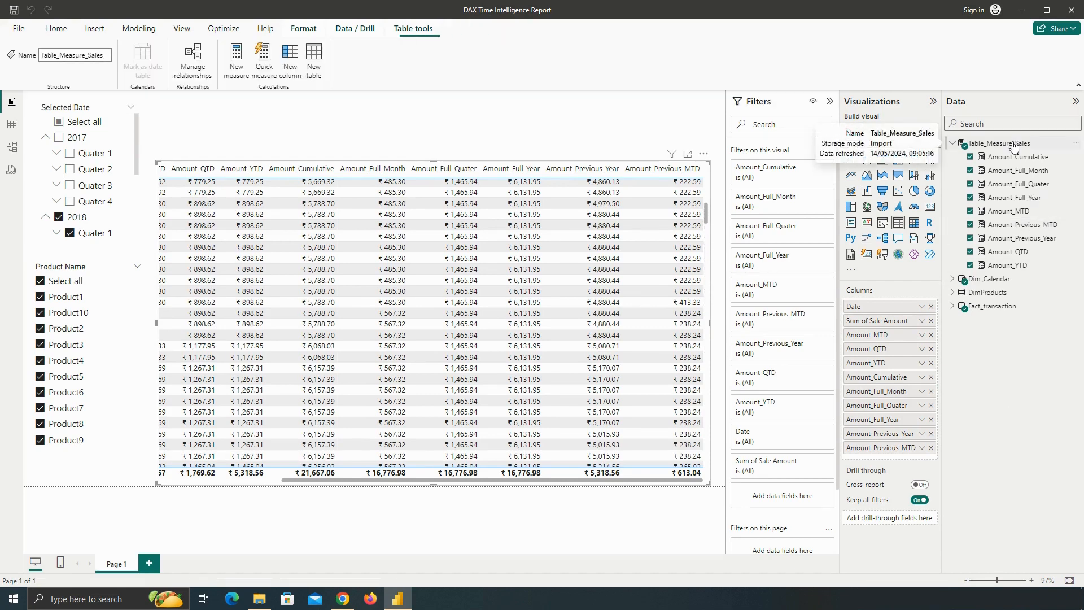
left_click(240, 68)
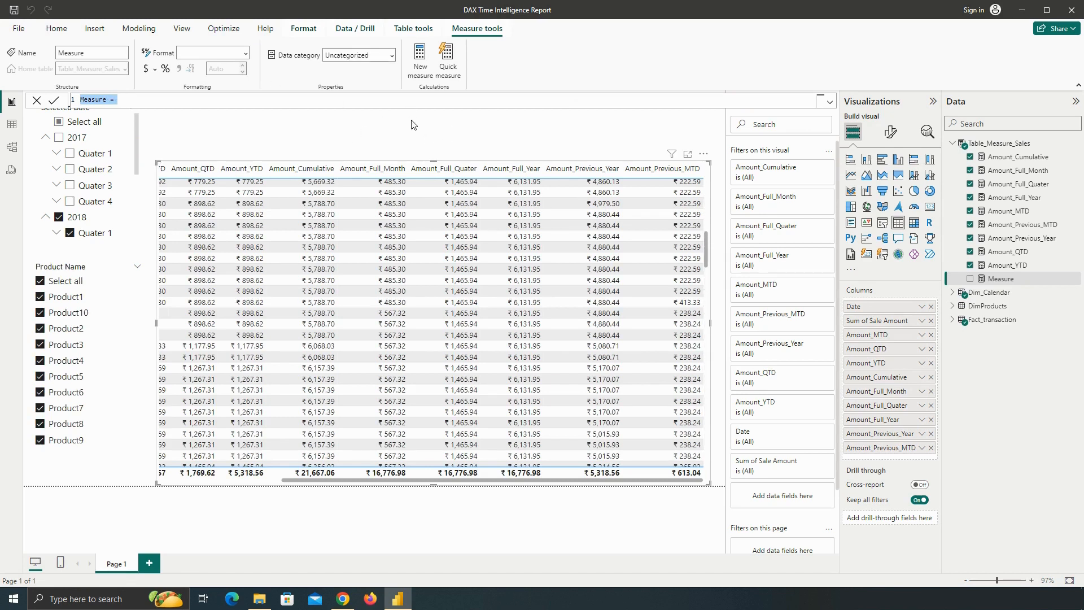
type("Amount_")
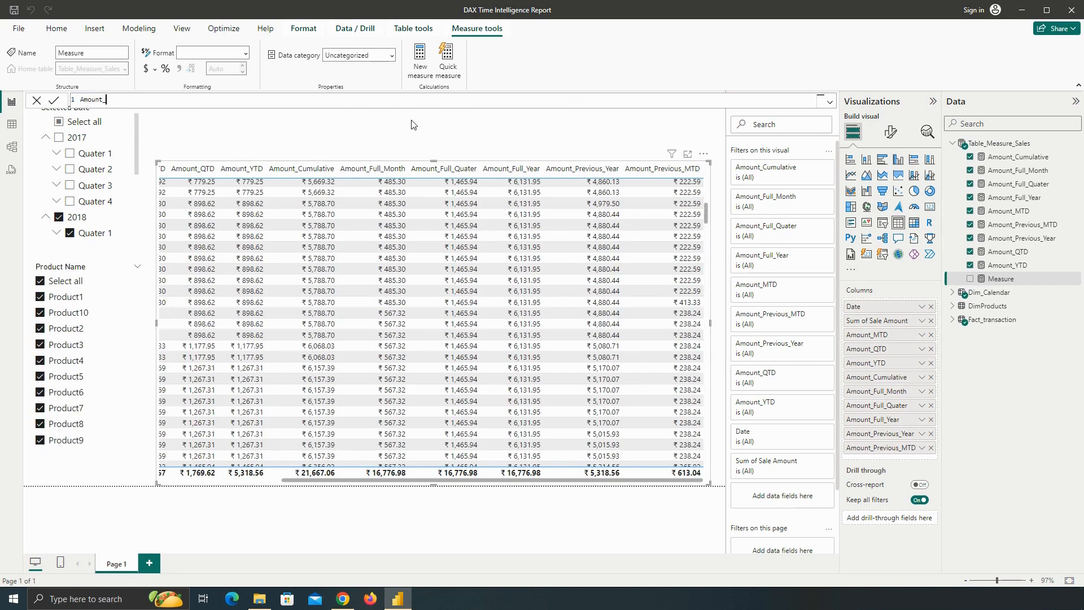
type("Previous_QTD= tot")
key("Down")
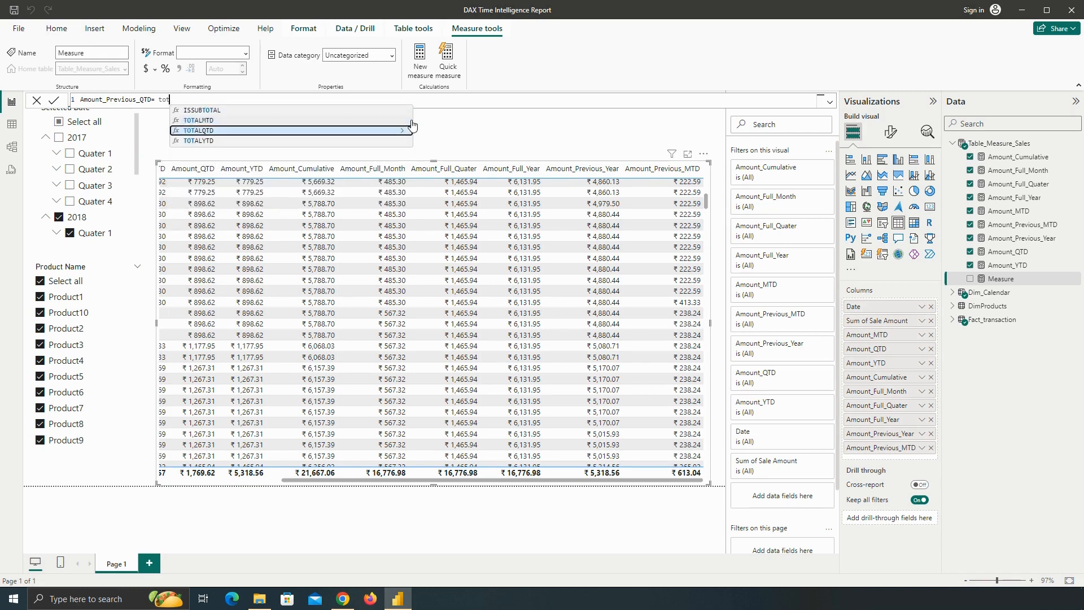
key("Tab")
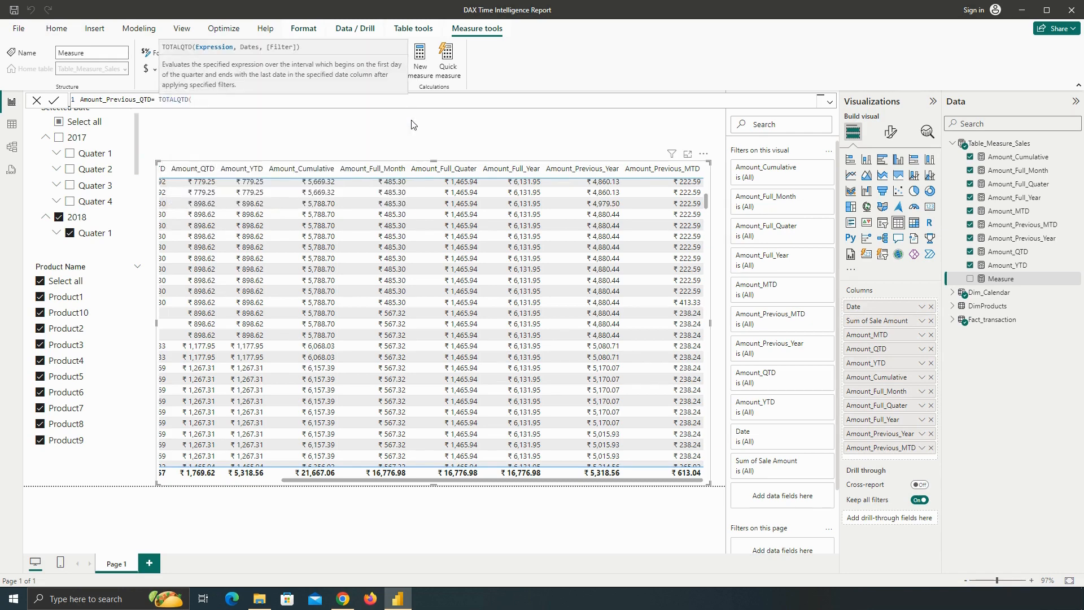
Enter SUM(Fact_transaction[Sale Amount]) as the expression argument of TOTALQTD
type("sum")
key("Tab")
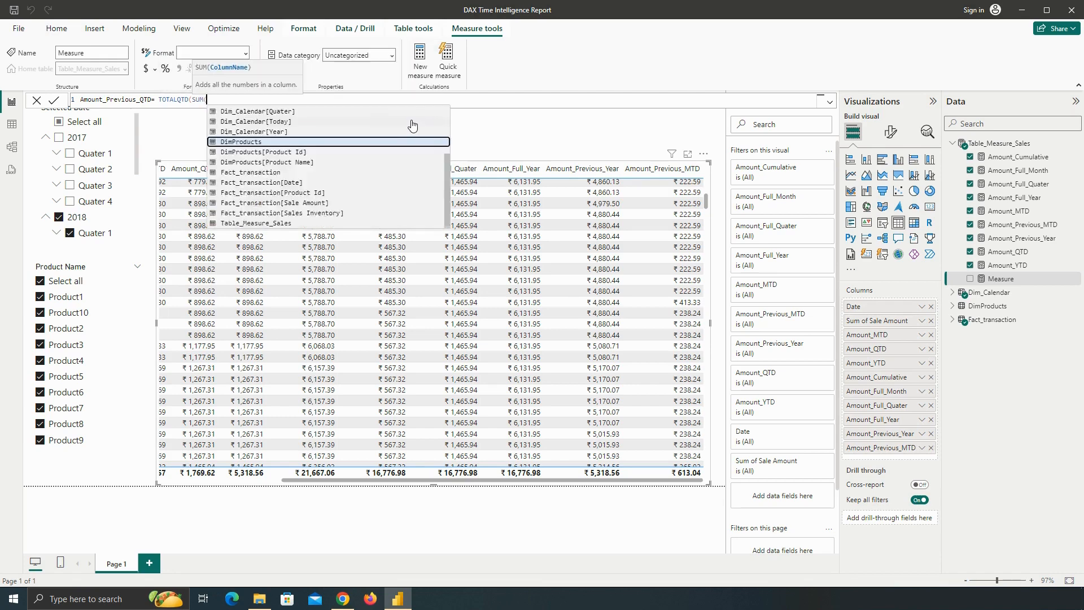
type("sale a")
key("Tab")
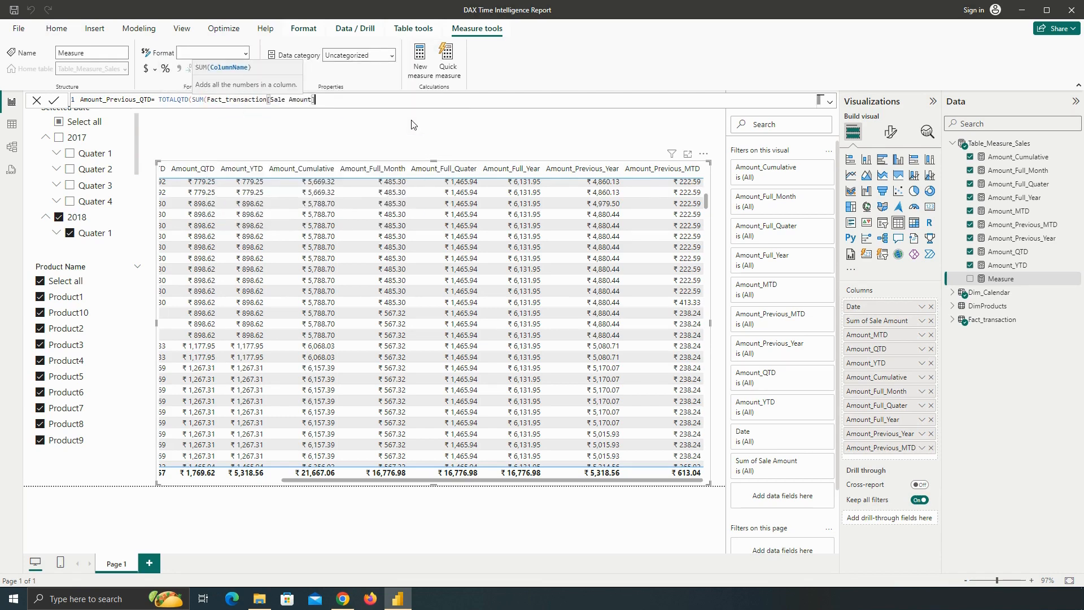
type(")")
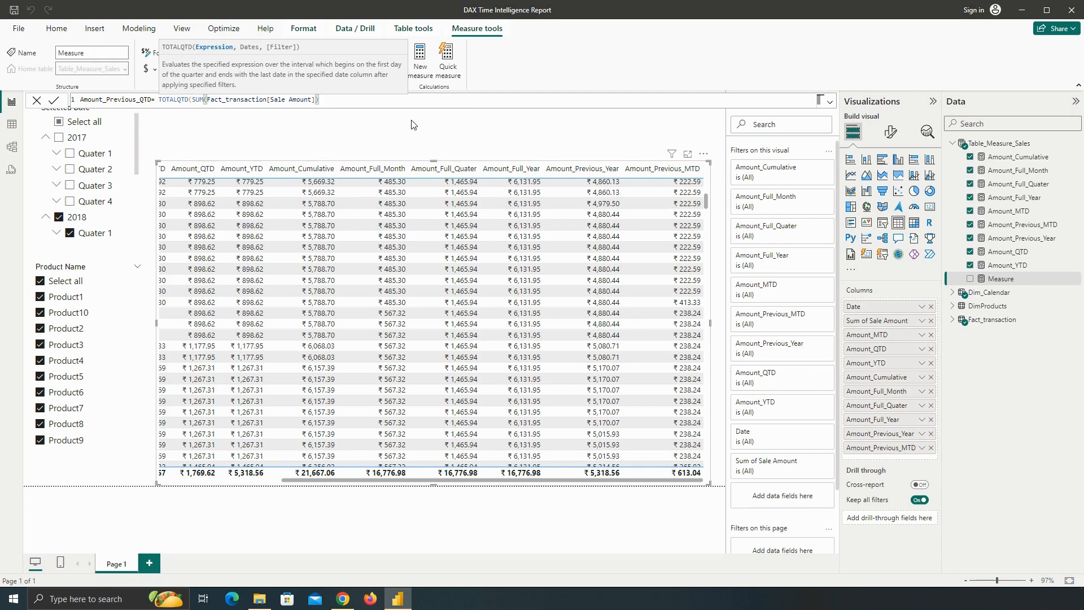
type(",")
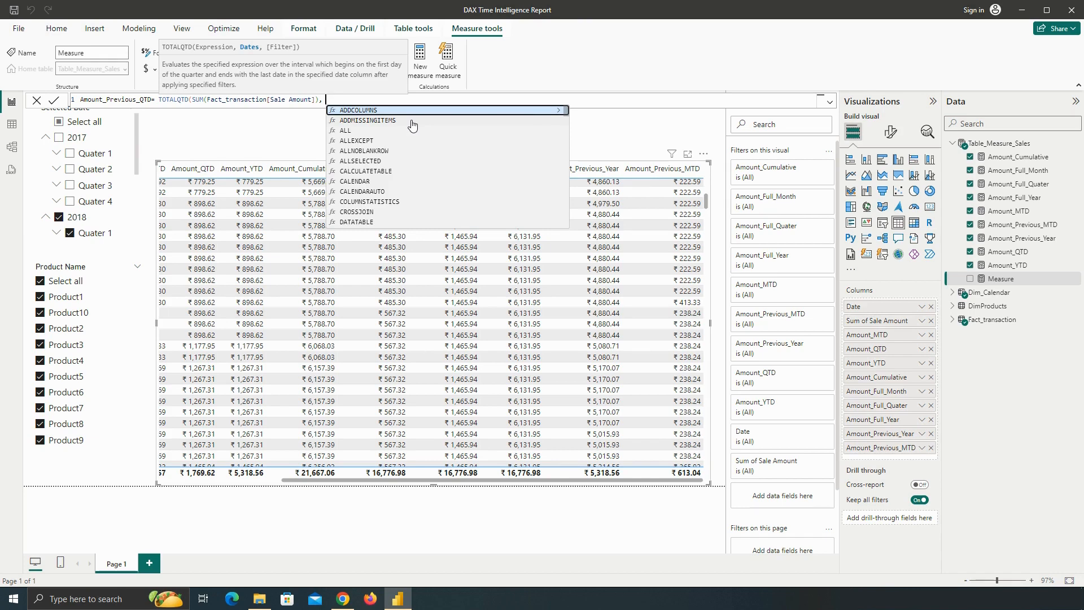
Add DATEADD as the dates argument of TOTALQTD, with Dim_Calendar[Date] as its date column
type("DATEADD(")
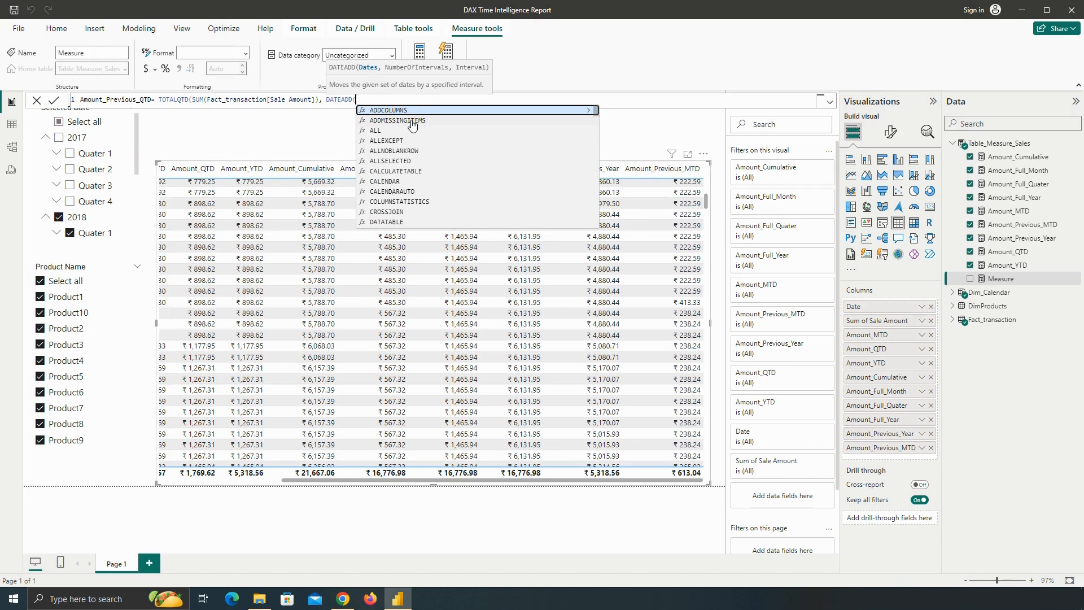
type("date")
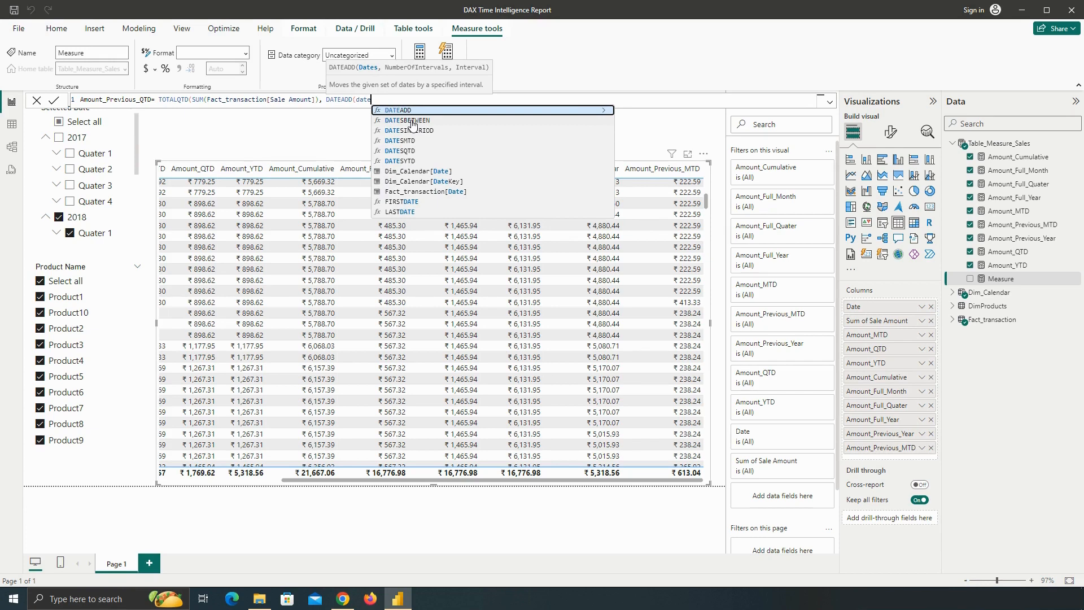
key("Down")
key("Down")
key("Down")
key("Down")
key("Down")
key("Down")
key("Tab")
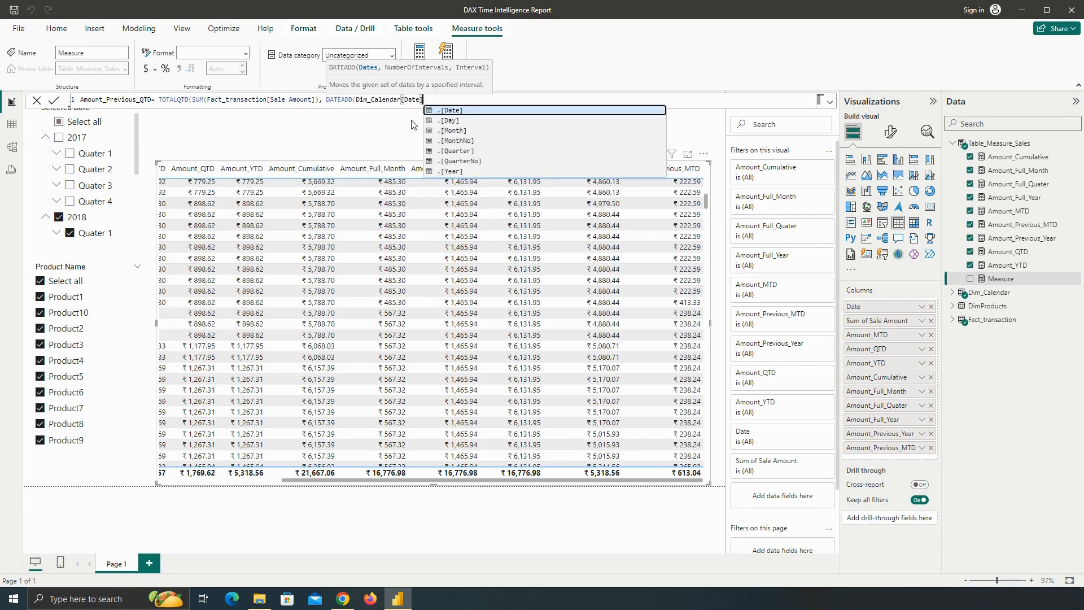
Complete the DATEADD function with an offset of -3 and the MONTH interval
type(", ")
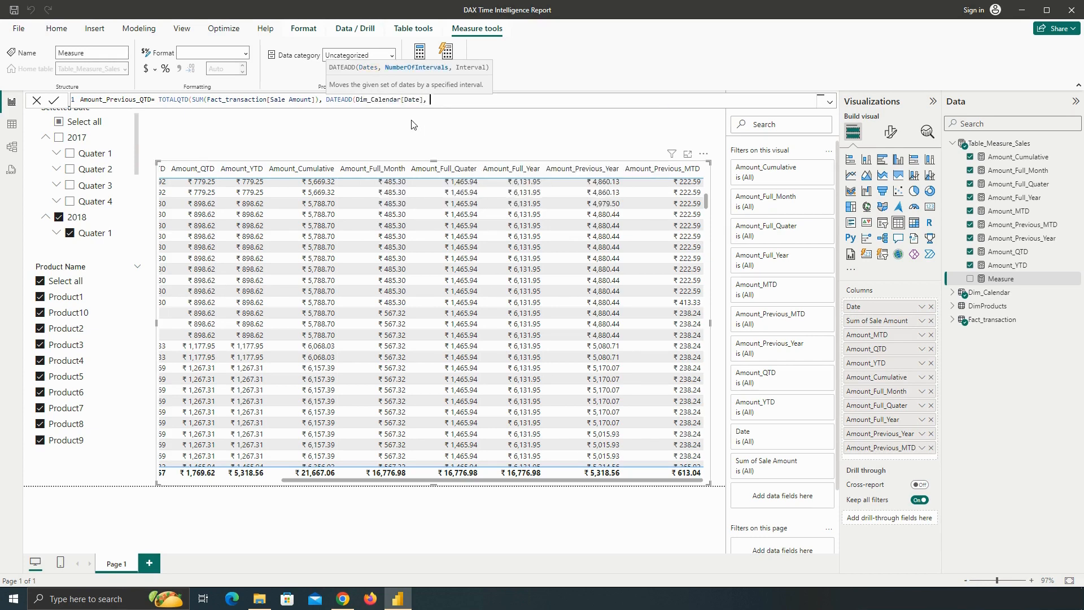
type("-3,")
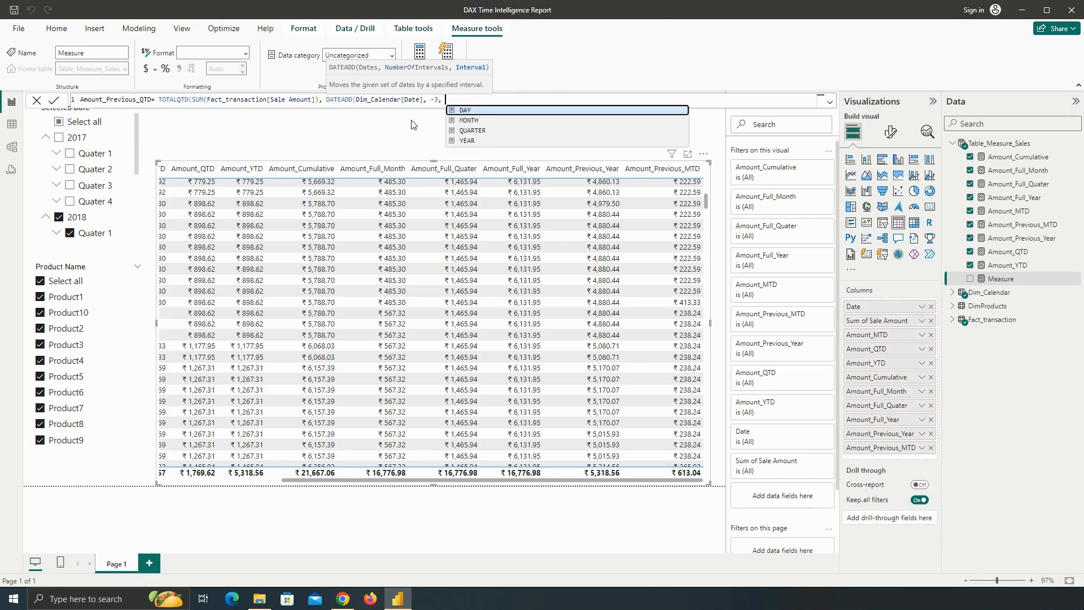
key("Down")
key("Tab")
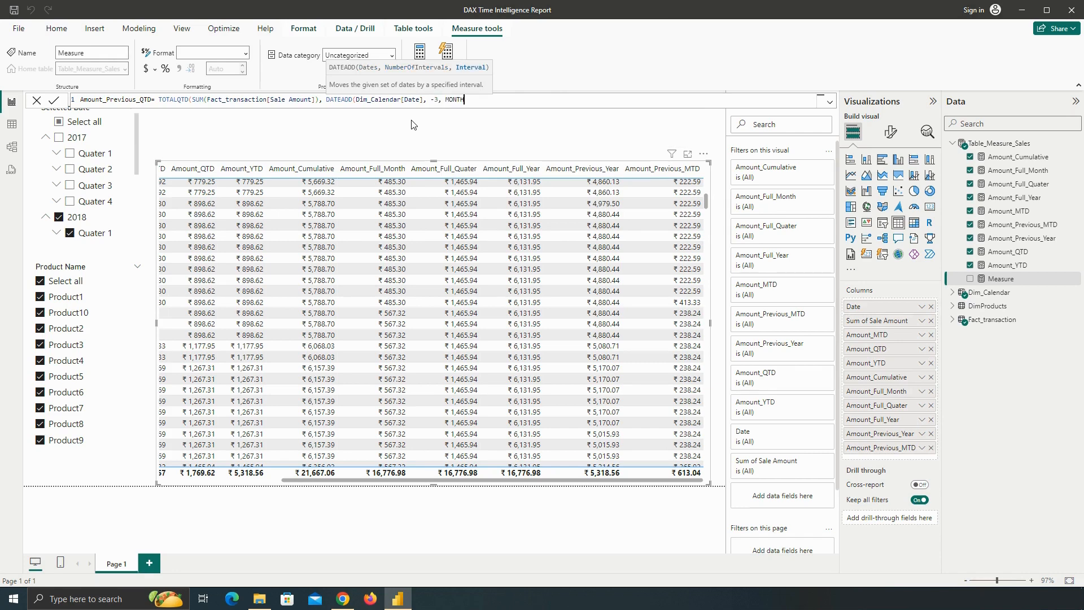
type(")")
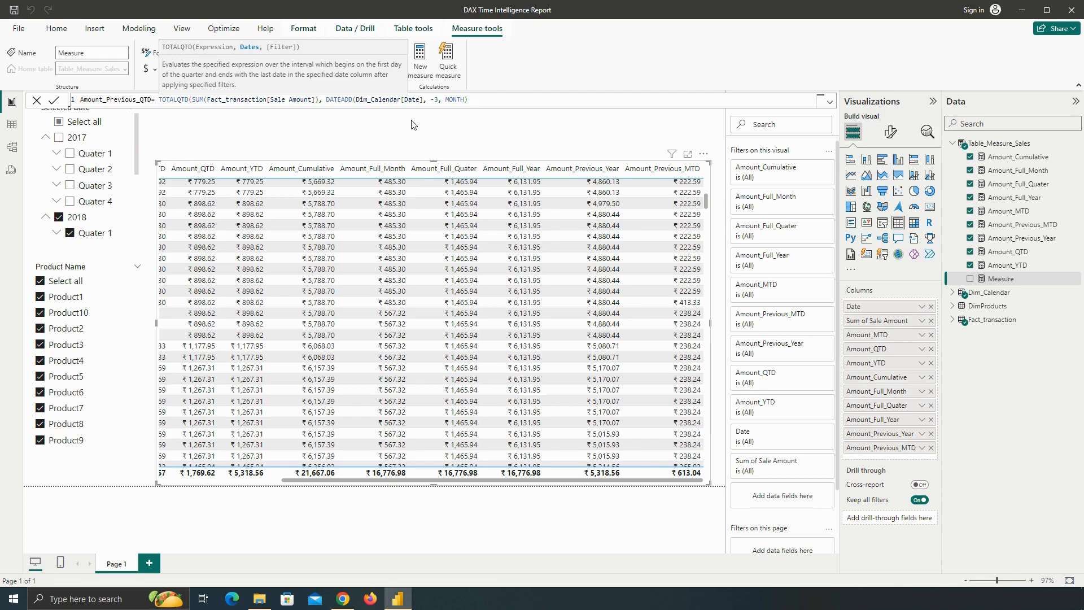
Add ALL(Dim_Calendar) as the filter argument of TOTALQTD, close the formula and commit the measure
type(",")
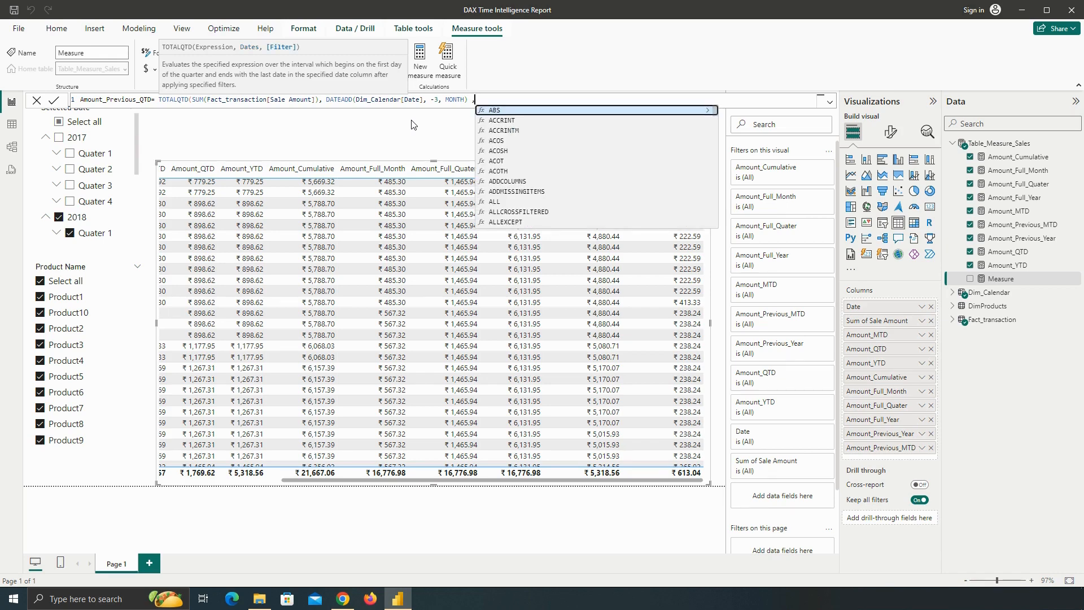
type(" ALL(")
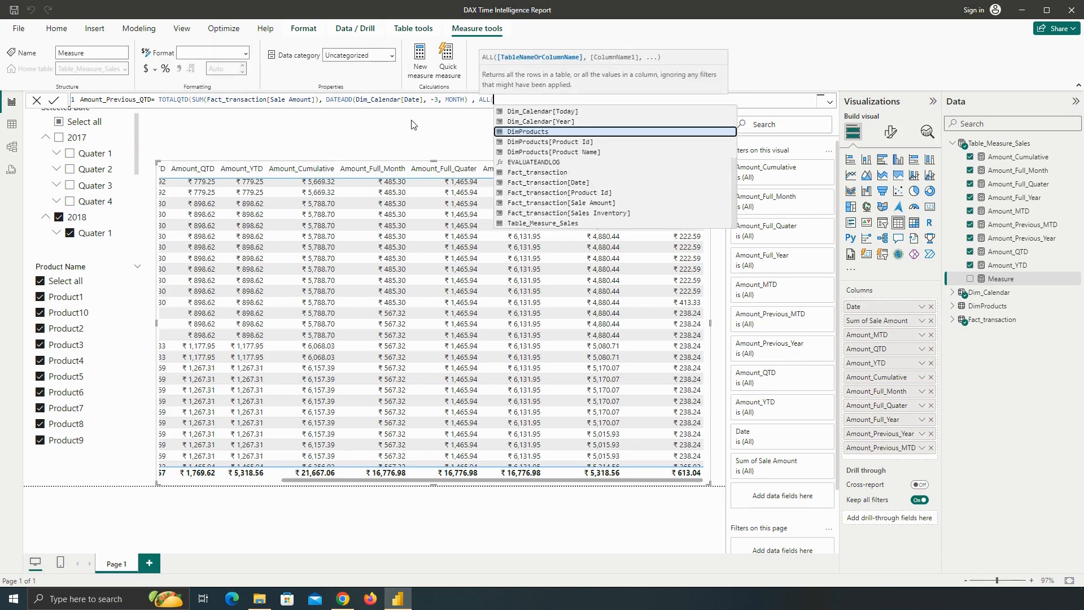
type("cal")
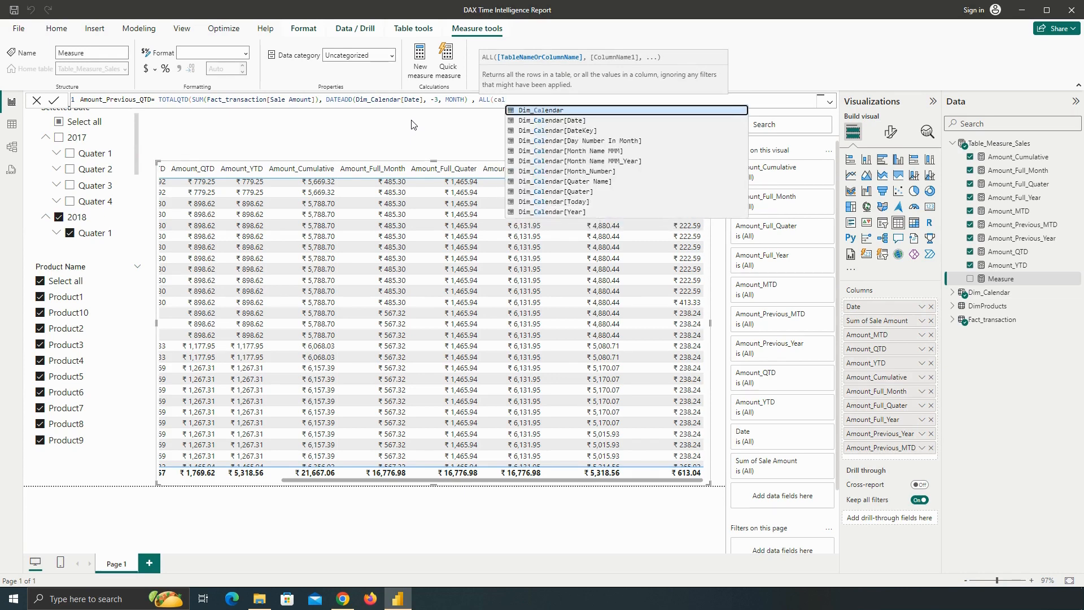
key("Tab")
type("))")
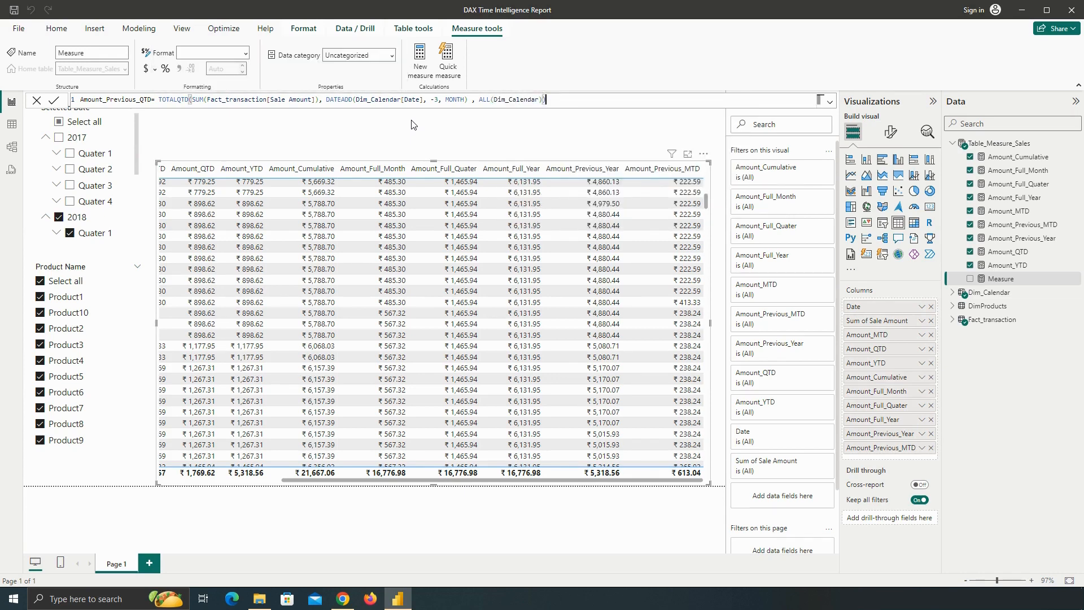
left_click(55, 101)
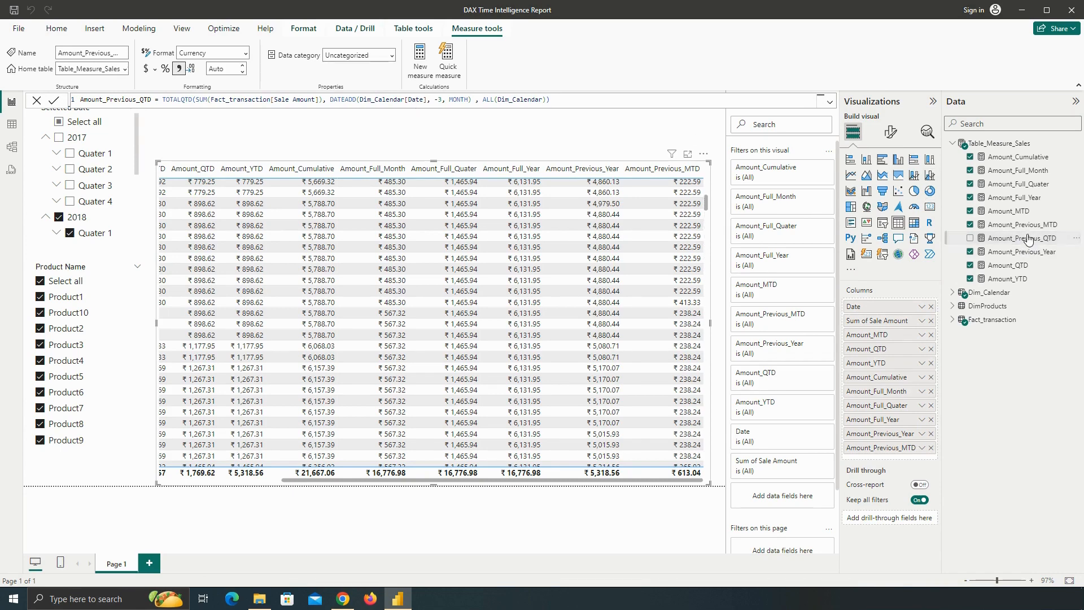
Format the Amount_Previous_QTD measure with 2 decimal places and add it to the table visual as a column
left_click(223, 69)
type("2")
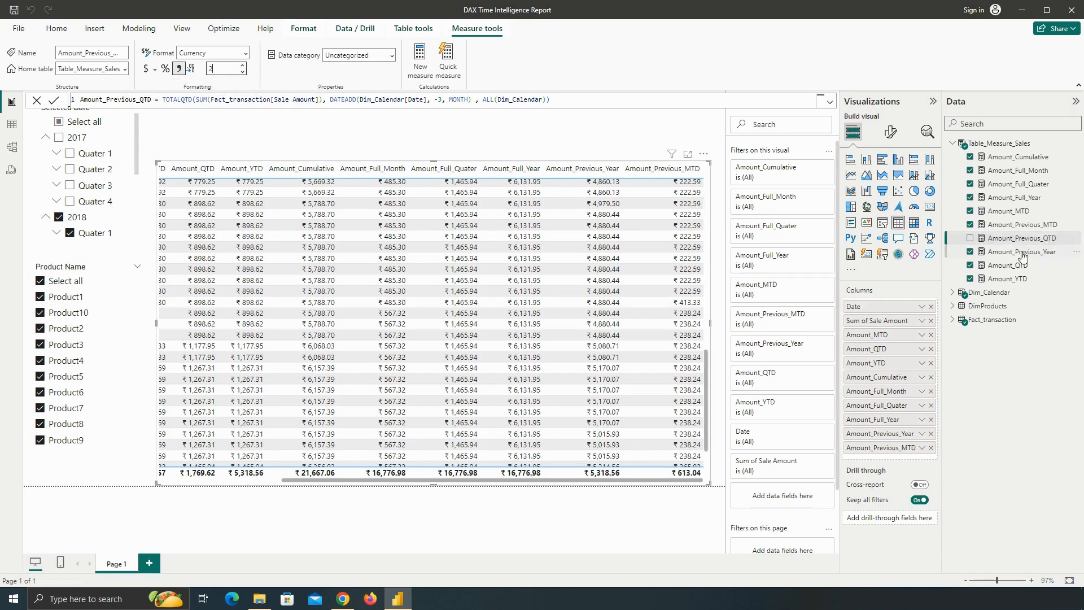
left_click_drag(972, 244, 915, 461)
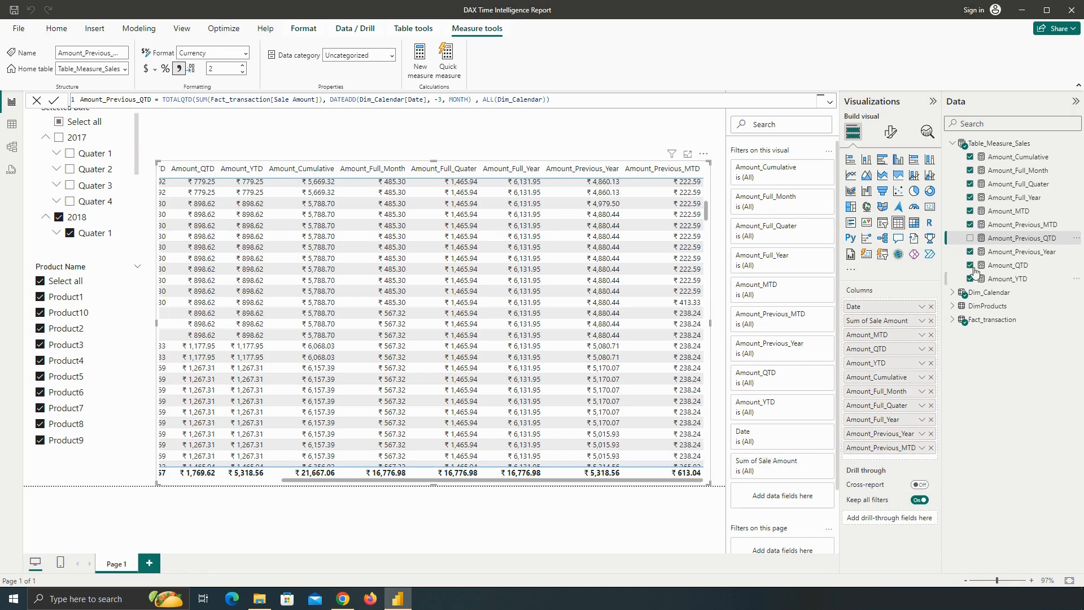
left_click(970, 239)
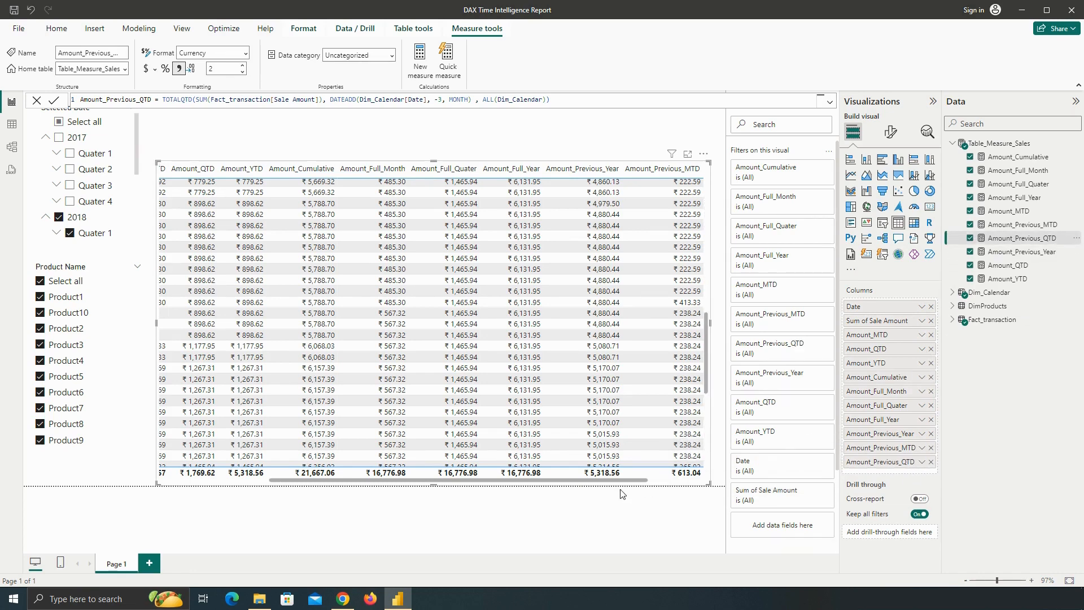
left_click_drag(621, 481, 680, 484)
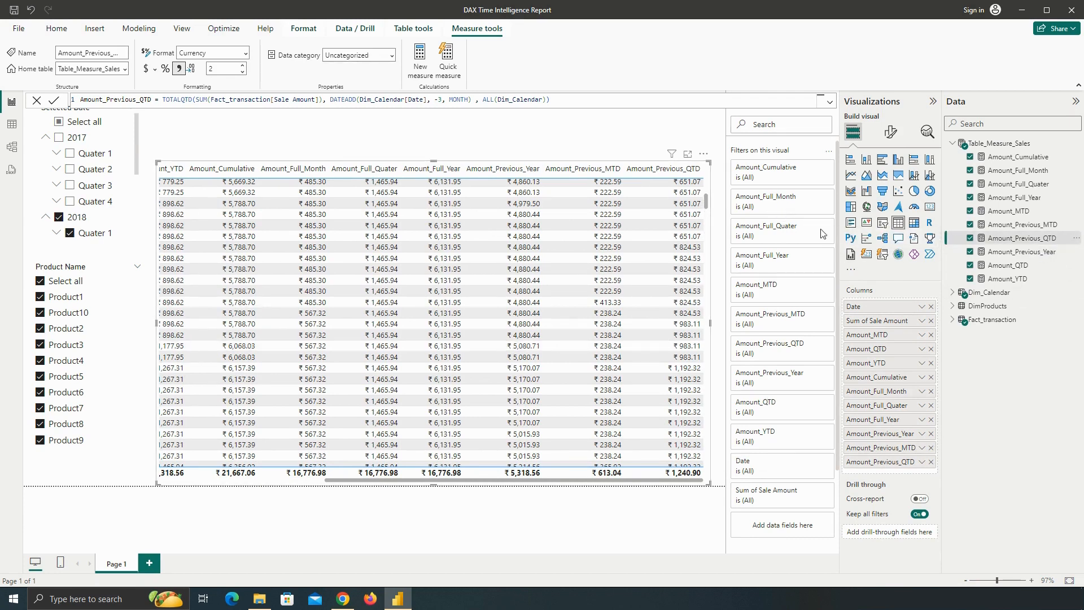
Create a new measure named Amount_Prtevious_YTD and start its formula with the TOTALYTD function
left_click(419, 67)
type("A")
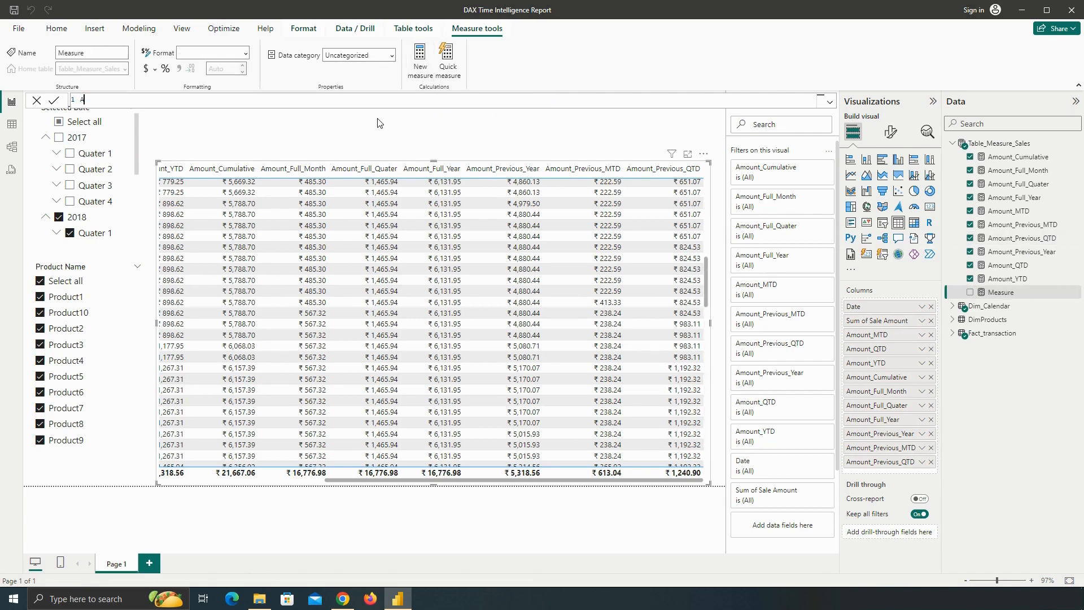
type("mount_Prtevious_YTD= t")
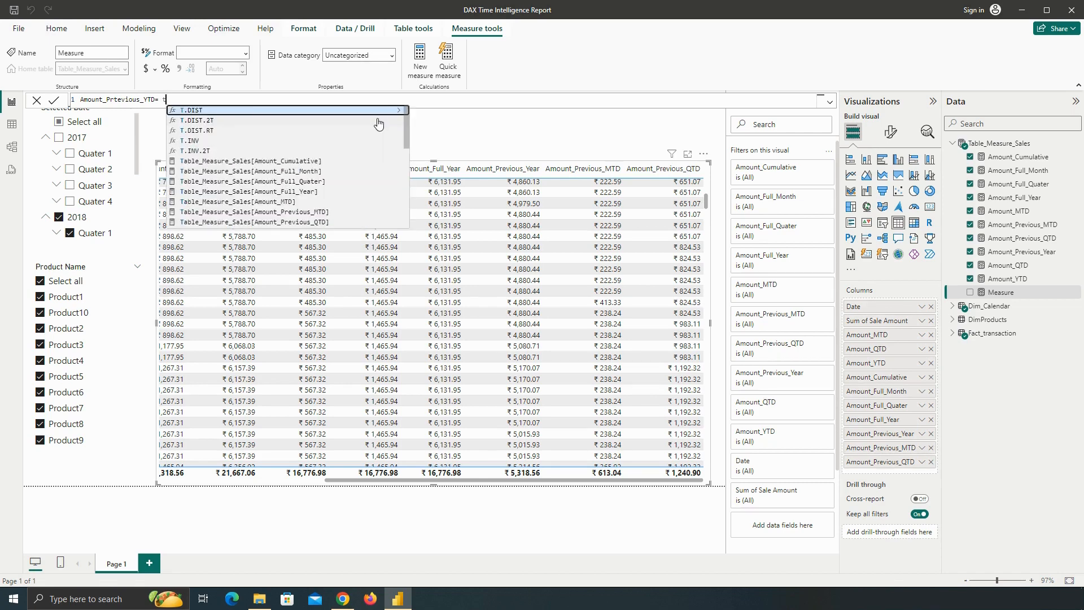
type("ot")
key("Down")
key("Down")
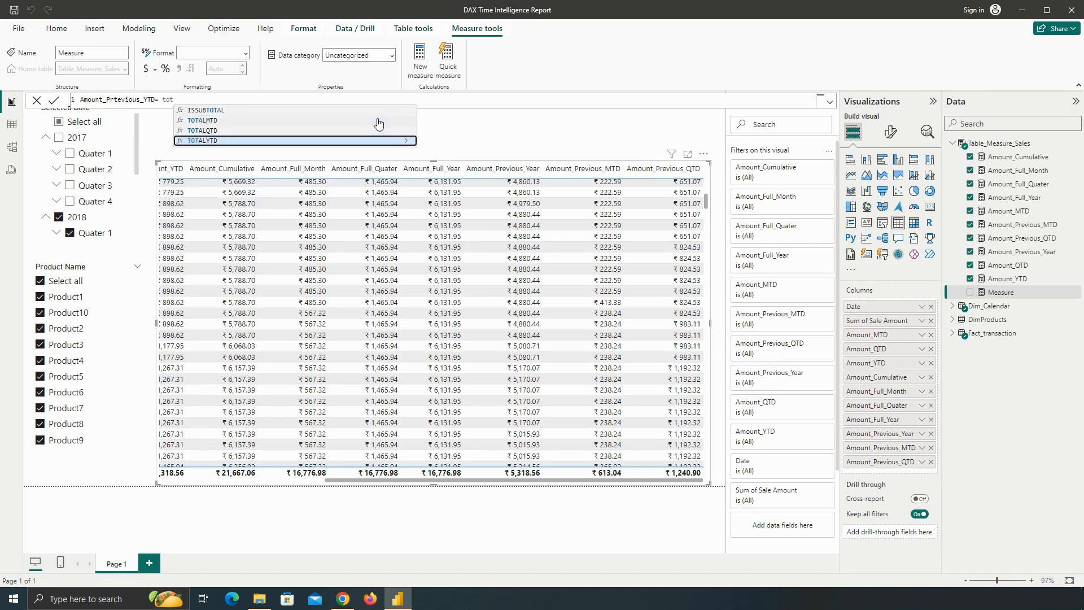
key("Tab")
type("(")
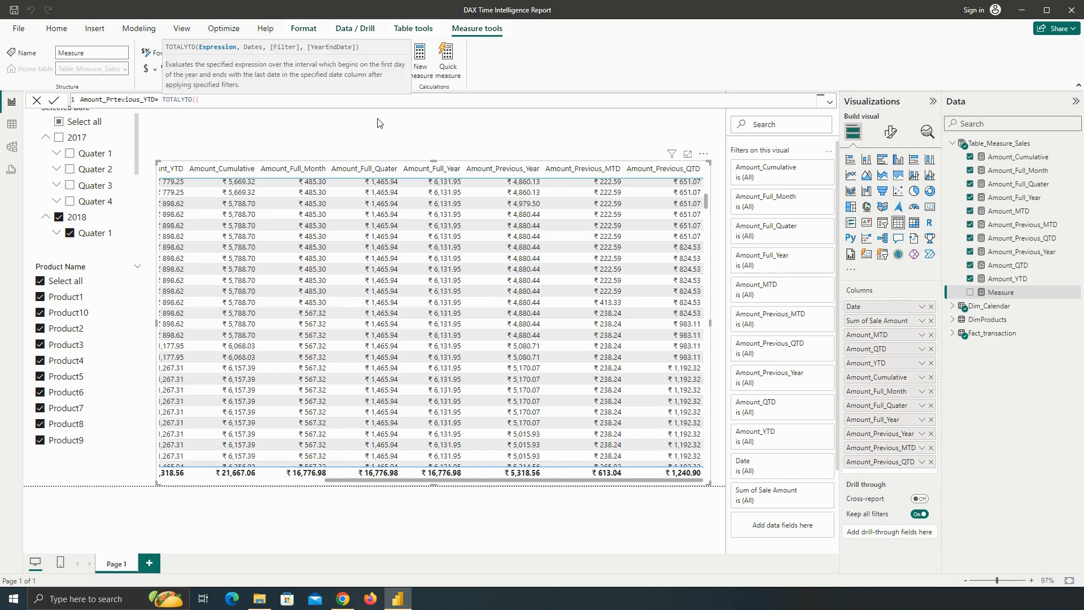
key("BackSpace")
Enter the sum of Fact_transaction[Sale Amount] as the expression argument of TOTALYTD
type("sum")
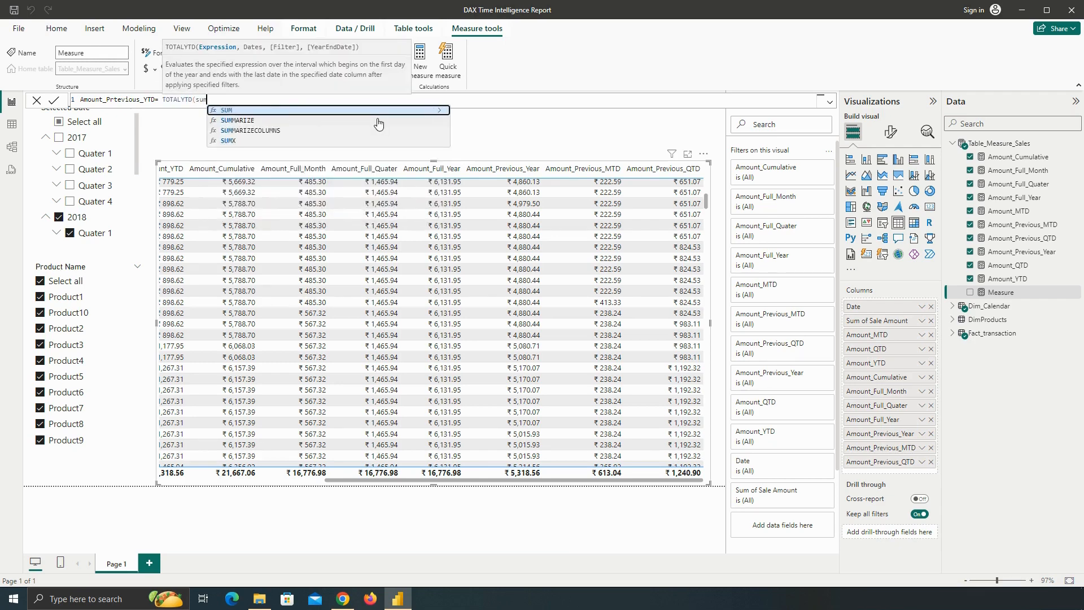
key("Tab")
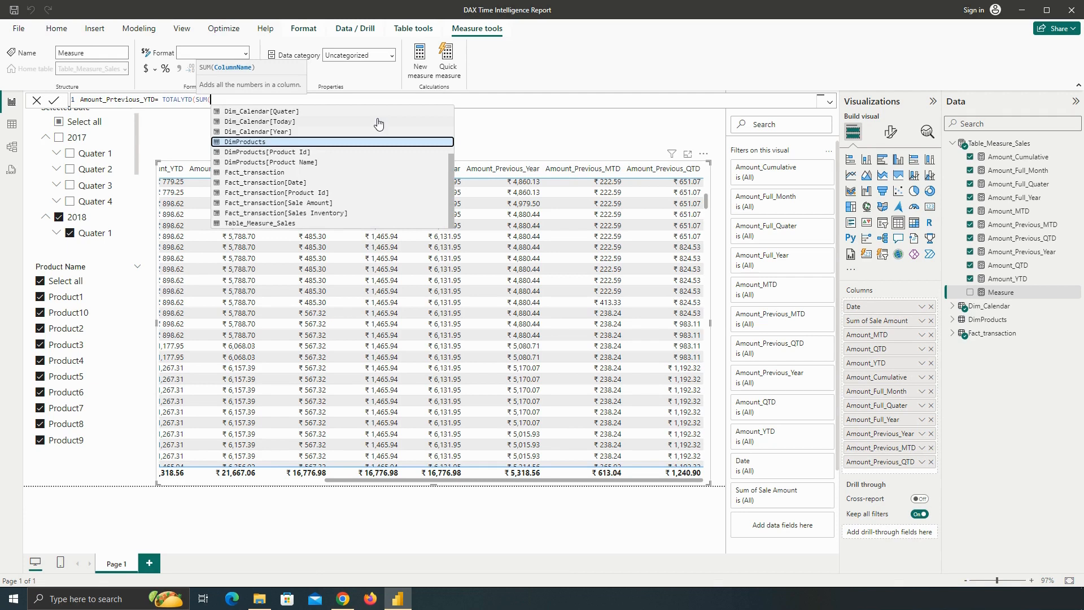
type("sal")
key("Tab")
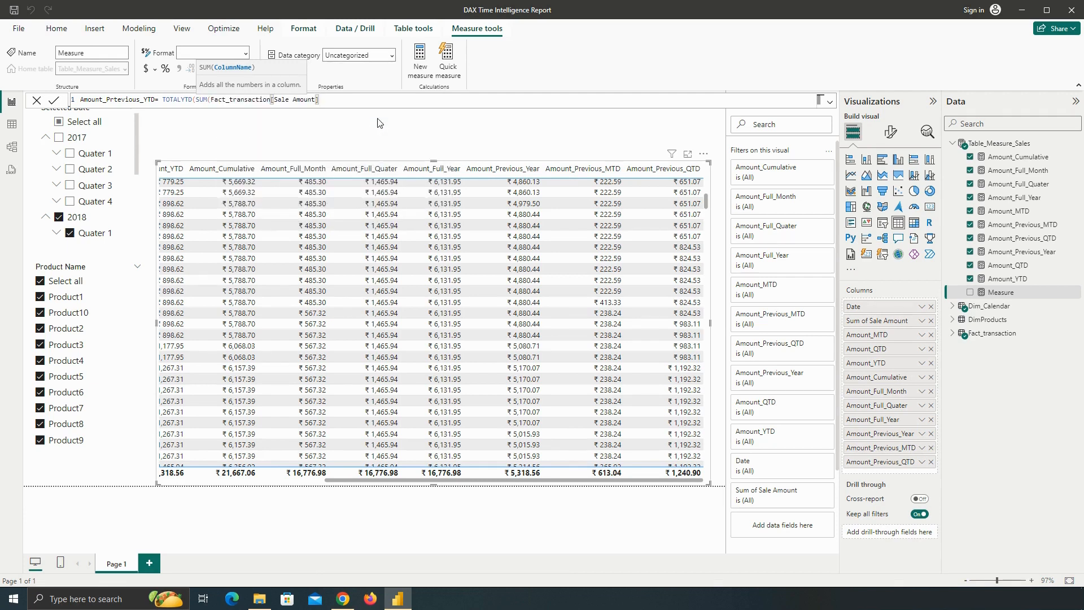
type(")")
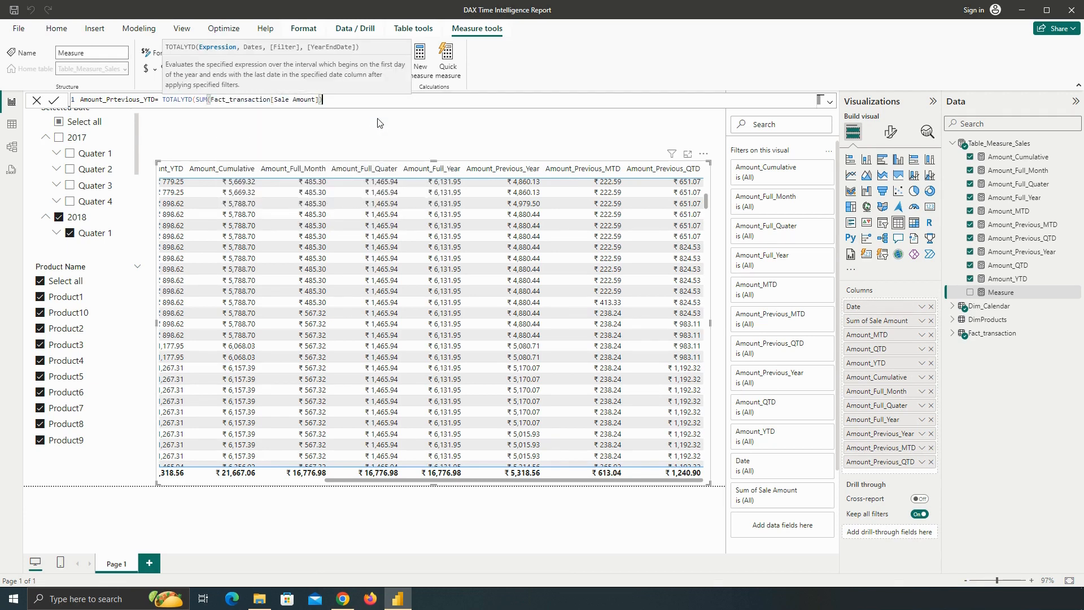
type(", ")
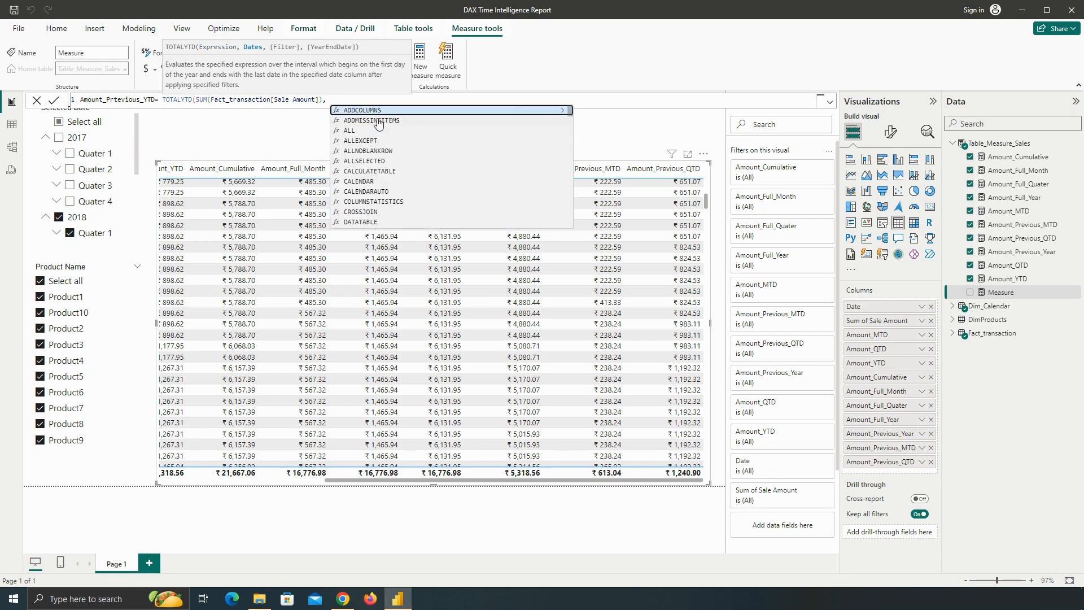
Start a DATEADD function as the dates argument of TOTALYTD, using the Dim_Calendar[Date] column
type("DATEADD(")
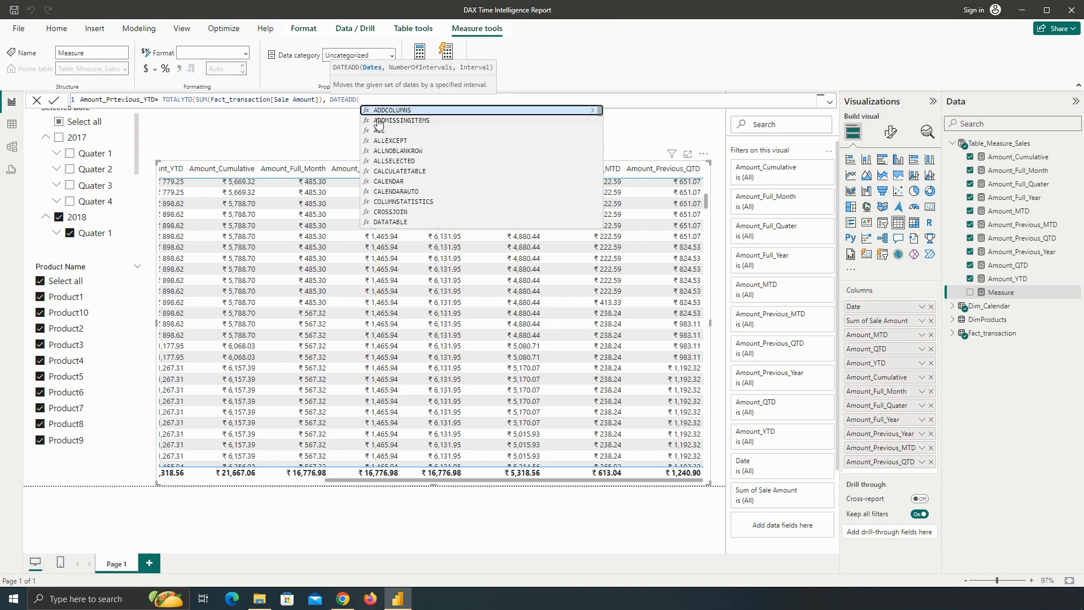
type("date")
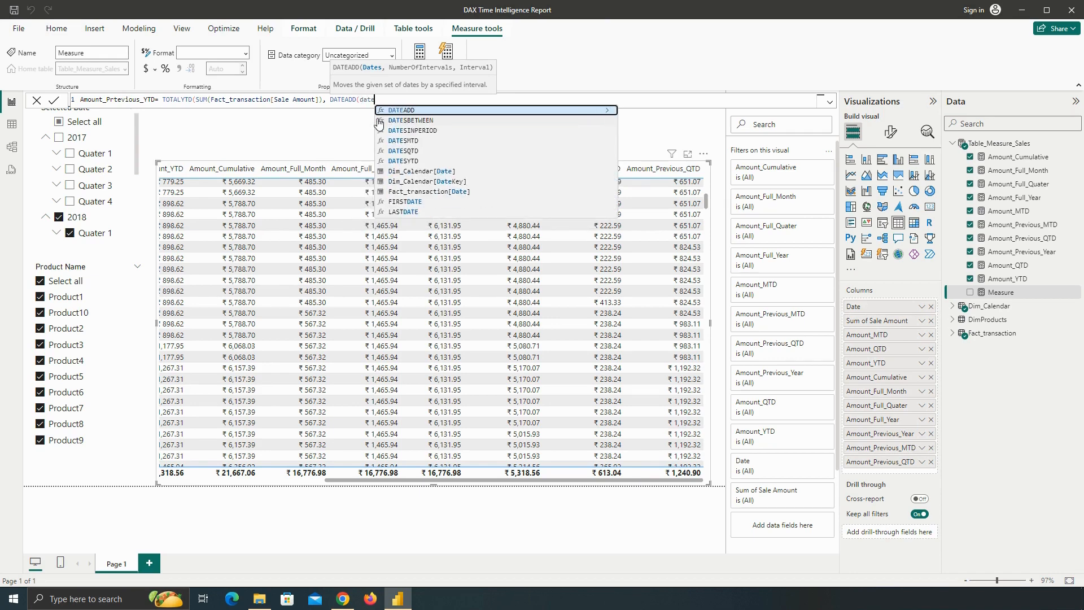
key("Down")
key("Down")
key("Down")
key("Down")
key("Down")
key("Down")
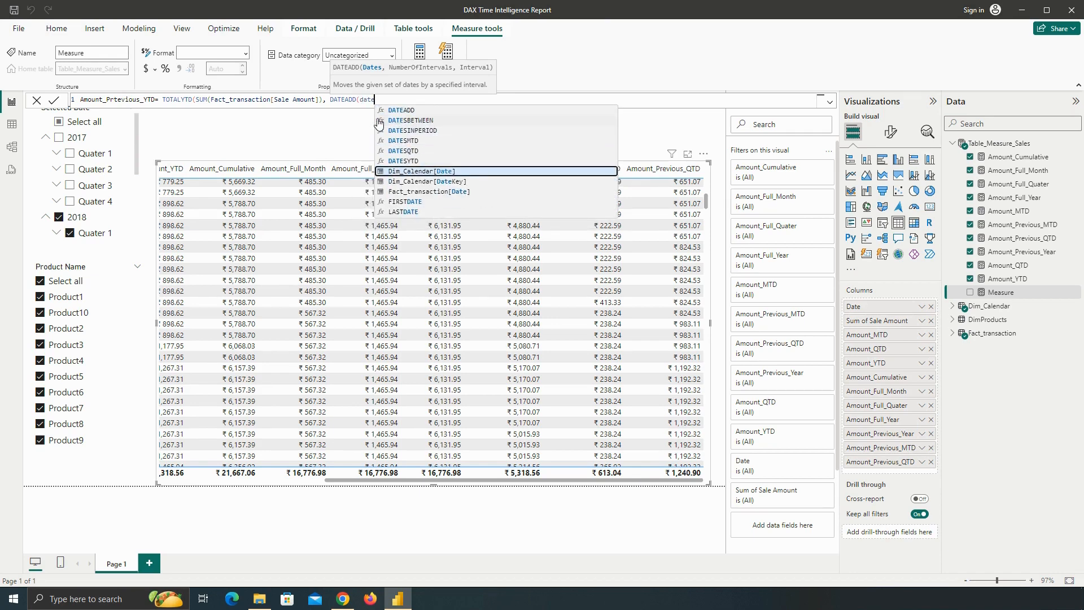
key("Tab")
type(",")
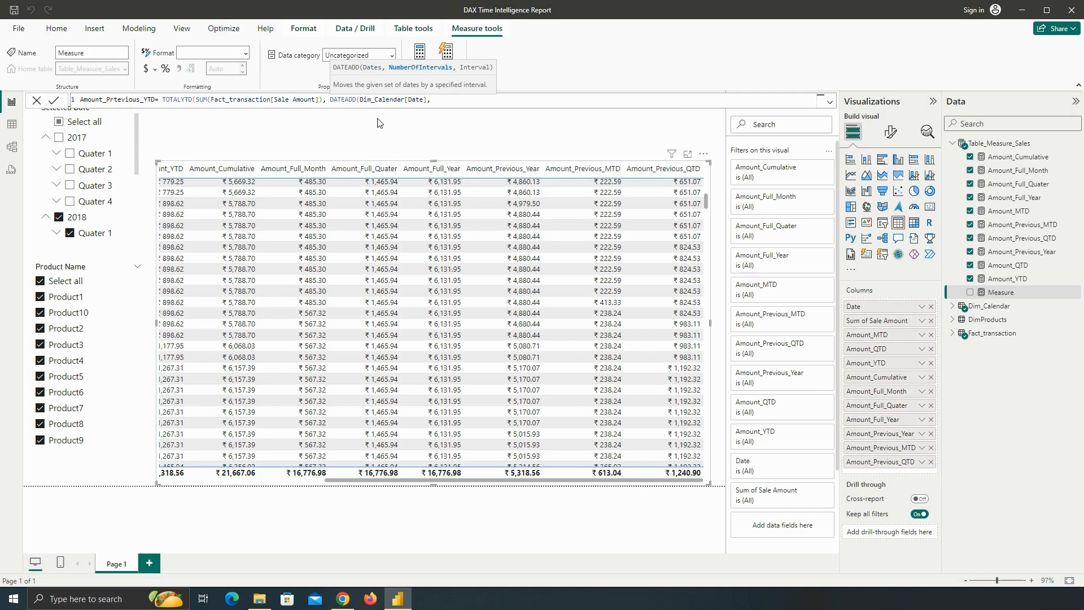
Complete the DATEADD function with an offset of -12 and the MONTH interval
type(" -12,")
key("Down")
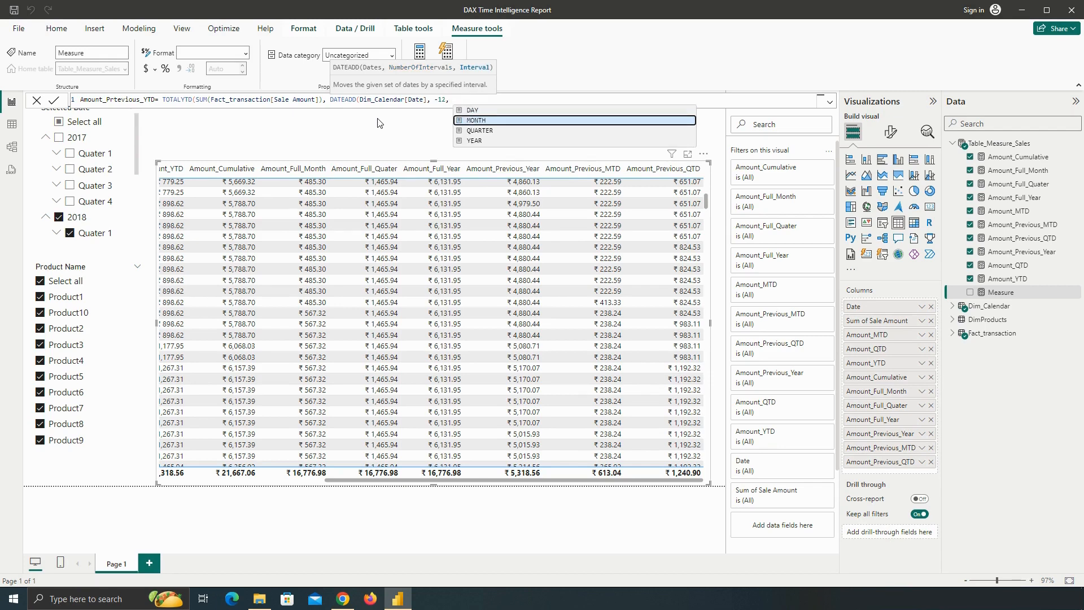
key("Tab")
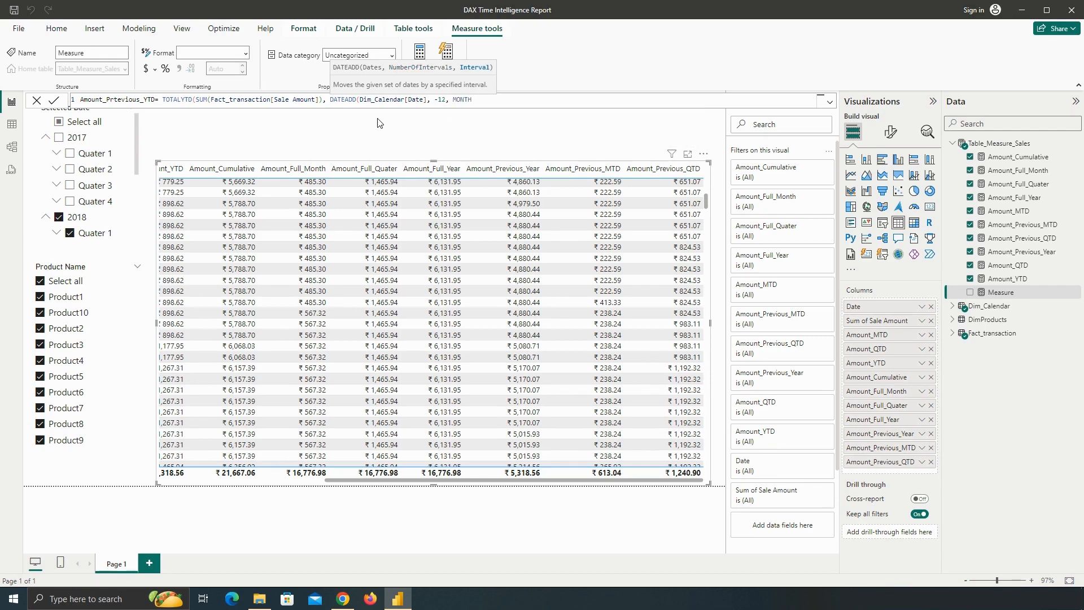
type(")")
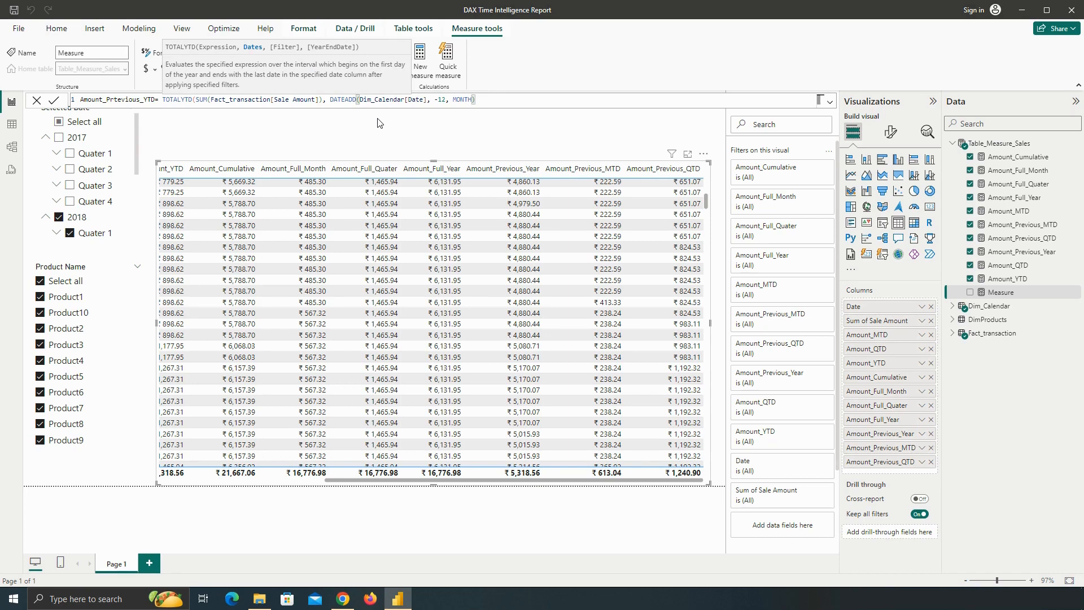
Add ALL(Dim_Calendar) as the filter argument of TOTALYTD and close the formula
type(",")
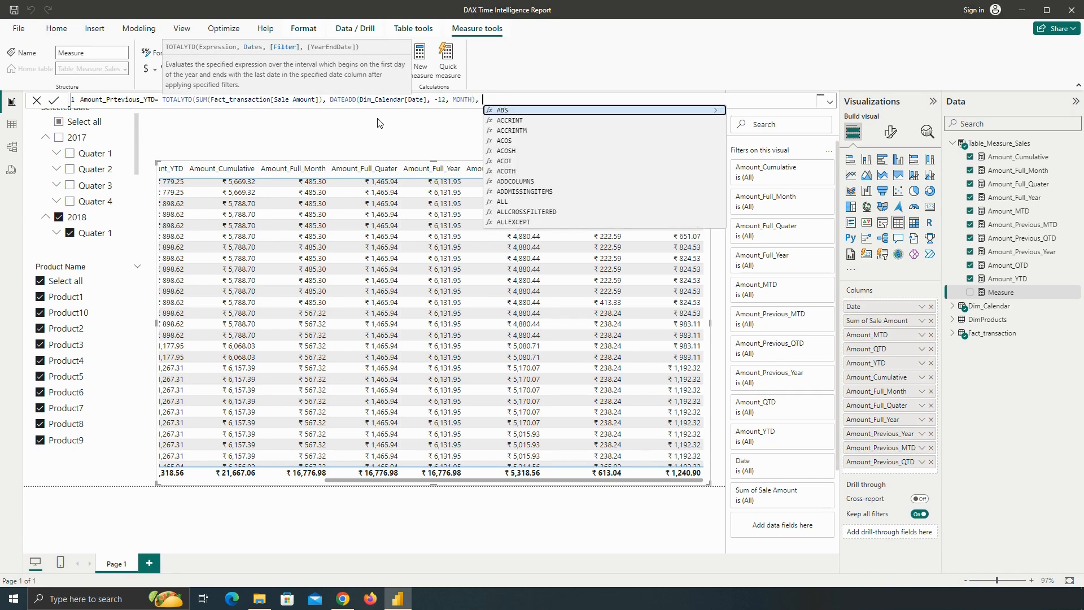
type(" ALL(")
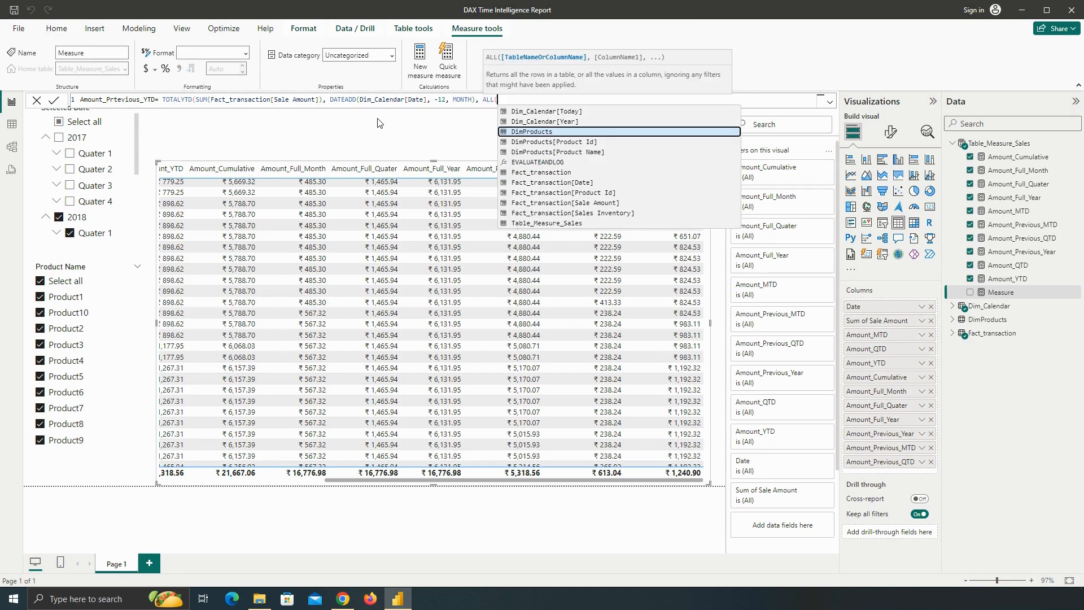
type("cal")
key("Tab")
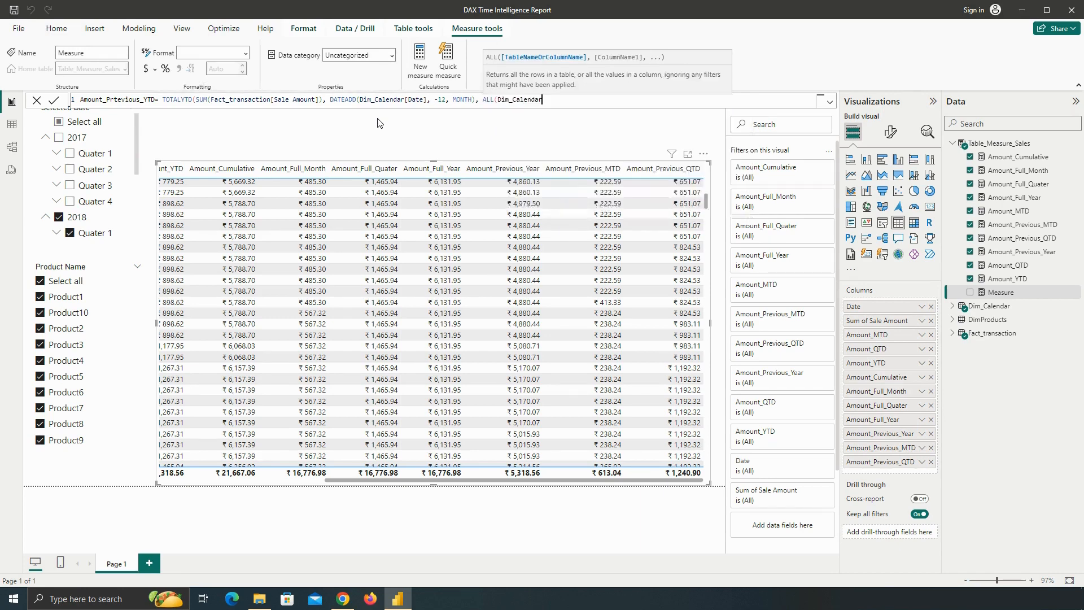
type("))")
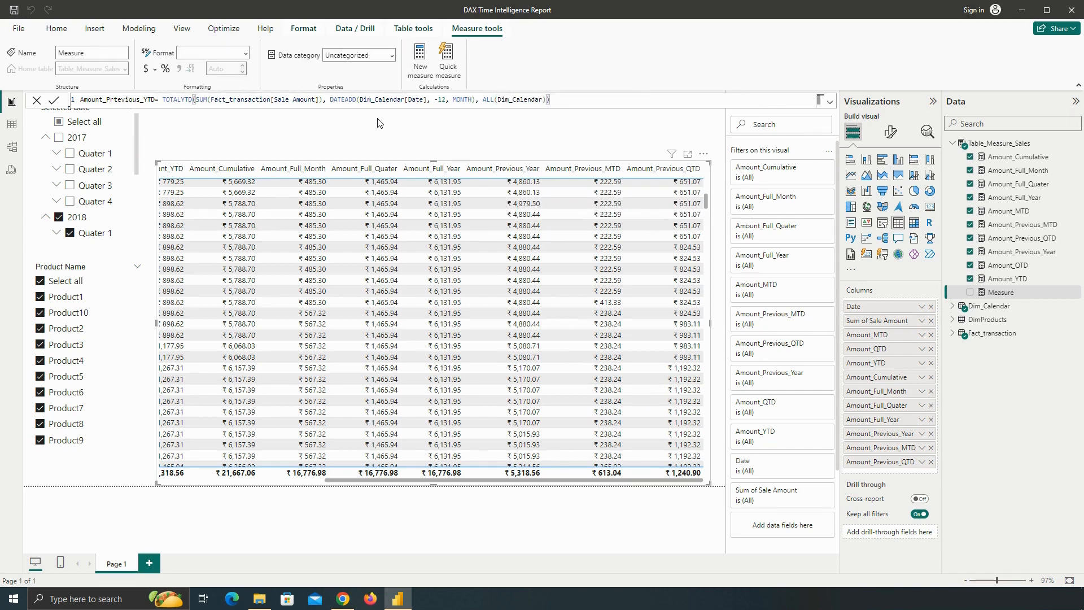
Commit the measure under the corrected name Amount_Previous_YTD and add it to the table visual as a column
left_click(120, 100)
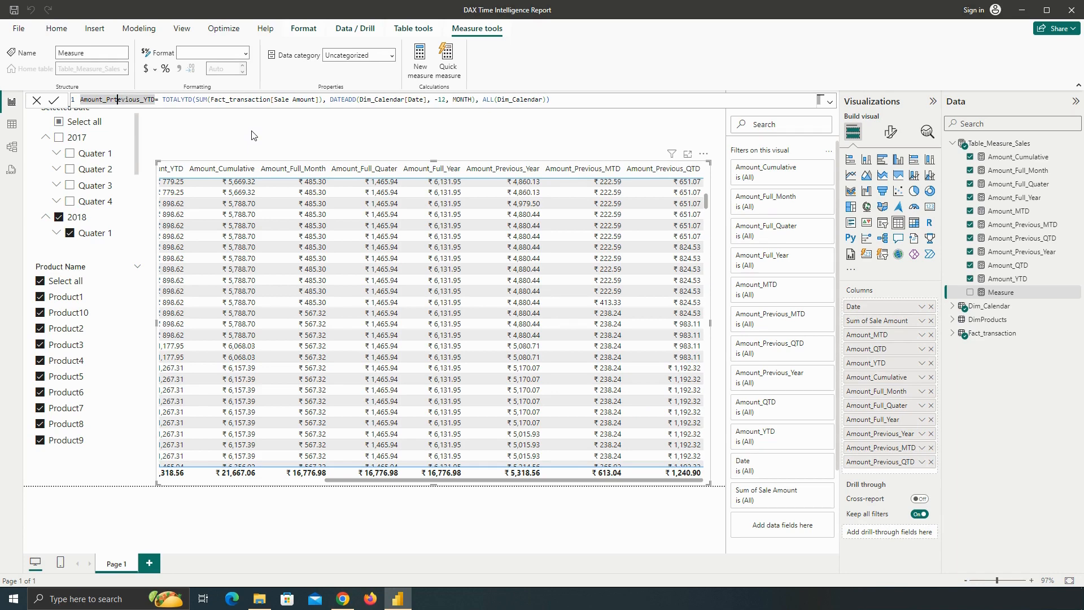
key("BackSpace")
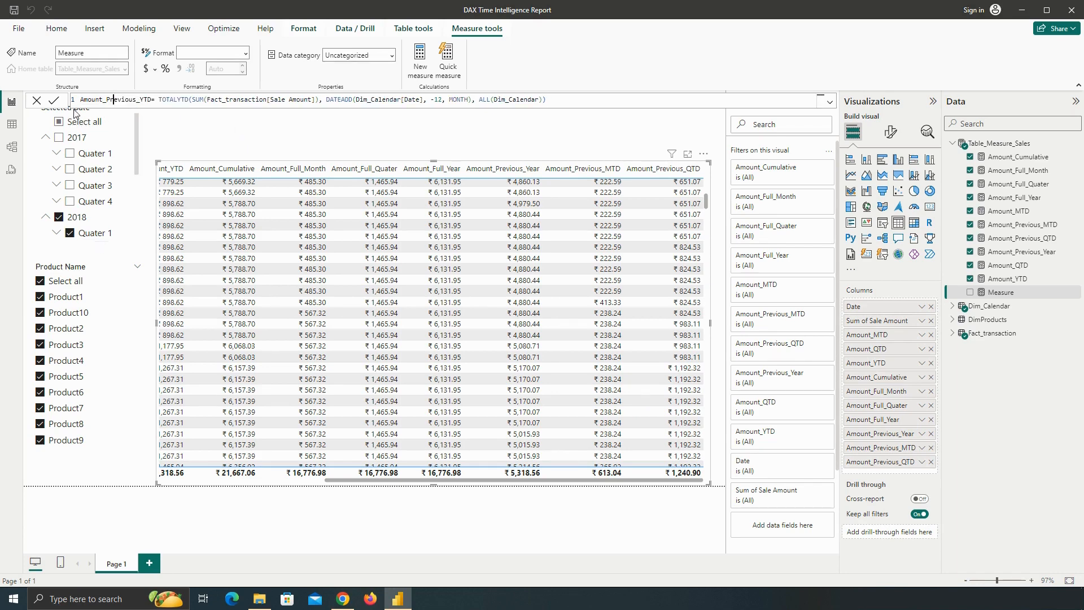
left_click(54, 102)
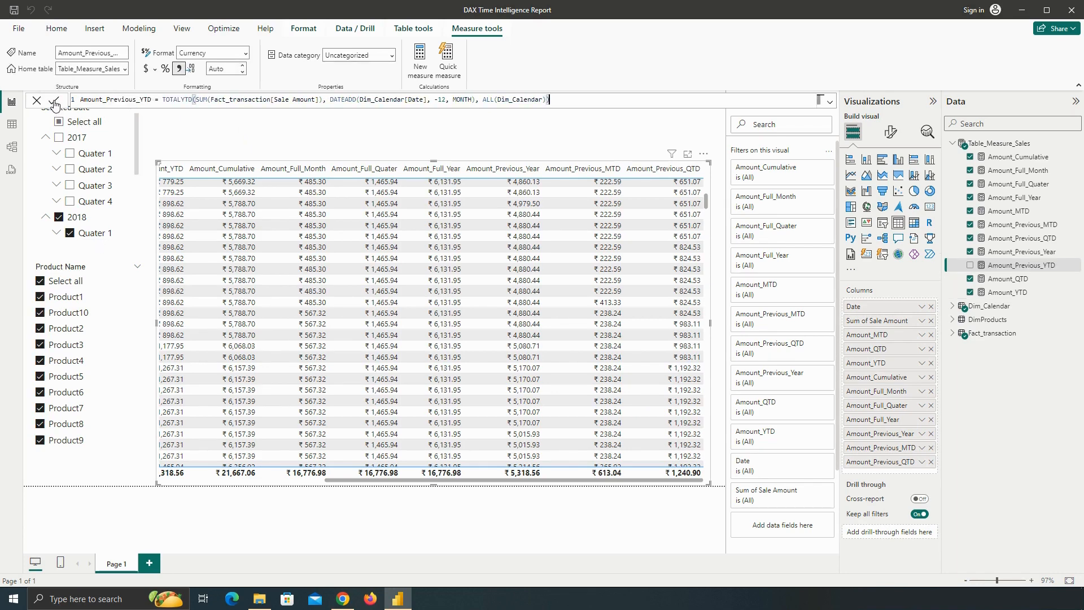
left_click(970, 265)
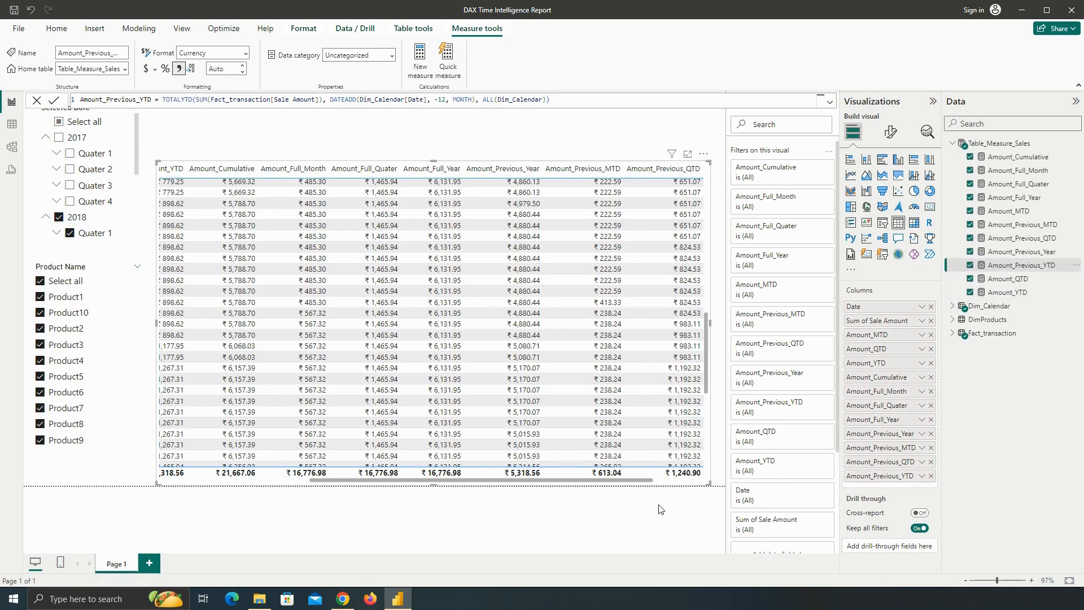
left_click_drag(625, 487, 700, 489)
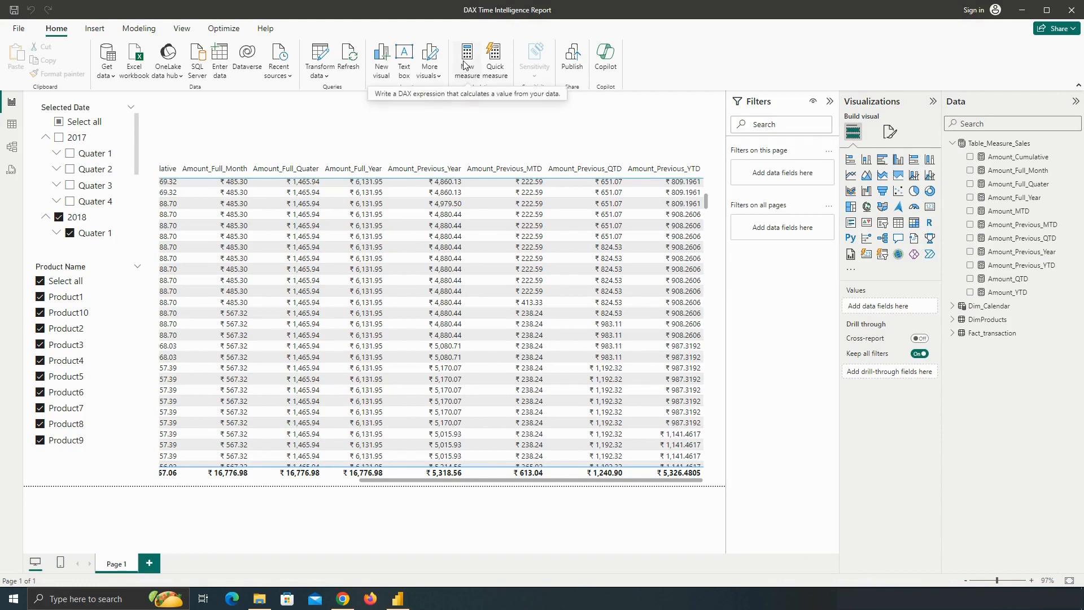
Create a new measure named Amount_Previous_day that starts with CALCULATE over the sum of Fact_transaction[Sale Amount]
left_click(465, 63)
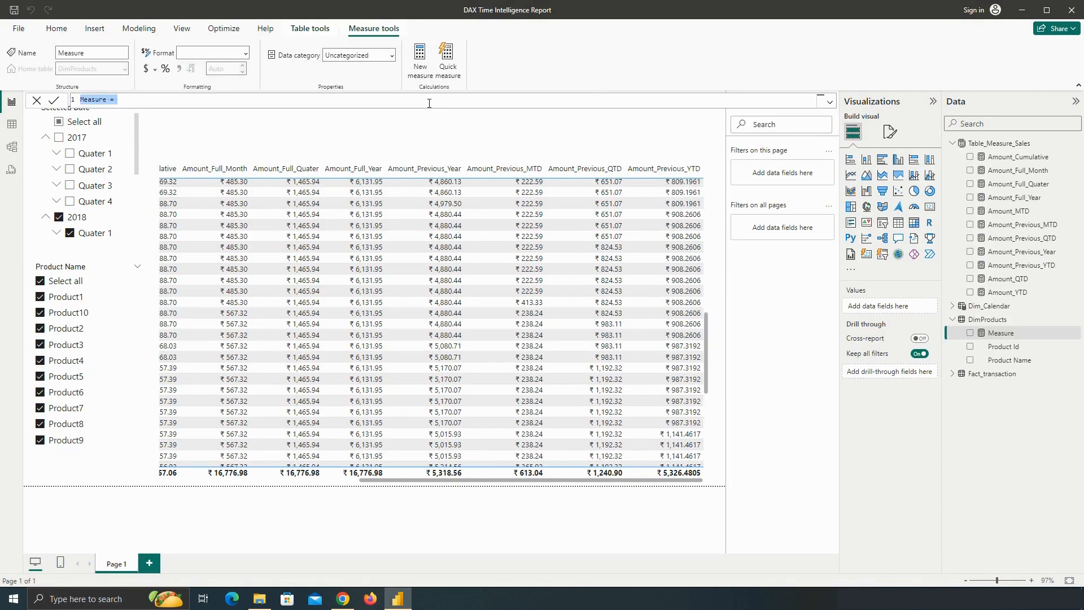
type("Amount")
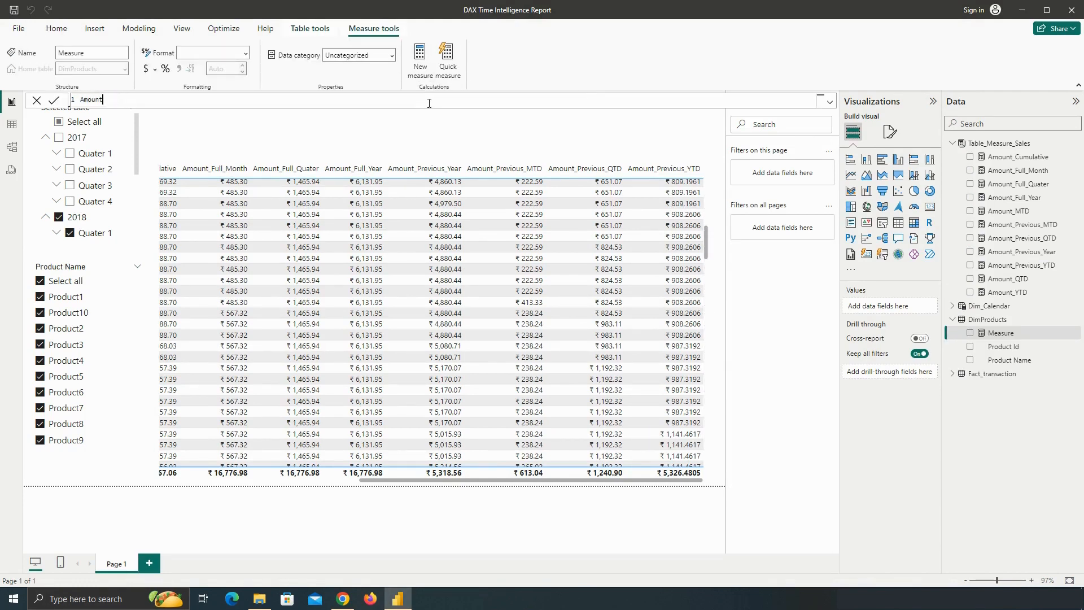
type("_Previous_day= CALCULATE(sum(tra")
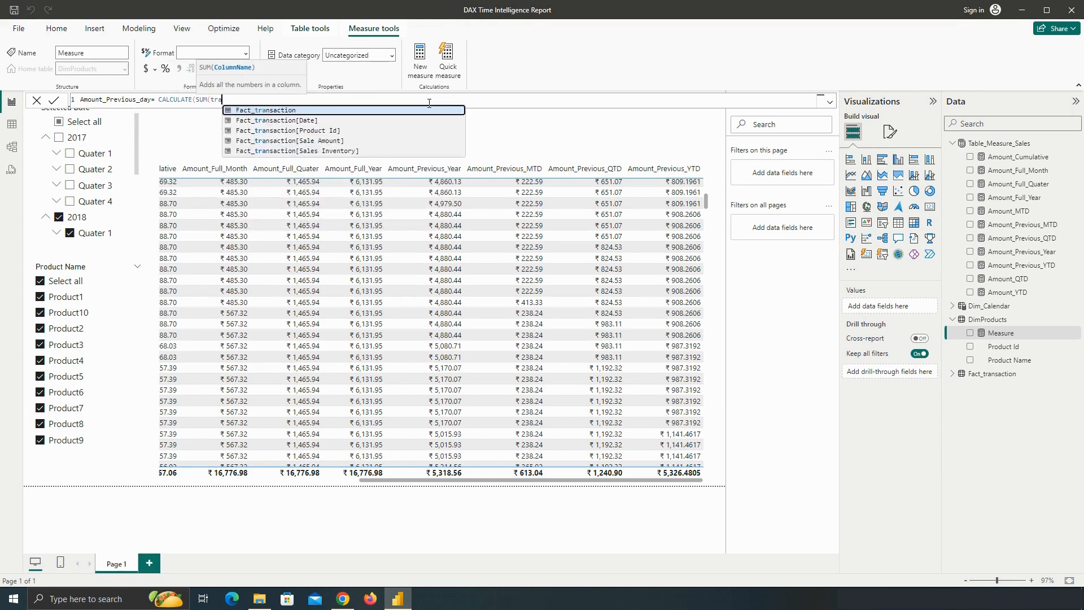
key("Down")
key("Down")
key("Down")
key("Tab")
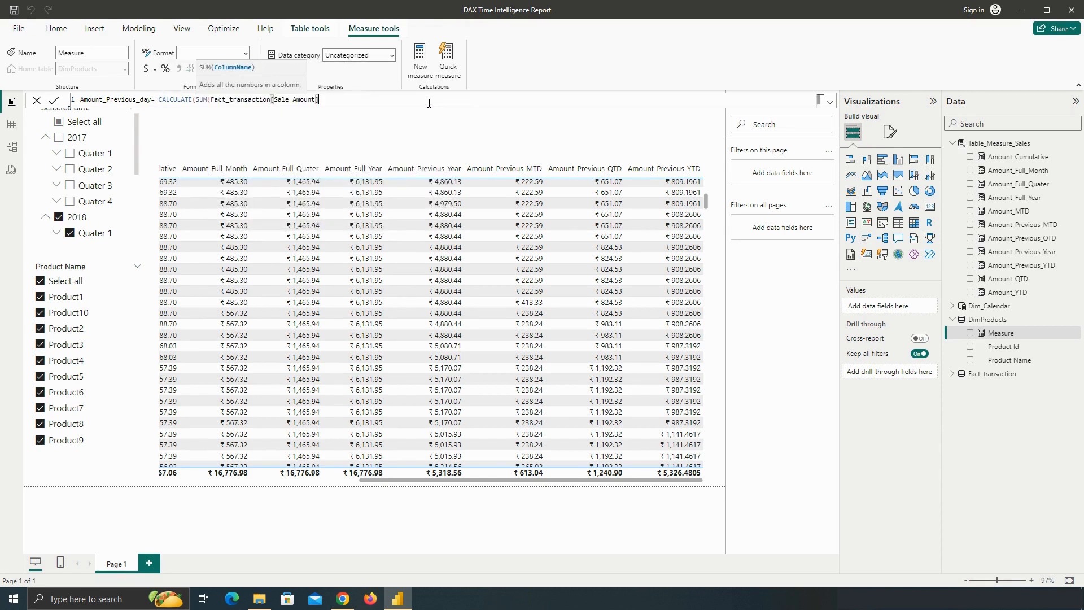
type(")")
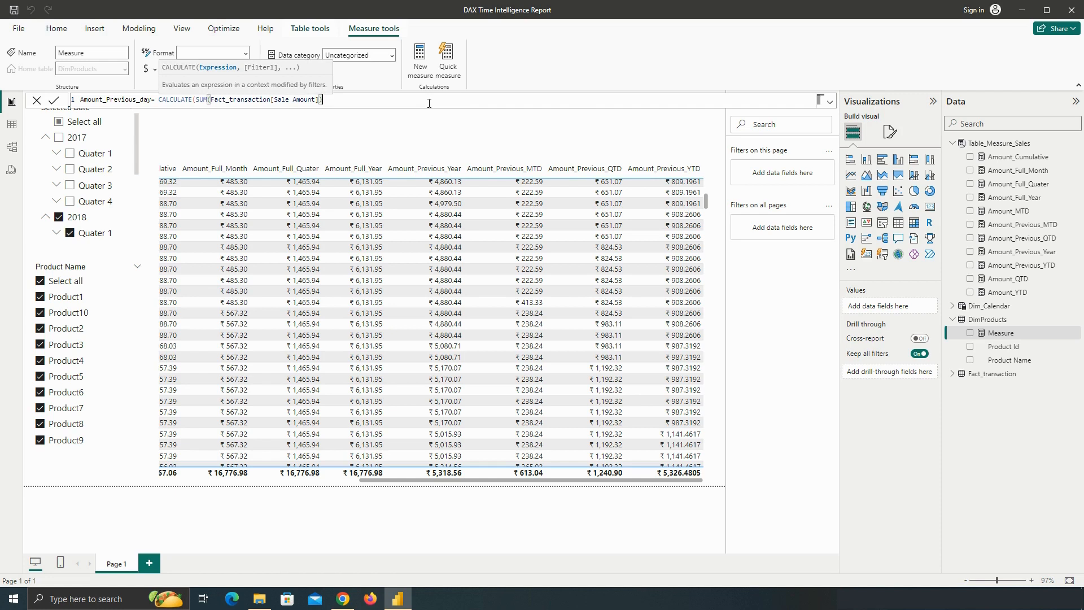
type(",")
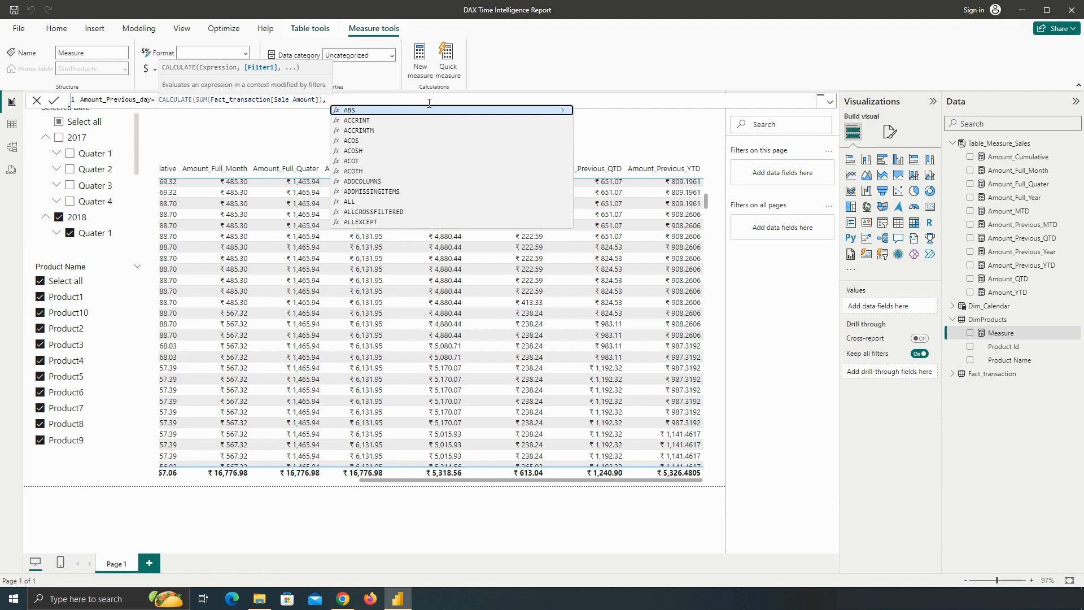
Add ALL(Dim_Calendar) as the first filter argument of the CALCULATE function
type("all")
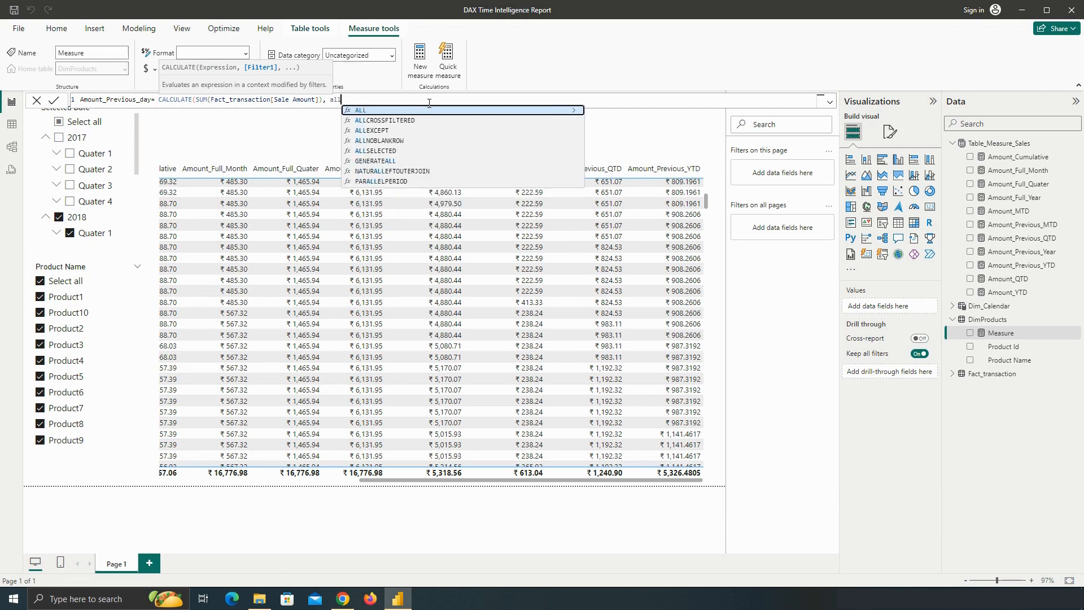
key("Tab")
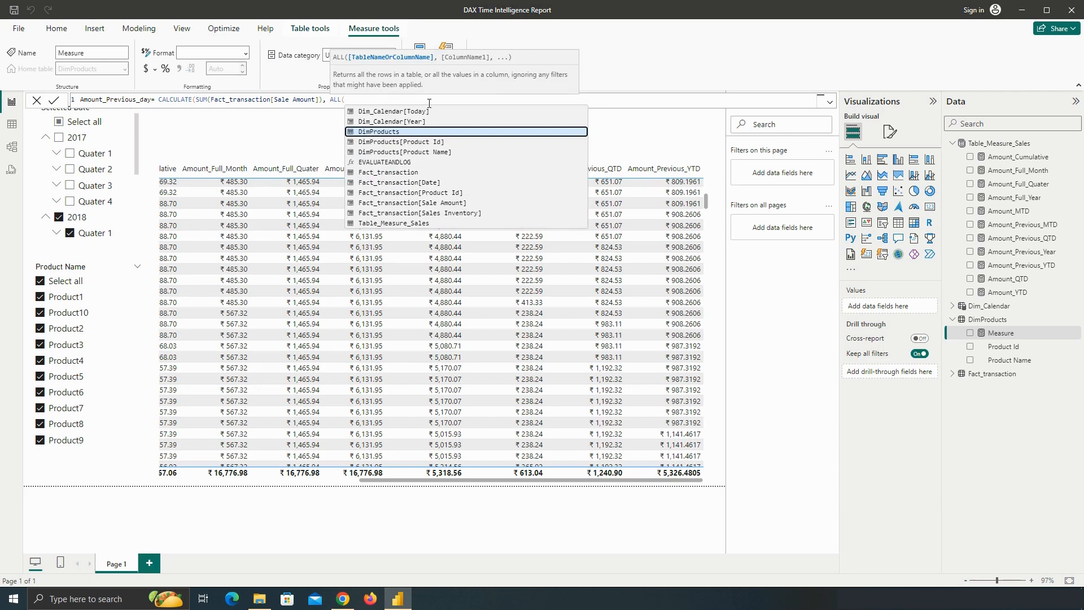
type("dim")
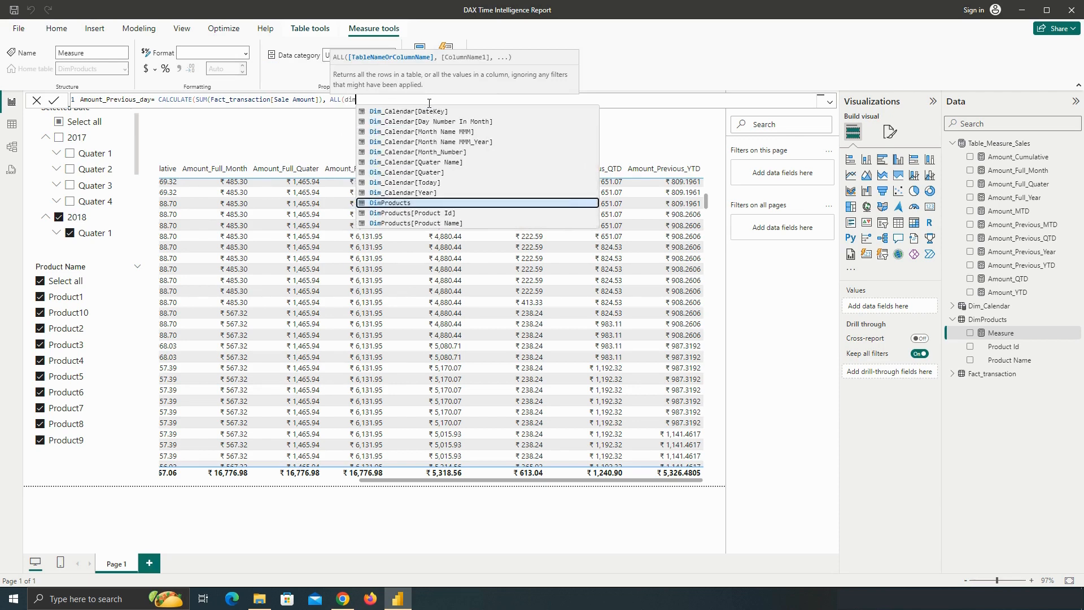
type("_")
key("Tab")
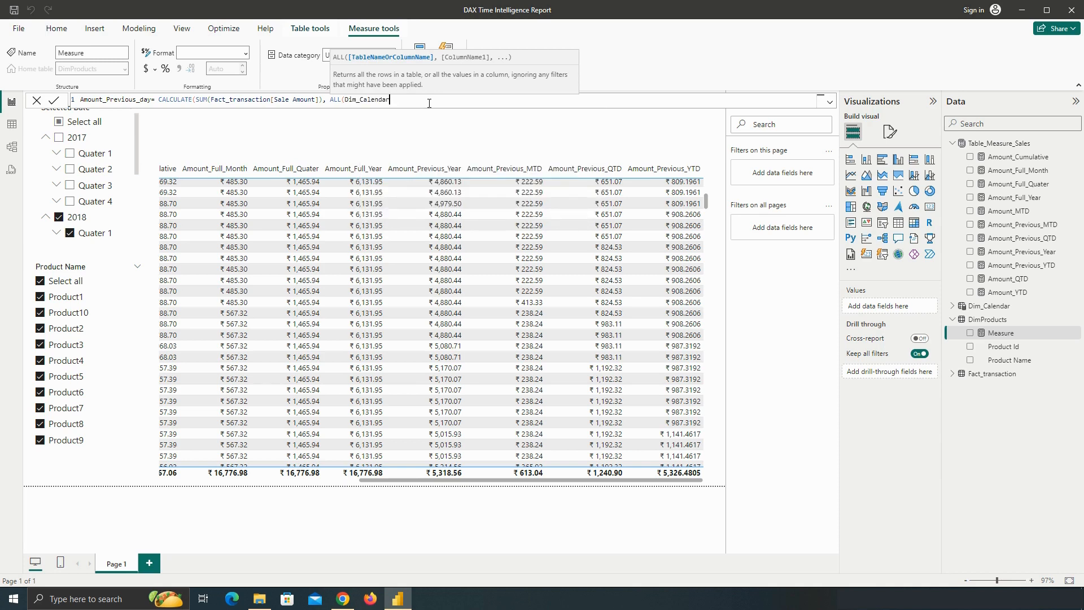
type("),")
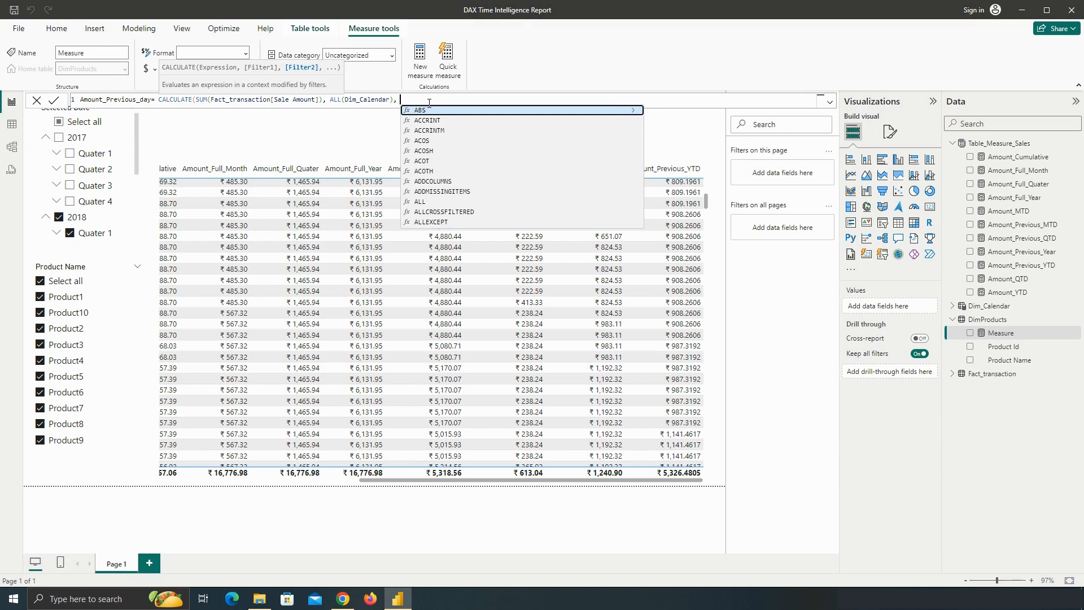
Add PREVIOUSDAY(Dim_Calendar[Date]) as the second filter argument, close the formula and commit the Amount_Previous_day measure
type(" pre")
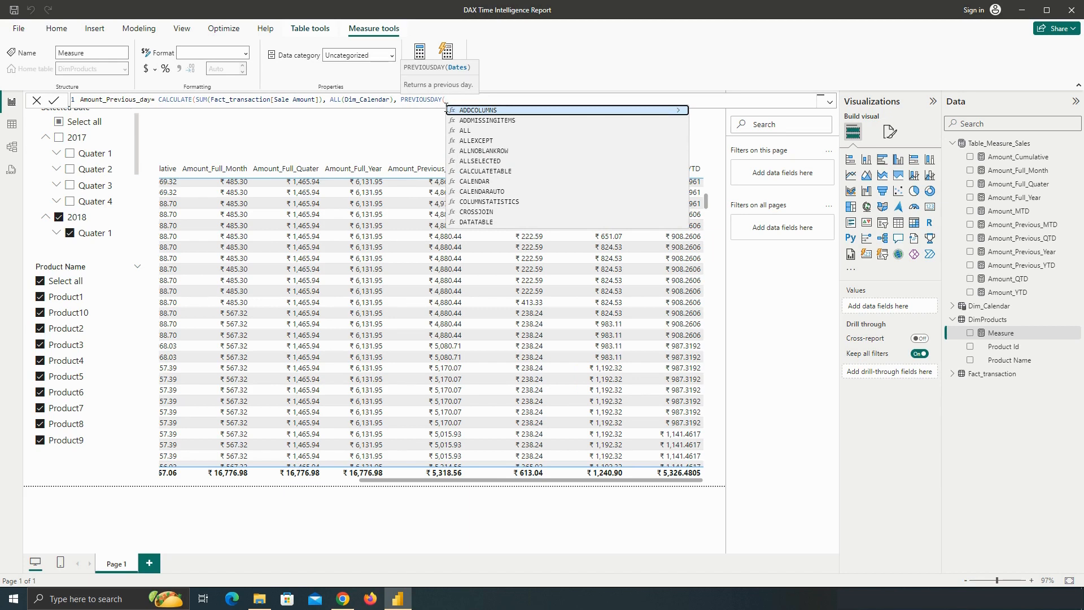
type("date")
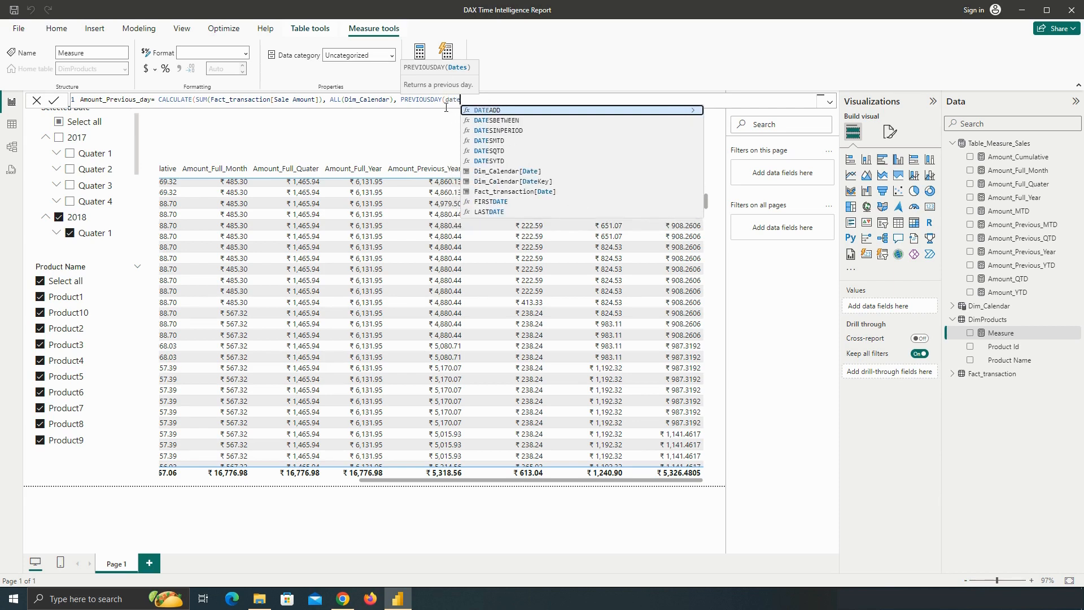
key("Down")
key("Down")
key("Down")
key("Down")
key("Down")
key("Down")
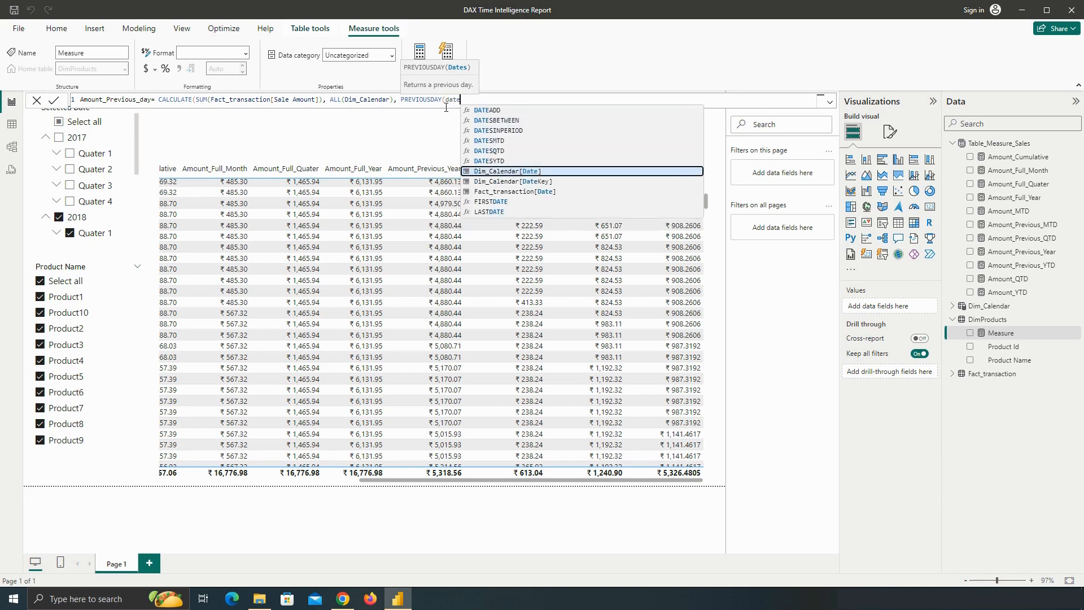
key("Down")
key("Down")
key("Down")
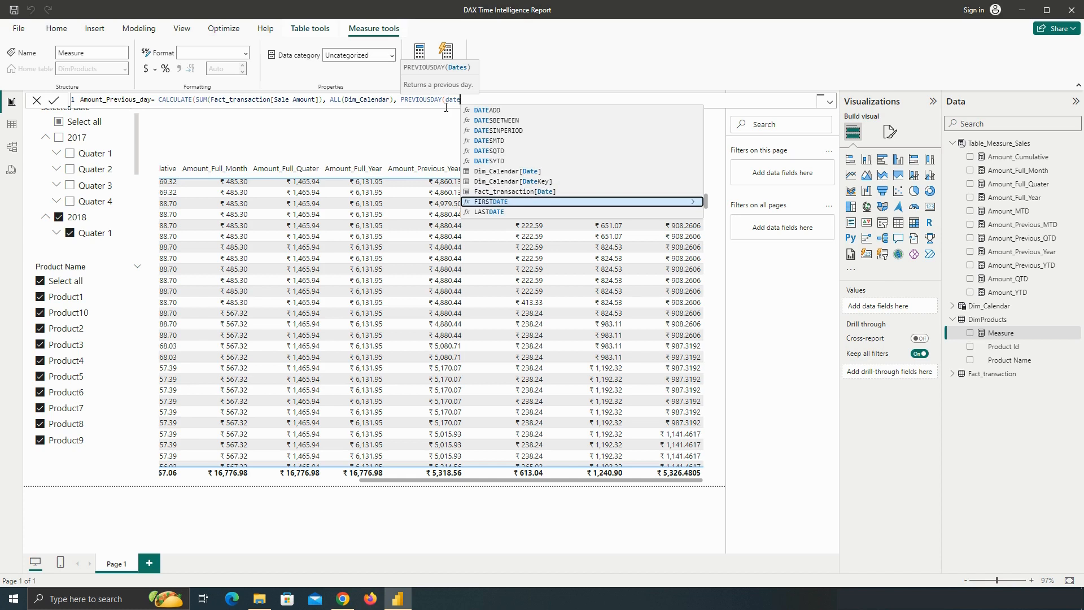
key("Up")
key("Up")
key("Up")
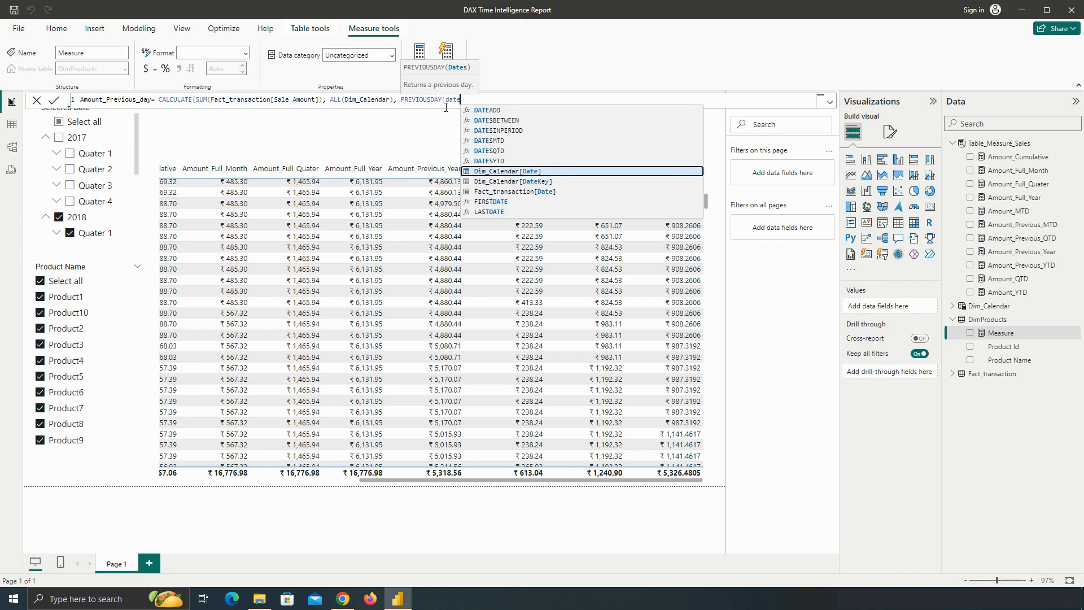
key("Tab")
type("))")
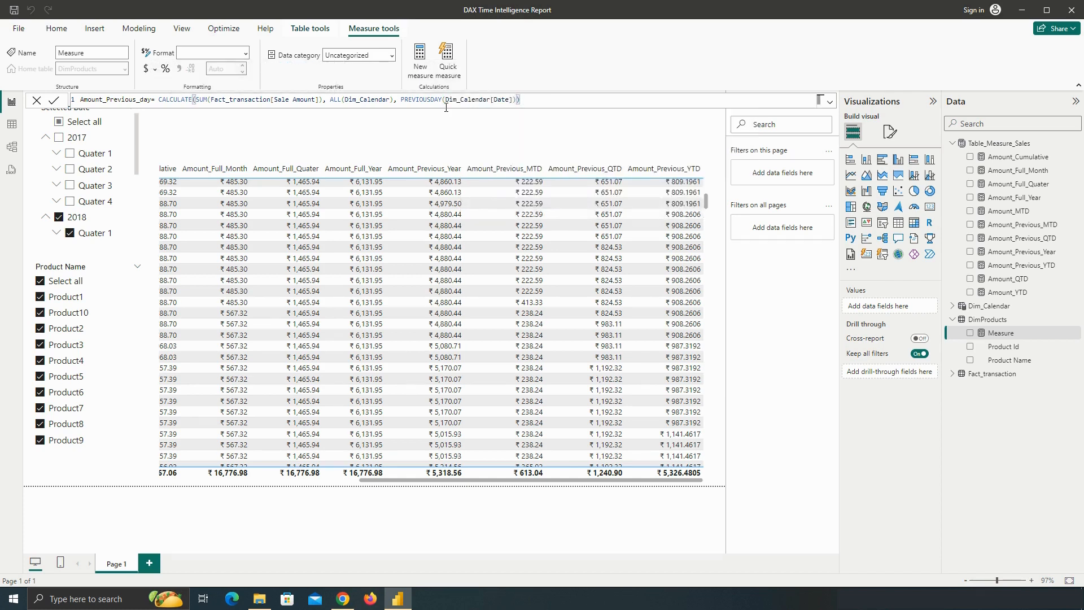
left_click(53, 105)
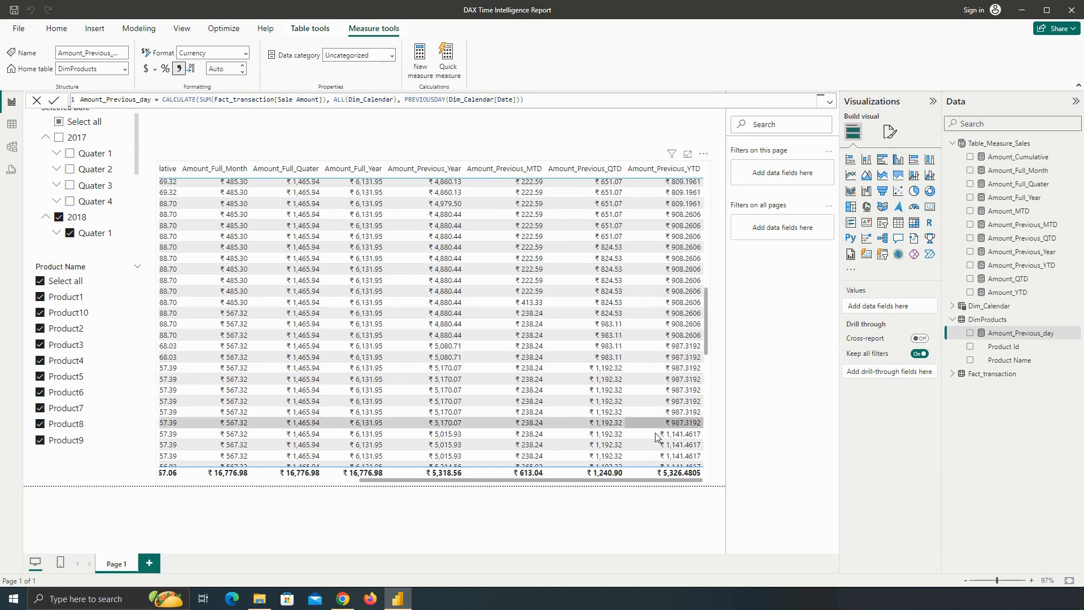
Format Amount_Previous_day with 2 decimal places and set its home table to Table_Measure_Sales
left_click(229, 70)
type("2")
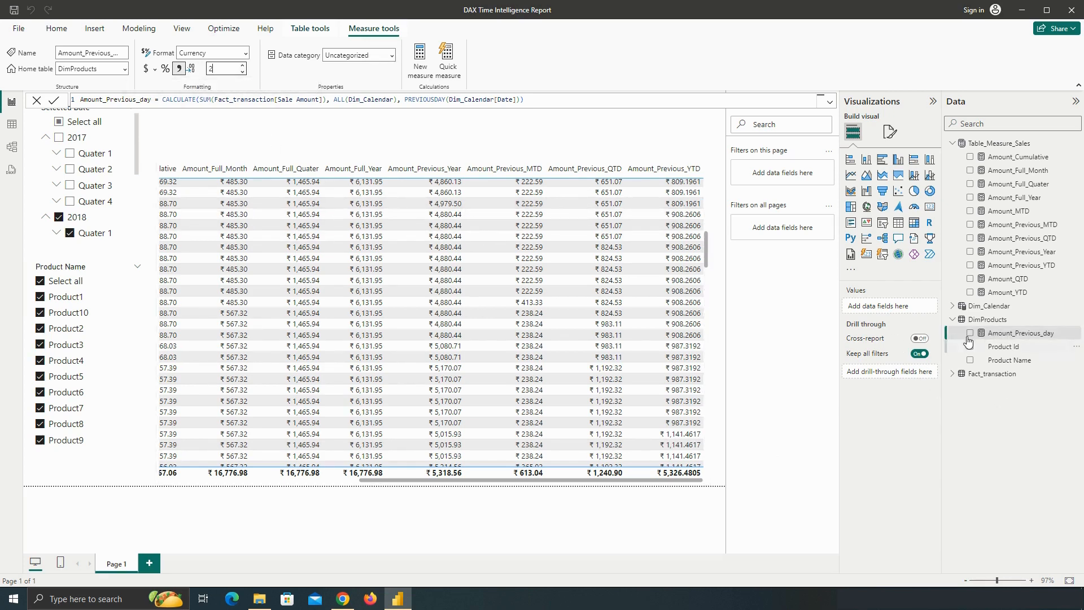
left_click(1019, 338)
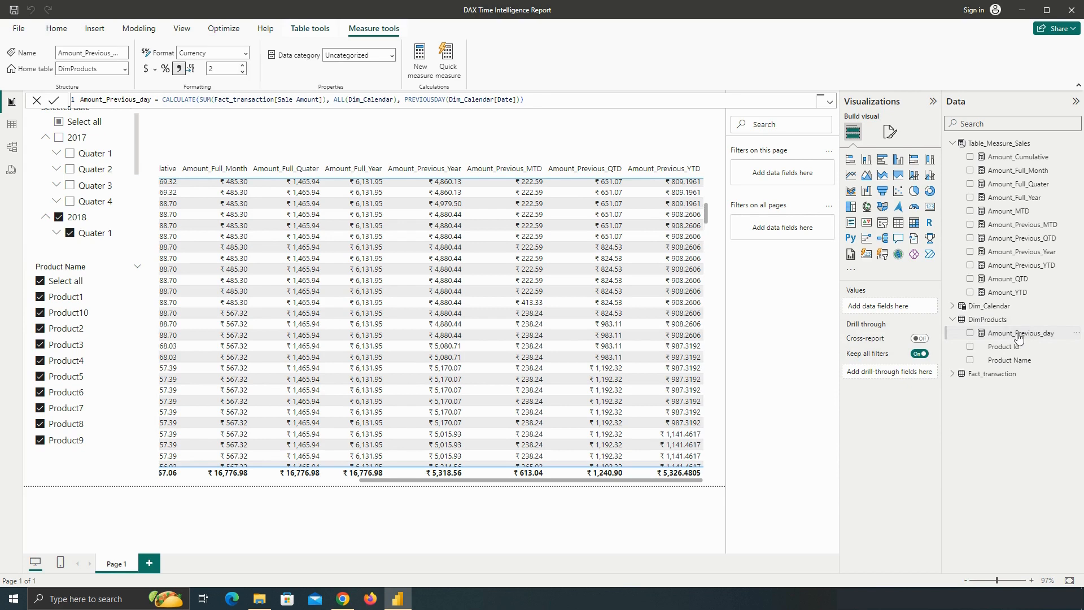
left_click(123, 67)
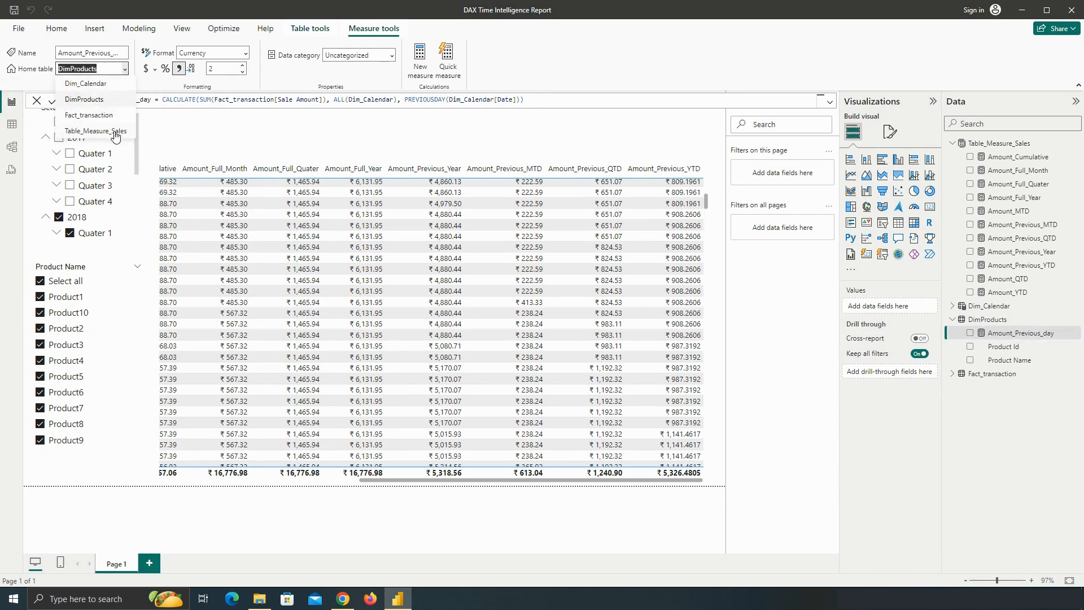
left_click(113, 131)
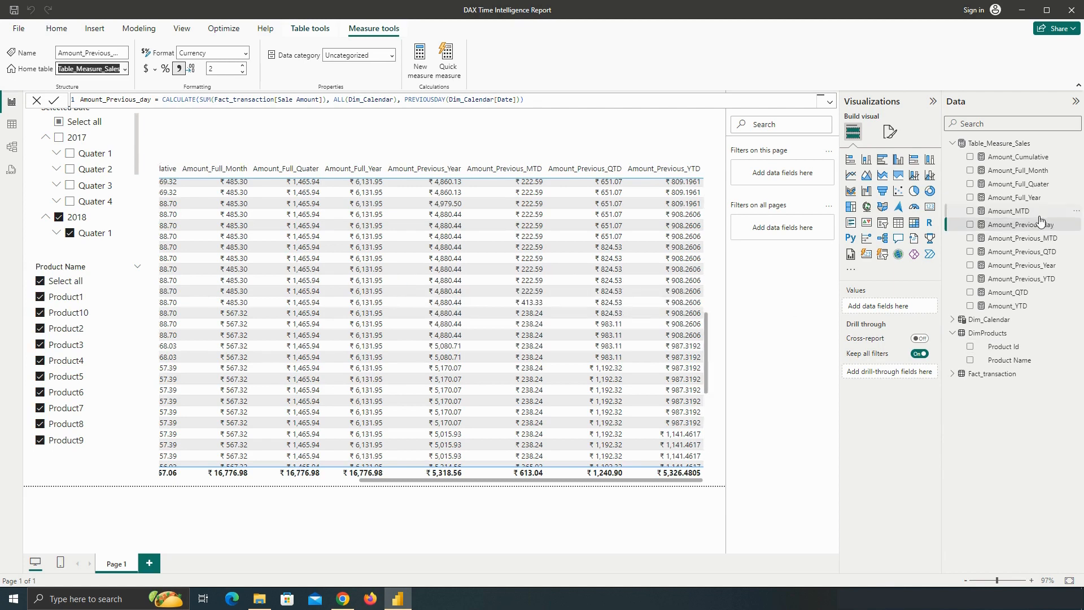
Add the Amount_Previous_day measure to the table visual as a column
left_click(1012, 227)
double_click(220, 69)
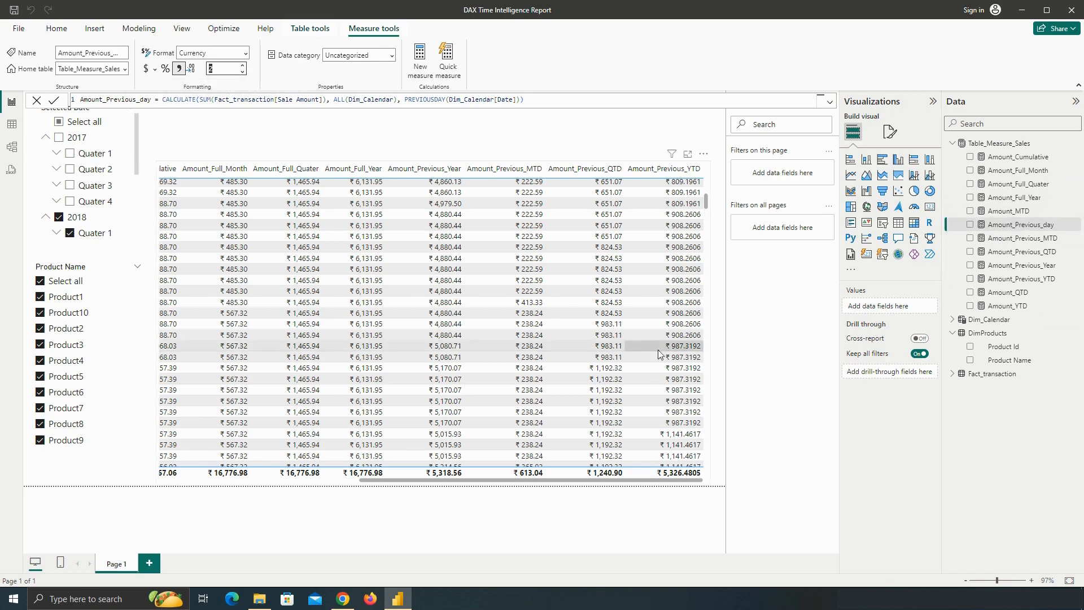
left_click(706, 347)
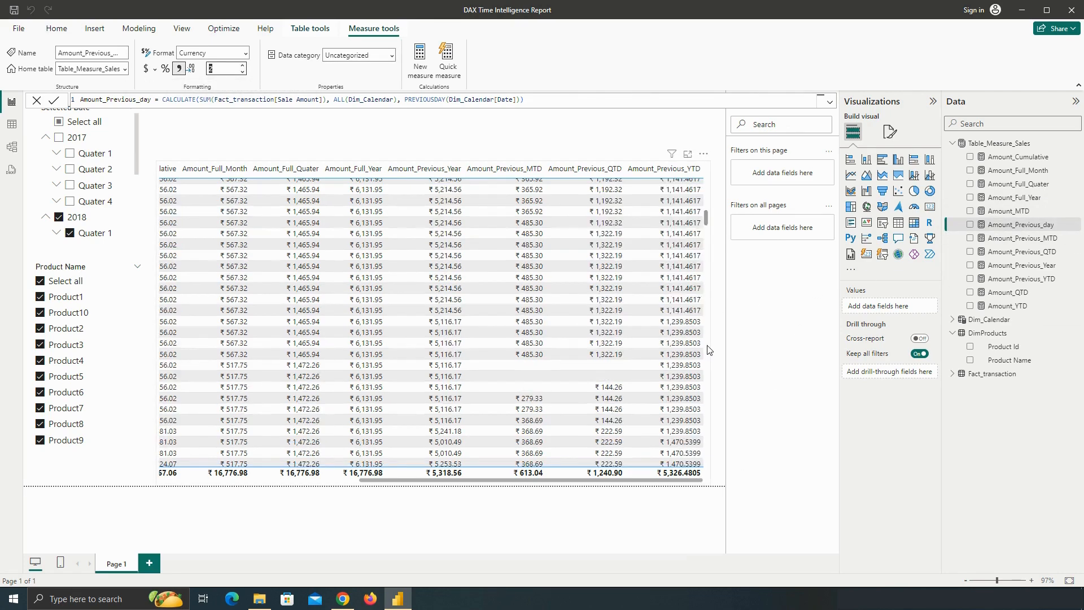
left_click(971, 225)
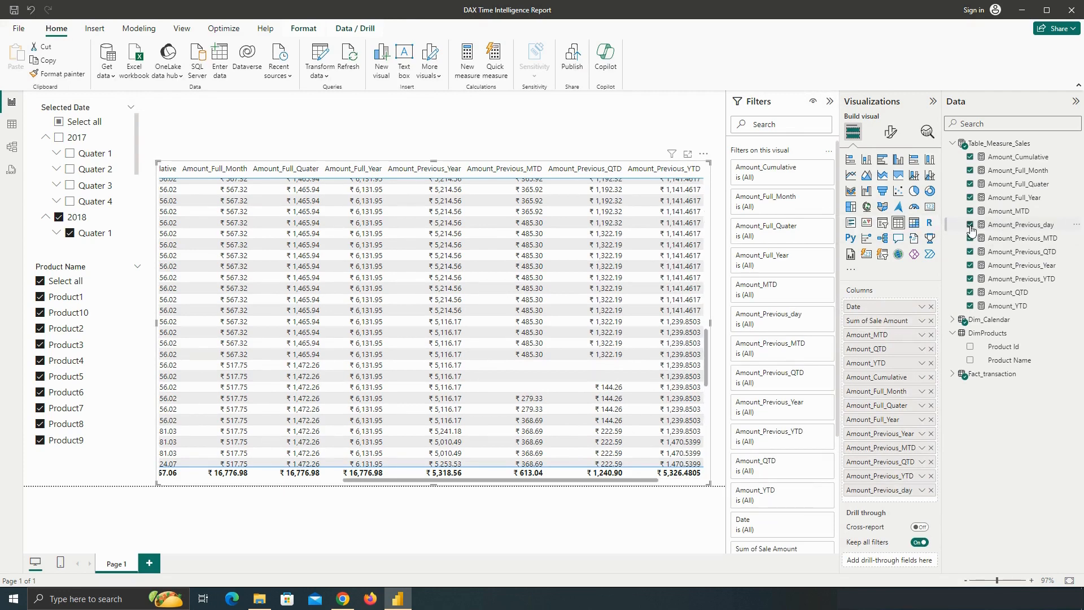
Set the Amount_Previous_YTD measure to display 2 decimal places
left_click(1021, 279)
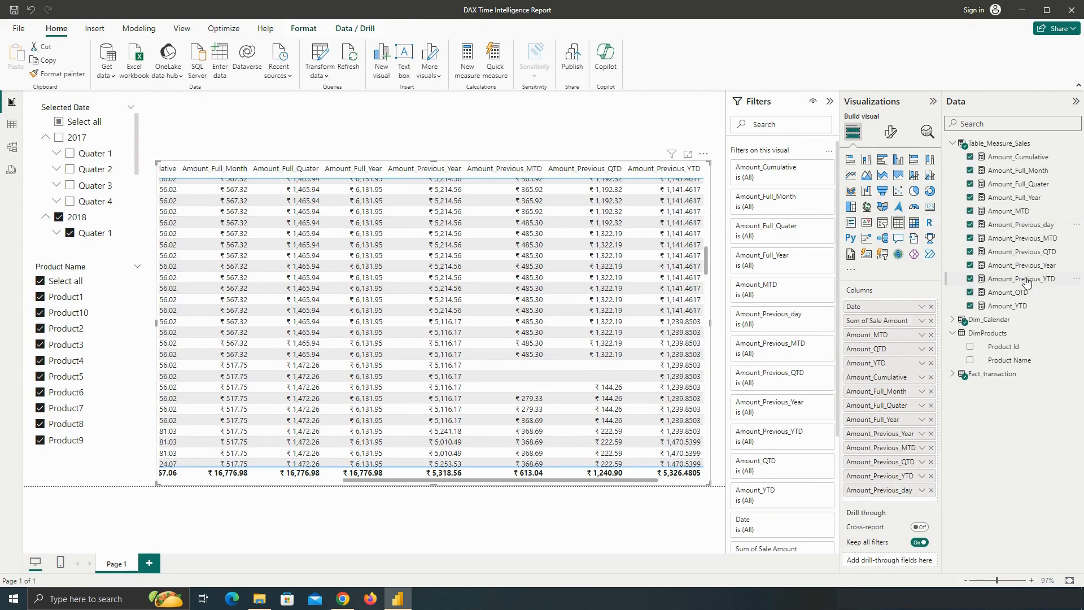
left_click(212, 68)
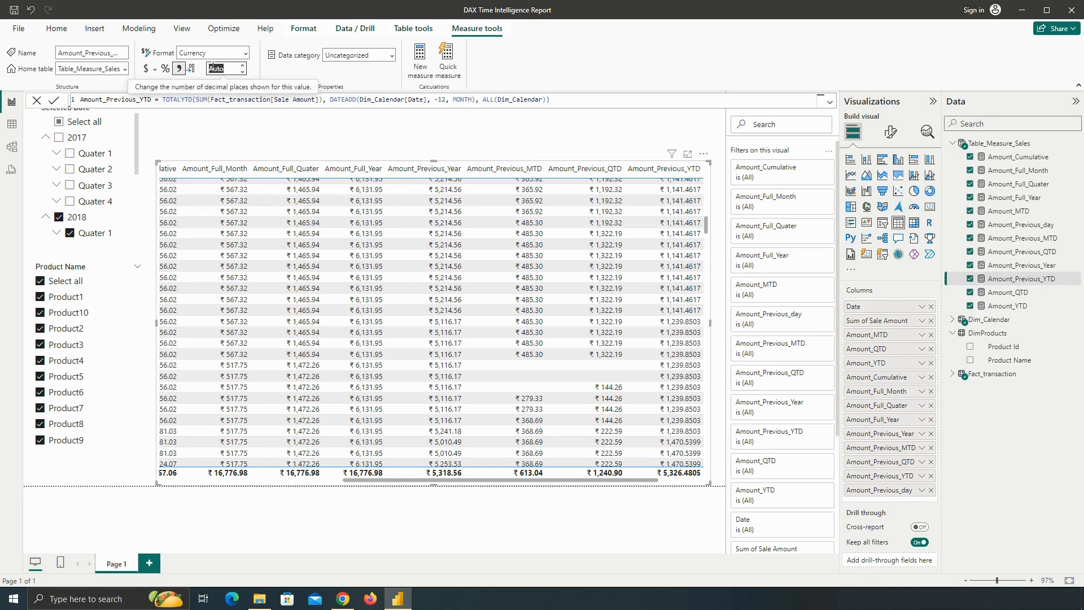
type("2")
key("Return")
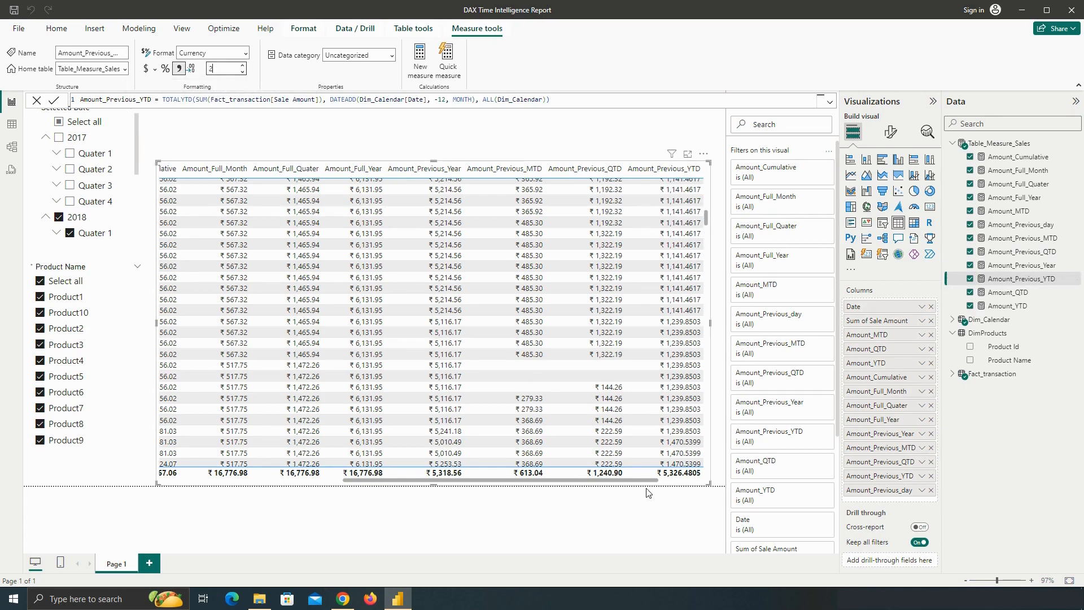
Compare the Amount_Previous_day column with the dates and Sum of Sale Amount across the table's rows
left_click_drag(653, 482, 700, 481)
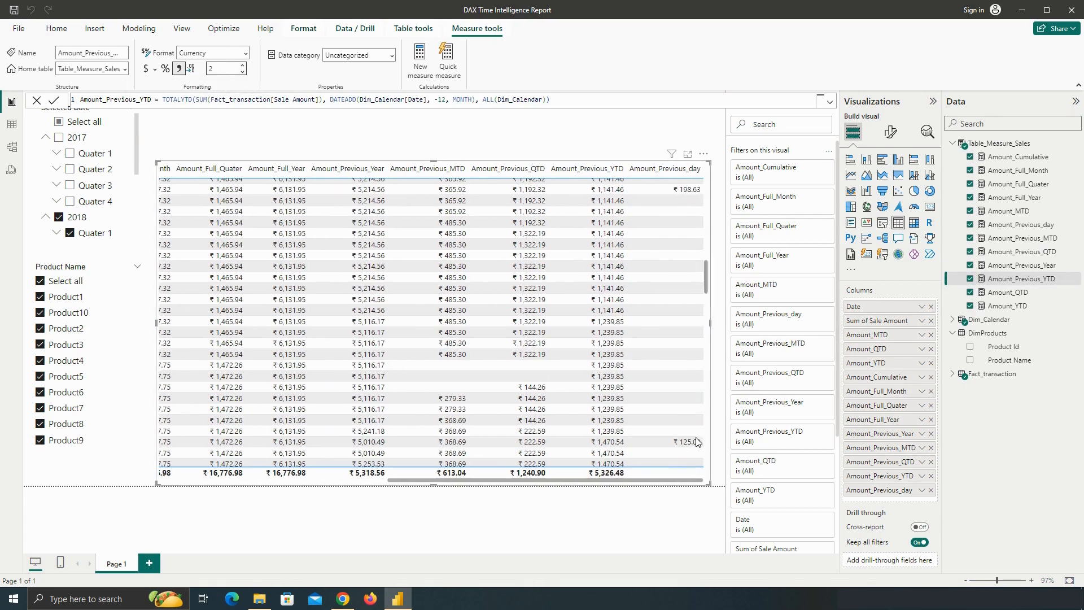
left_click(695, 189)
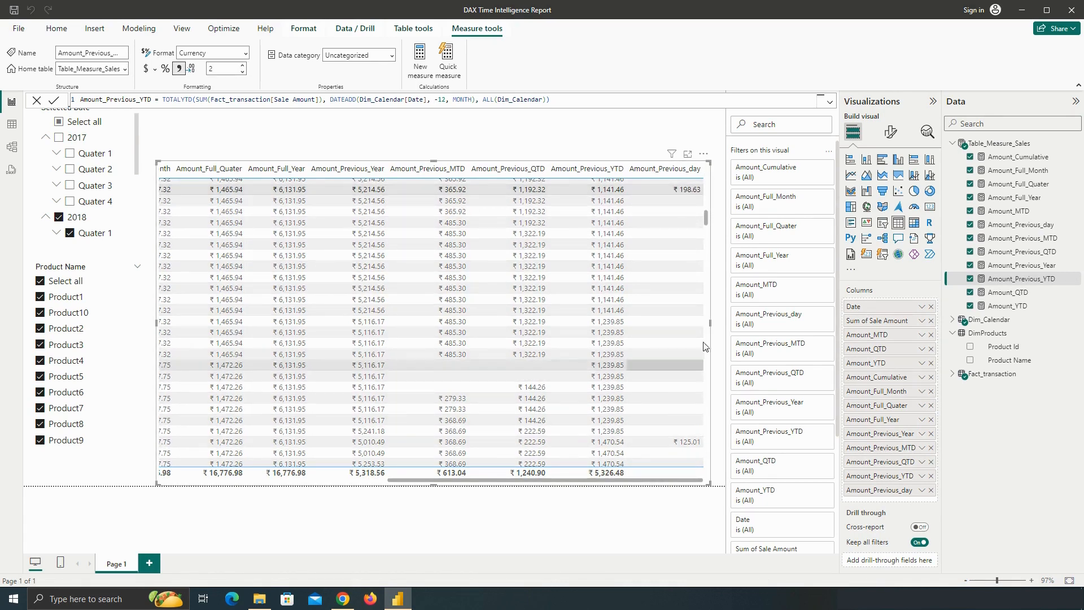
left_click(663, 431)
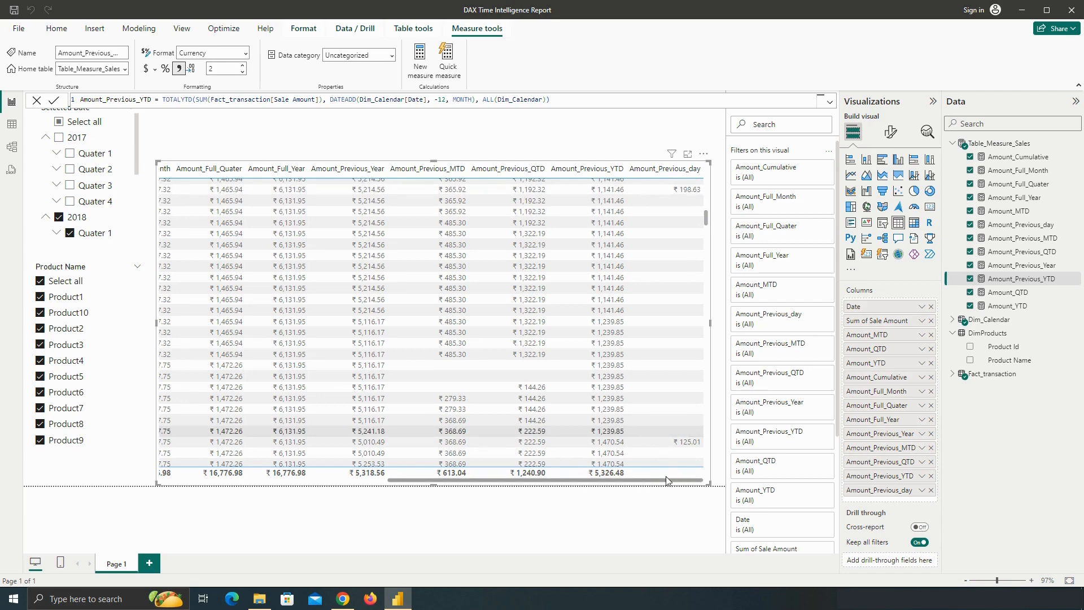
left_click_drag(668, 480, 435, 483)
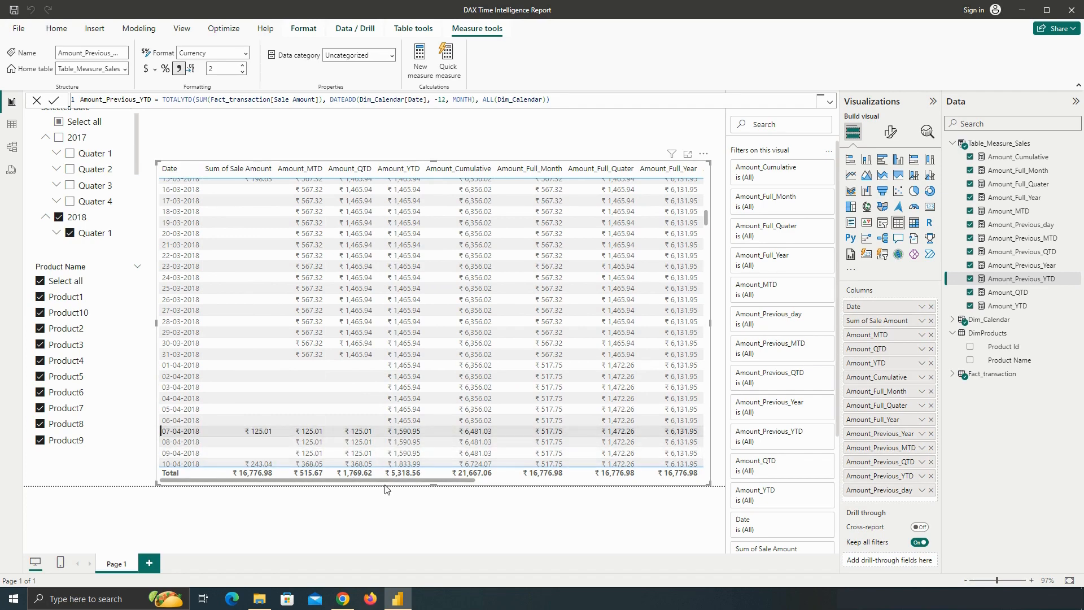
left_click_drag(388, 483, 666, 505)
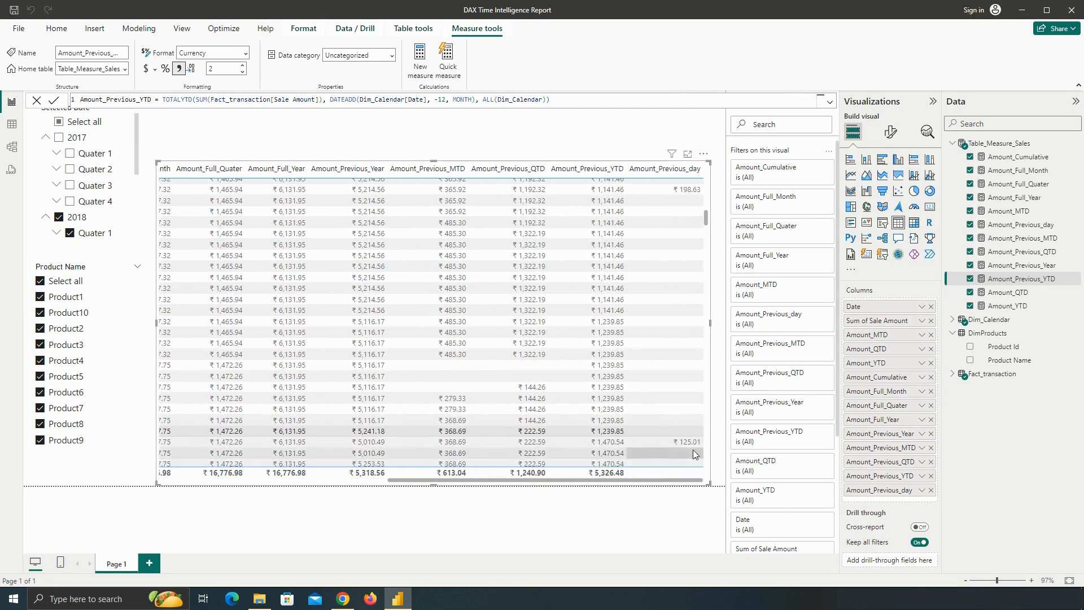
scroll(645, 337, "up", 4)
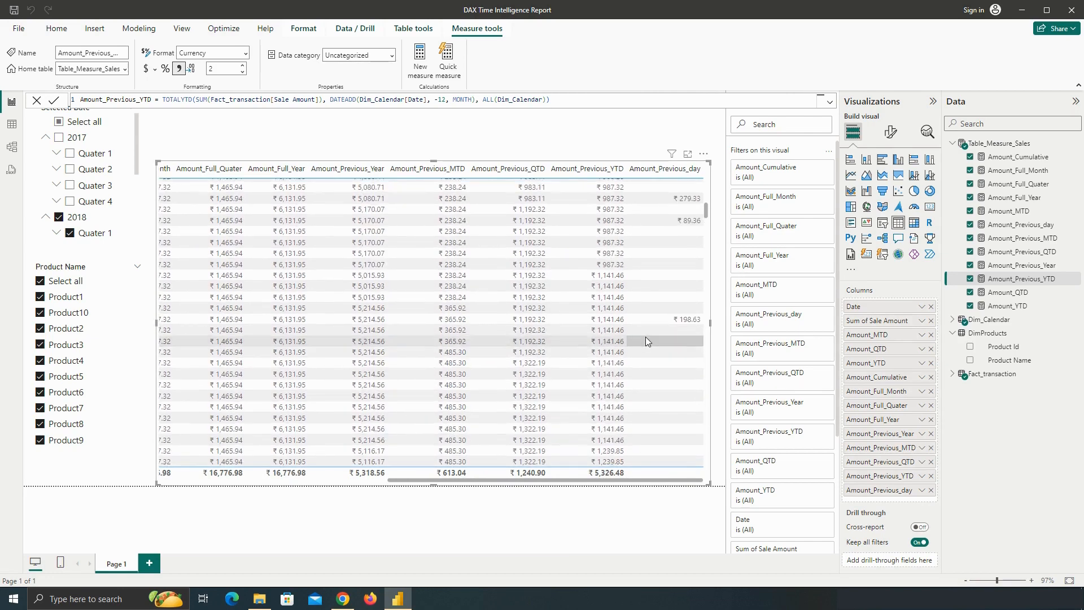
scroll(645, 337, "up", 6)
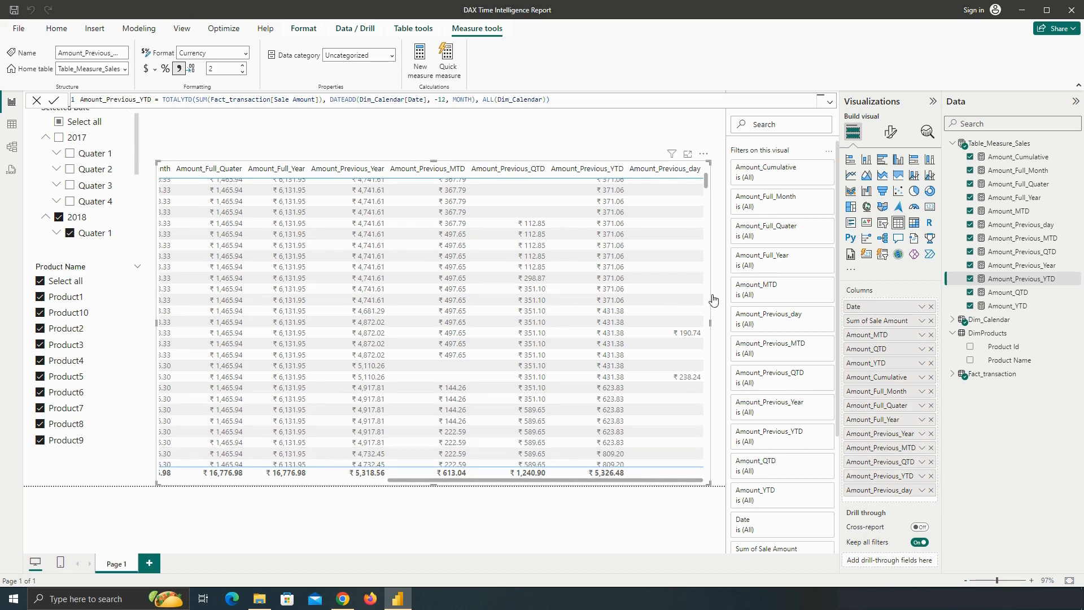
Create a new measure named Amount_Previous Full Month that starts with CALCULATE over the sum of Fact_transaction[Sale Amount]
left_click(421, 74)
type("Am")
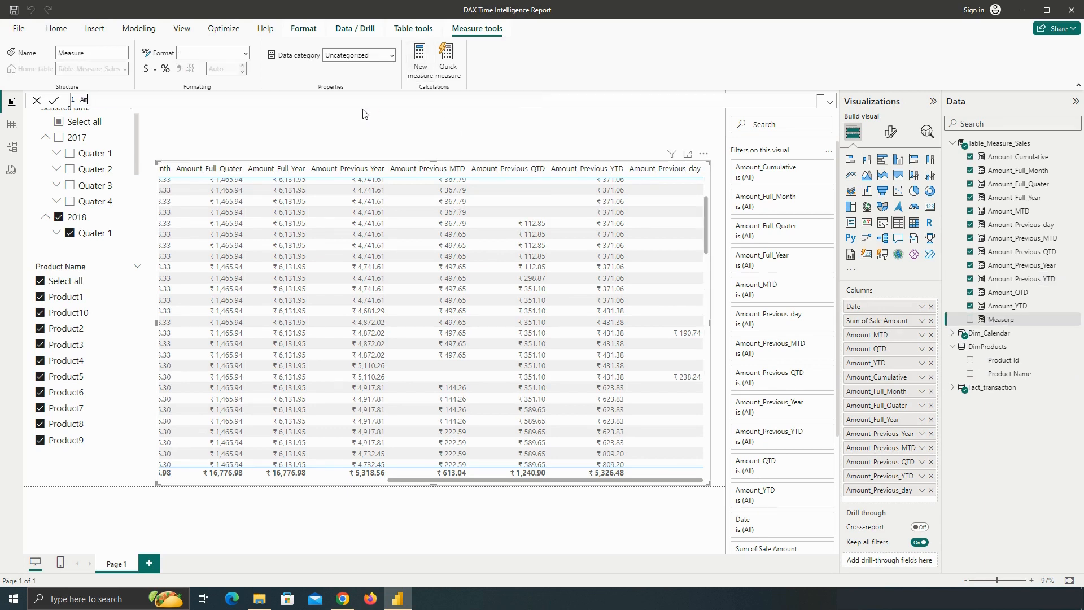
type("ount_Previous Full Month=")
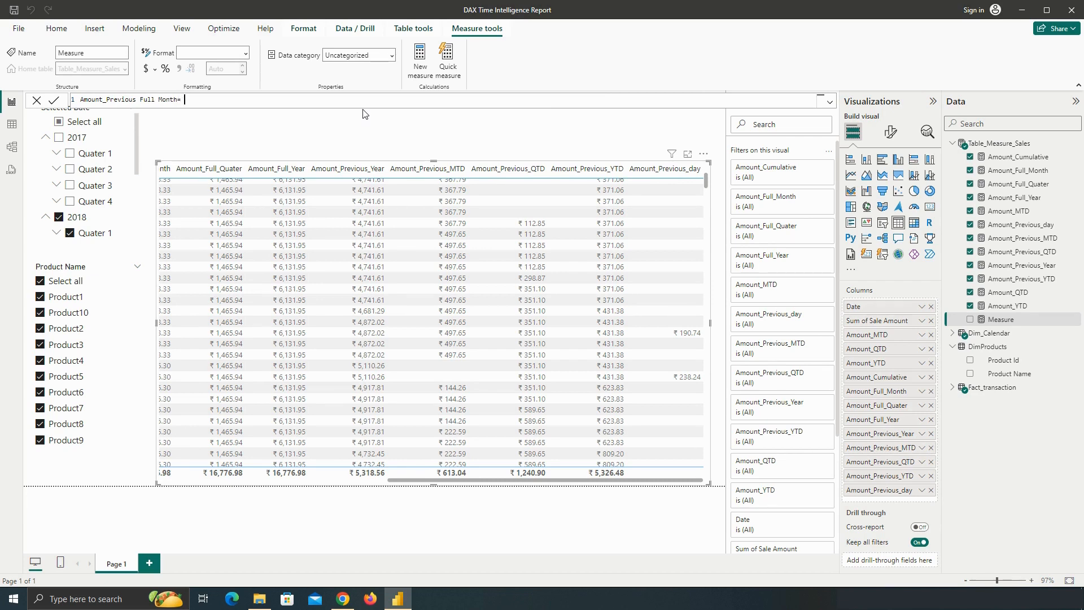
type(" CALCULATE(")
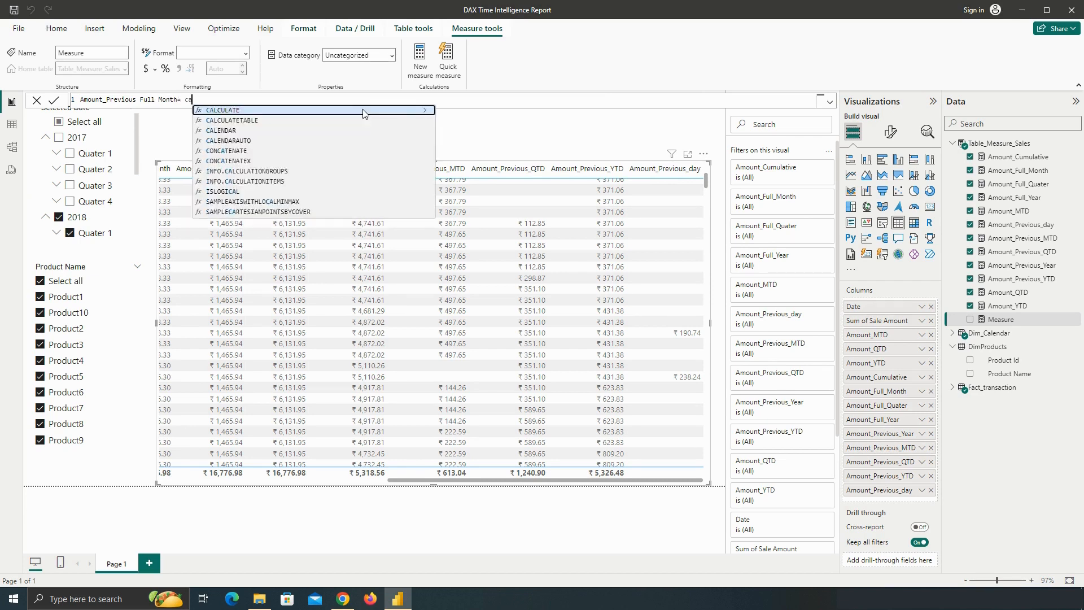
type("SUM(")
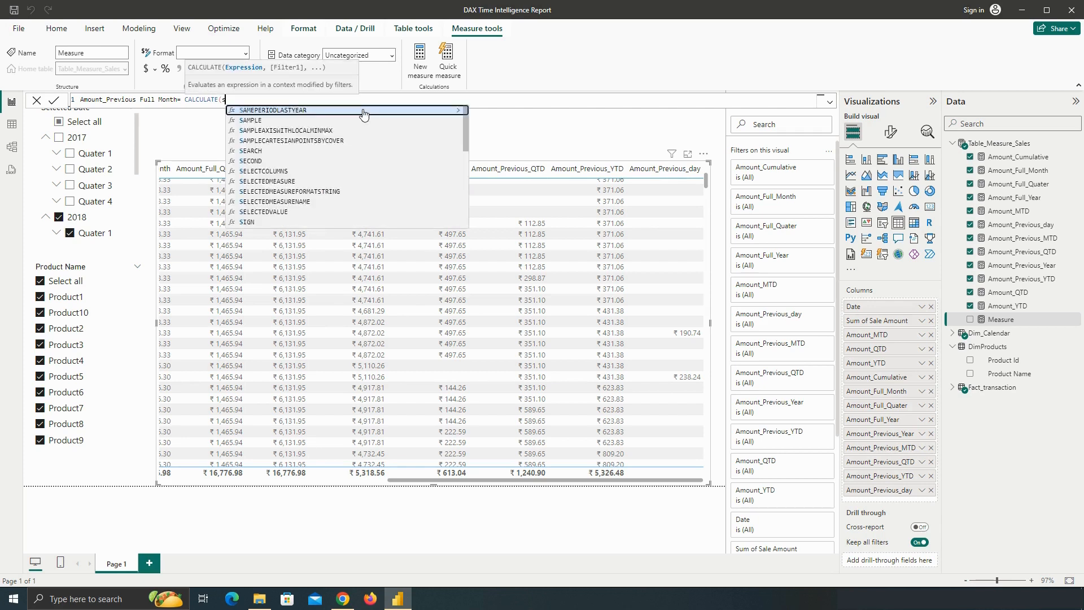
type("tra")
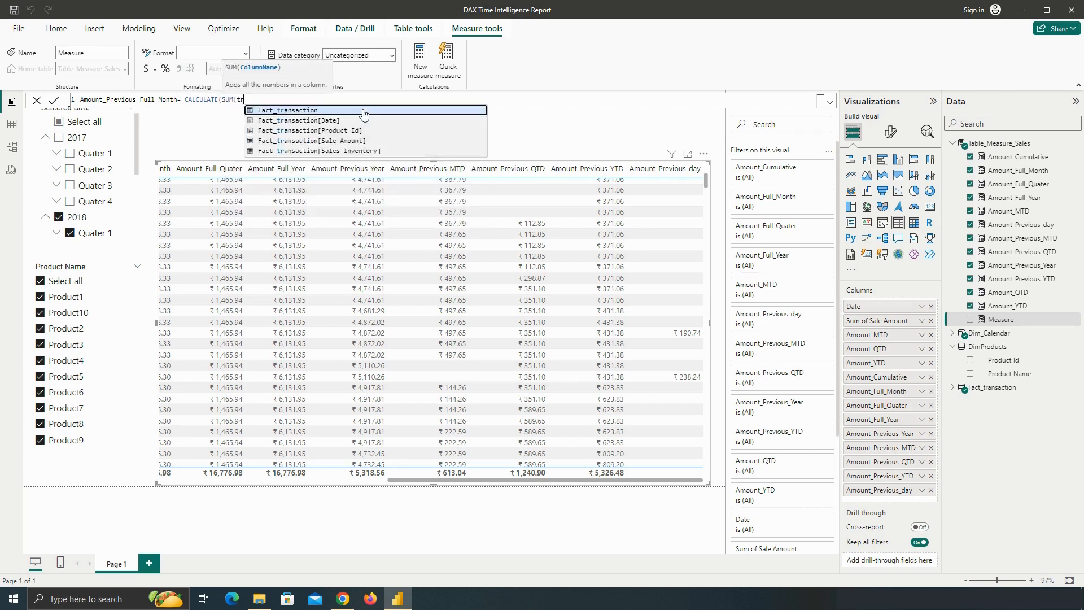
key("Down")
key("Down")
key("Down")
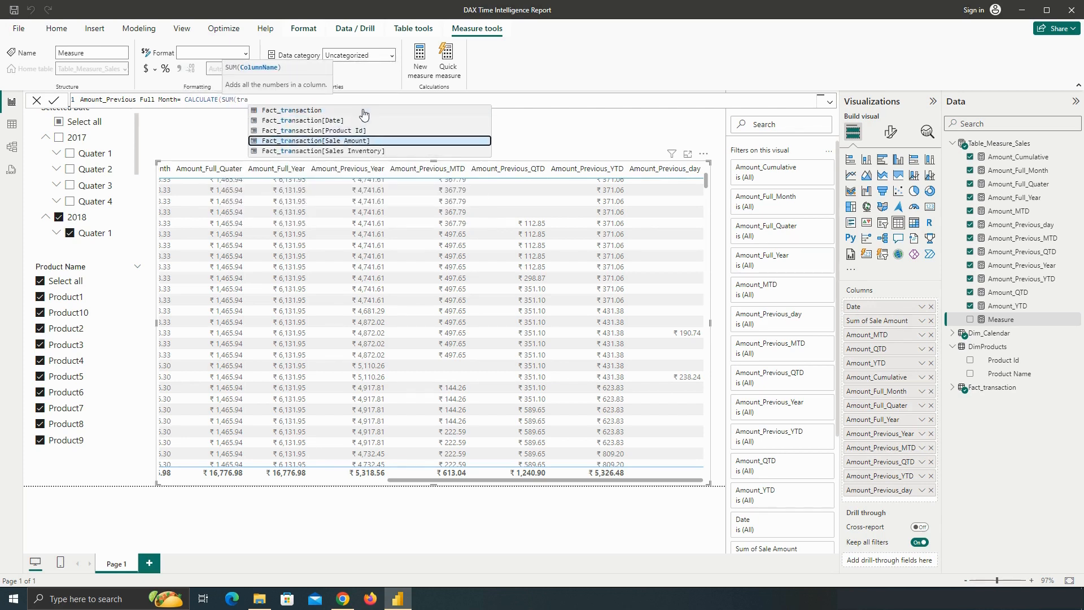
key("Tab")
type("),")
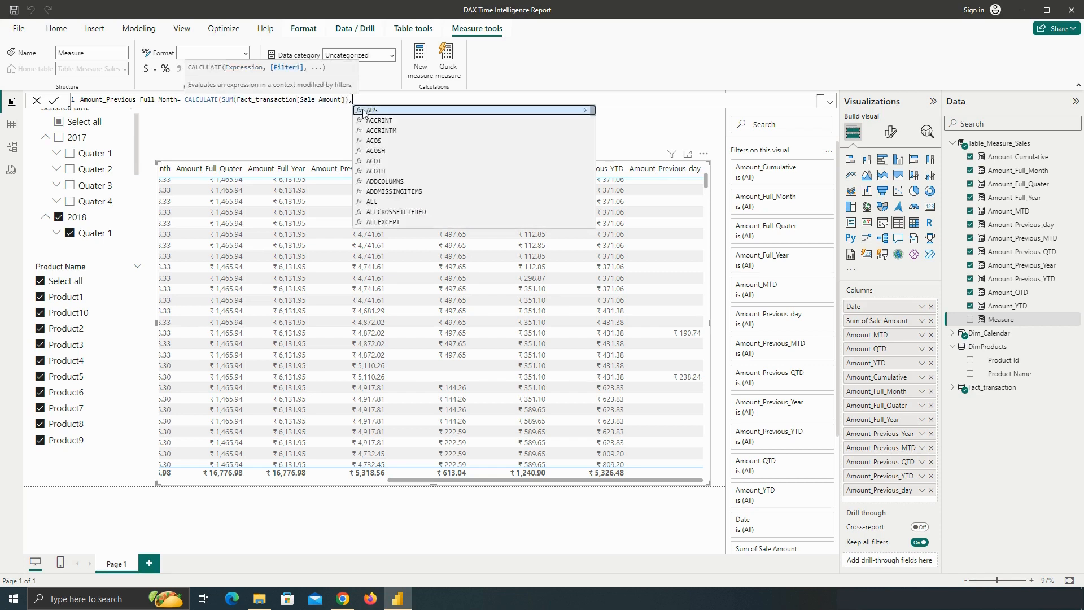
Add ALL(Dim_Calendar) as the first filter argument of the Amount_Previous Full Month formula
type(" s")
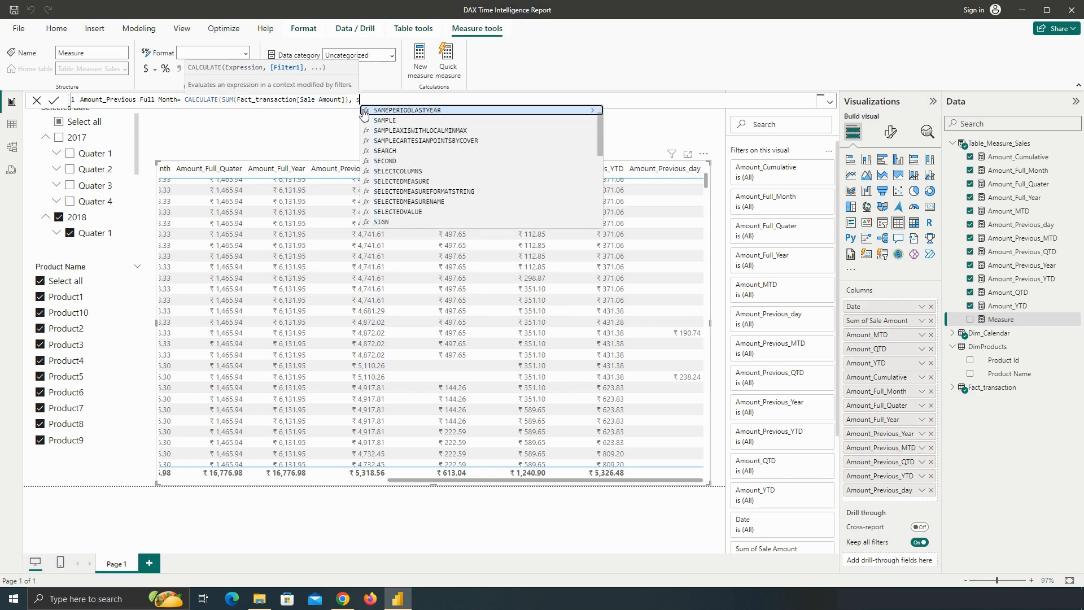
type("ll")
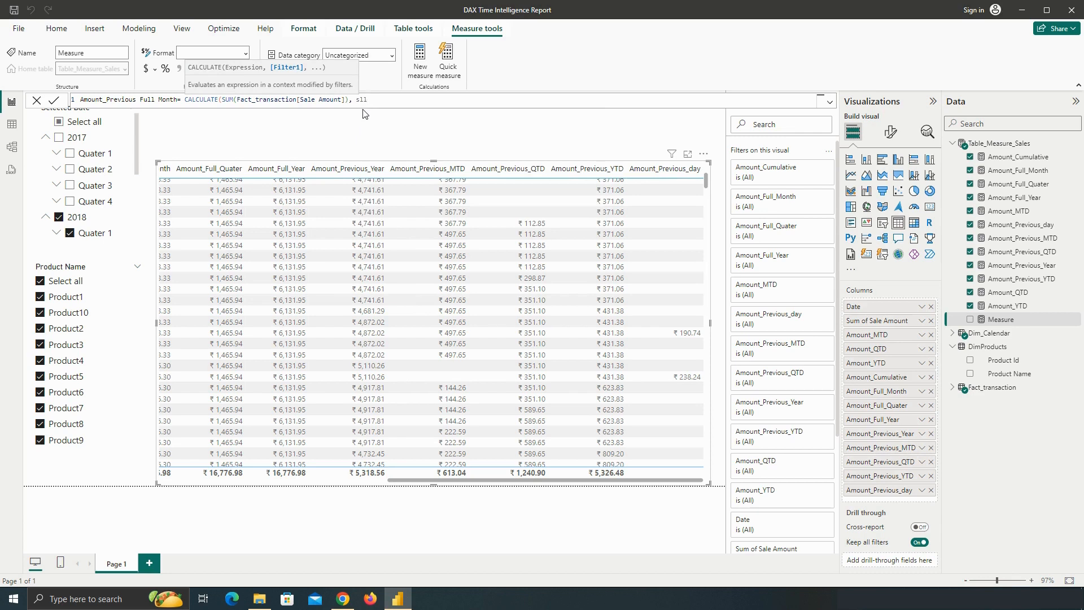
key("BackSpace")
key("BackSpace")
key("BackSpace")
type("all")
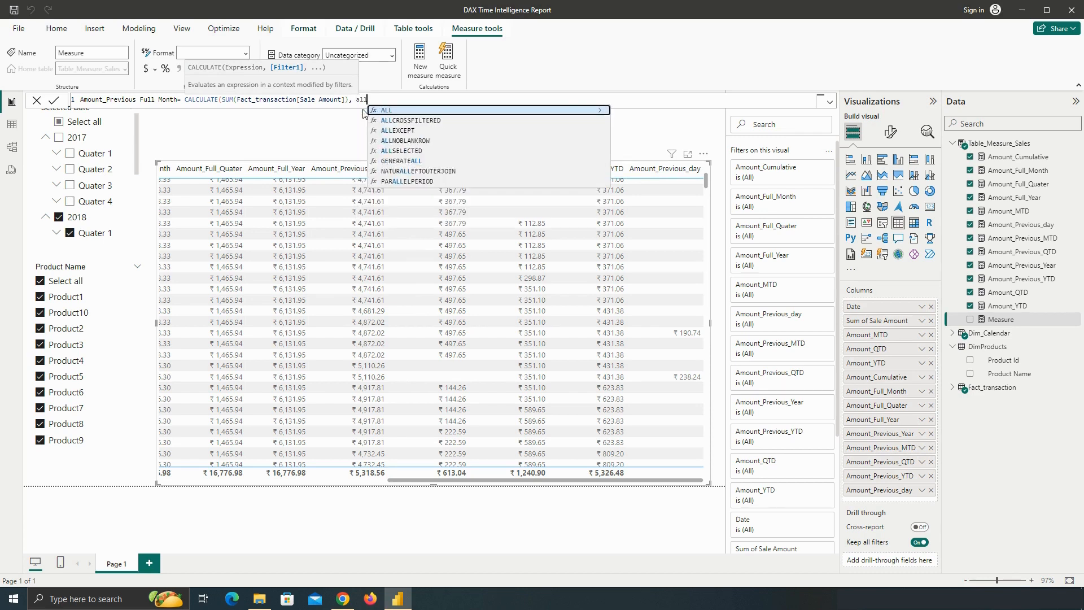
key("Tab")
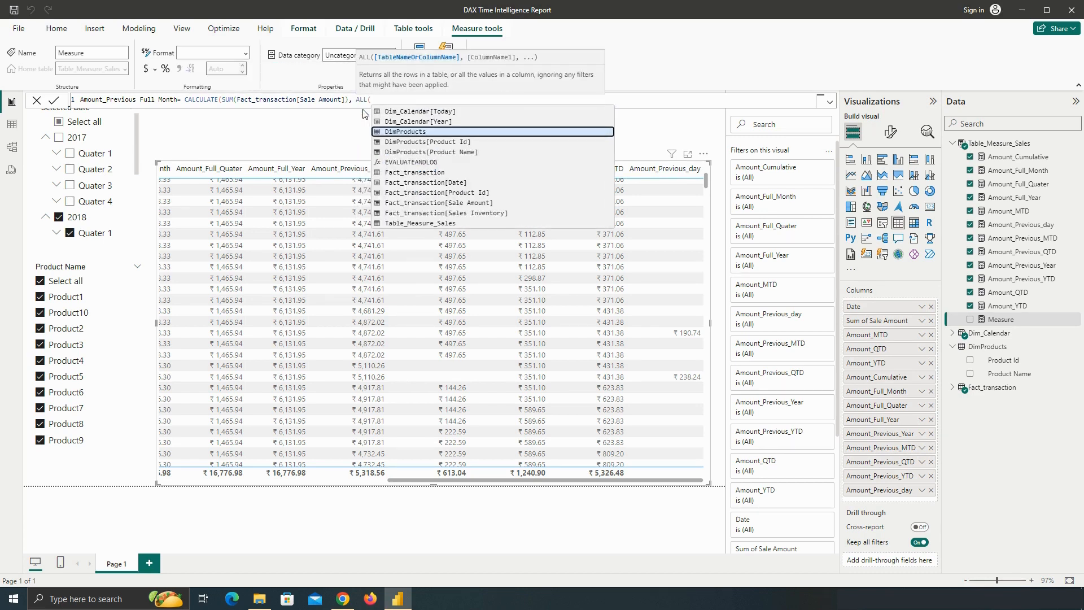
type("Dim_Calendar")
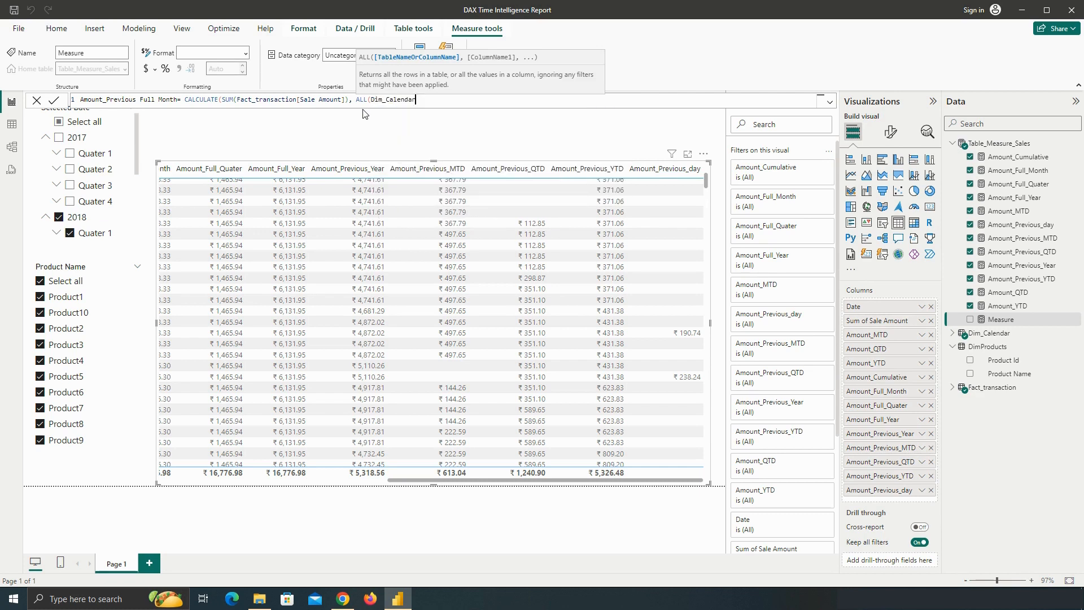
type("),")
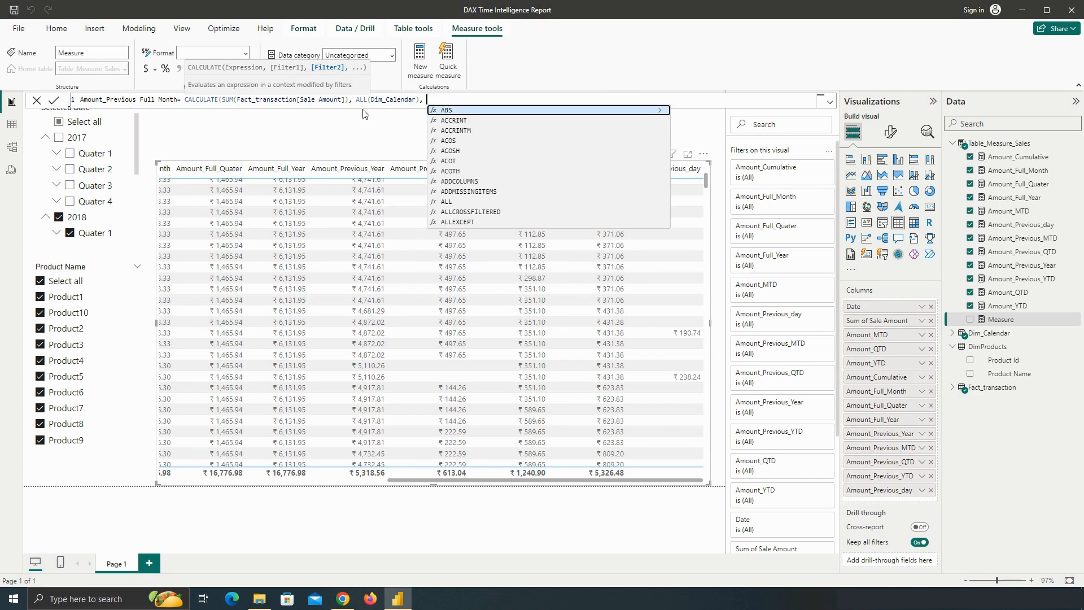
Complete the Amount_Previous Full Month formula with PREVIOUSMONTH(Dim_Calendar[Date]) as the second filter and commit the measure
type("Pre")
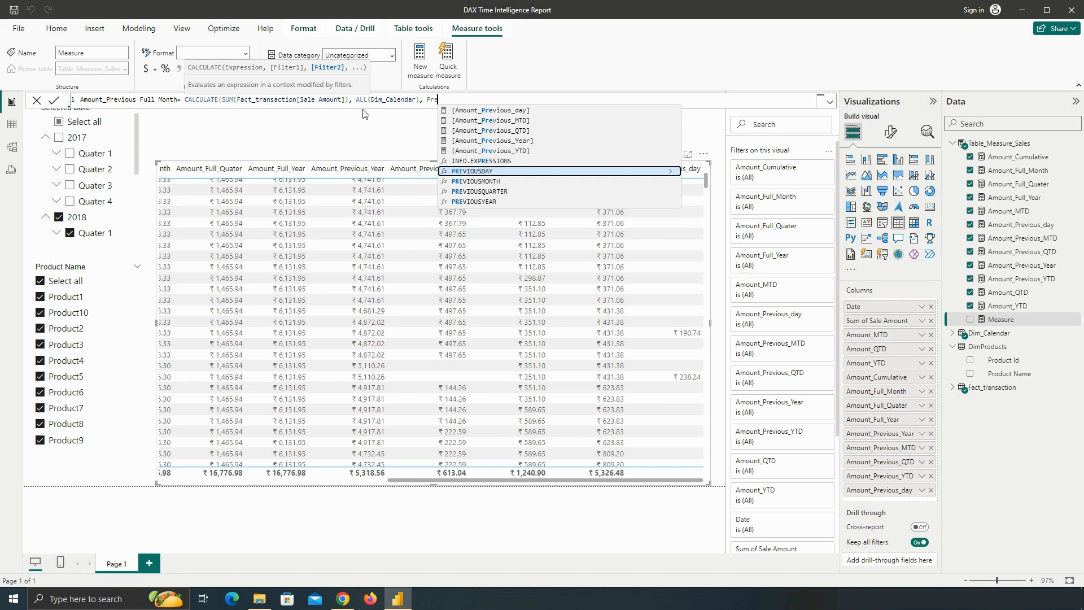
key("Down")
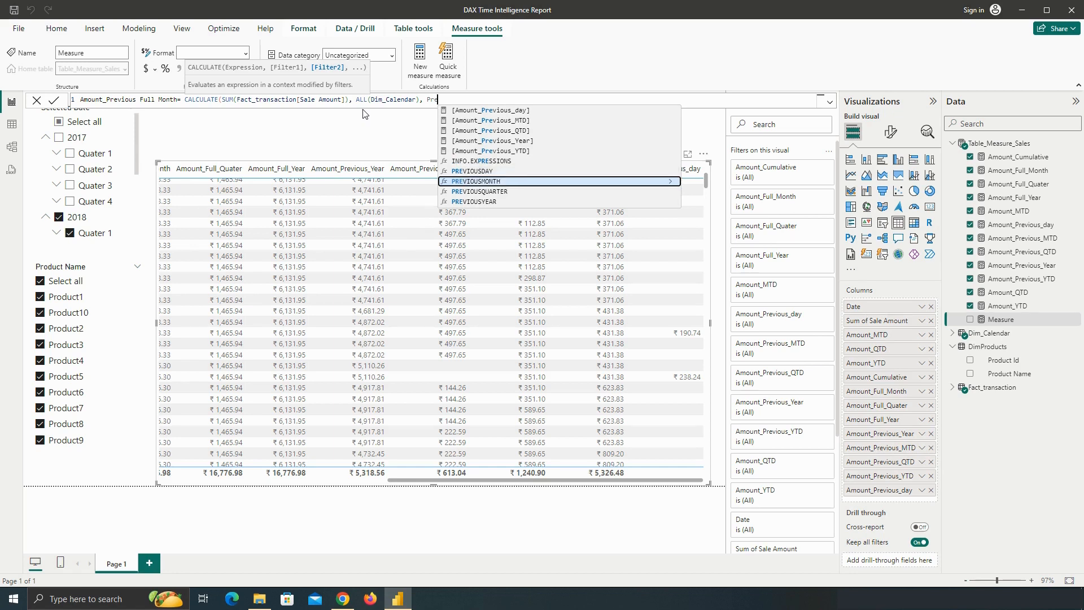
key("Tab")
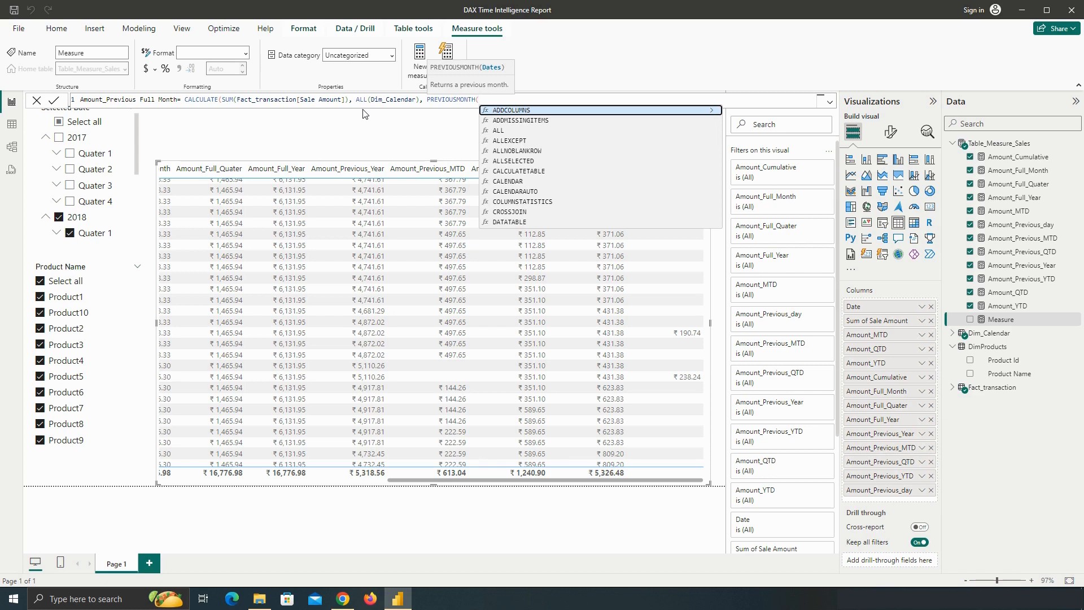
type("da")
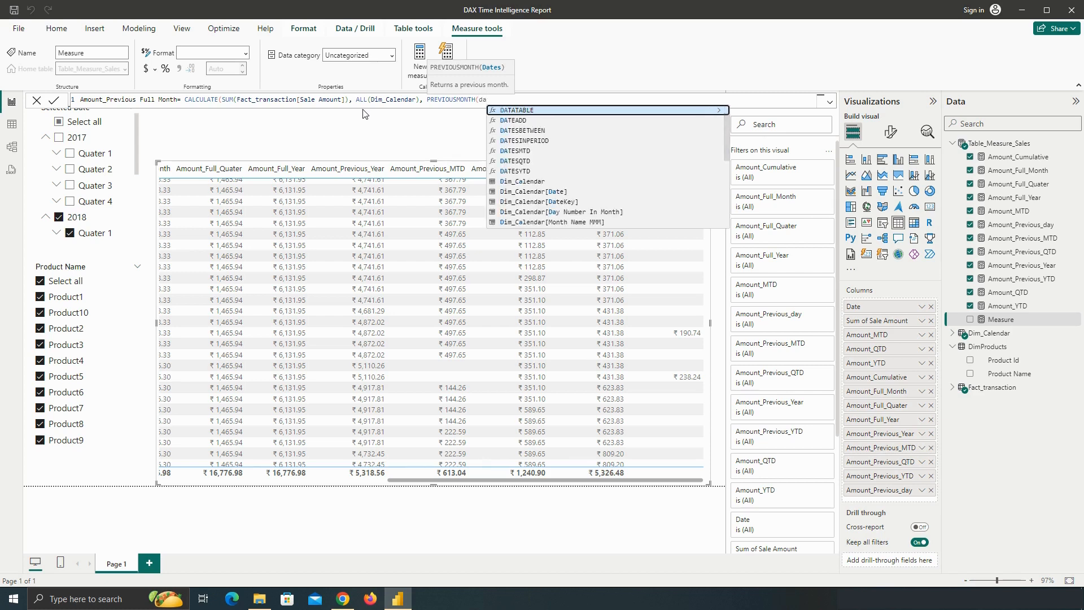
key("Down")
key("Down")
key("Down")
key("Down")
key("Down")
key("Down")
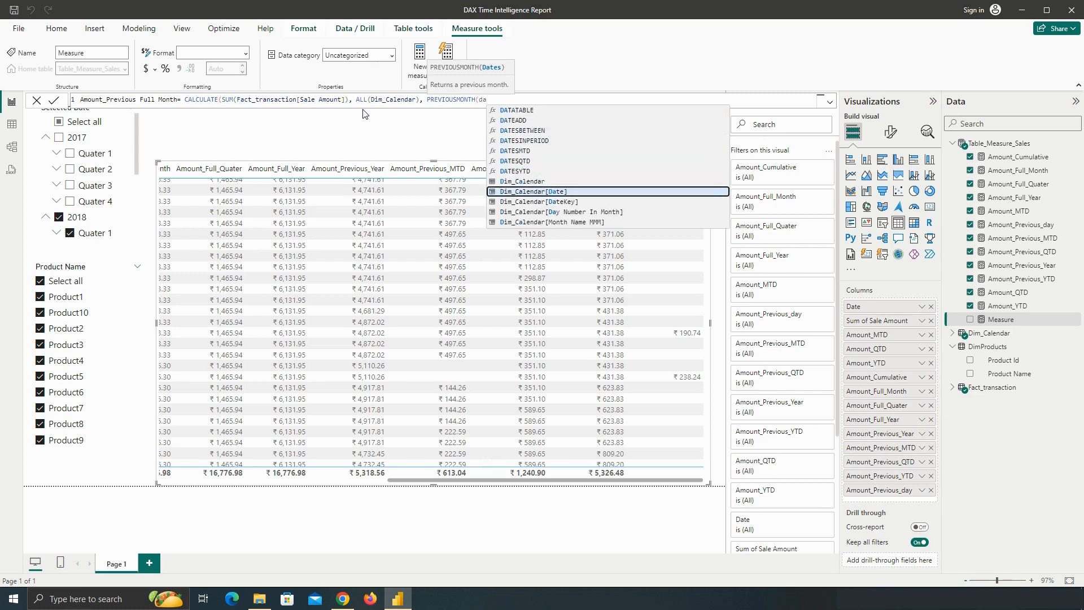
key("Tab")
type("))")
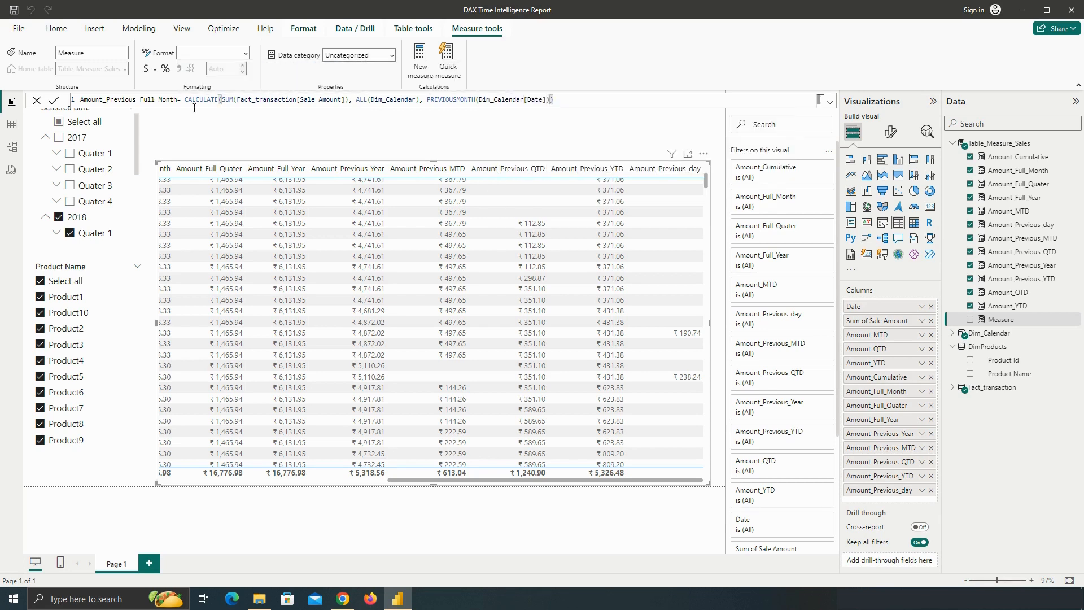
left_click(53, 100)
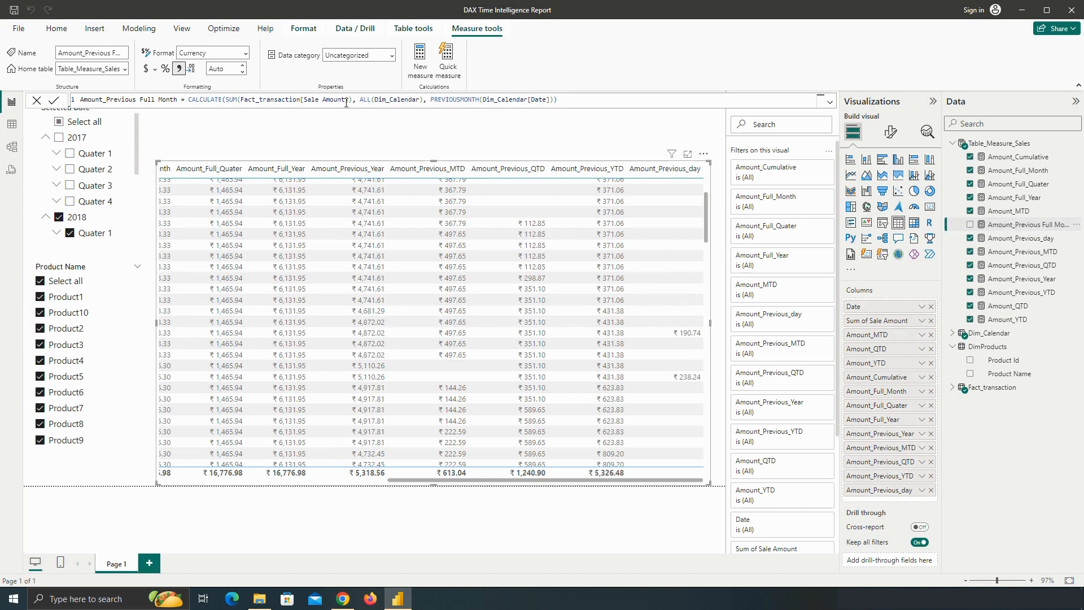
Set the Amount_Previous Full Month measure to 2 decimal places and add it to the table visual as a column
left_click(228, 68)
type("2")
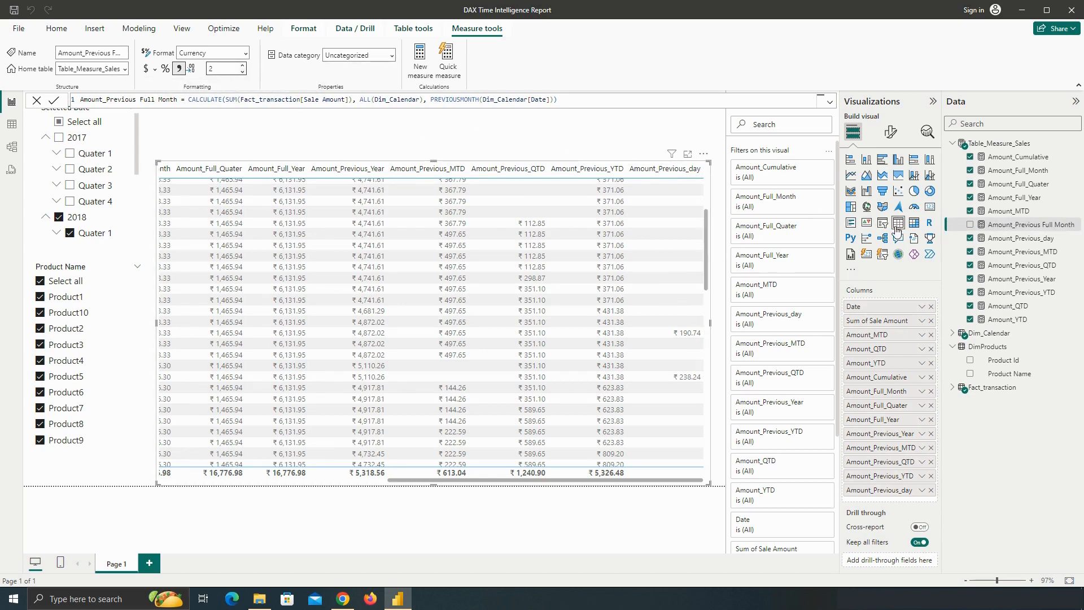
left_click(970, 225)
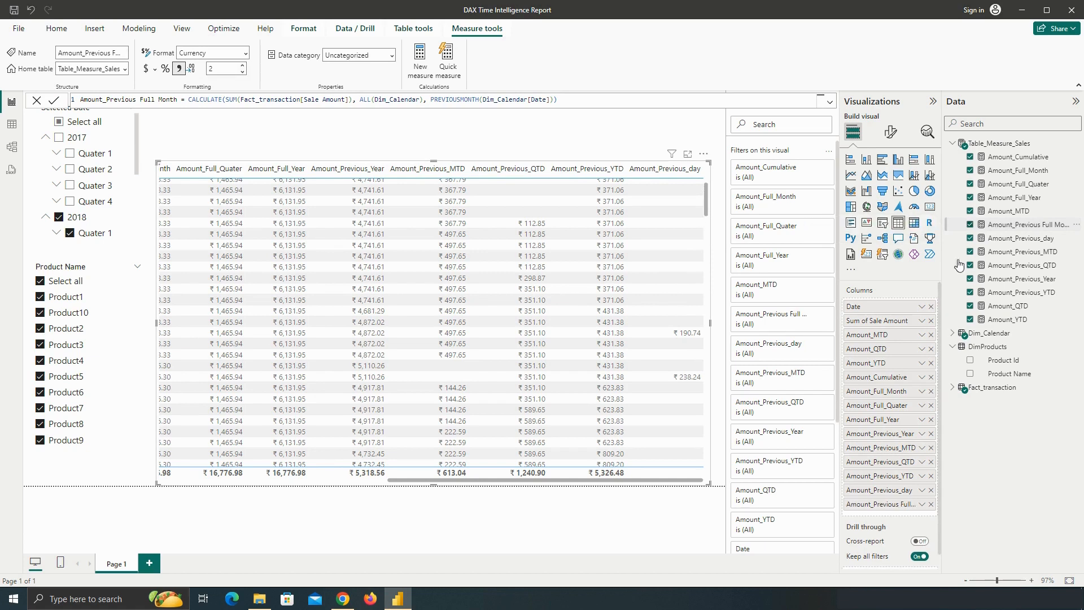
left_click_drag(616, 481, 706, 493)
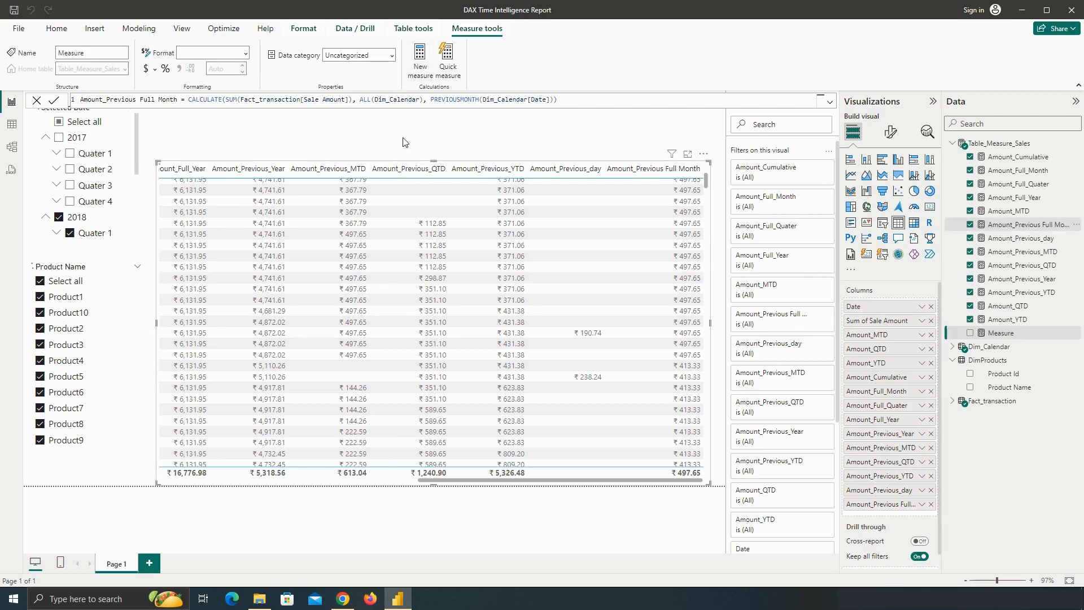
Create a new measure named Amount_Previous_Full_Quater that starts with CALCULATE over the sum of Fact_transaction[Sale Amount]
type("Amount")
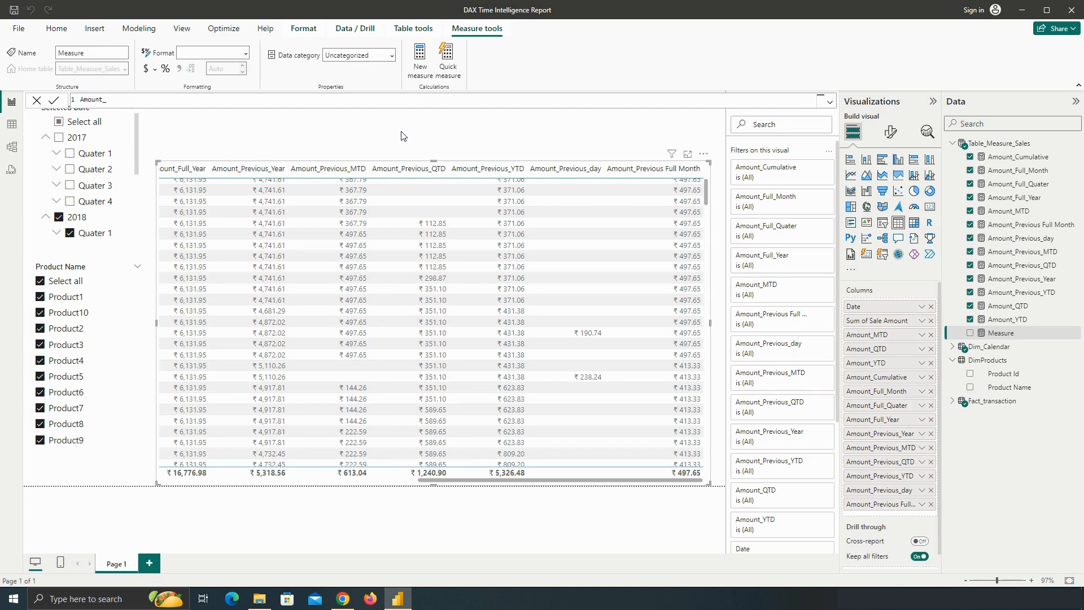
type("_Previous_Full_Quater= ca")
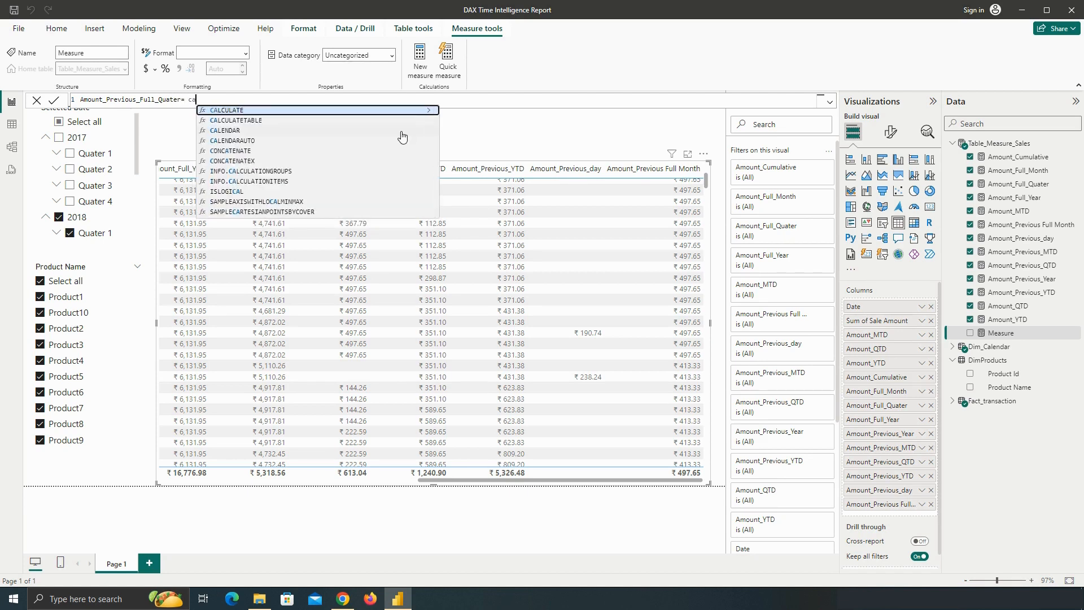
key("Tab")
type("su")
key("Tab")
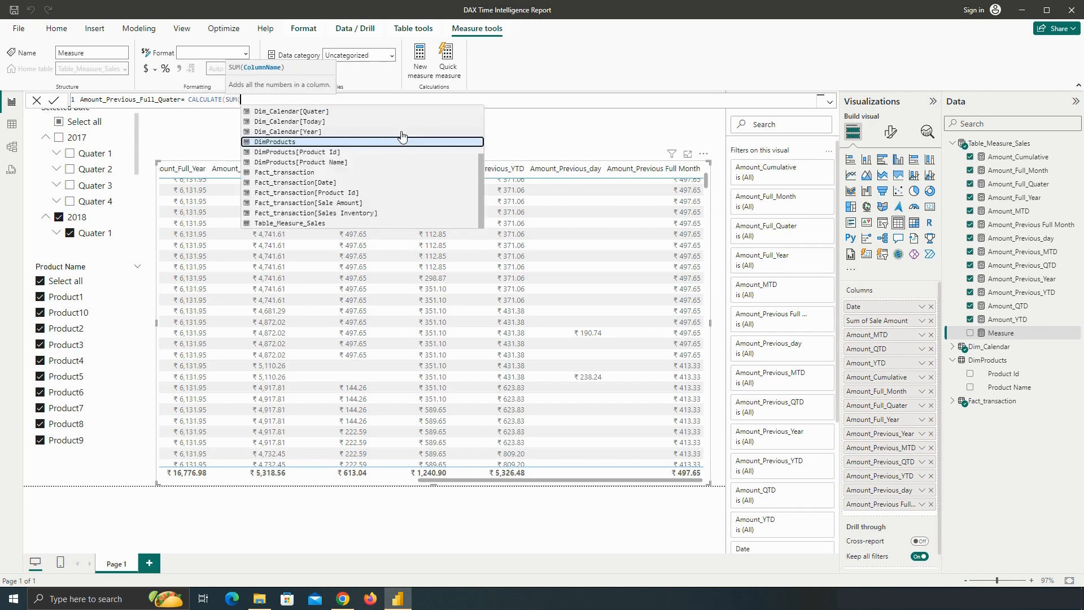
type("tran")
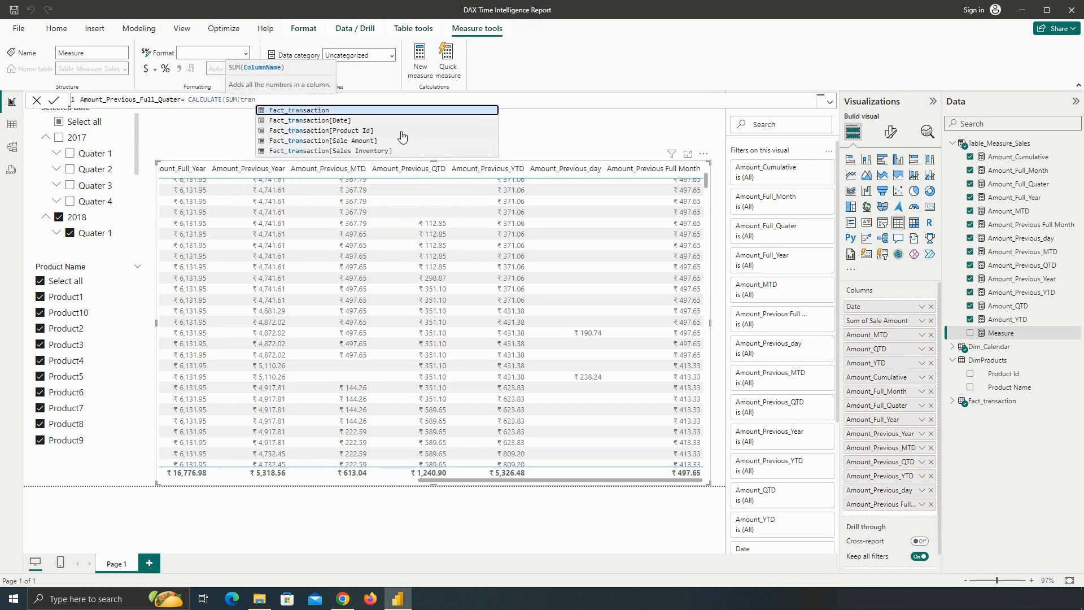
double_click(379, 141)
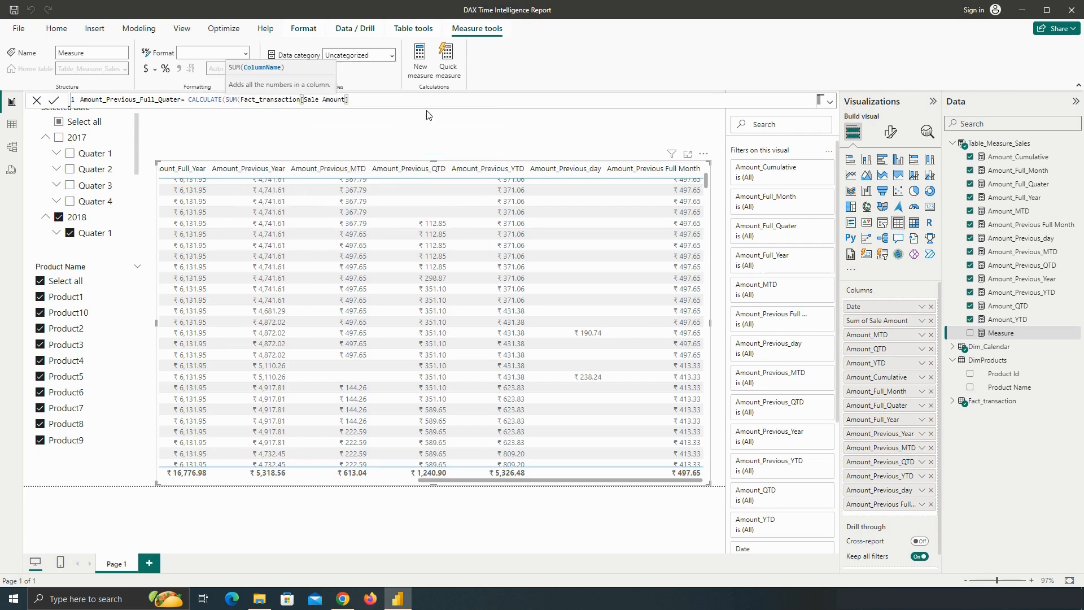
type("),")
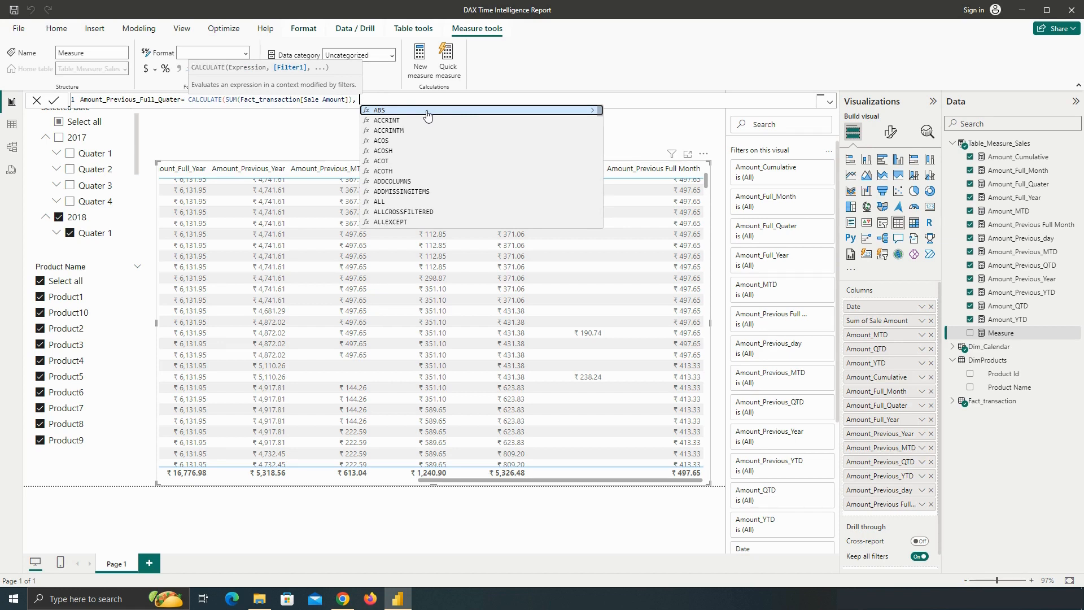
Add ALL(Dim_Calendar) as the first filter argument of the Amount_Previous_Full_Quater formula
type("ALL(")
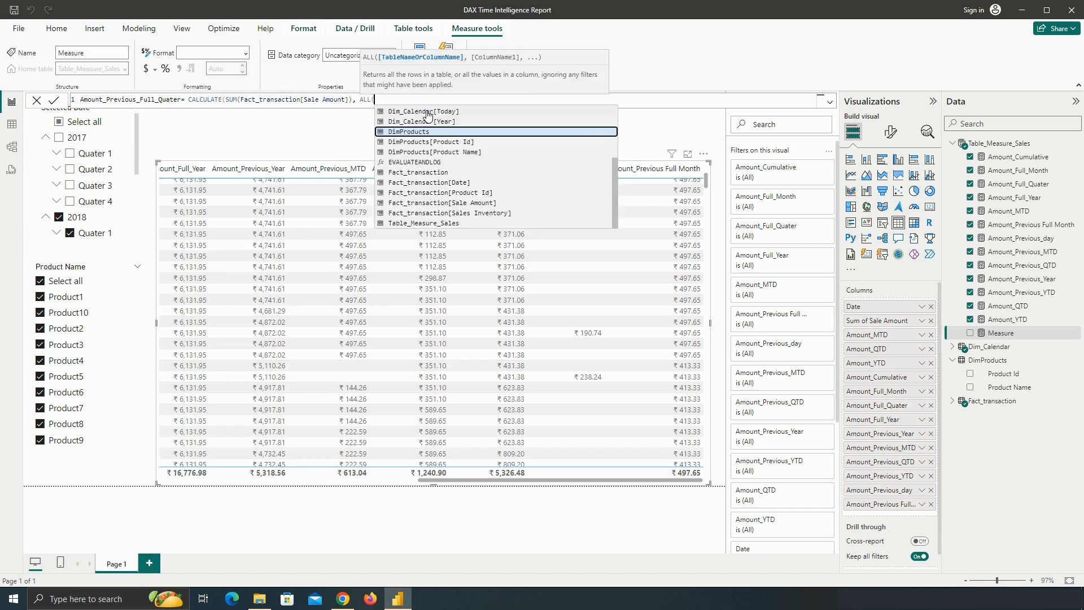
type("cal")
left_click(428, 111)
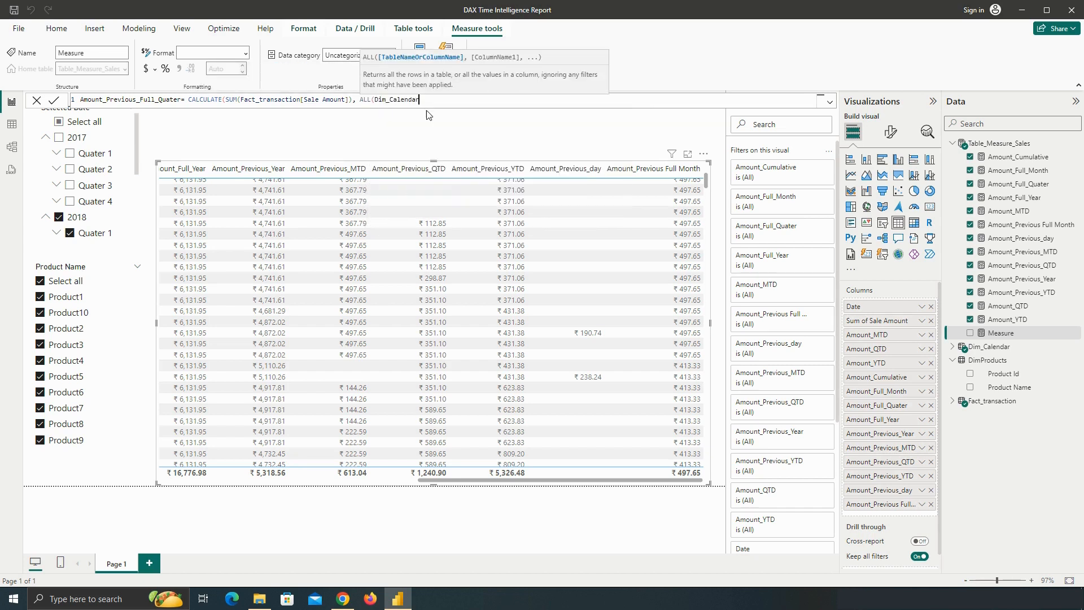
type("), pr")
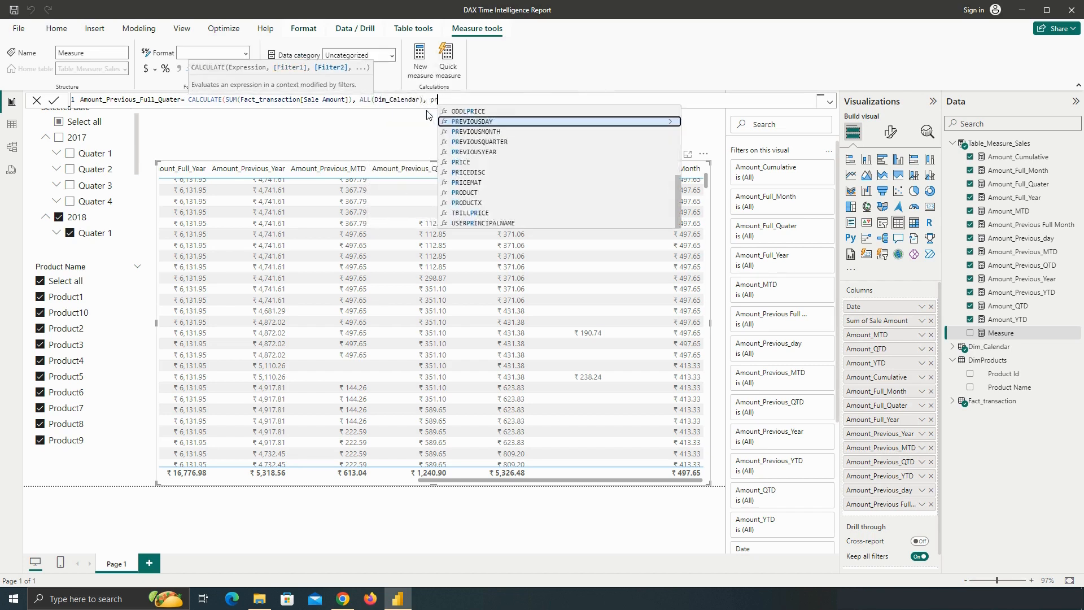
Complete the Amount_Previous_Full_Quater formula with PREVIOUSQUARTER(Dim_Calendar[Date]) as the second filter and commit the measure
type("evio")
key("Down")
key("Down")
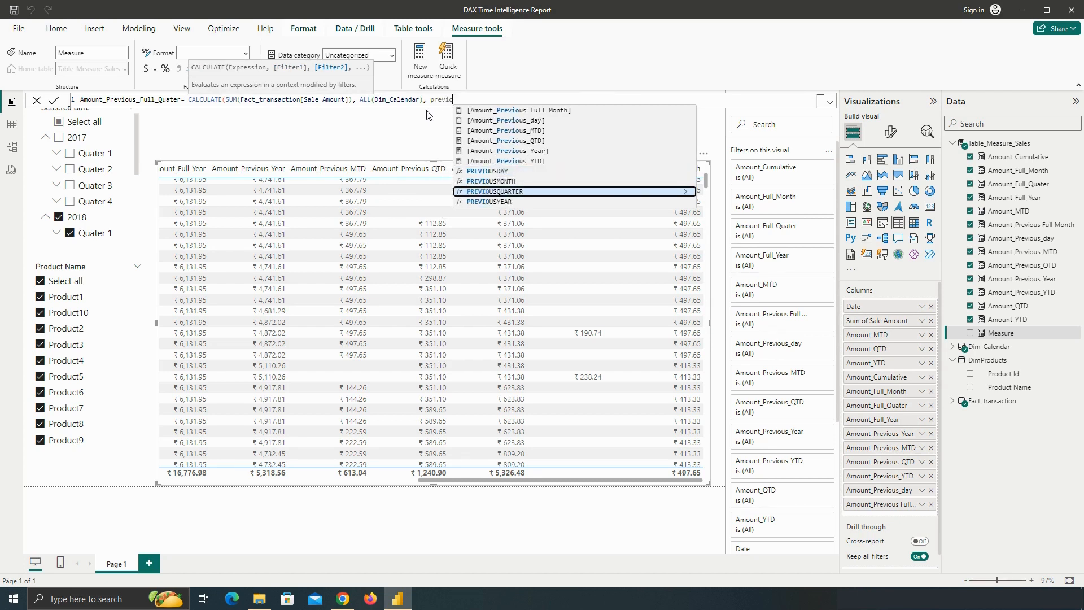
key("Tab")
type("date")
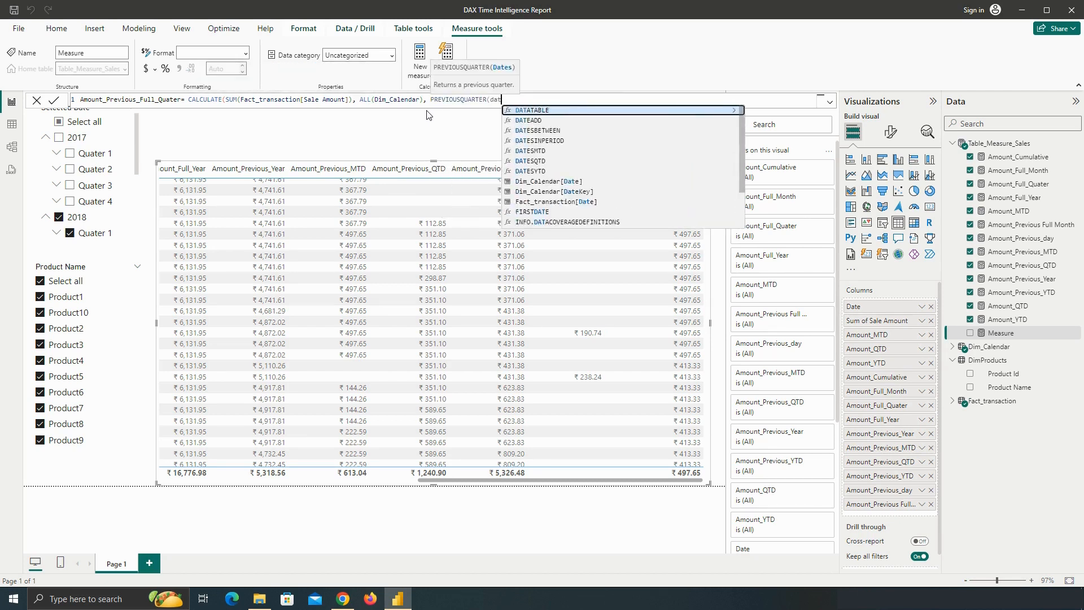
key("Down")
key("Down")
key("Down")
key("Down")
key("Down")
key("Down")
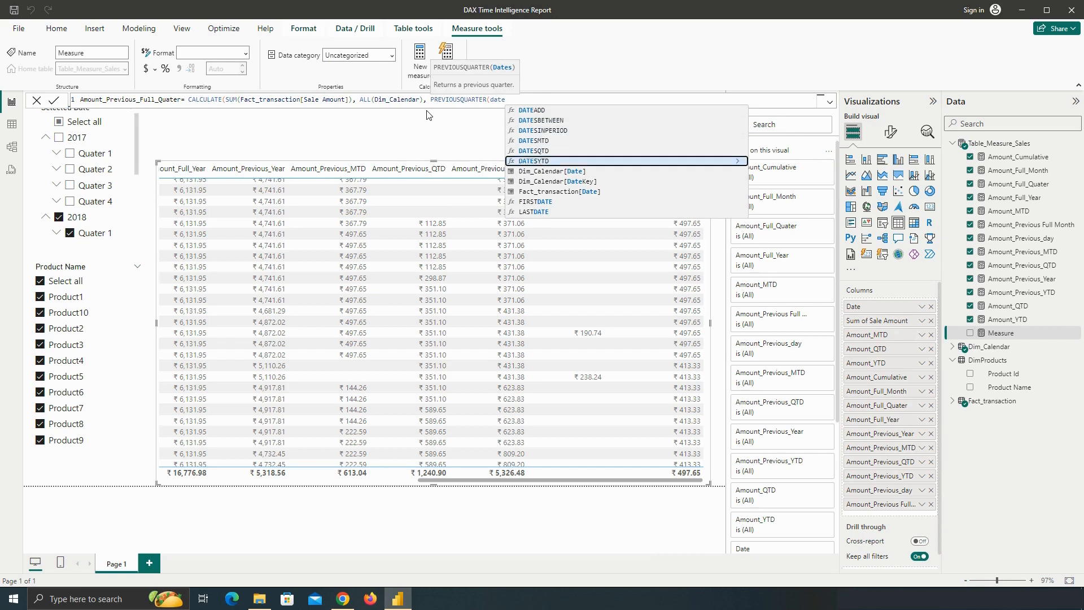
key("Tab")
type("))")
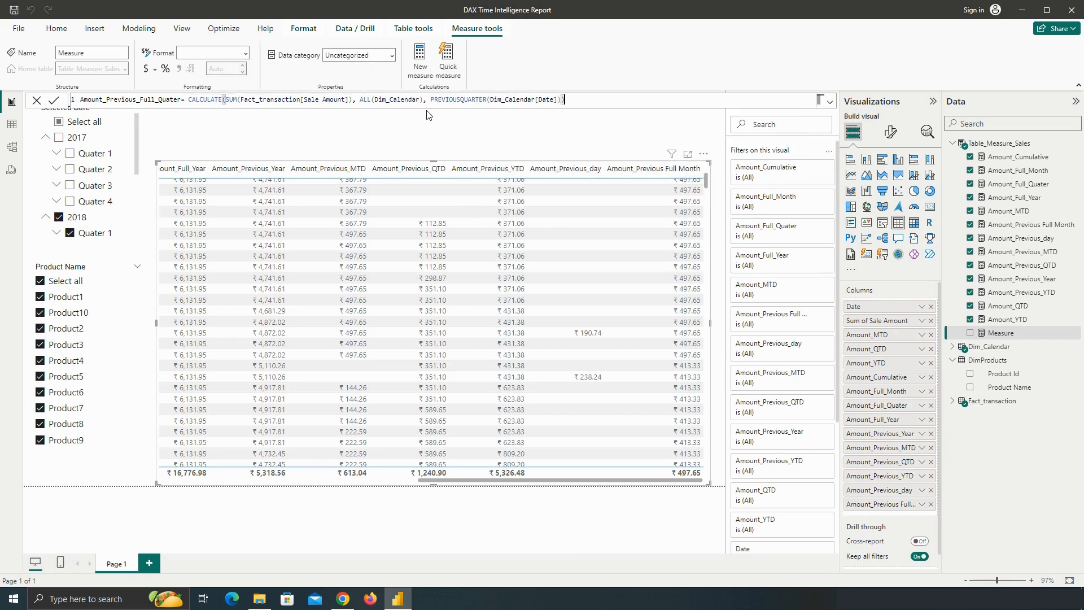
left_click(54, 100)
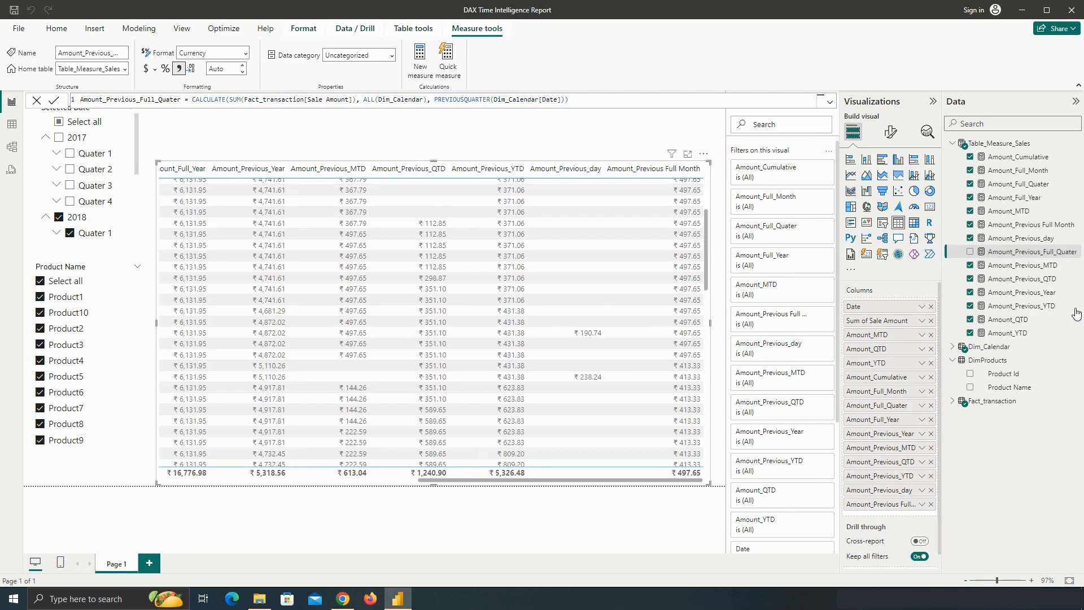
Set the Amount_Previous_Full_Quater measure to 2 decimal places and add it to the table visual as a column
left_click(216, 68)
type("2")
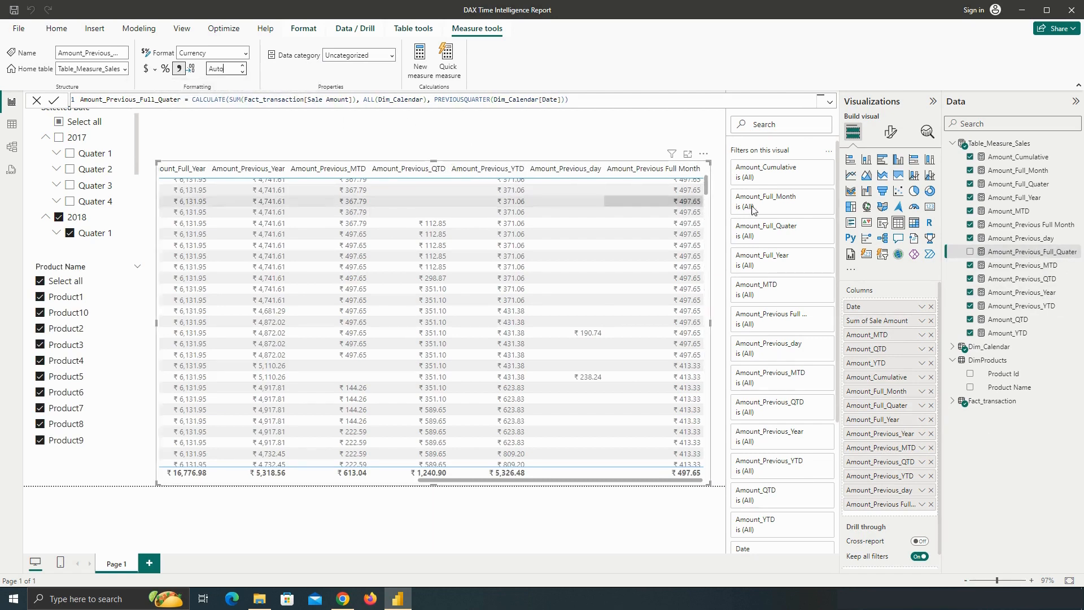
left_click(971, 253)
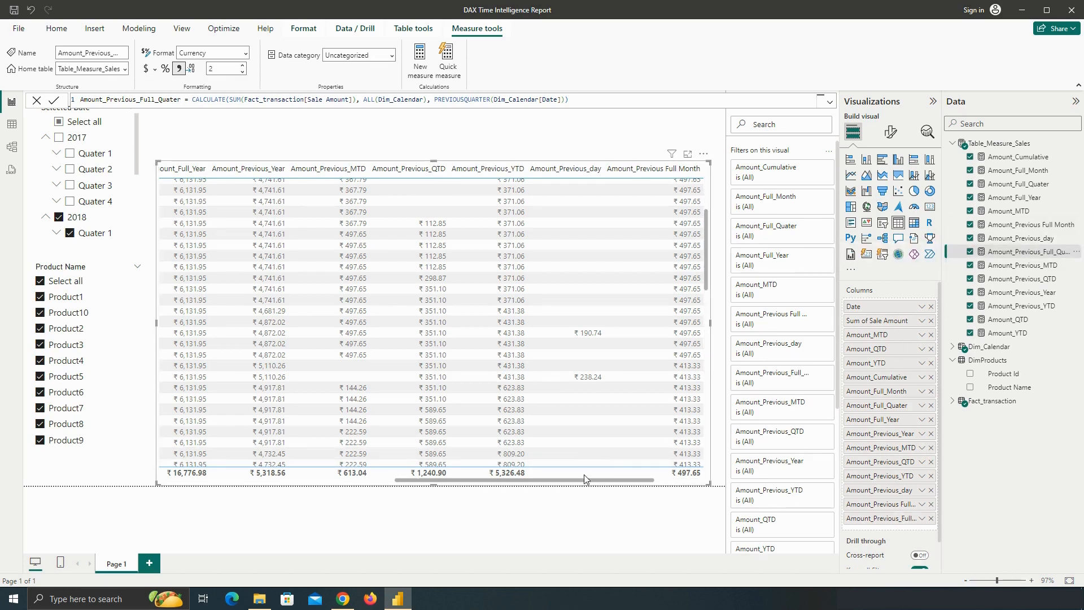
Examine the Amount_Previous_Full_Quater column across the table's rows
left_click_drag(584, 480, 670, 487)
scroll(662, 390, "up", 3)
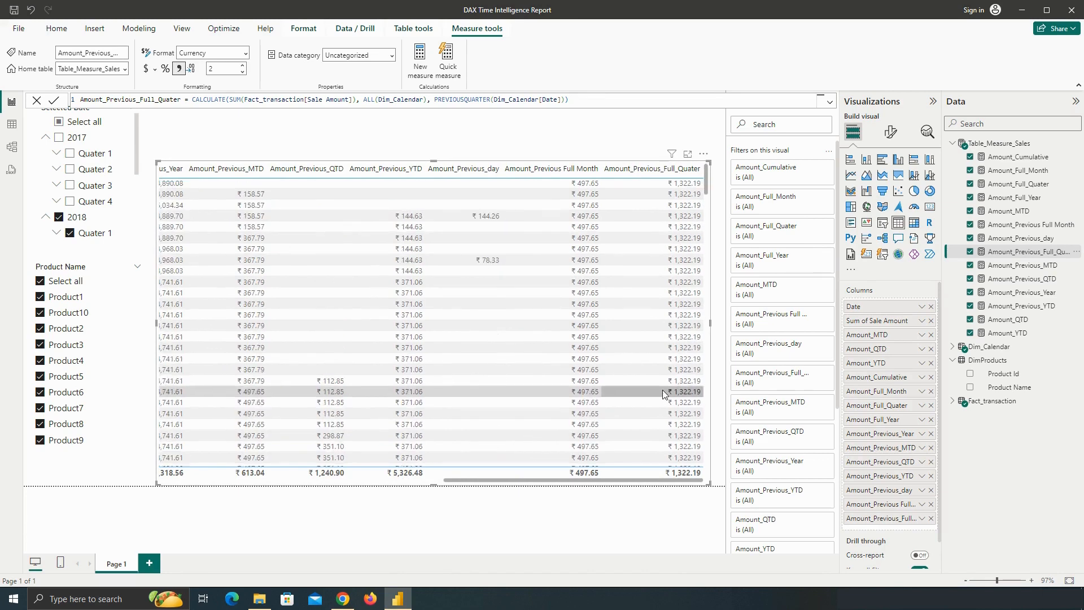
scroll(662, 389, "up", 3)
scroll(662, 390, "down", 10)
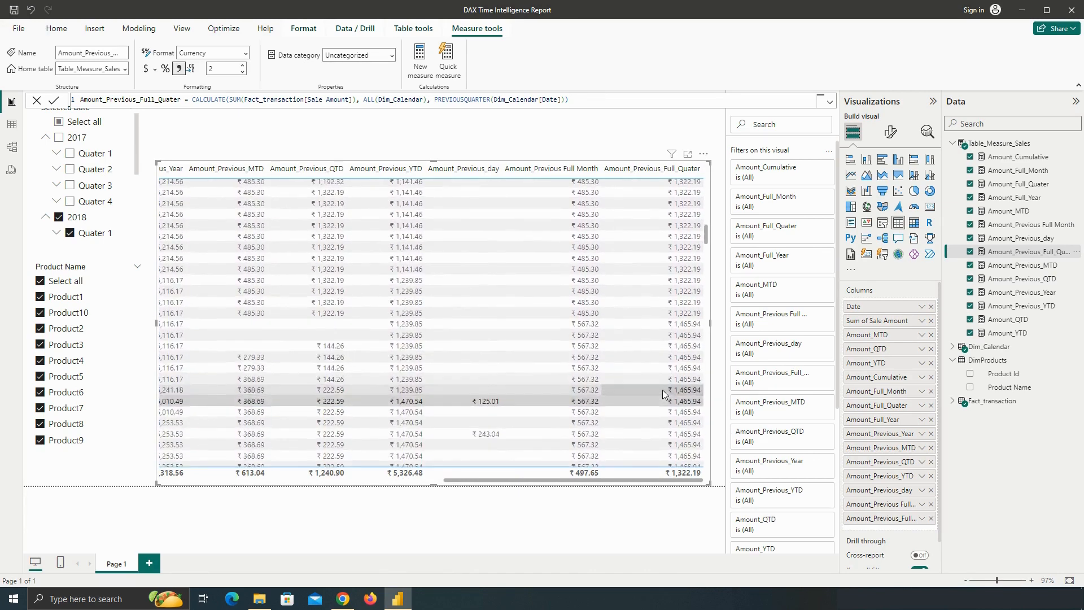
scroll(671, 386, "down", 10)
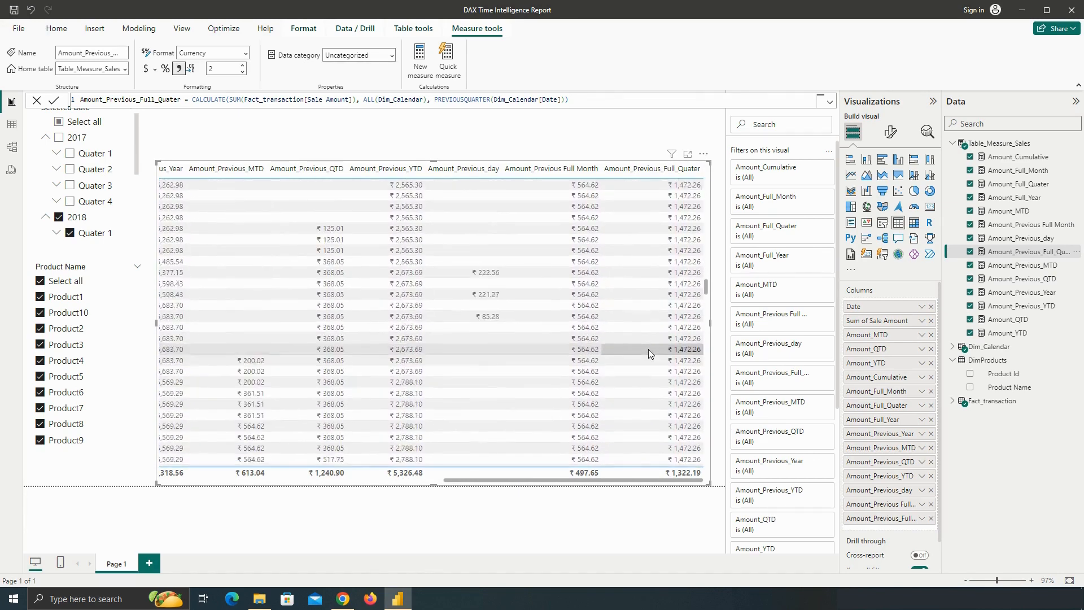
Create a new measure named Amount_Previous_Full_Year and open its formula with the CALCULATE function
scroll(652, 330, "down", 2)
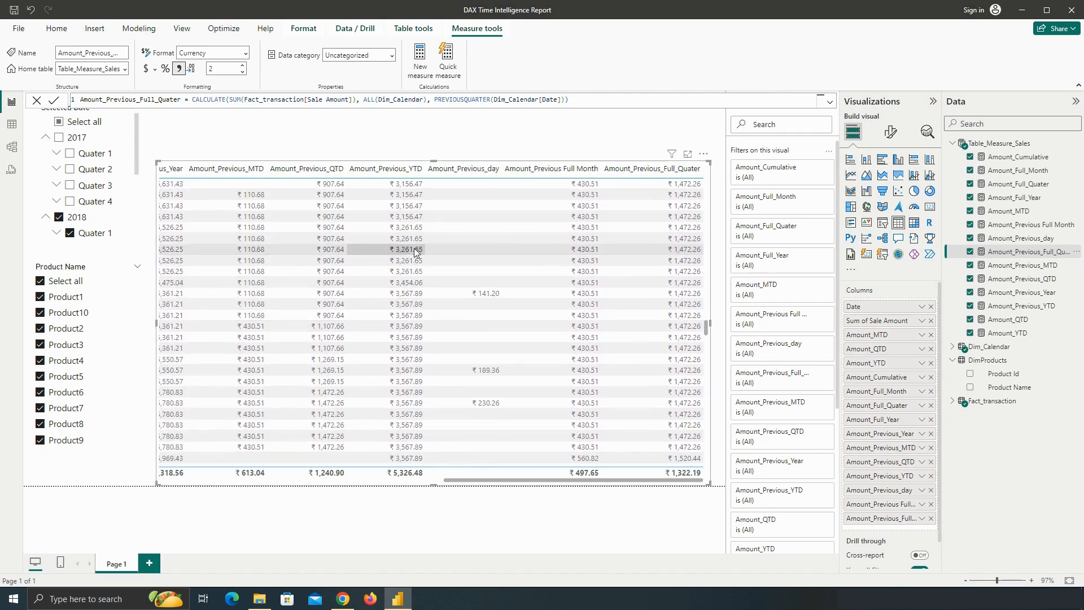
scroll(480, 257, "down", 10)
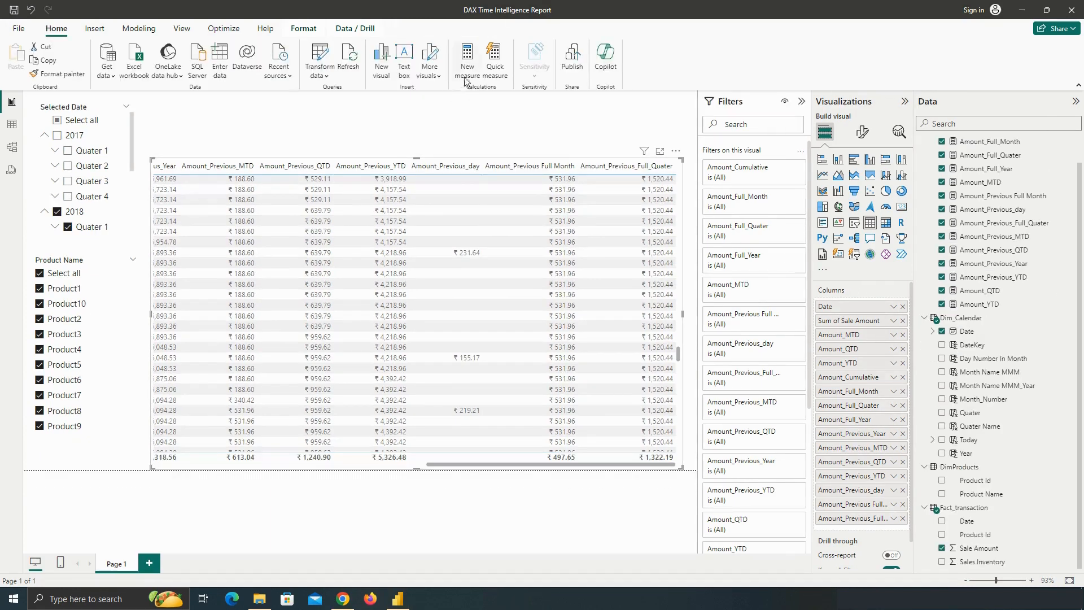
left_click(466, 72)
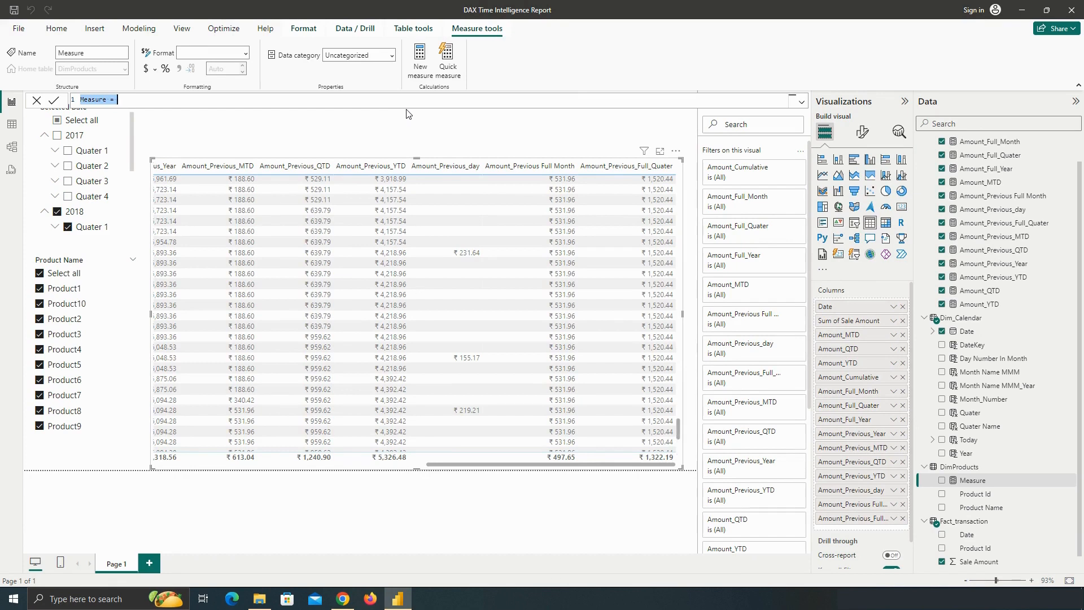
type("Amount_Previous")
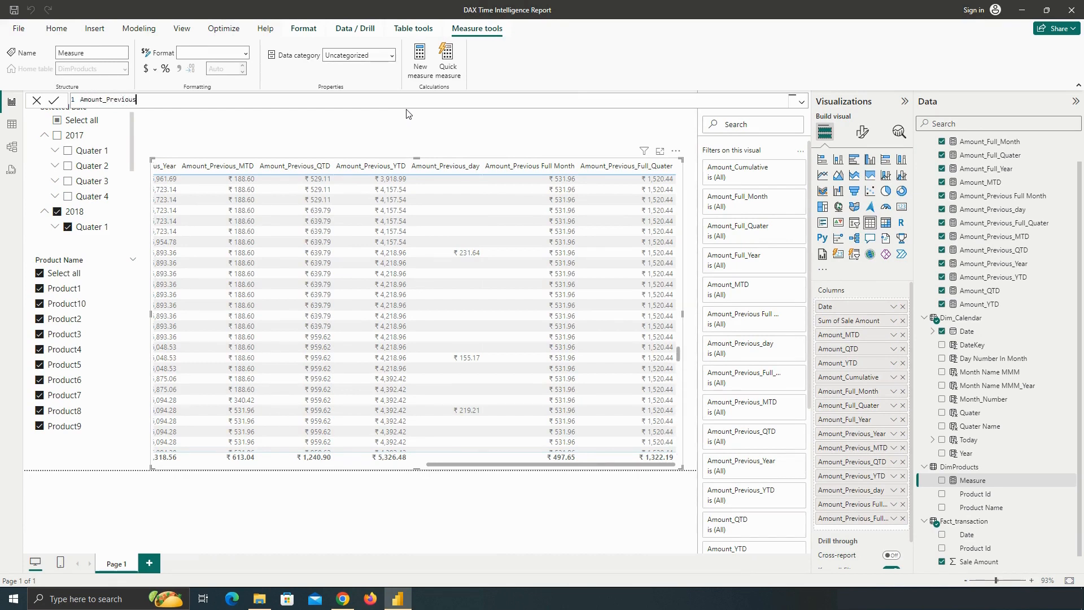
type("_Full_Year")
type("CALCULATE(")
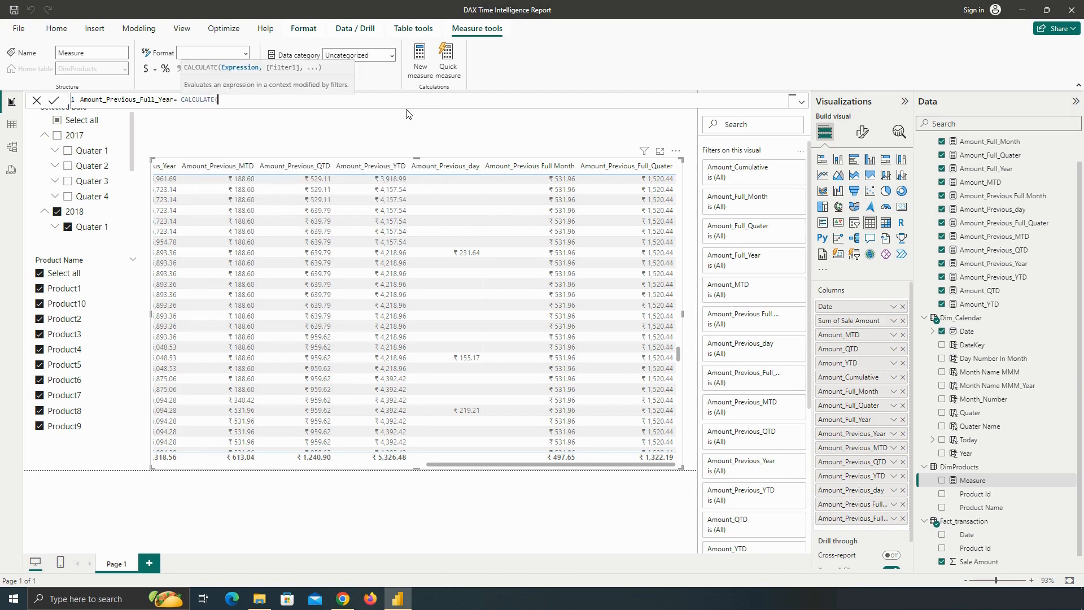
Enter SUM(Fact_transaction[Sale Amount]) as the CALCULATE expression of Amount_Previous_Full_Year
type("sum(")
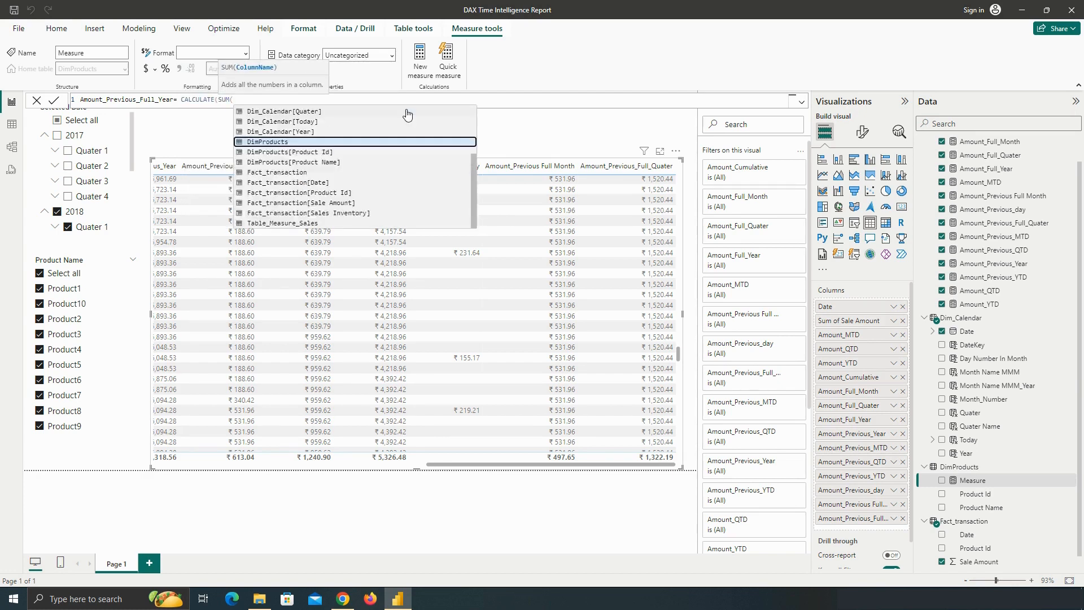
type("tra")
key("Down")
key("Down")
key("Down")
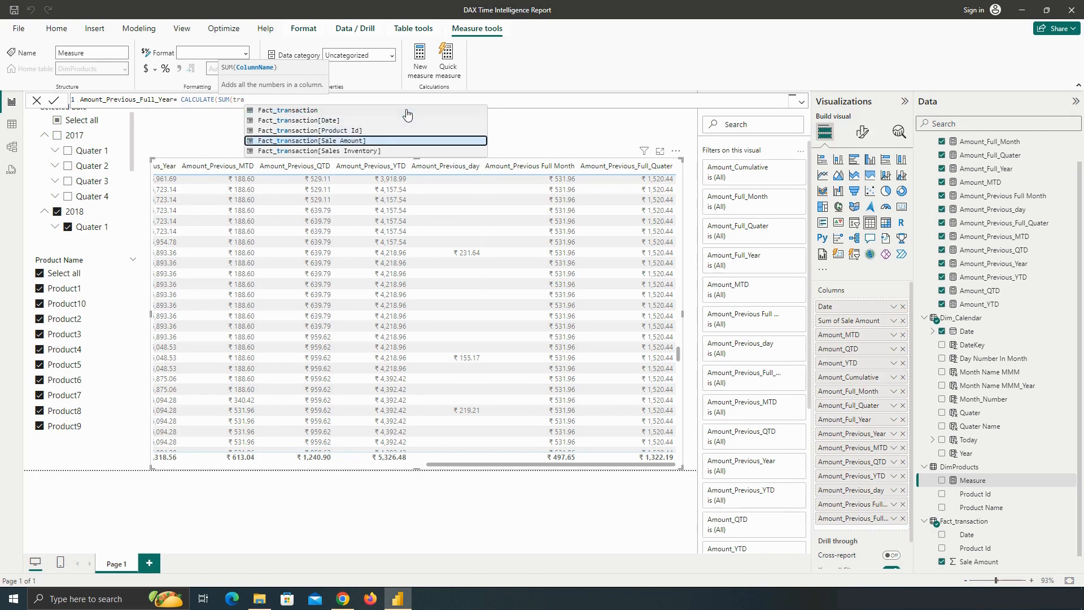
key("Tab")
type(")")
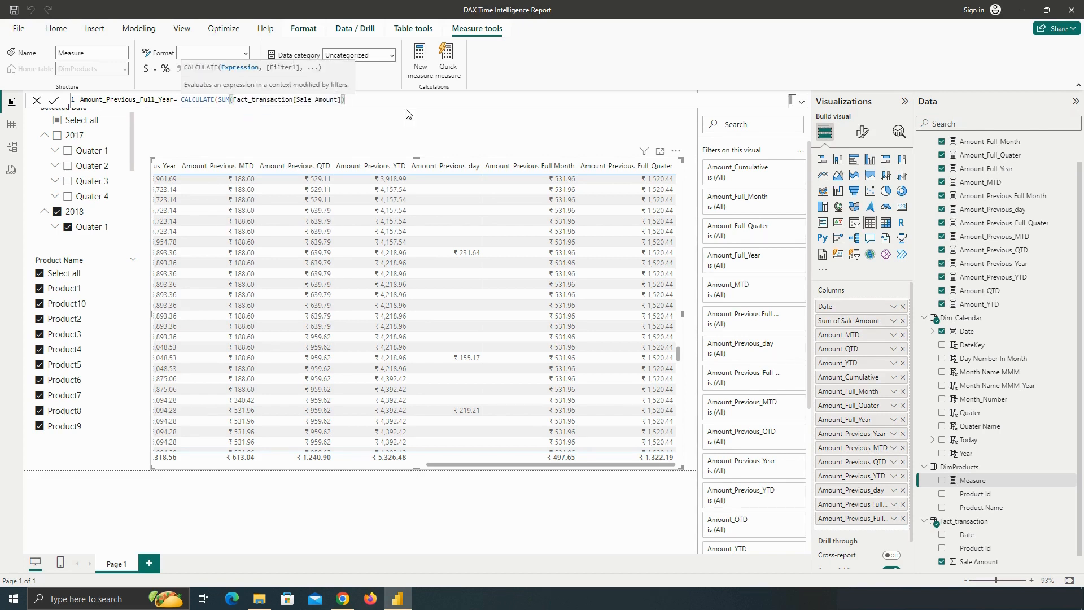
Add ALL(Dim_Calendar) as the first filter argument of the Amount_Previous_Full_Year formula
type(", ")
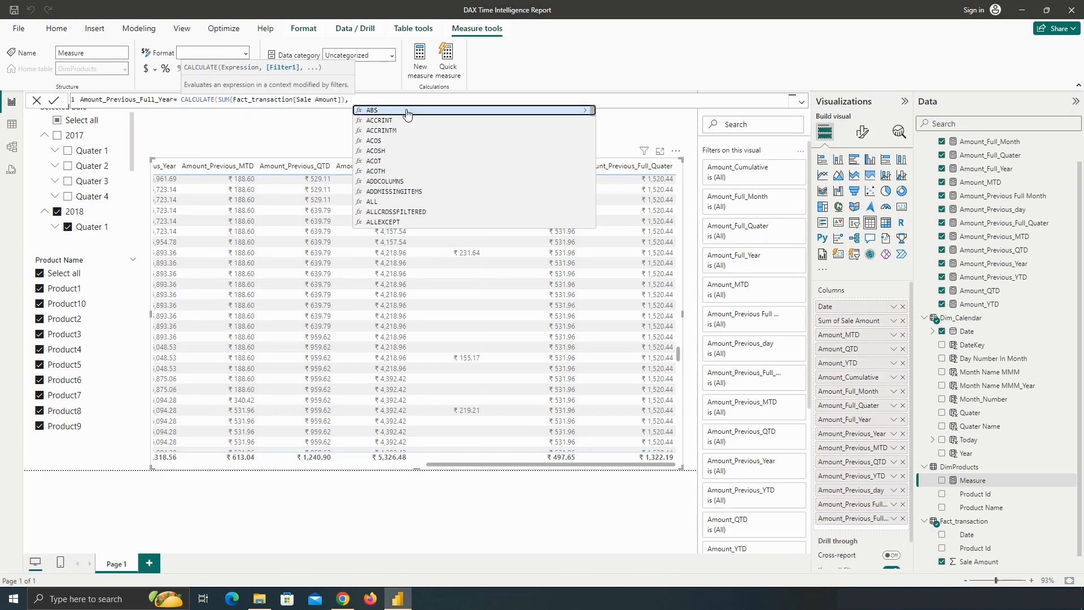
type("ALL(")
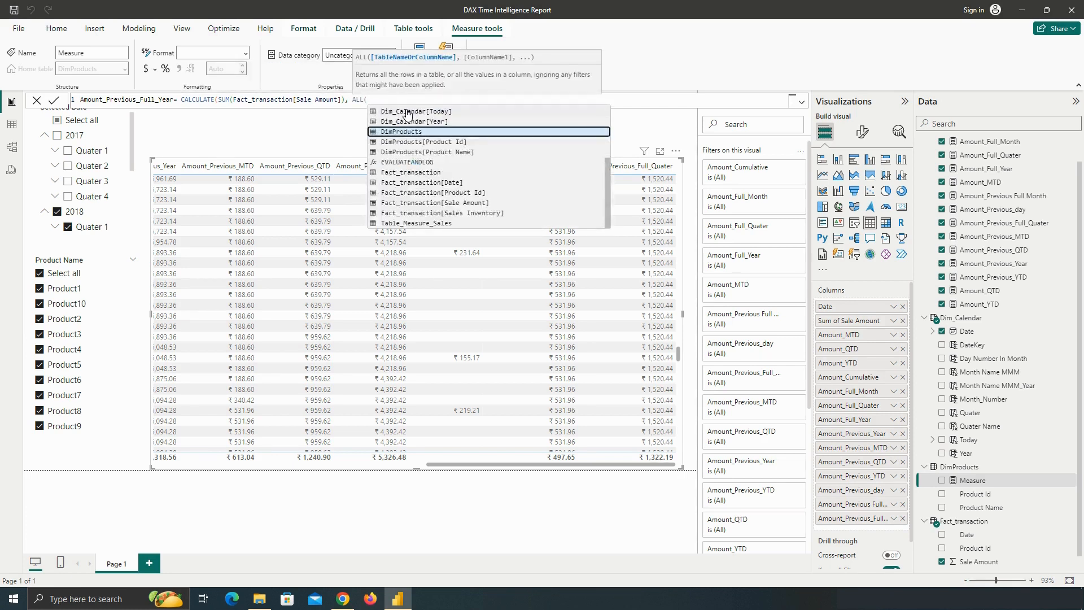
type("cal")
left_click(408, 111)
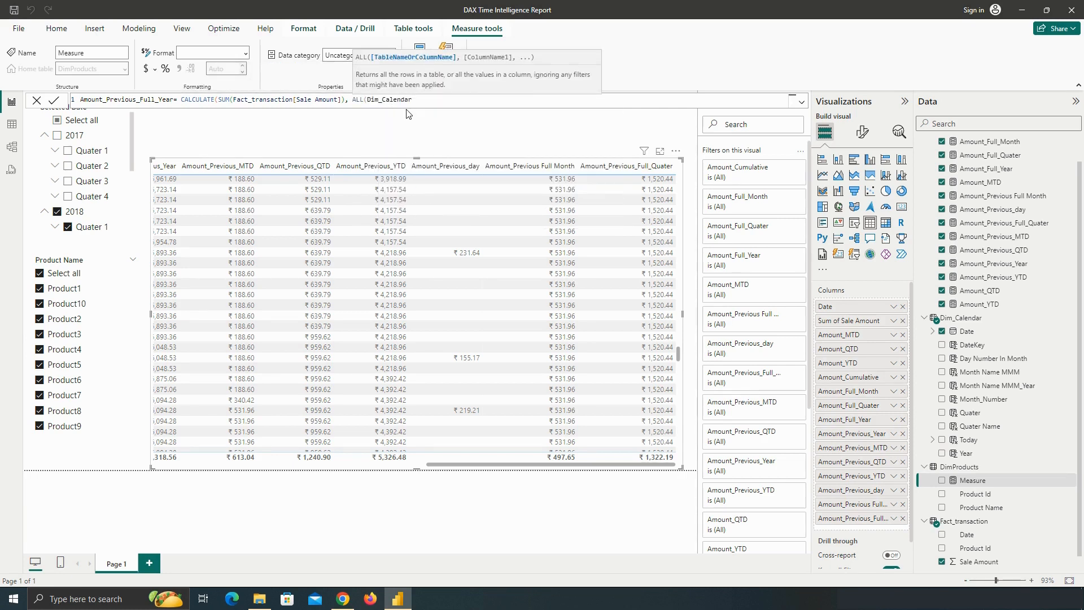
type("), ")
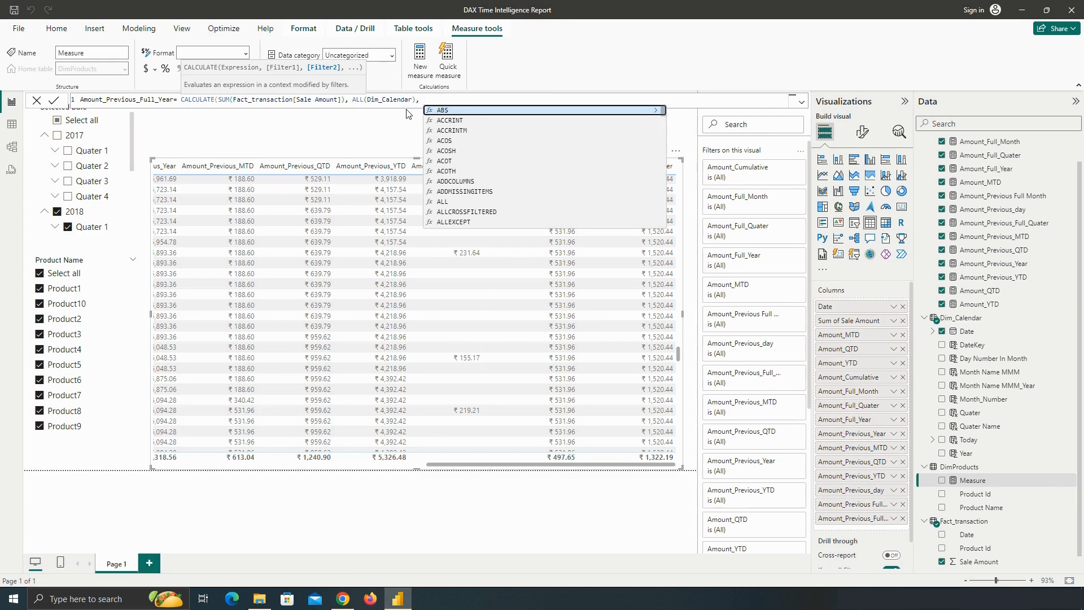
Insert the PREVIOUSYEAR function as the second filter argument of the Amount_Previous_Full_Year formula
type("pre")
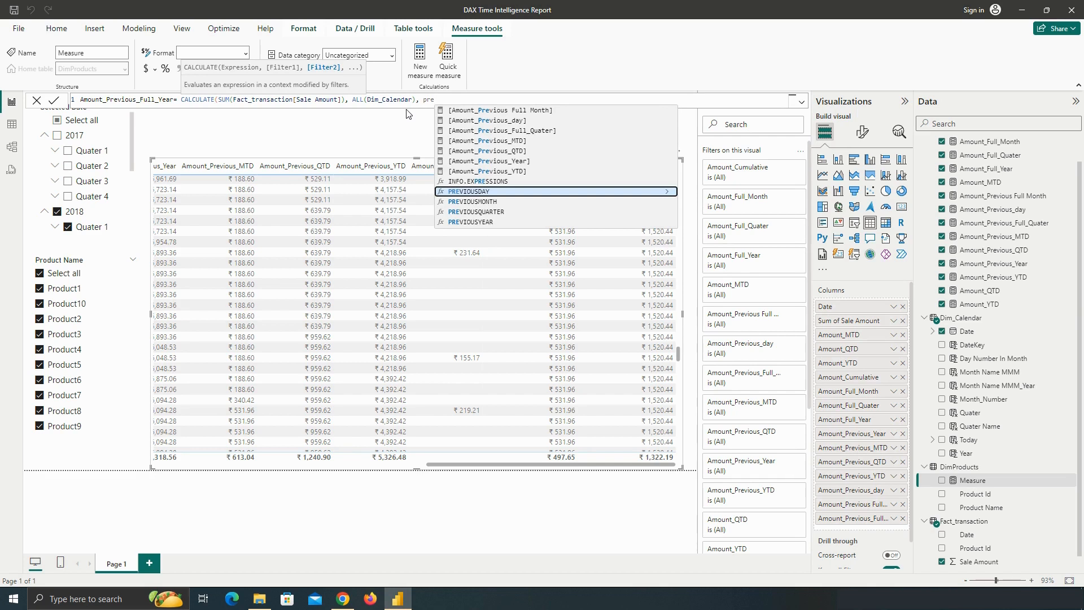
key("Down")
key("Down")
key("Down")
key("Tab")
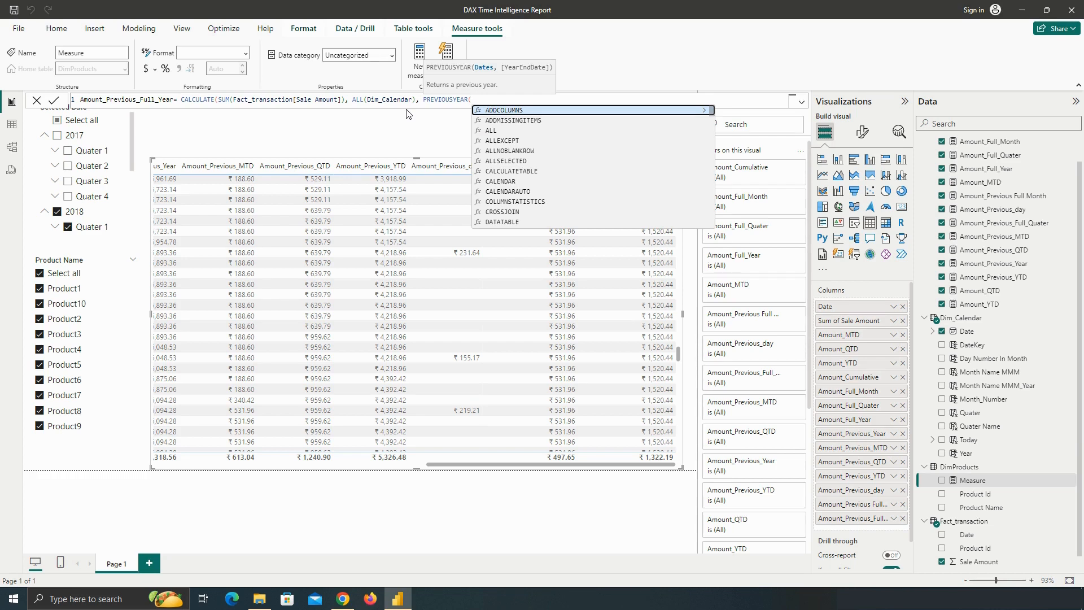
Give PREVIOUSYEAR the Dim_Calendar[Date] column, close the formula's parentheses and commit the Amount_Previous_Full_Year measure
type("d")
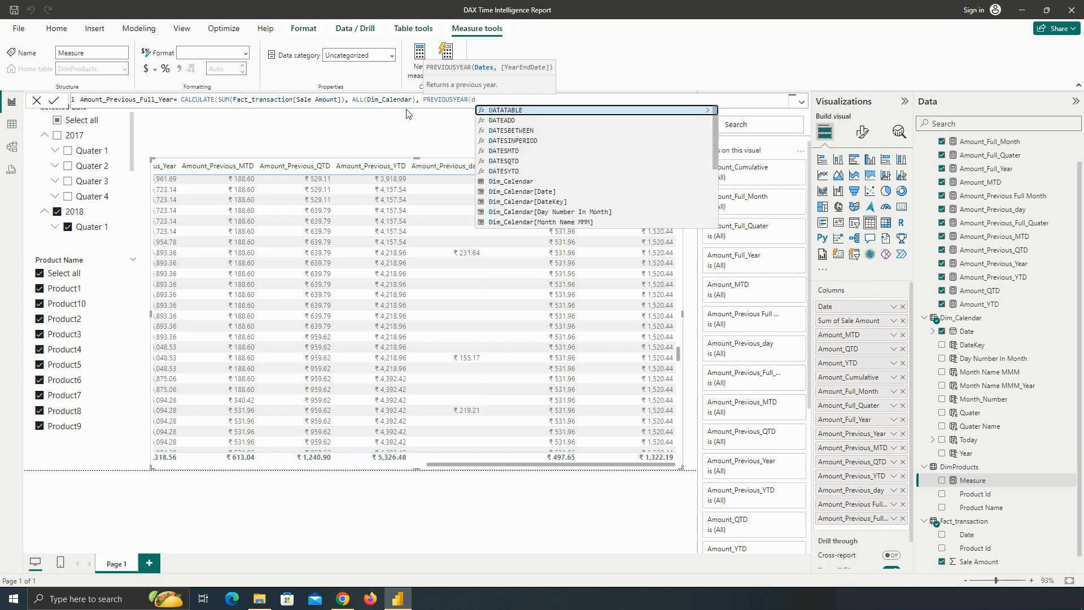
type("ate")
key("Down")
key("Down")
key("Down")
key("Down")
key("Down")
key("Down")
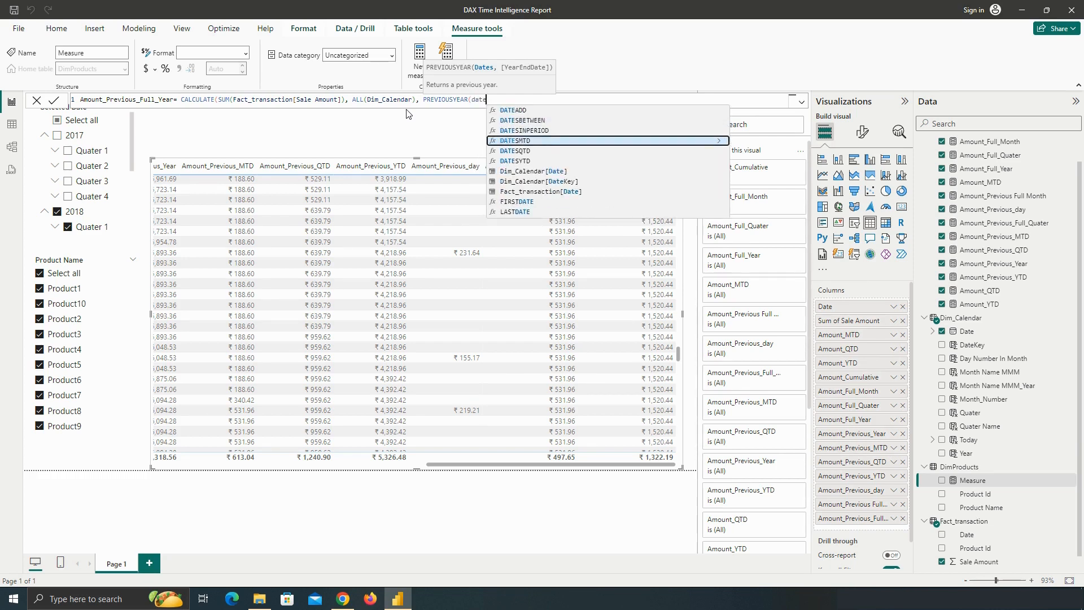
key("Tab")
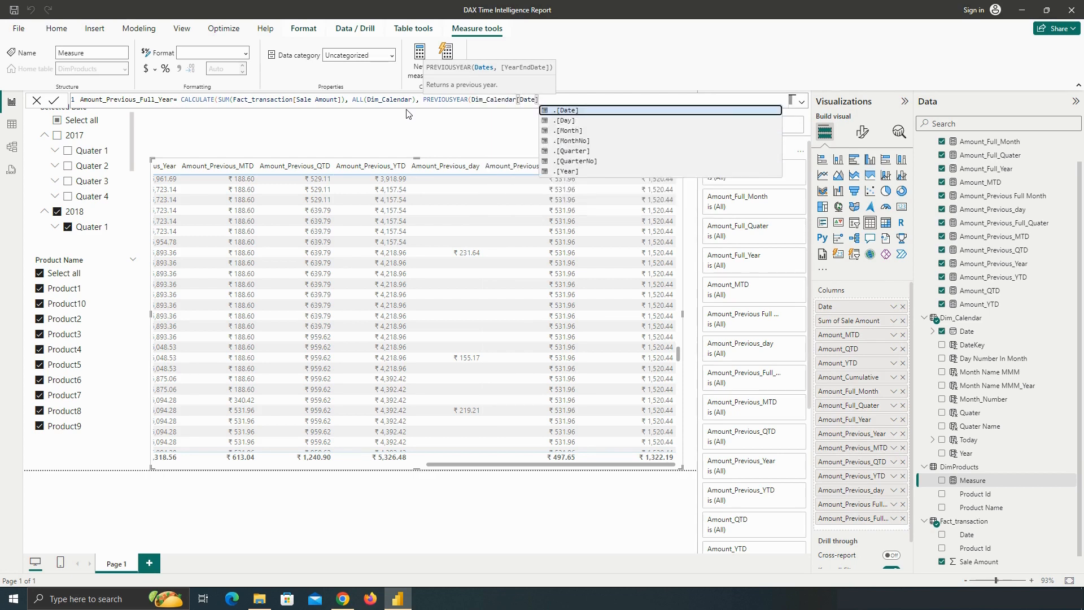
type("))")
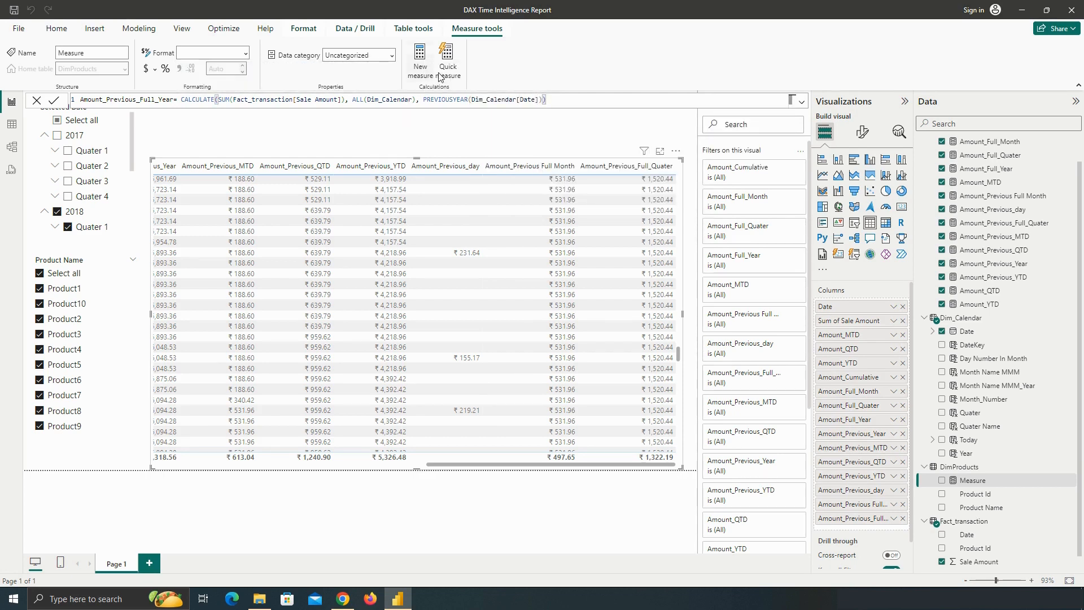
left_click(53, 102)
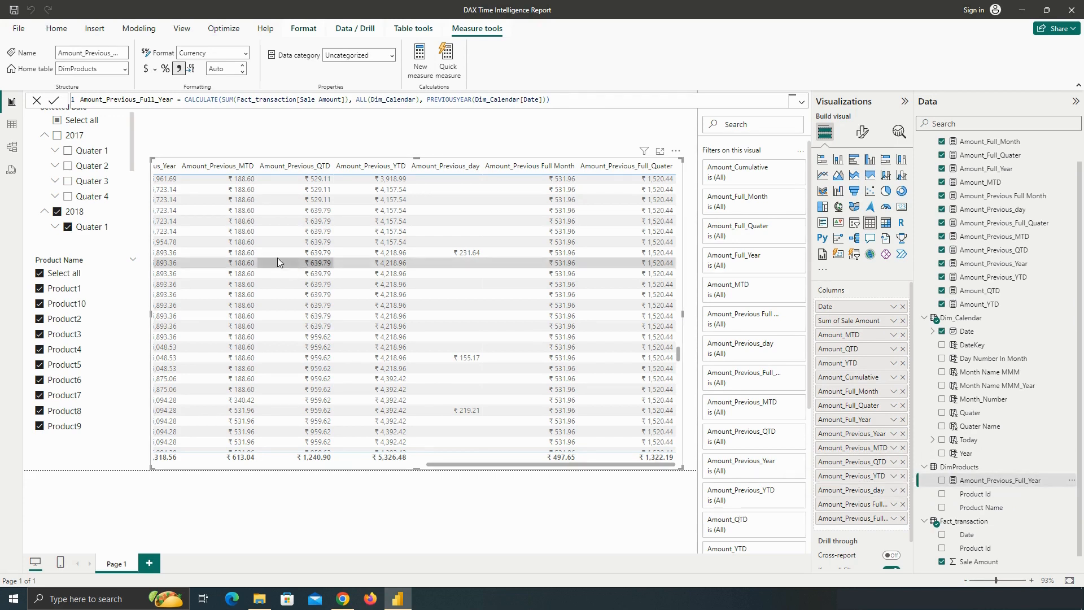
Set the home table of Amount_Previous_Full_Year to Table_Measure_Sales and its format to 2 decimal places
left_click(125, 68)
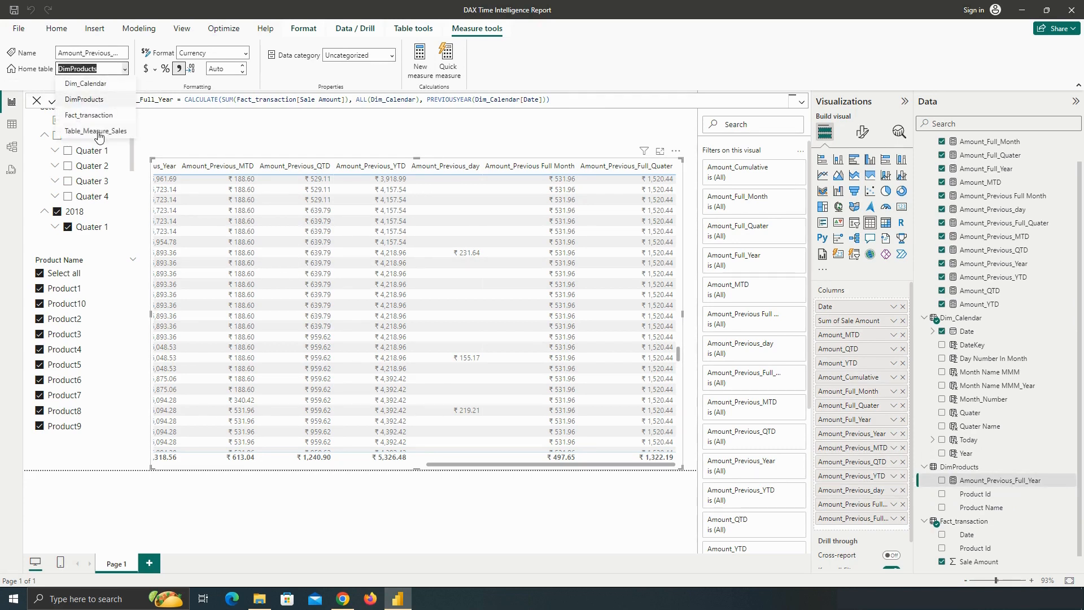
left_click(96, 131)
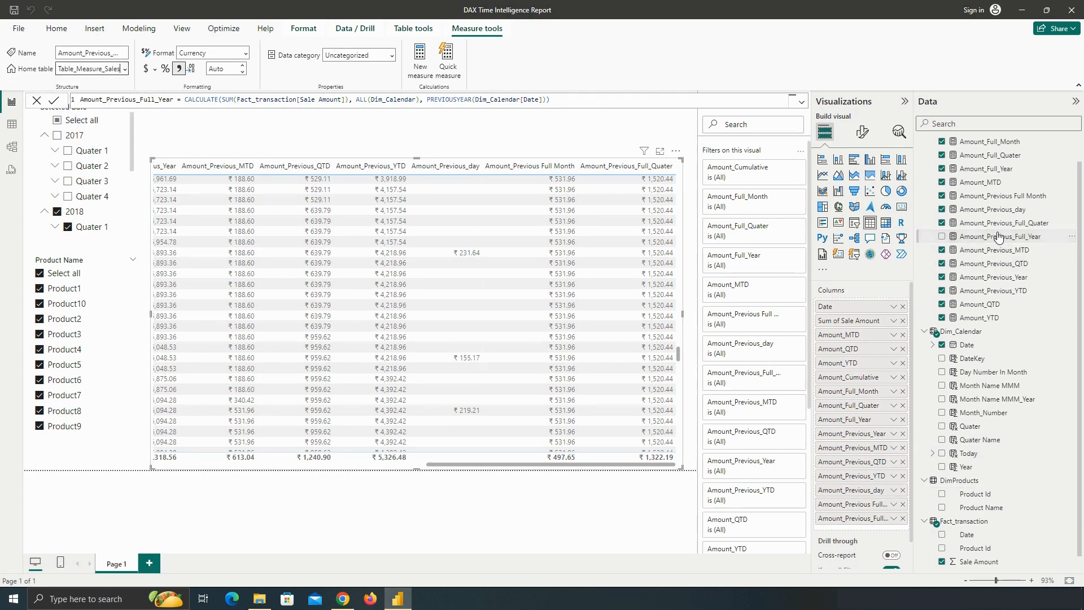
left_click(220, 69)
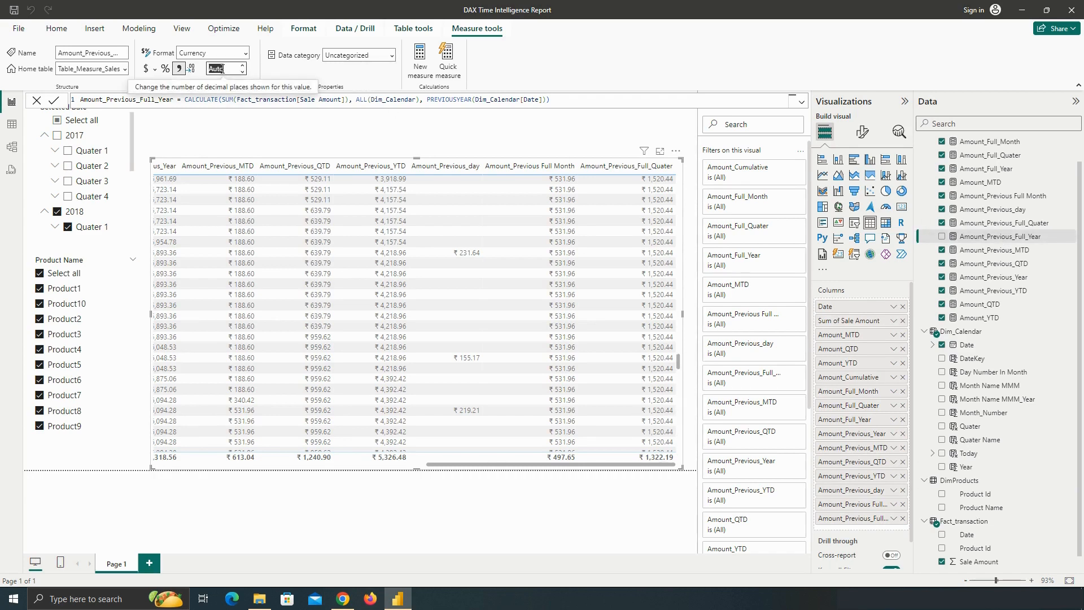
type("2")
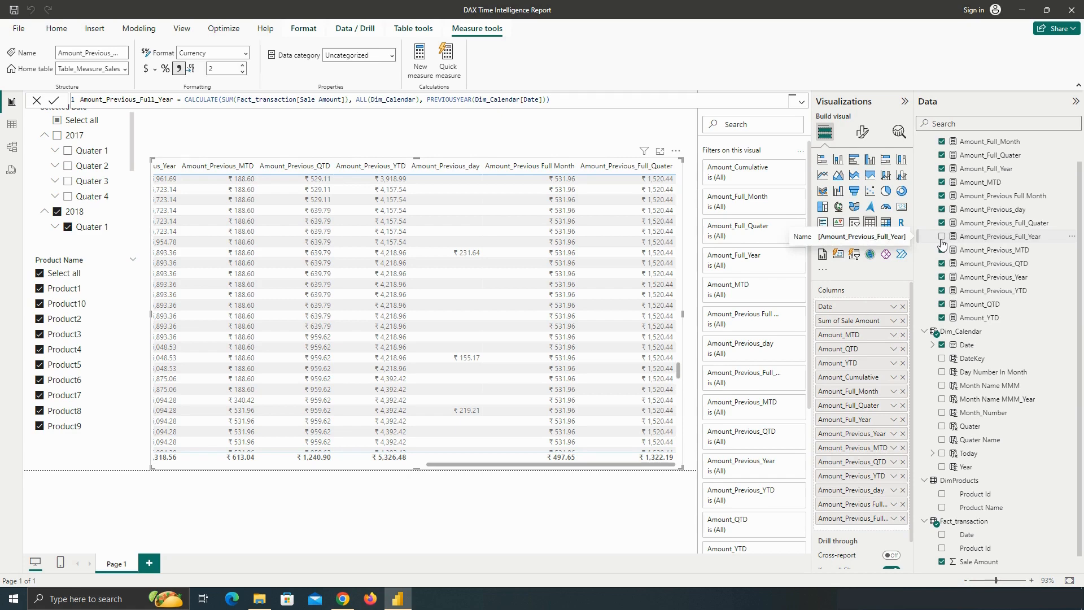
Add Amount_Previous_Full_Year to the table visual as a column and review its values
left_click(941, 237)
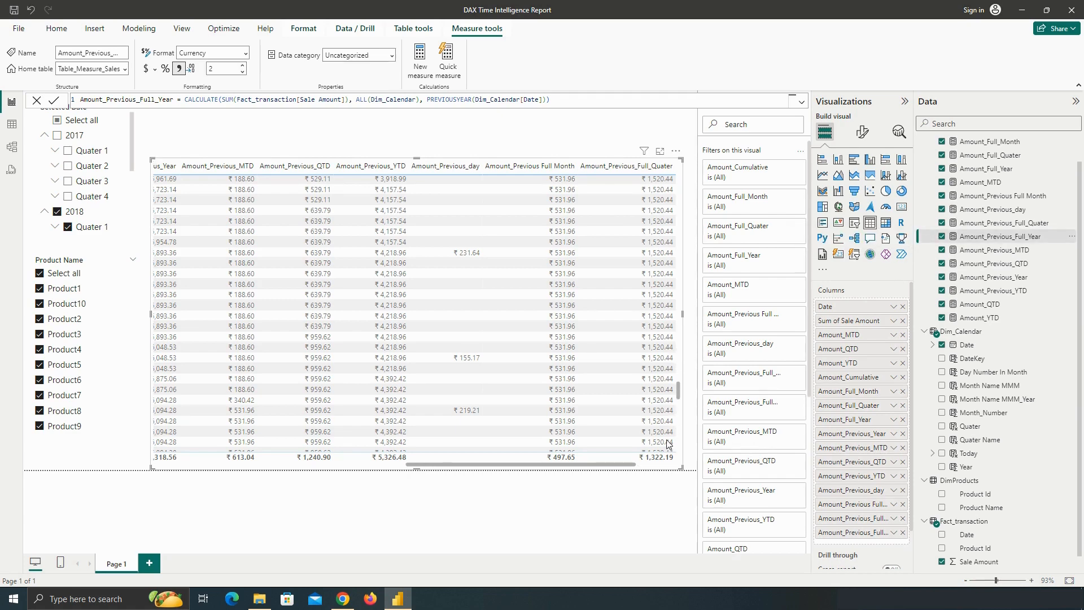
left_click_drag(628, 465, 670, 472)
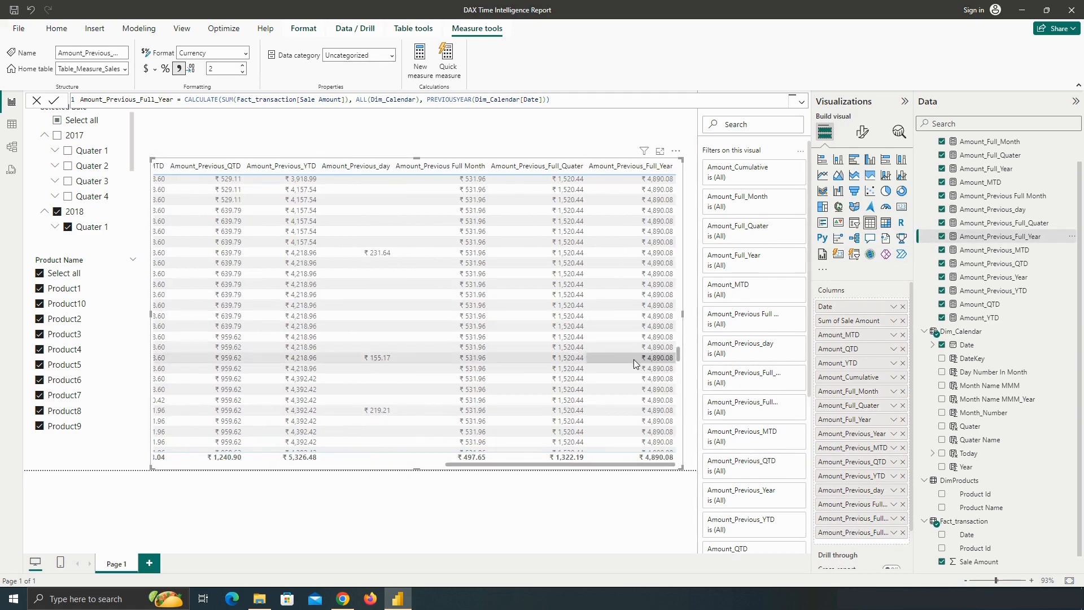
scroll(634, 359, "down", 5)
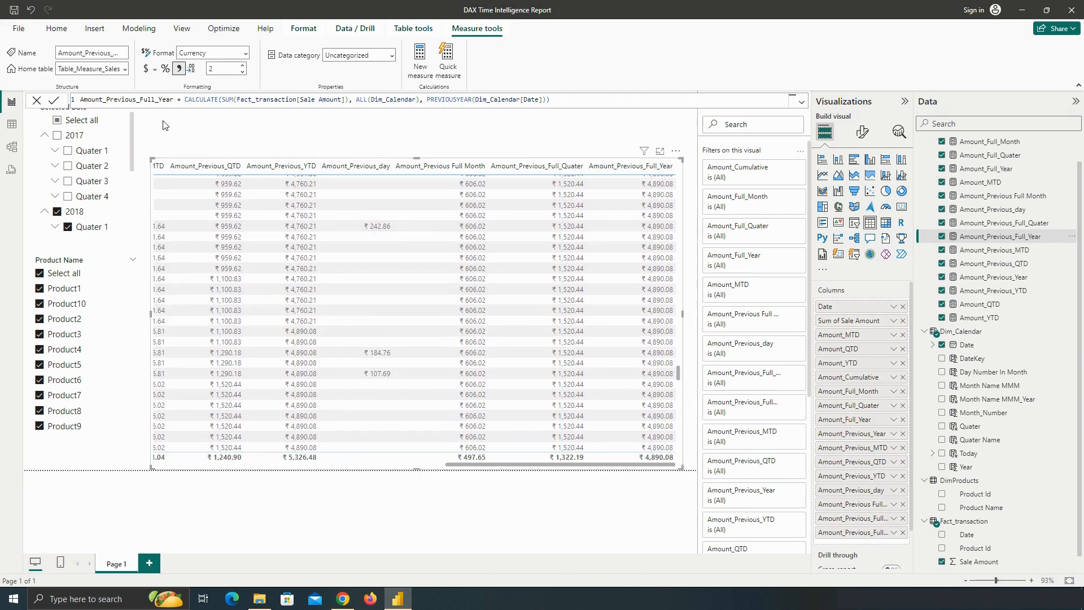
Create a new measure named Amount_Next_day and open its formula with the CALCULATE function
left_click(56, 28)
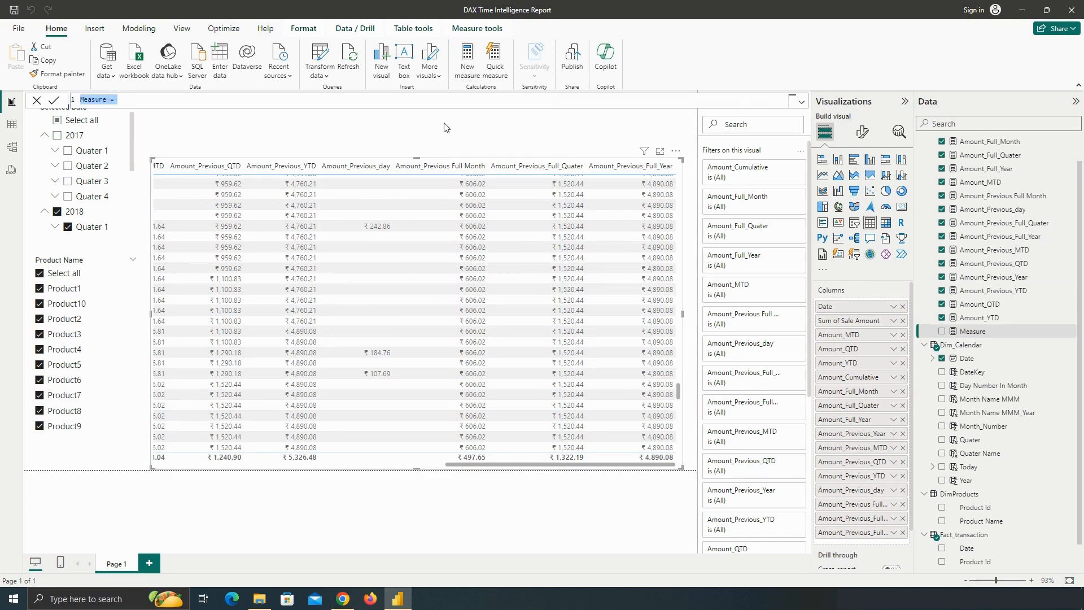
type("Amount_Next_day=")
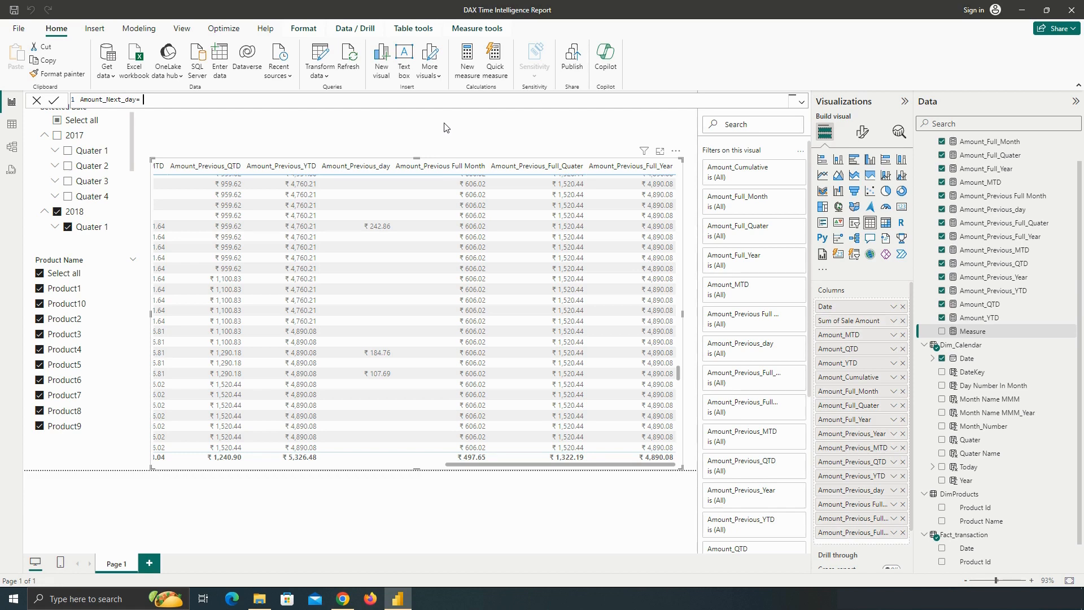
type("cal")
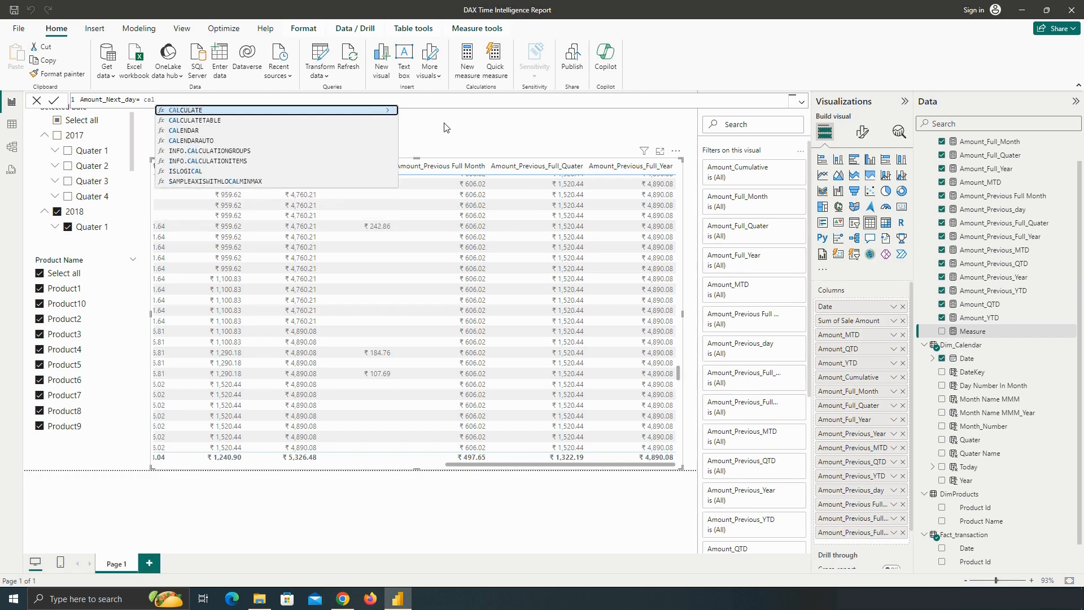
key("Tab")
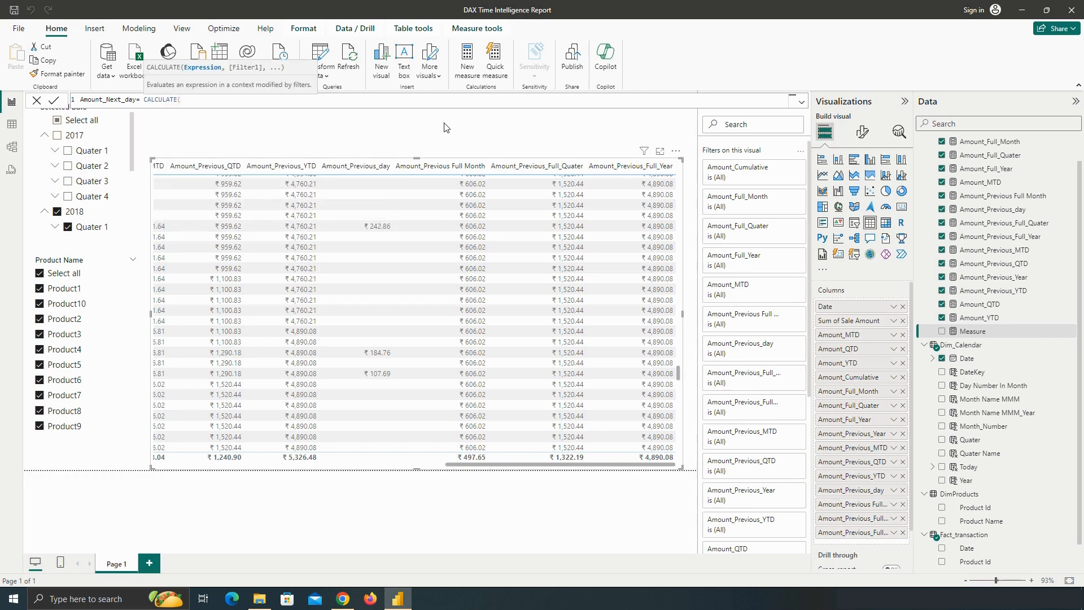
Enter SUM(Fact_transaction[Sale Amount]) as the CALCULATE expression of Amount_Next_day, followed by a comma for the first filter
type("sum")
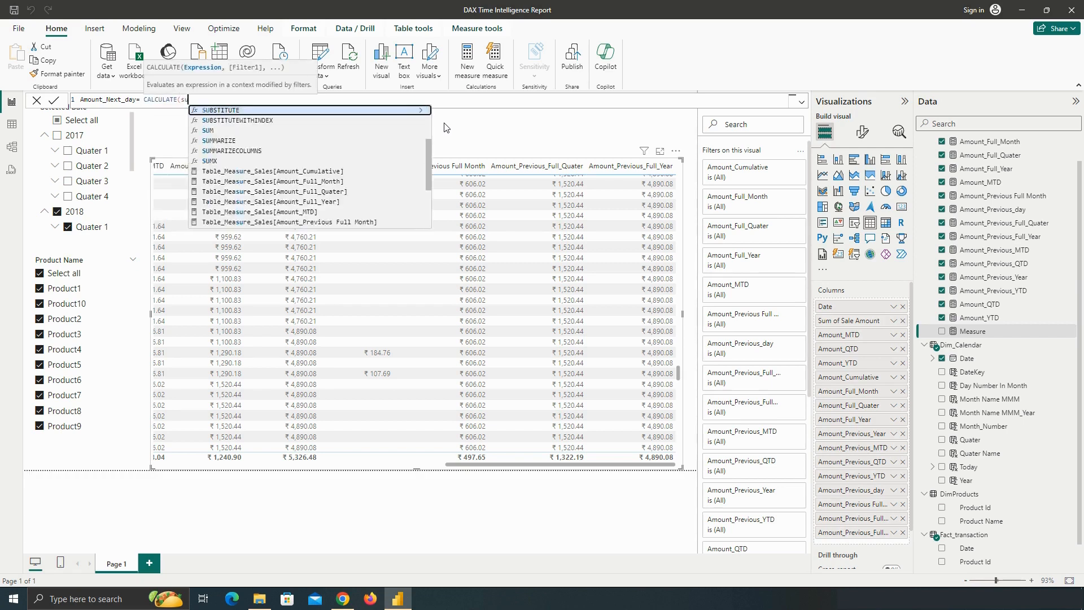
key("Tab")
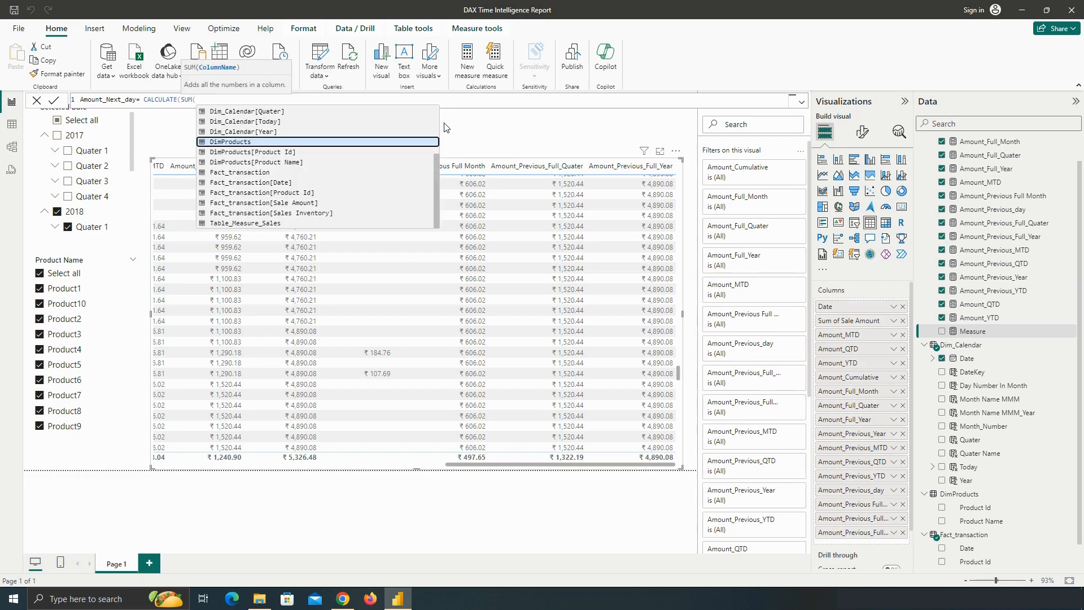
type("sale")
key("Tab")
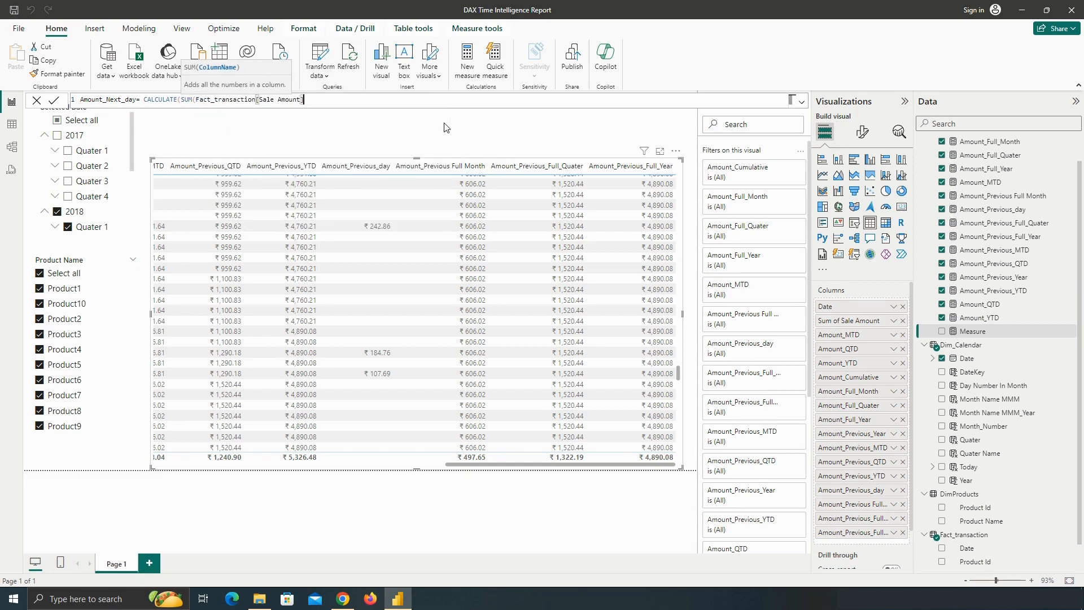
type(")")
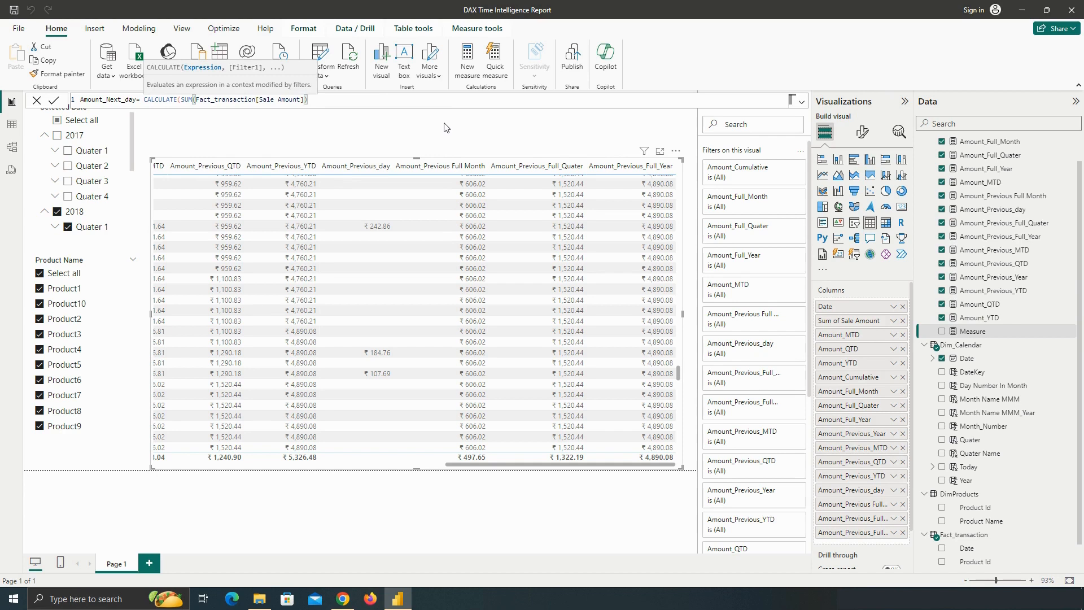
type(", ")
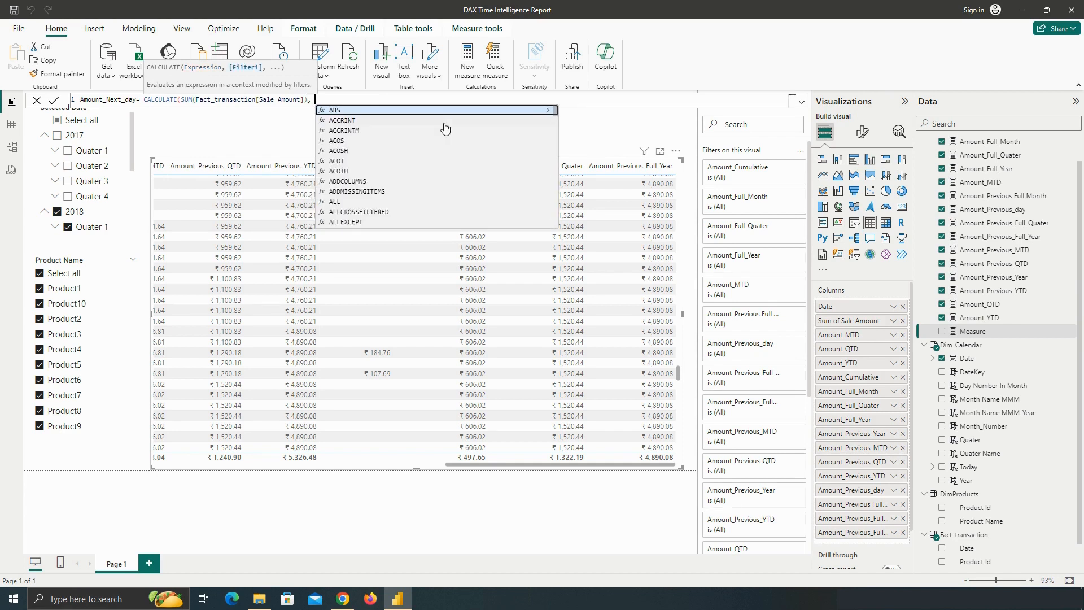
Add ALL(Dim_Calendar) as the first filter of the Amount_Next_day formula, followed by a comma
type("all")
key("Tab")
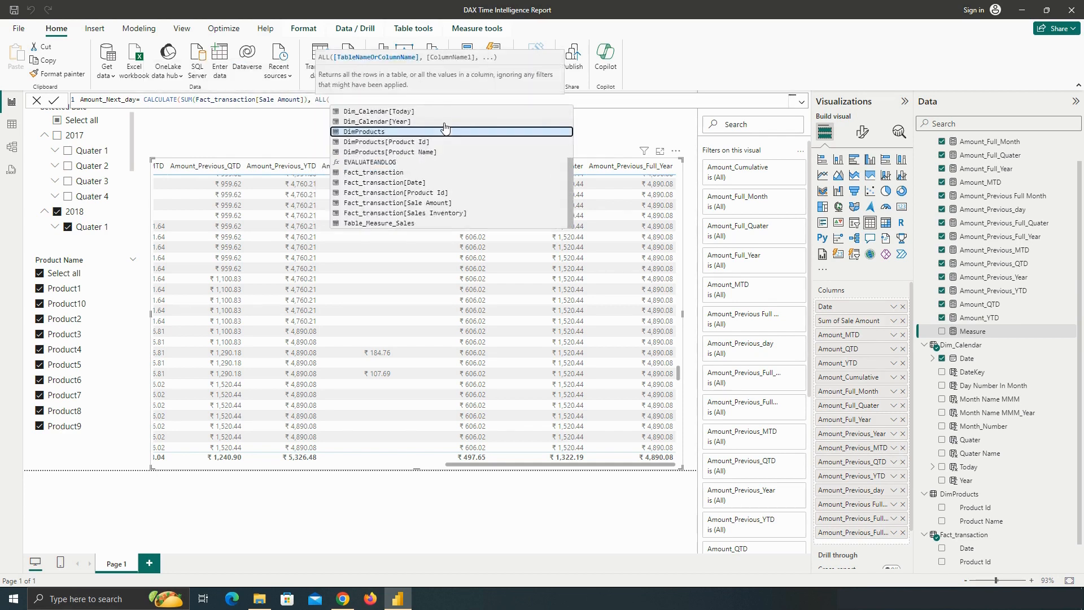
type("dim")
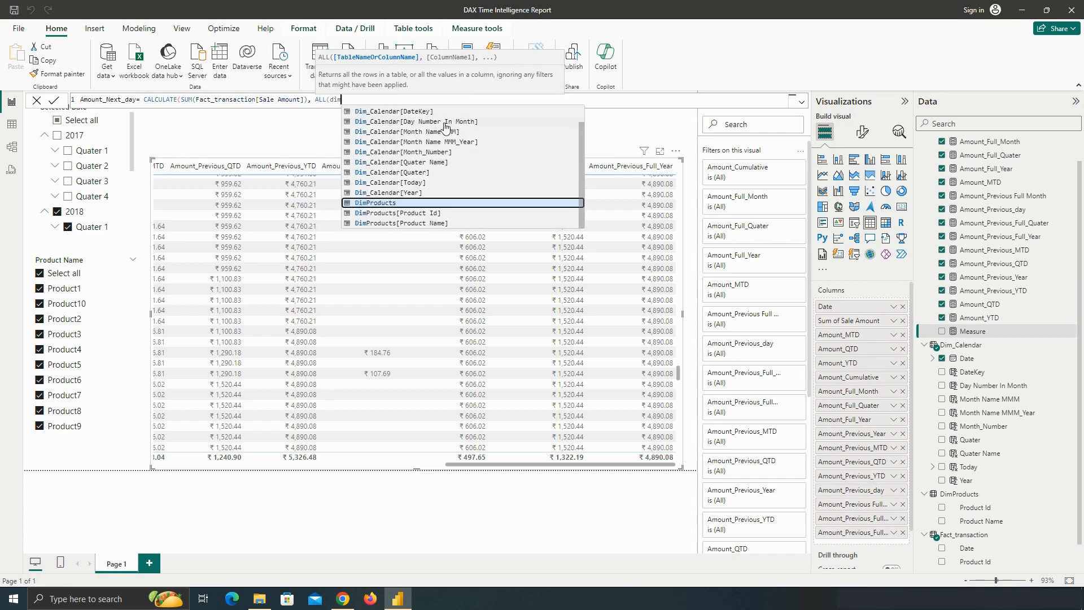
type("_")
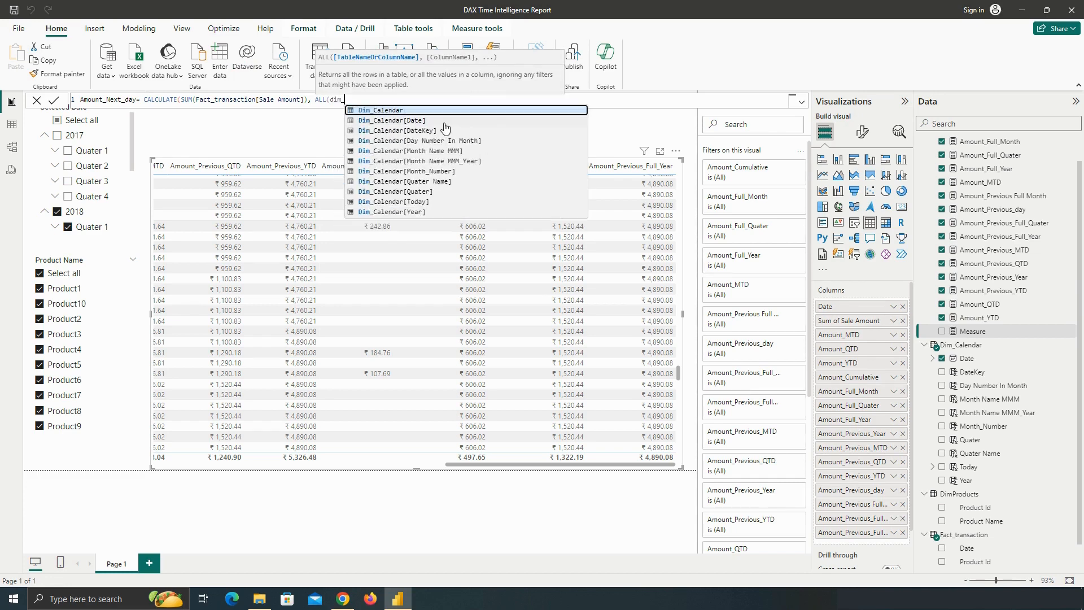
key("Tab")
type(")")
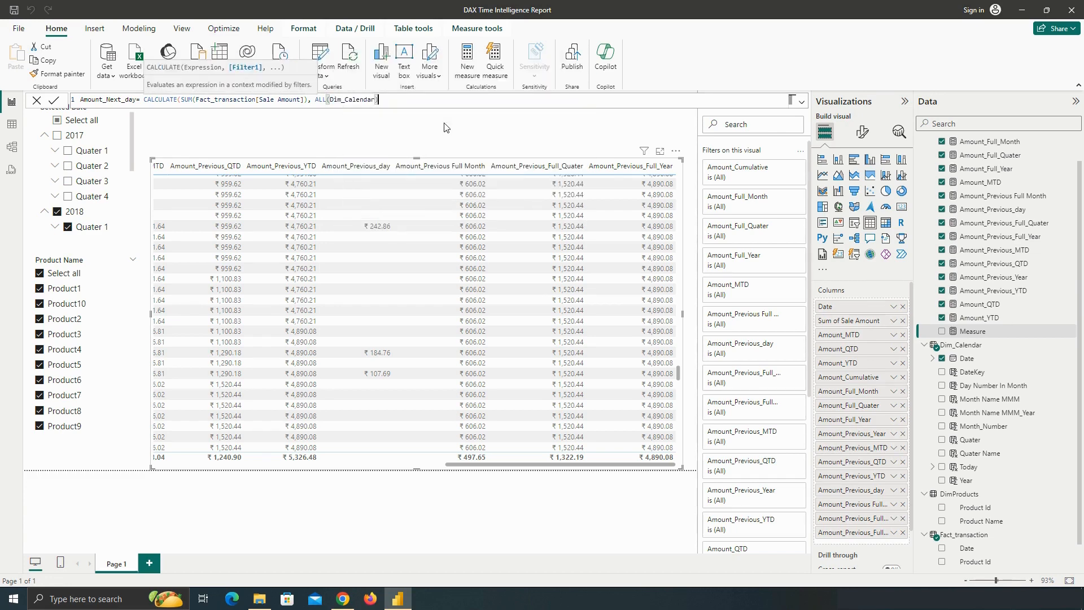
type(",")
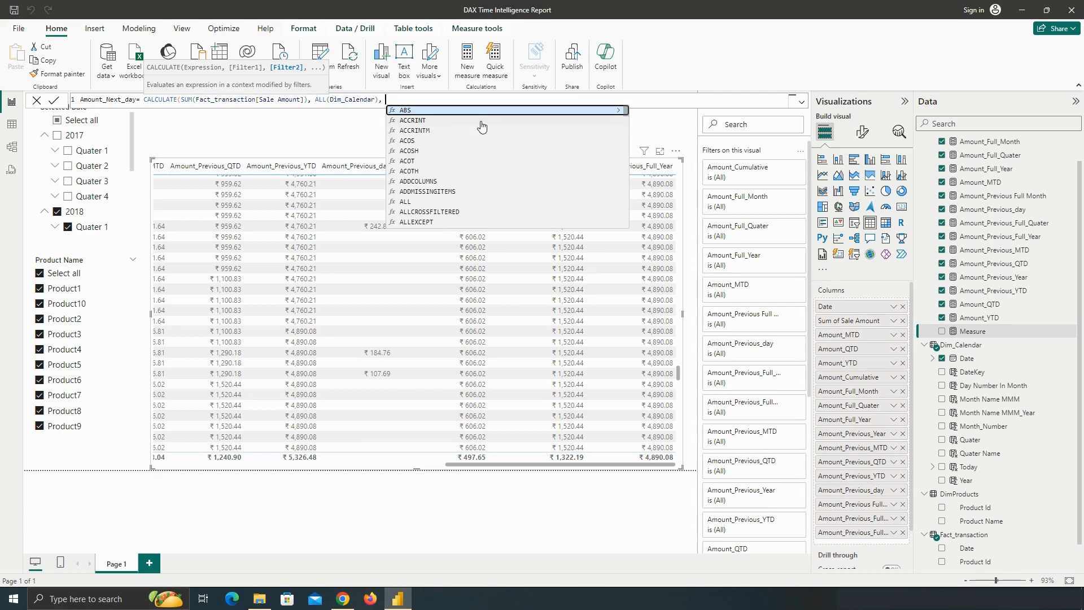
Add NEXTDAY(Dim_Calendar[Date]) as the second filter of Amount_Next_day, close the formula and commit the measure
type("next")
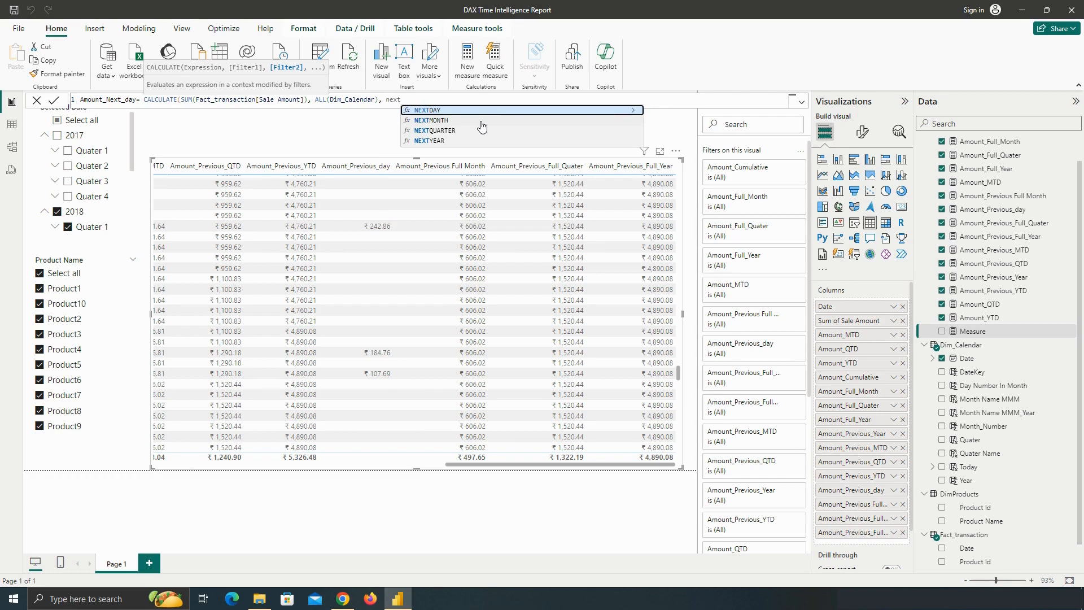
key("Tab")
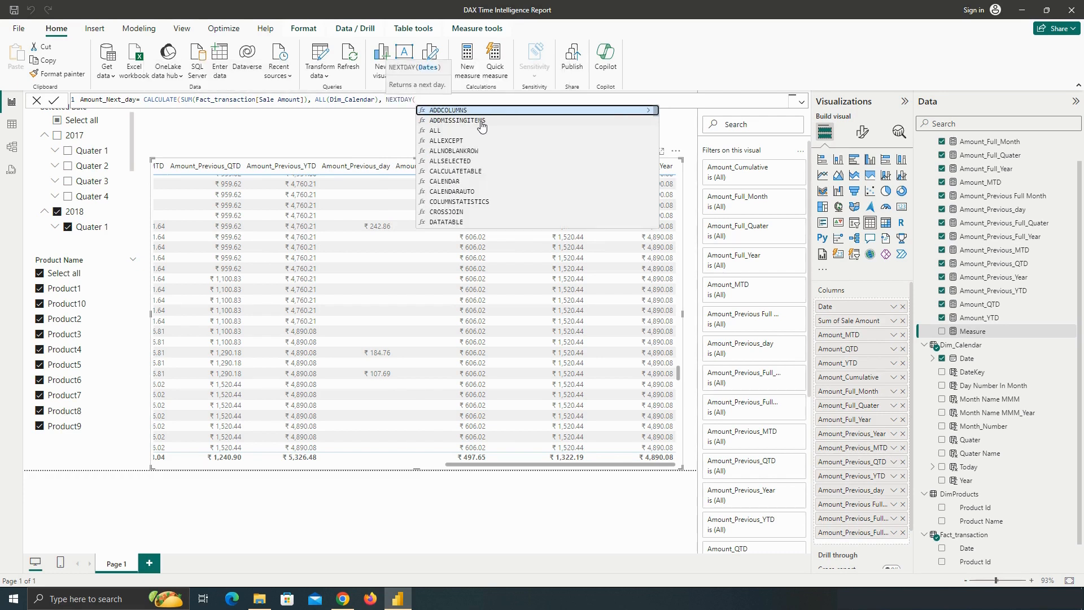
type("dim")
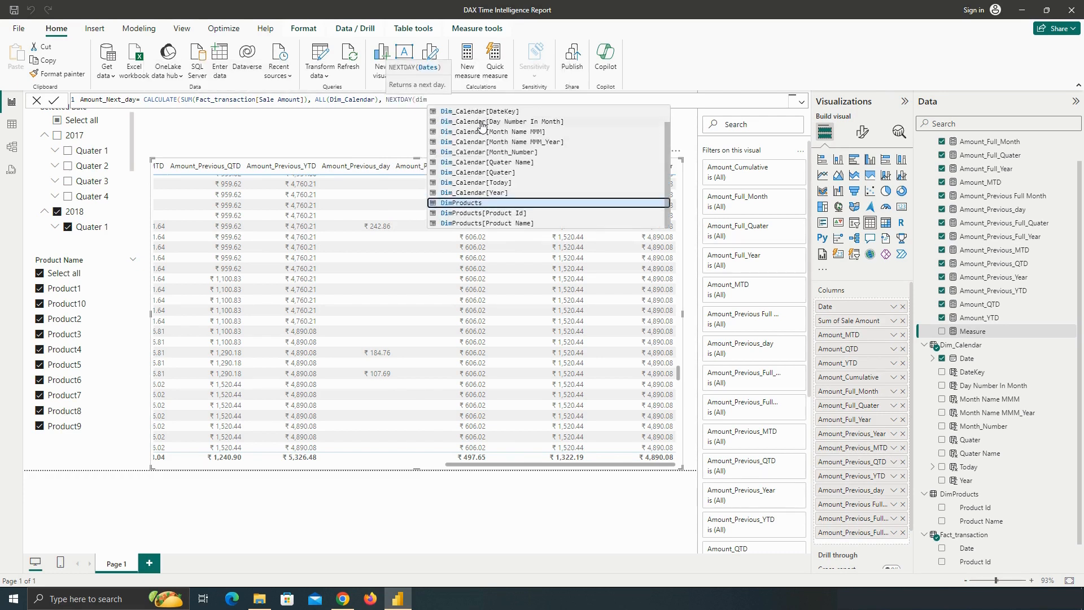
type("_cal")
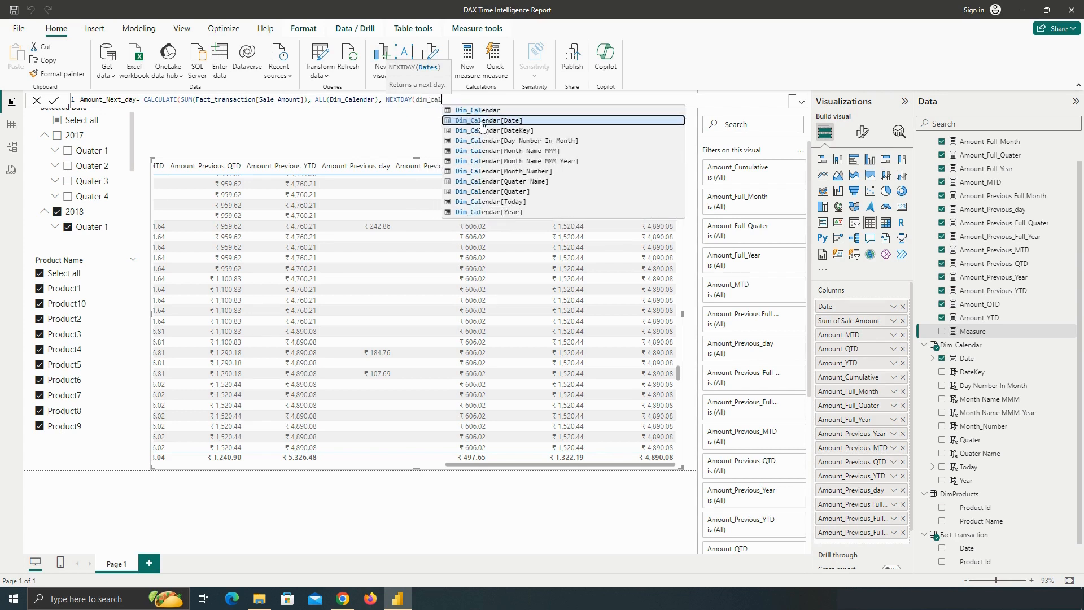
left_click(481, 121)
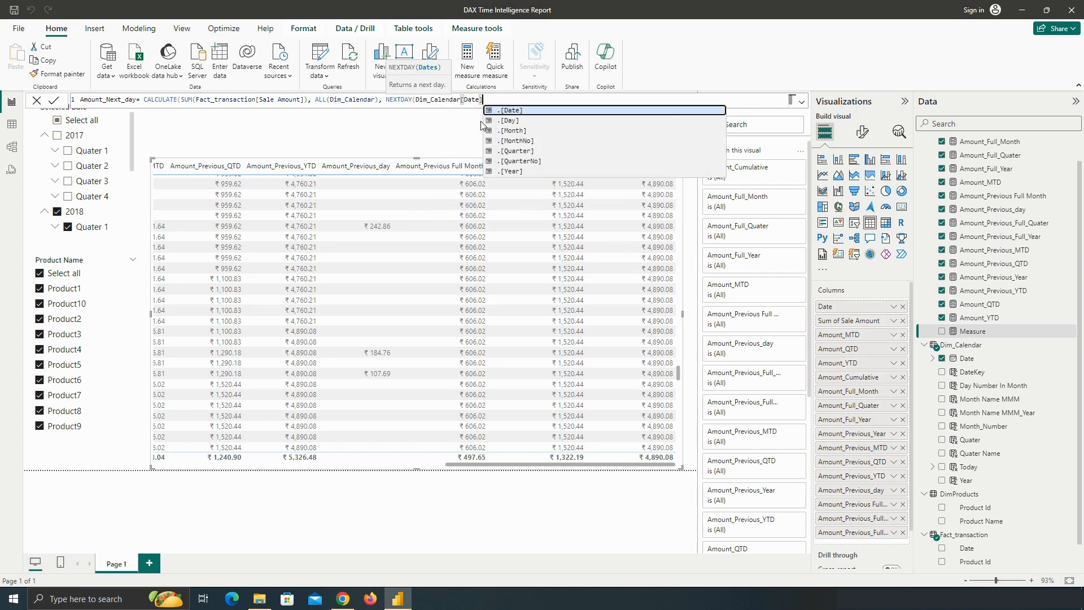
type("))")
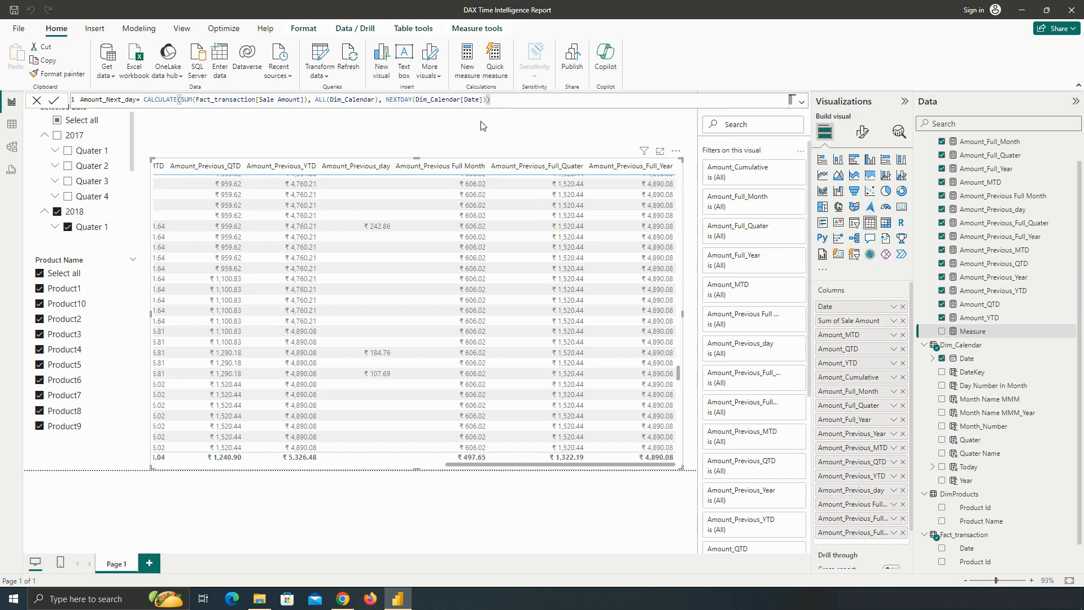
left_click(55, 101)
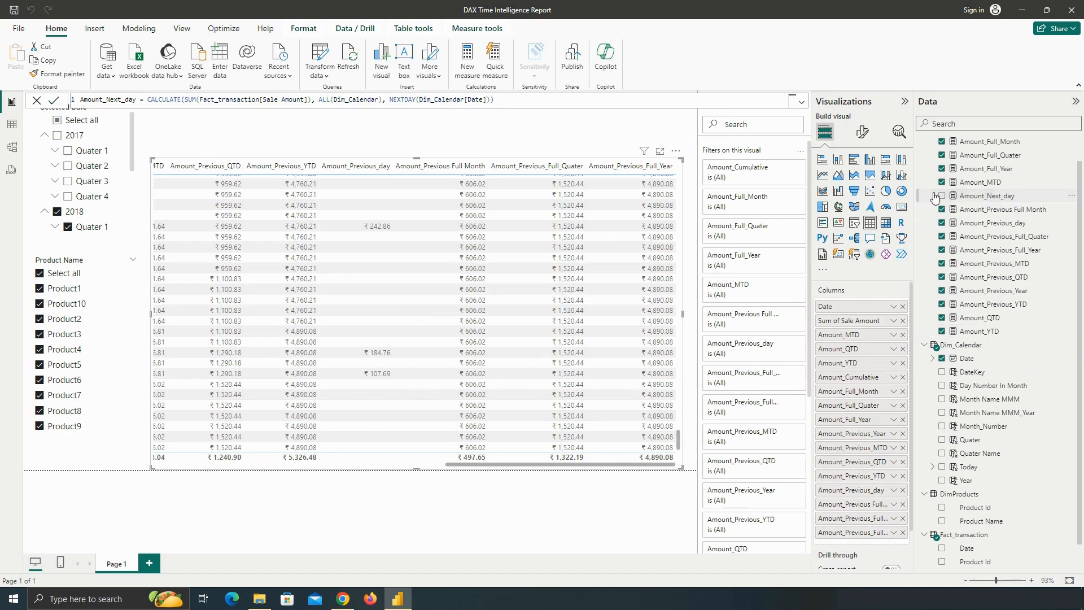
Add Amount_Next_day to the table visual as a column and set its format to 2 decimal places
left_click(942, 196)
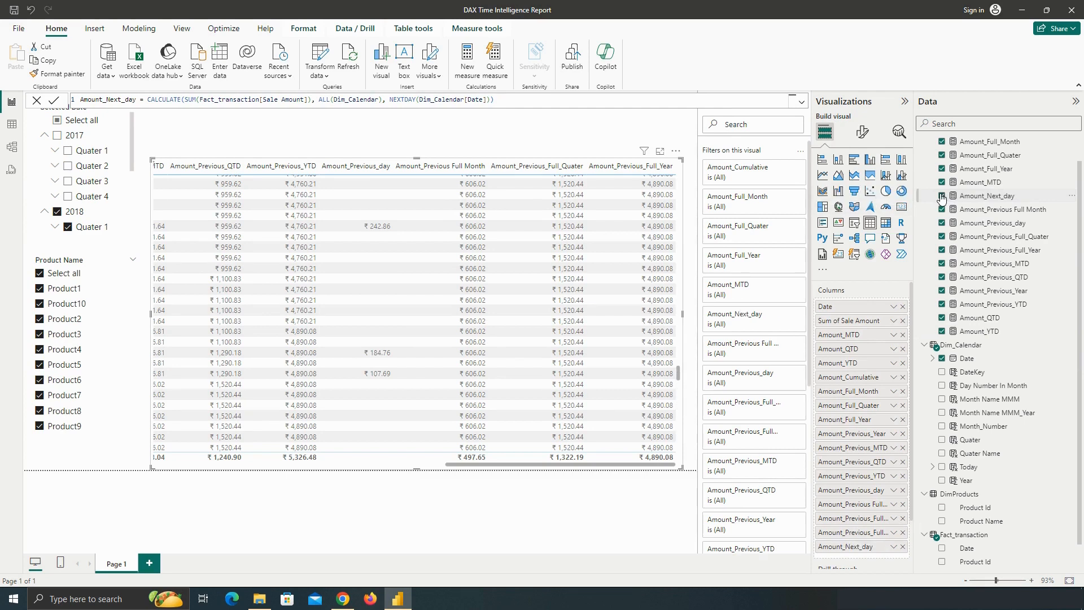
left_click(662, 465)
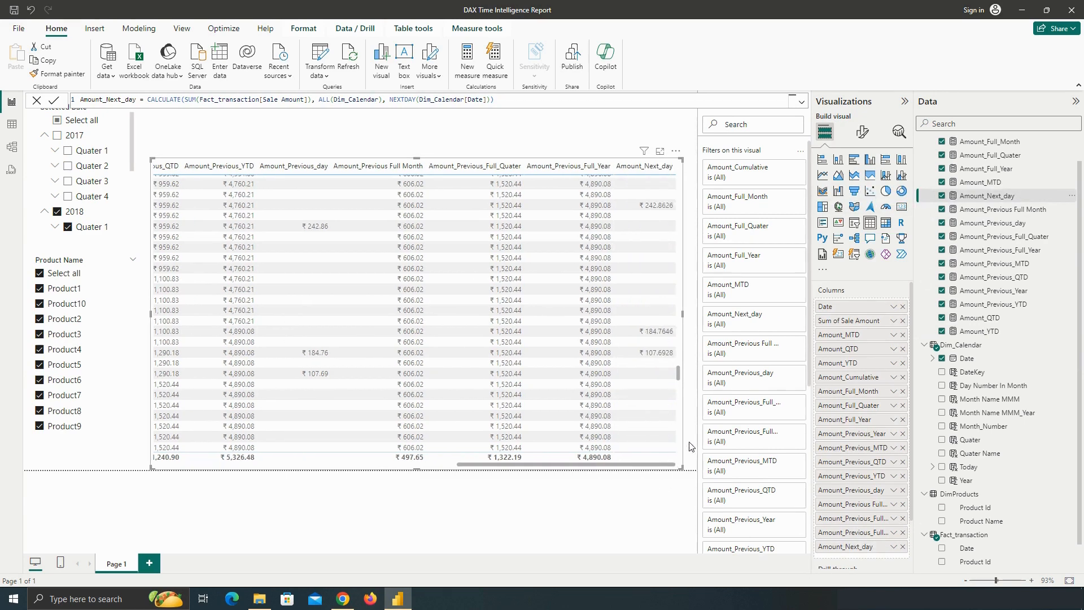
left_click(992, 198)
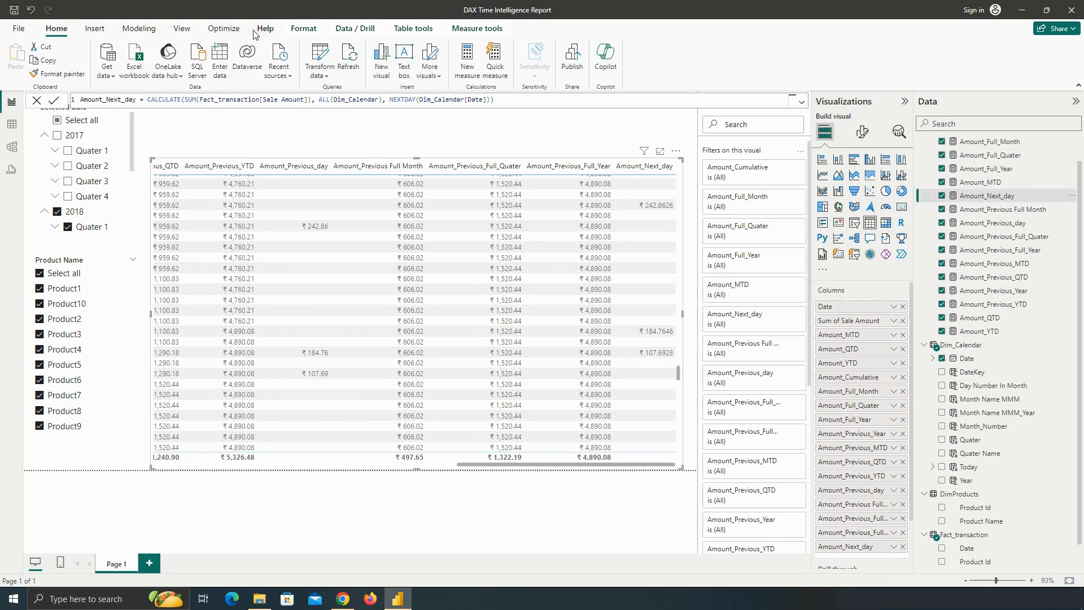
left_click(477, 28)
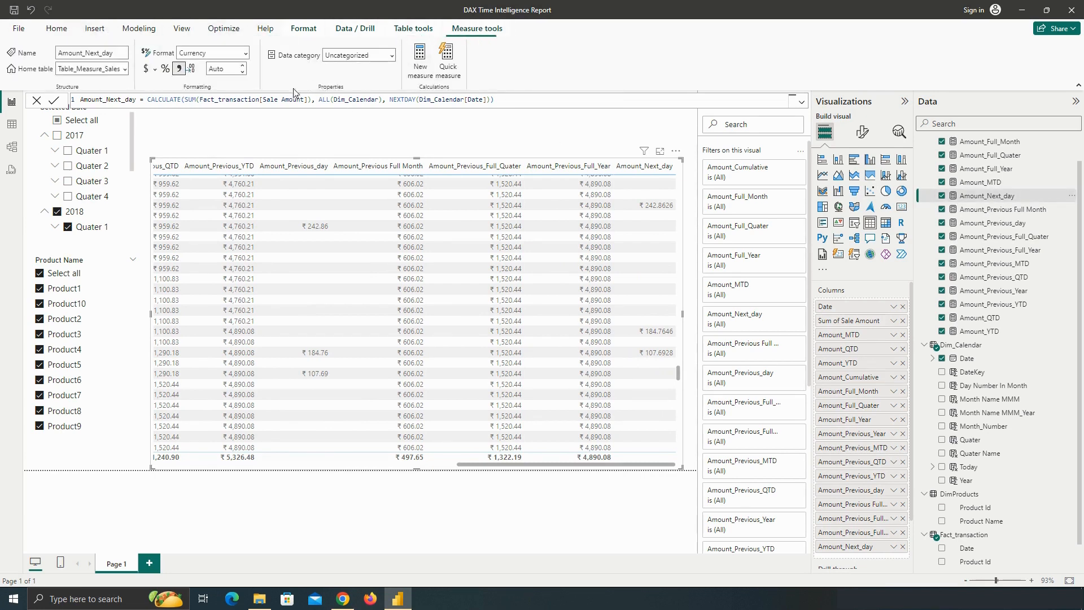
left_click(234, 70)
type("2")
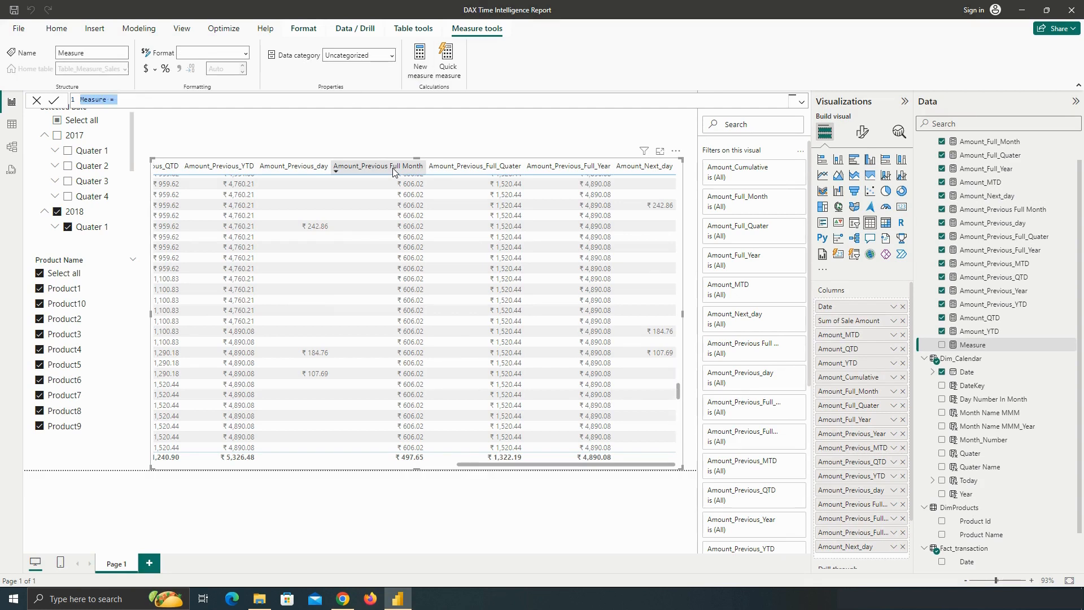
Name the new measure amount_Next_Full_Month and begin its formula with CALCULATE(SUM(Fact_transaction[Sale Amount]),
type("amount_Next_Full_Month= ")
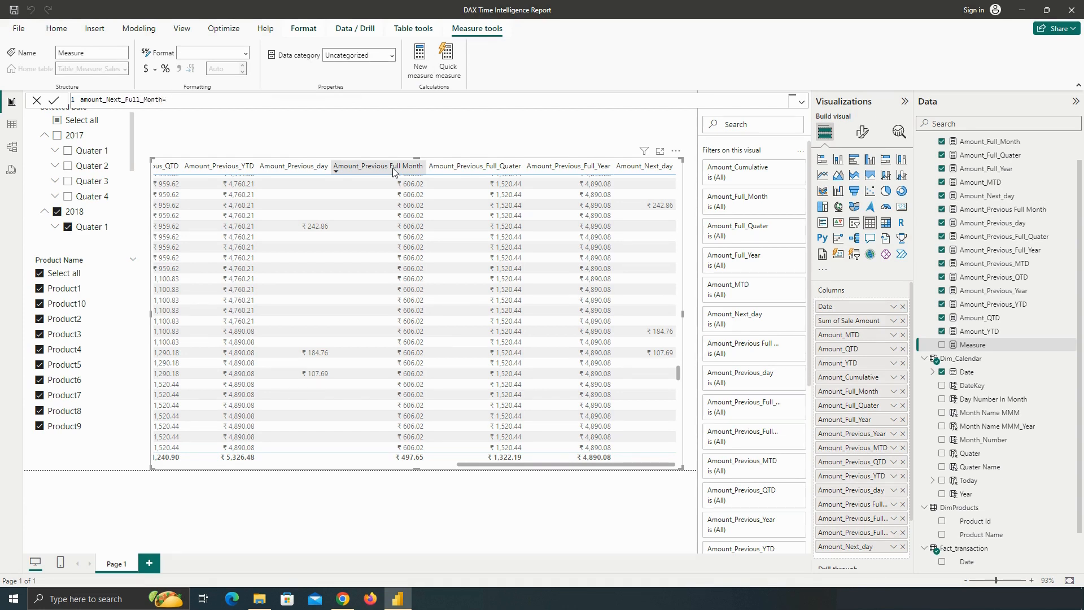
type("ca")
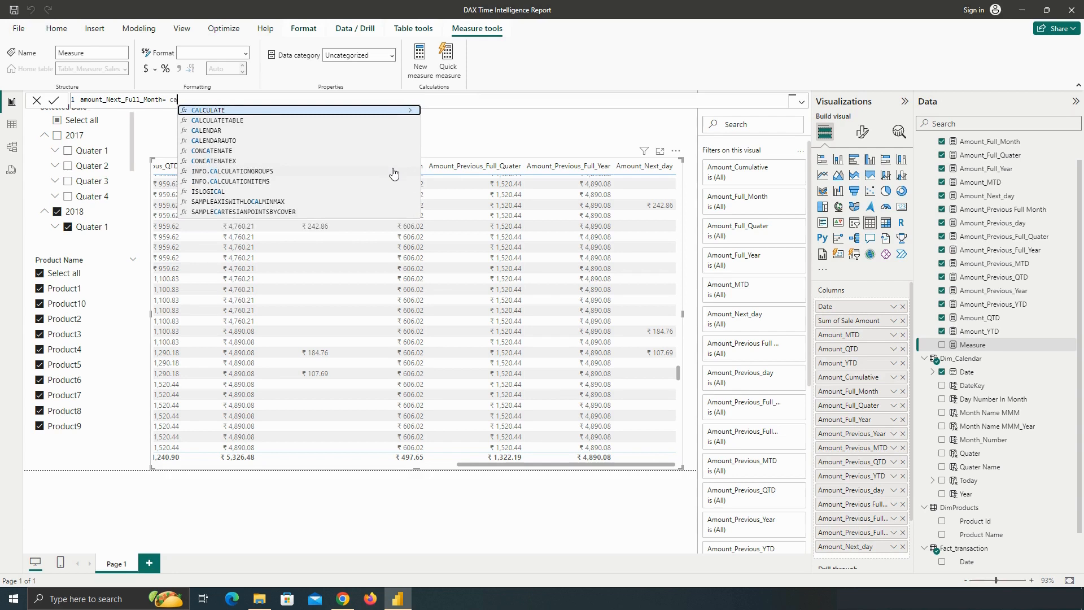
key("Tab")
type("su")
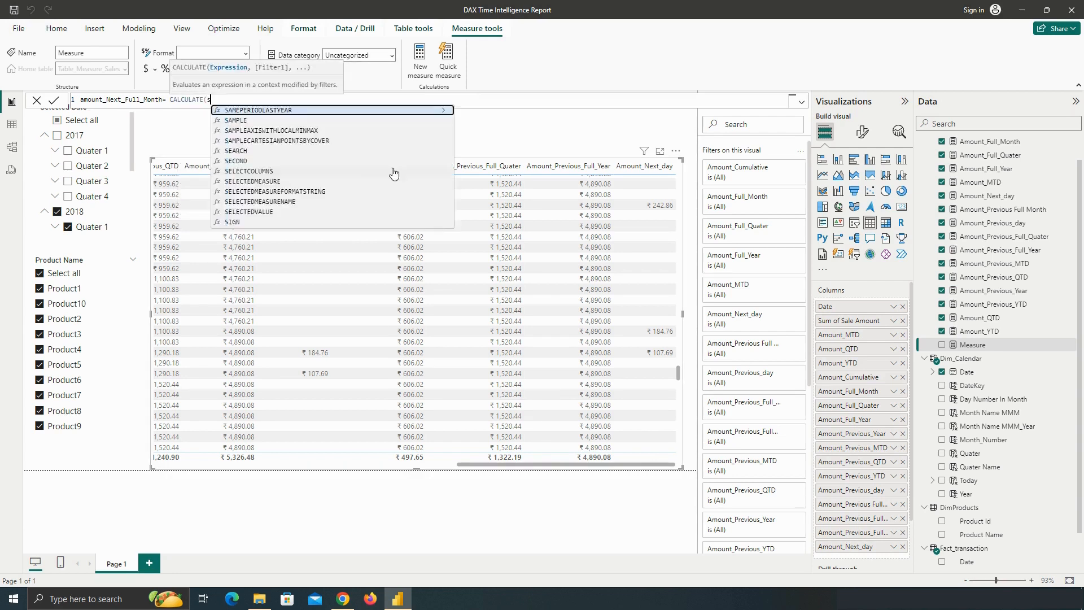
key("Tab")
type("sa")
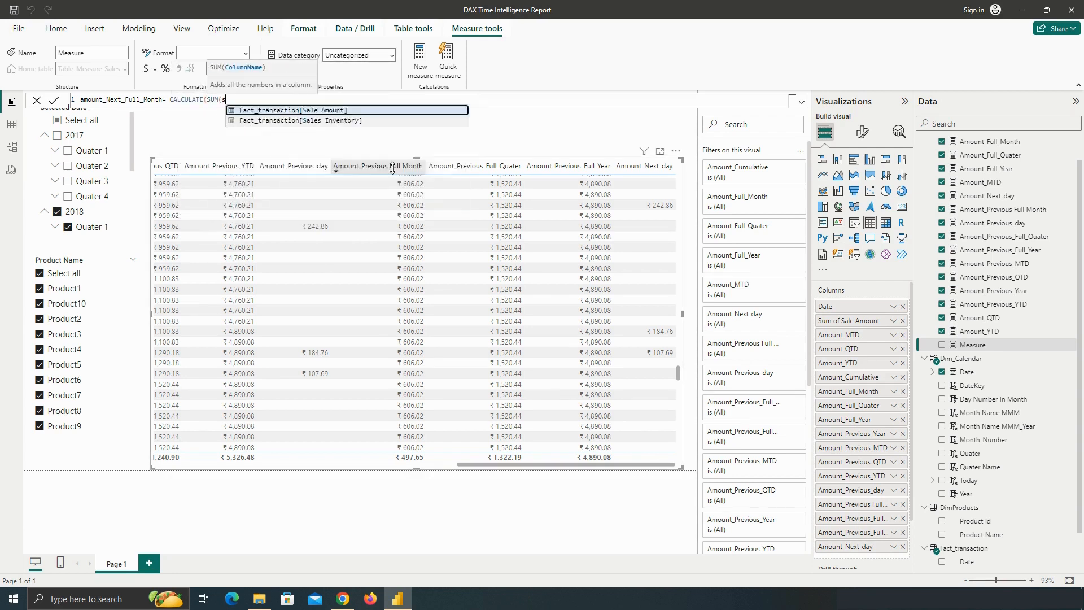
key("Tab")
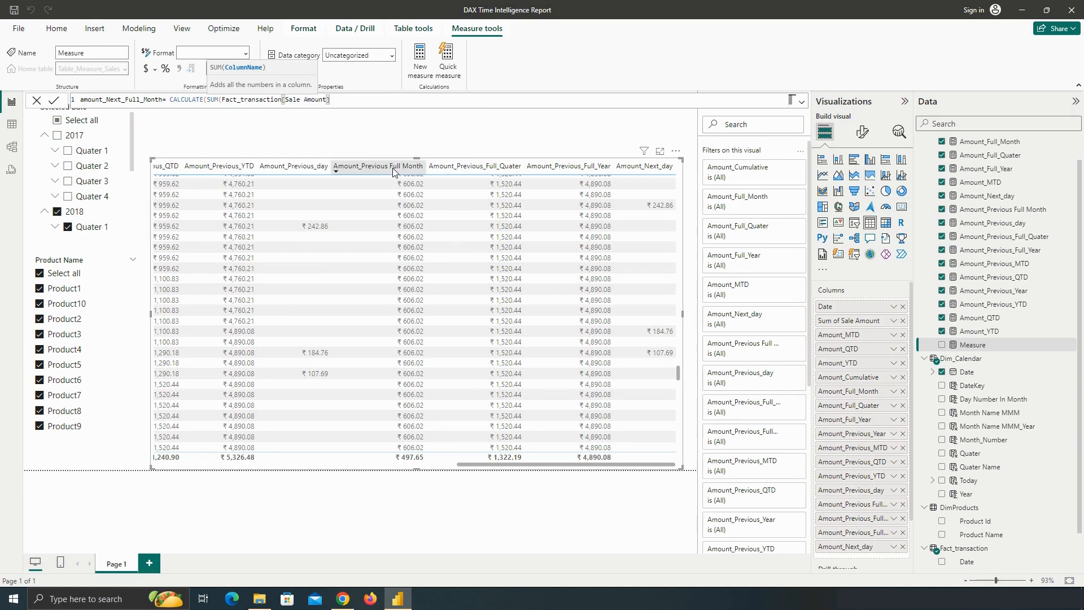
type("),")
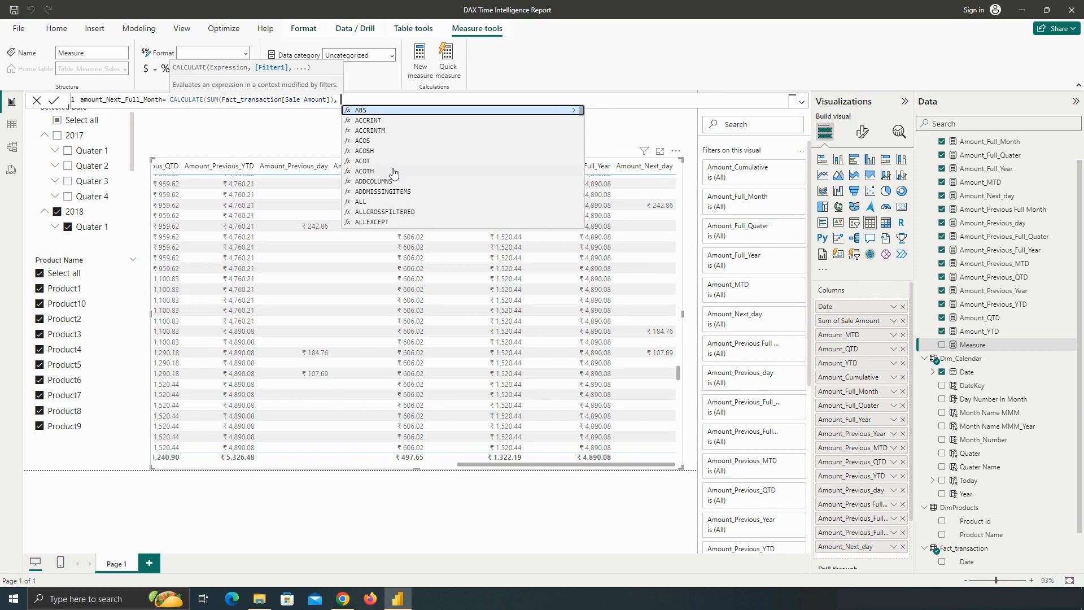
Add ALL(Dim_Calendar) as the first filter of the amount_Next_Full_Month formula, followed by a comma
type("ALL(")
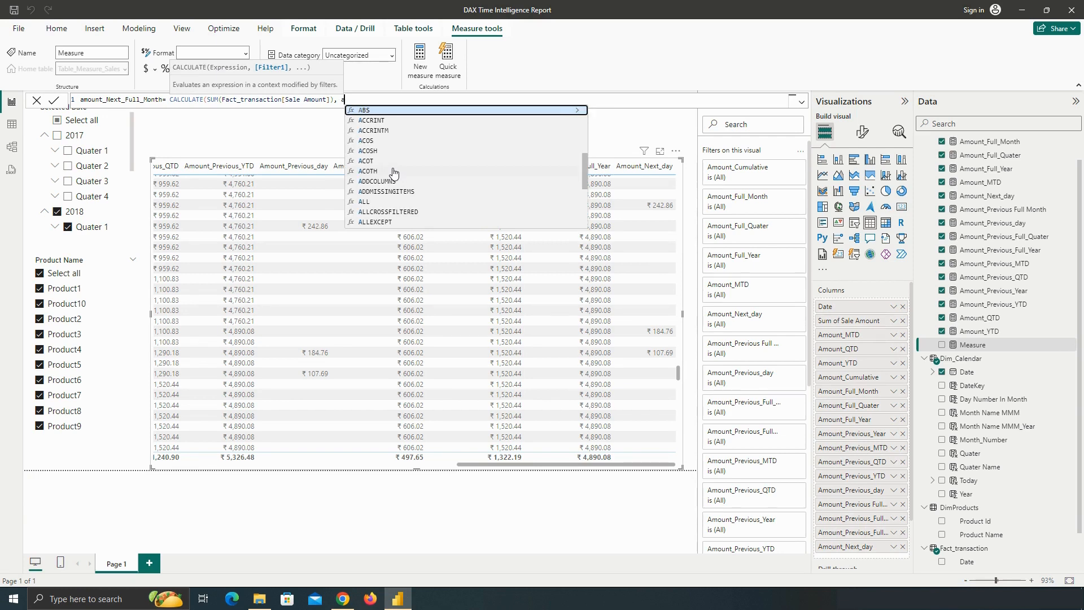
type("di")
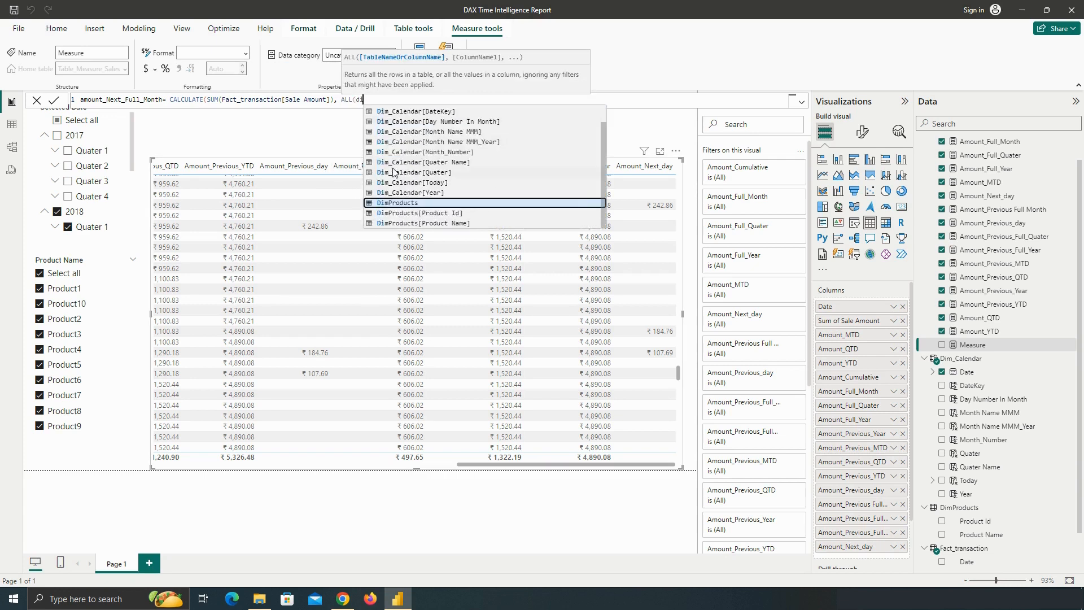
type("m_c")
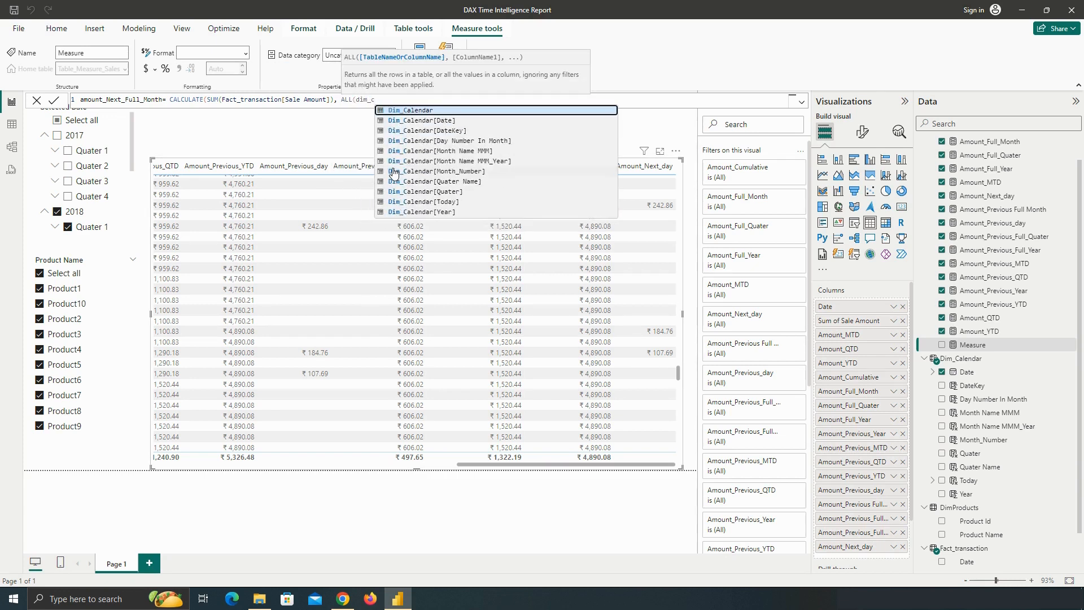
key("Tab")
type("),")
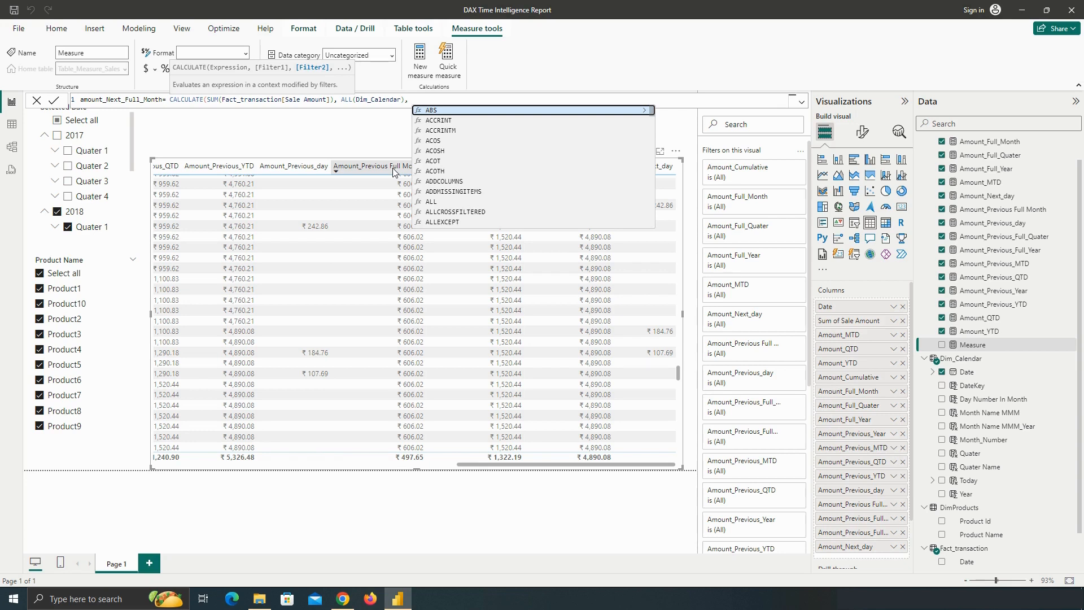
Insert the NEXTMONTH function as the second filter of the amount_Next_Full_Month formula
type("ne")
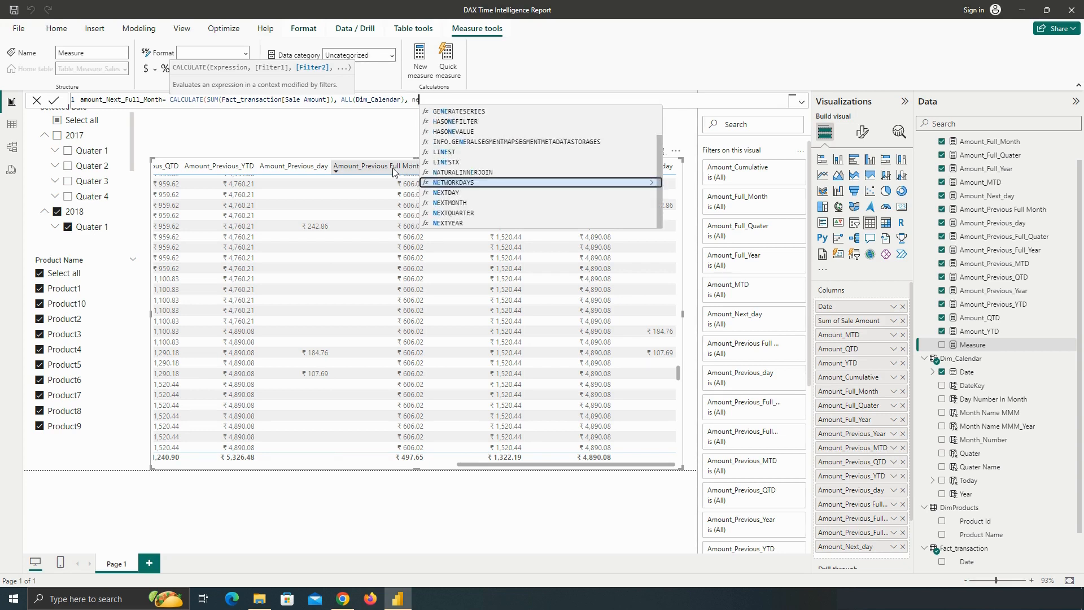
key("Down")
key("Down")
key("Tab")
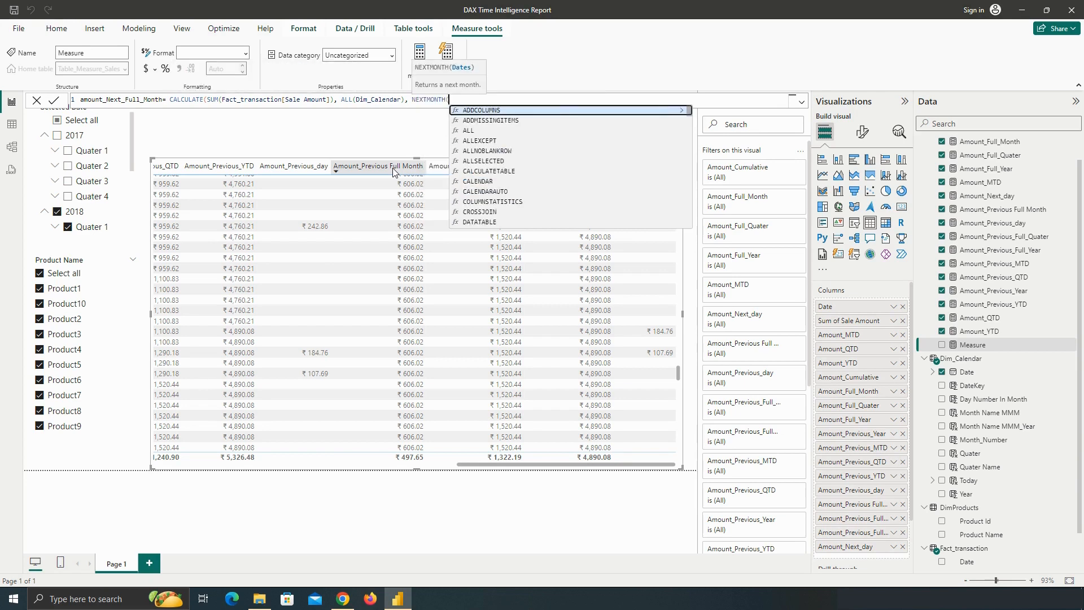
Use Dim_Calendar[Date] as the NEXTMONTH argument, close the formula and commit the amount_Next_Full_Month measure
type("(")
key("BackSpace")
type("c")
key("BackSpace")
type("date")
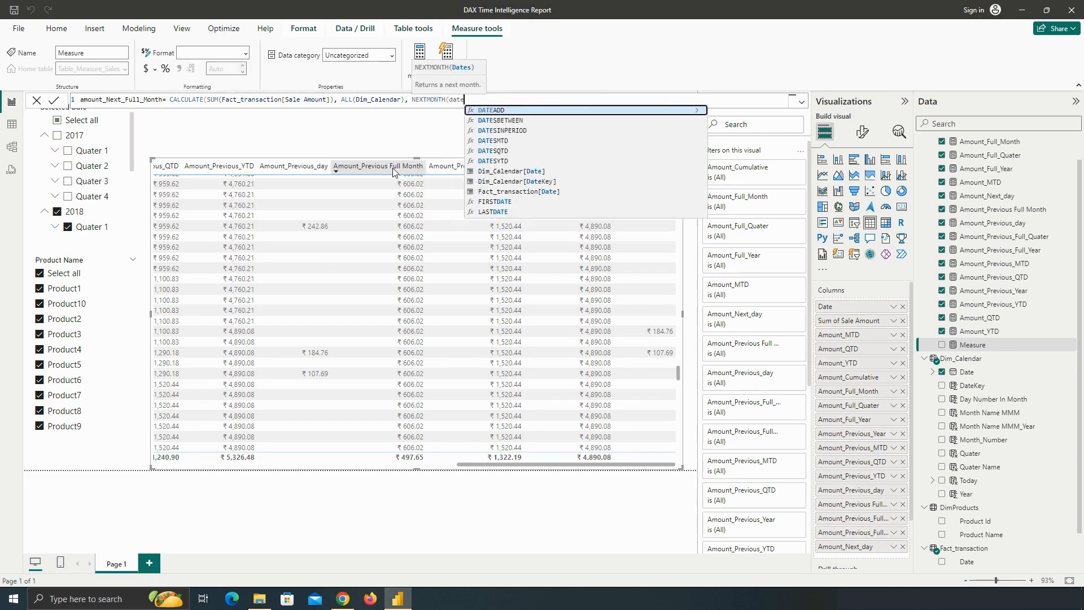
key("Down")
key("Down")
key("Down")
key("Down")
key("Down")
key("Down")
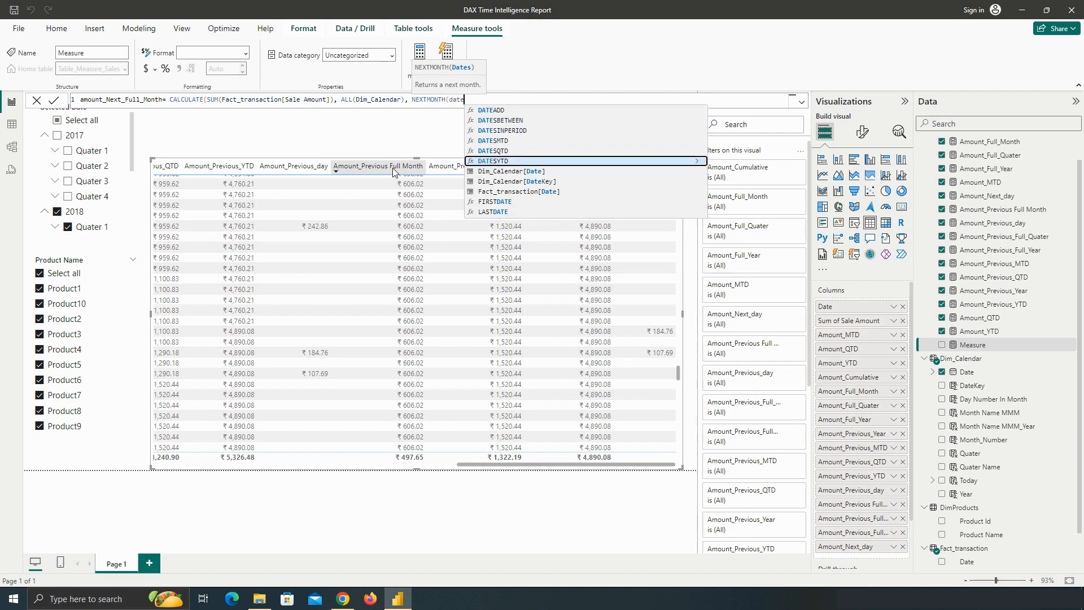
key("Tab")
type("))")
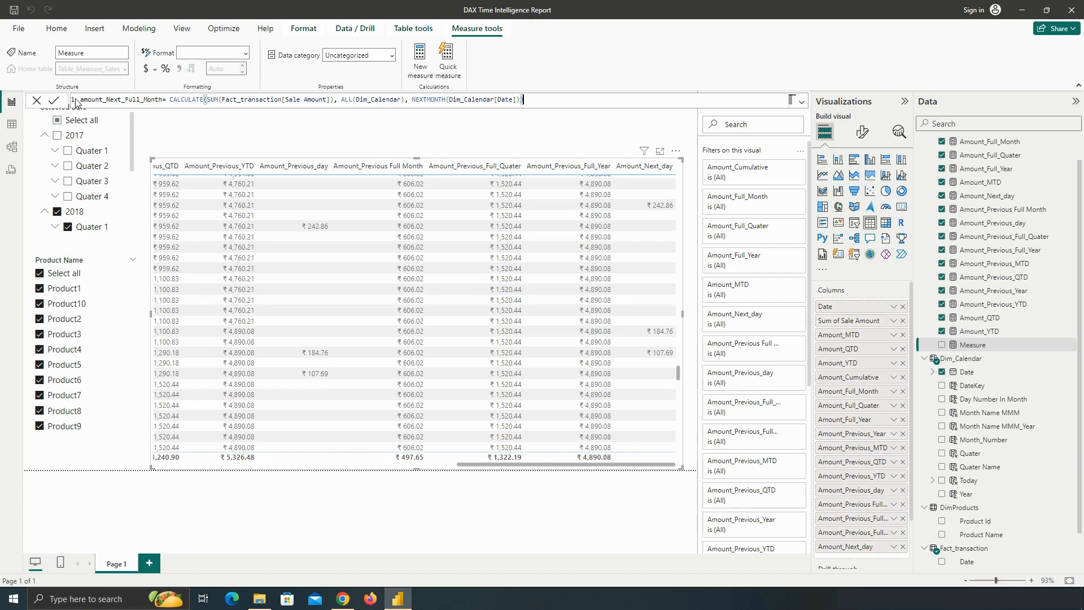
left_click(54, 101)
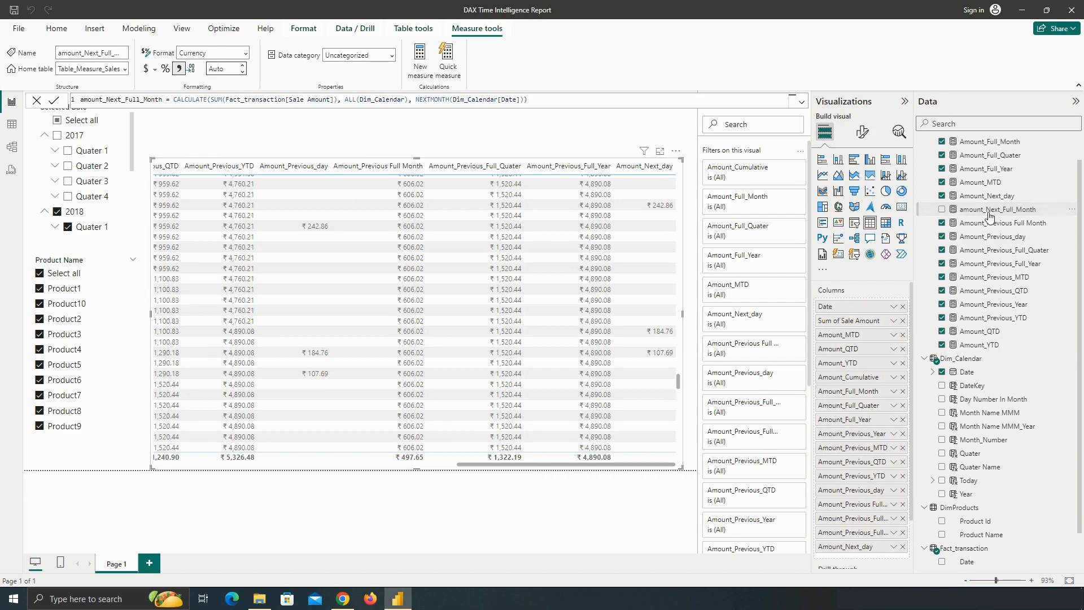
Capitalize the measure's name to Amount_Next_Full_Month and set its format to 2 decimal places
left_click(84, 100)
type("A")
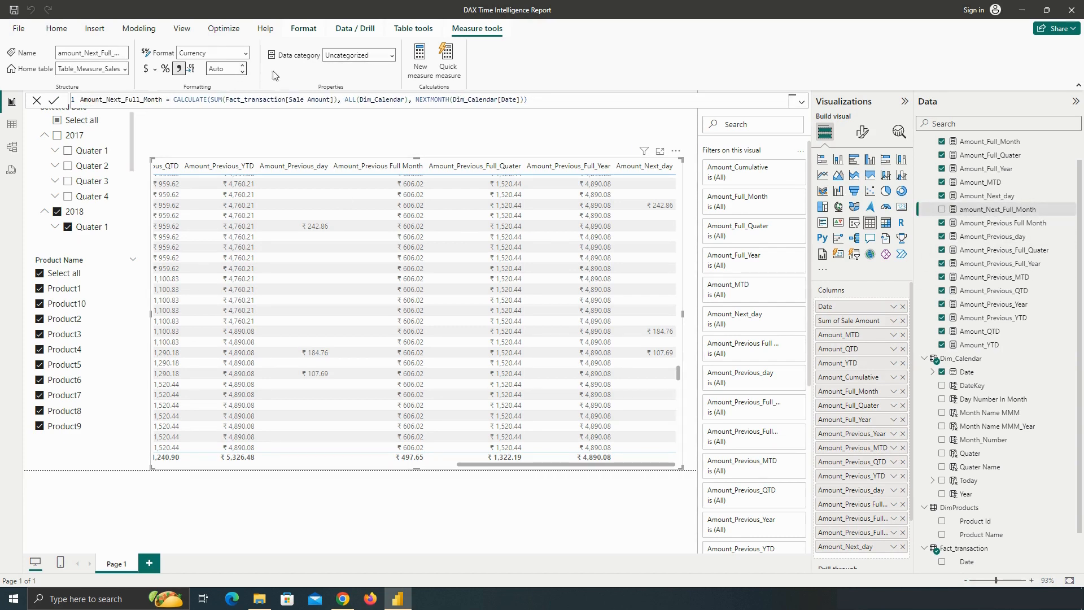
left_click(218, 70)
type("2")
Add Amount_Next_Full_Month to the table visual as a column
left_click(942, 210)
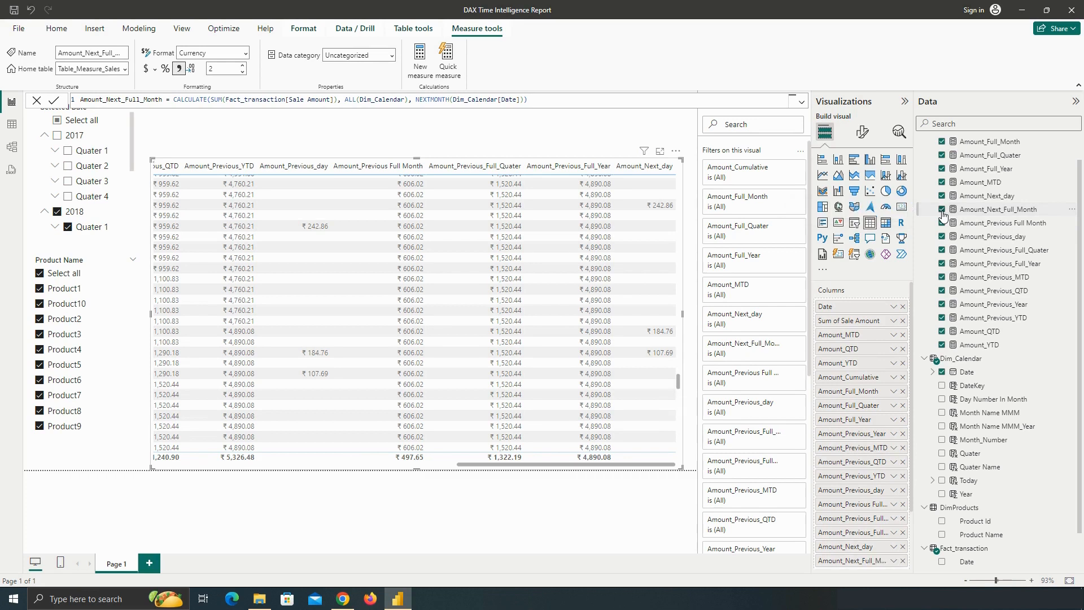
Create a new measure from a copy of the Amount_Next_Full_Month formula
left_click_drag(641, 465, 670, 469)
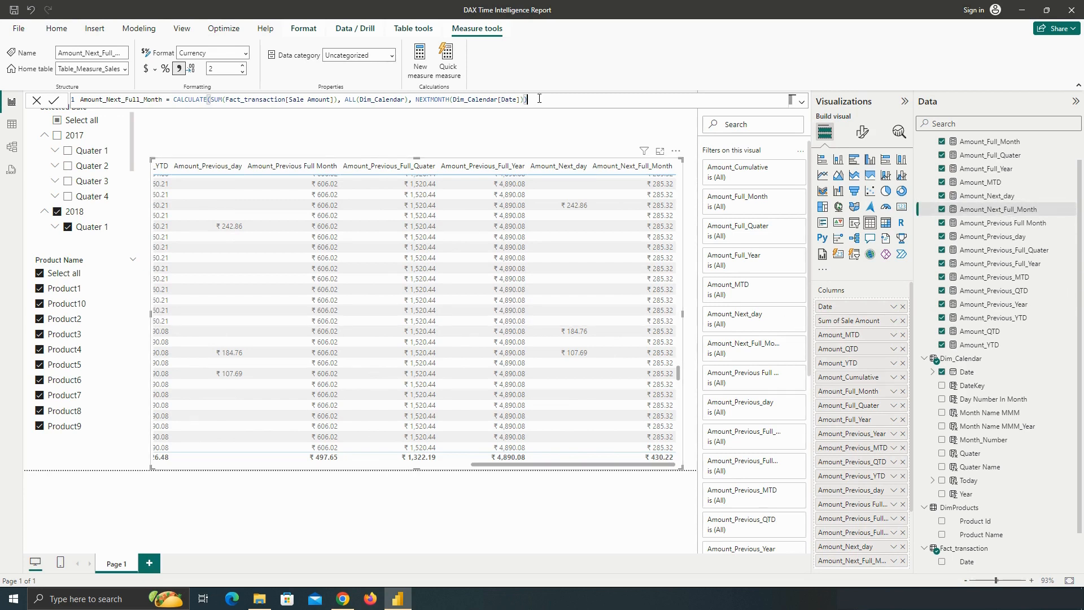
key("ctrl+a")
key("ctrl+c")
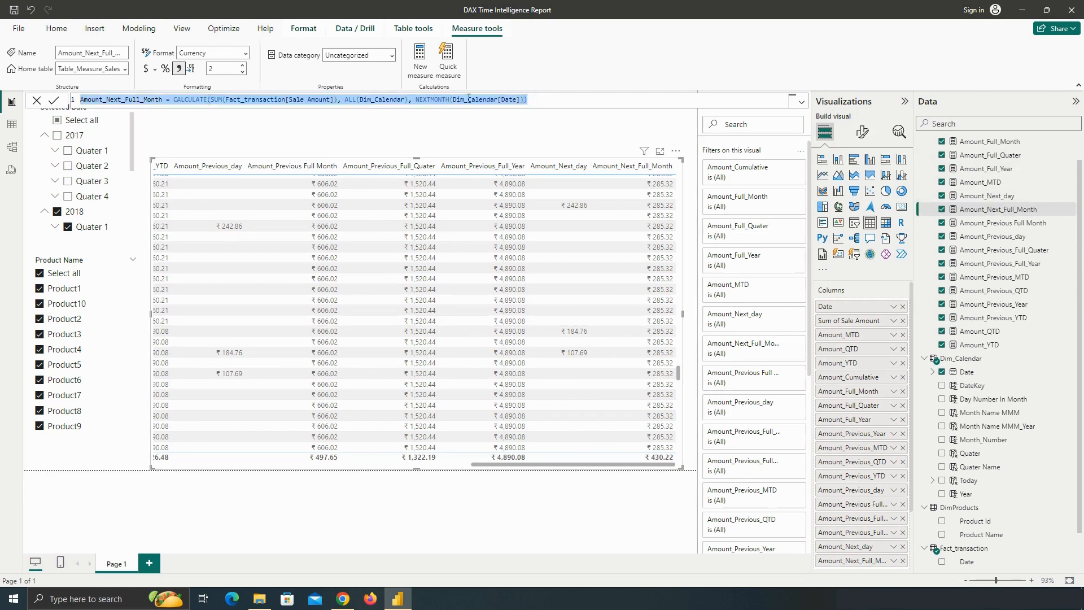
left_click(424, 66)
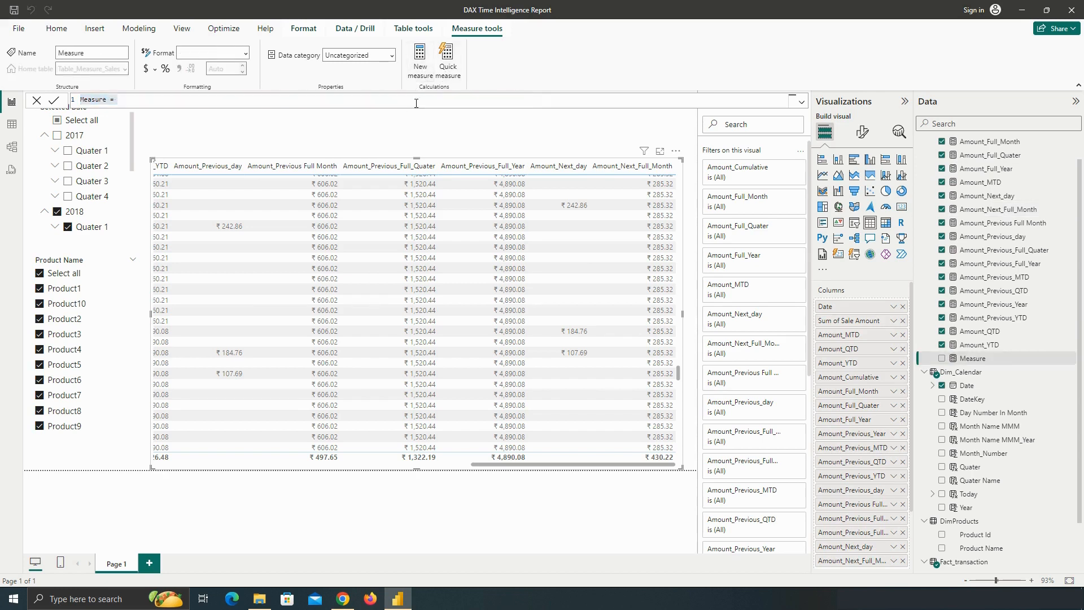
key("ctrl+v")
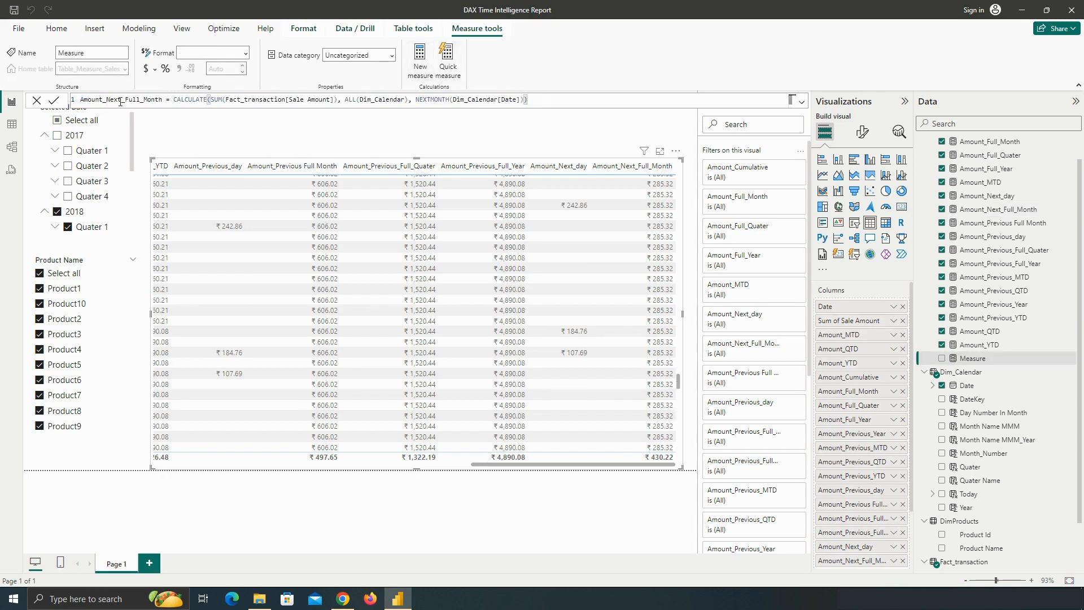
Change the measure name in the pasted formula to Amount_Next_Full_Quater
double_click(162, 100)
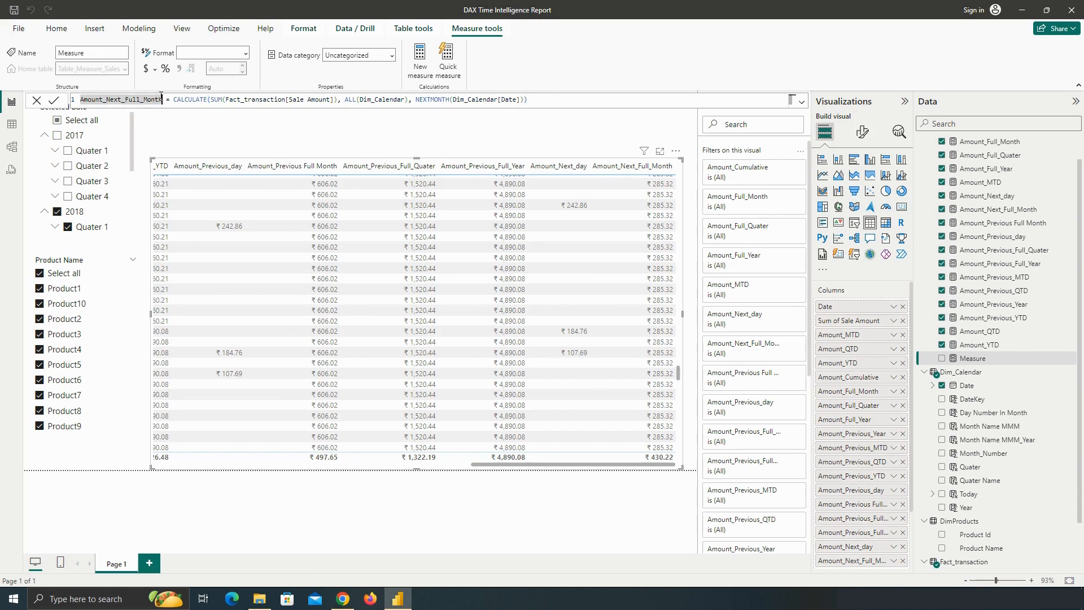
type("Amount_Next_Full_")
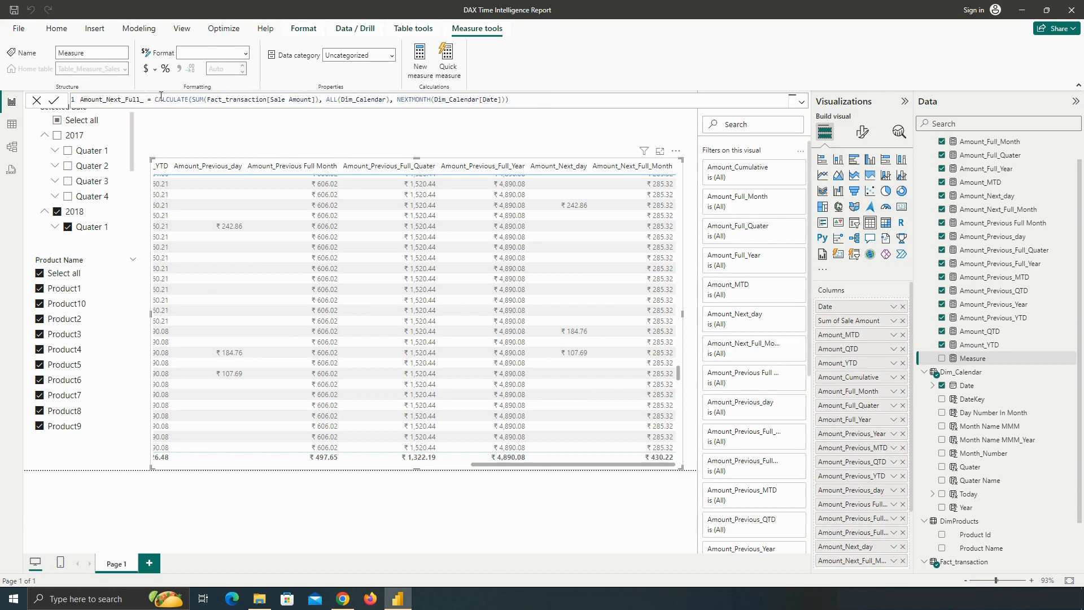
type("A")
type("uater")
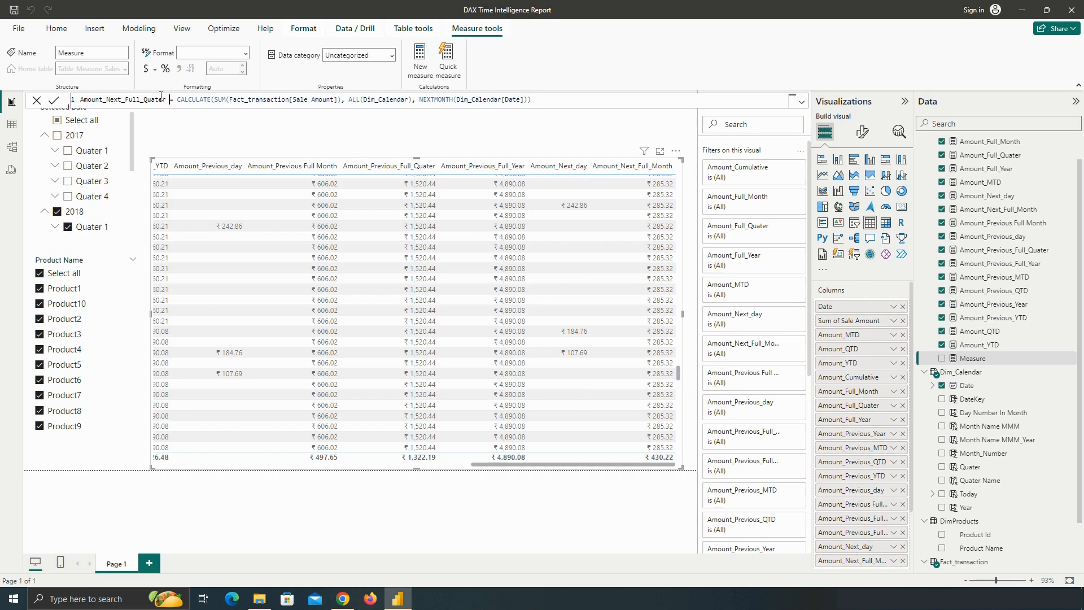
Replace NEXTMONTH with NEXTQUARTER in the Amount_Next_Full_Quater formula and commit the measure
key("Right")
key("Right")
key("Right")
key("Right")
key("Right")
key("Right")
key("Right")
key("Right")
key("Right")
key("Right")
key("Right")
key("Right")
key("Right")
key("Right")
key("Right")
key("Right")
key("Right")
key("Right")
key("Right")
key("Right")
key("Right")
key("Right")
key("Right")
key("Right")
key("Right")
key("Right")
key("Right")
key("Right")
key("Right")
key("BackSpace")
key("BackSpace")
key("BackSpace")
key("BackSpace")
key("BackSpace")
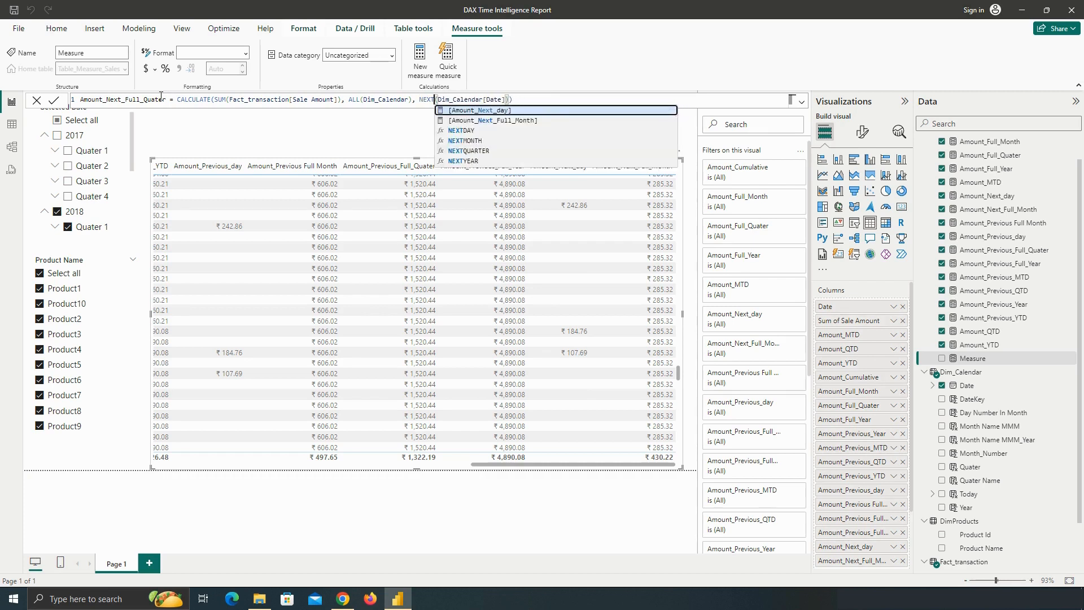
type("qu")
key("Tab")
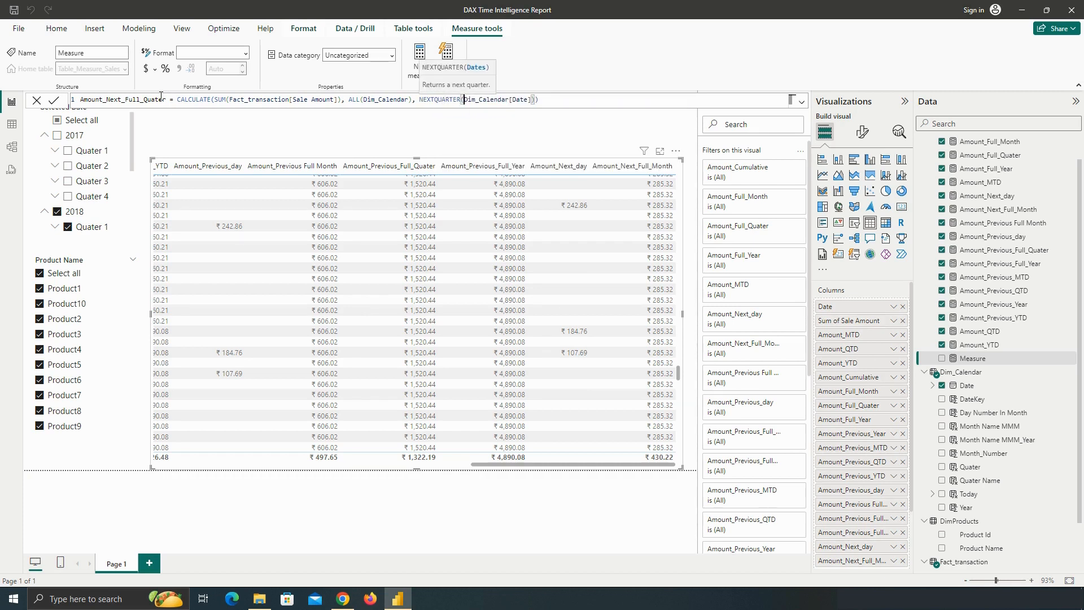
left_click(54, 101)
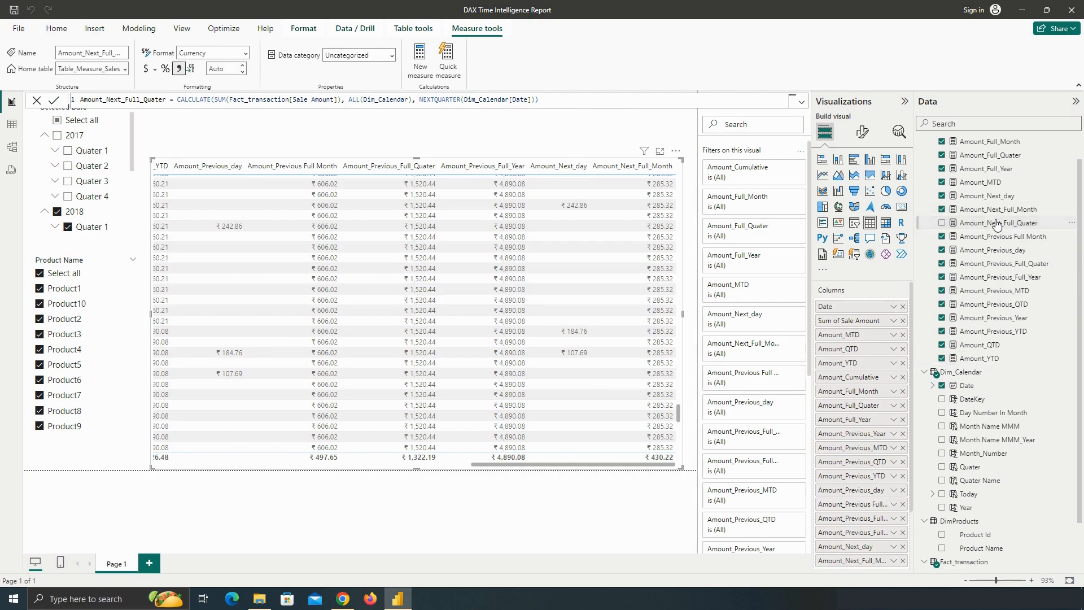
Set Amount_Next_Full_Quater to 2 decimal places and add it to the table visual
left_click(225, 69)
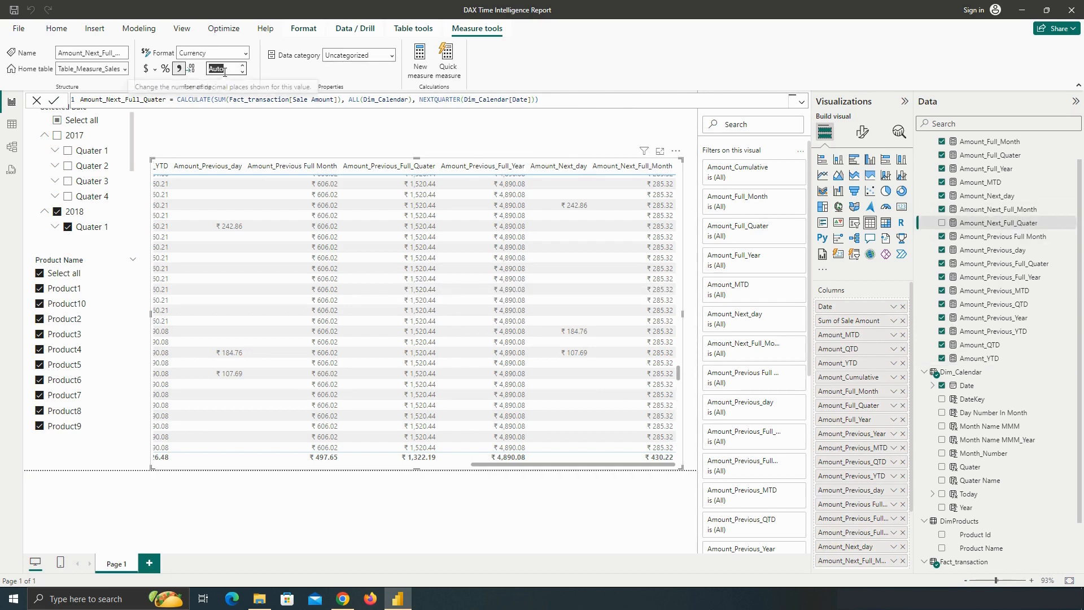
type("2")
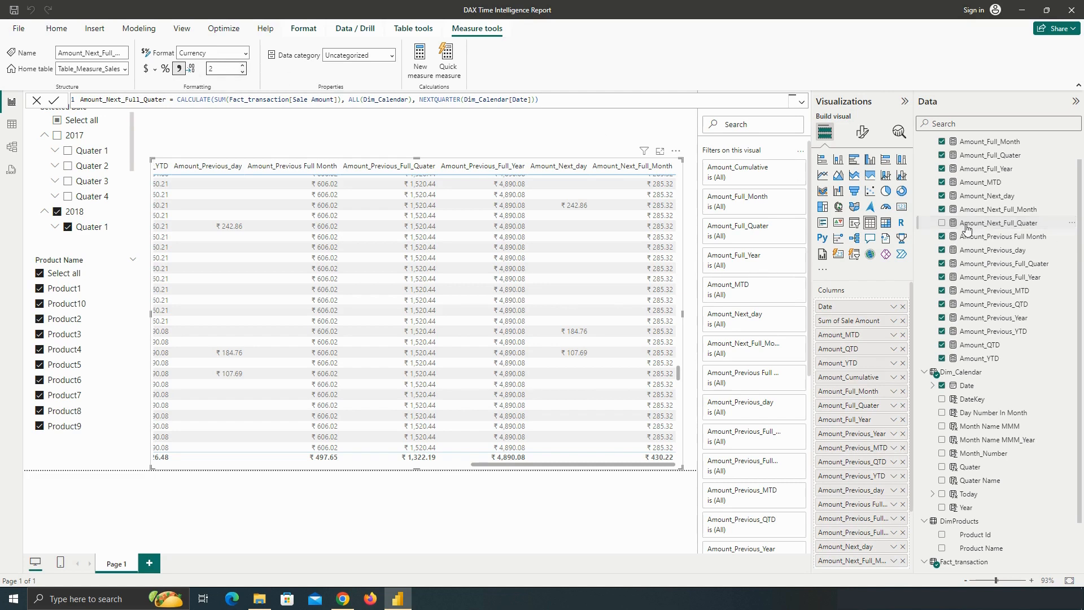
left_click(941, 223)
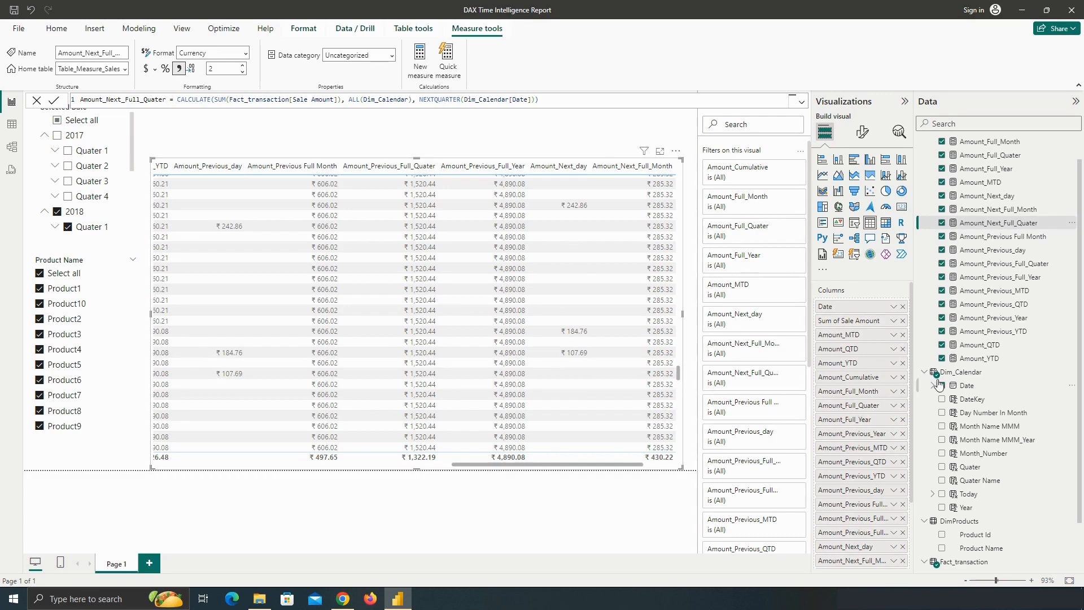
Create another measure and paste the copied Amount_Next_Full_Month formula into it
left_click(1003, 223)
left_click(413, 68)
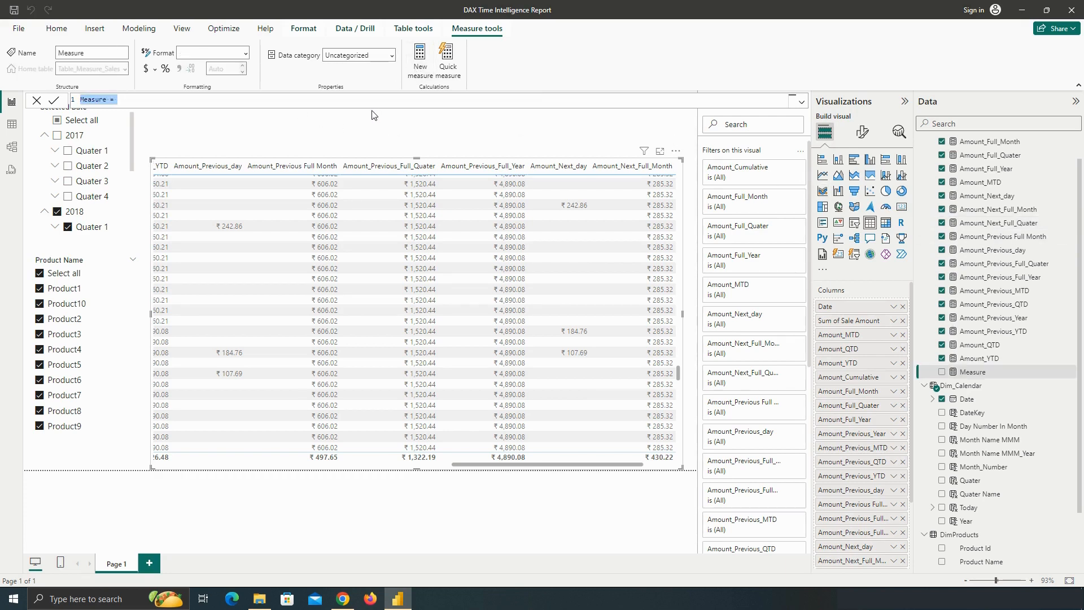
key("ctrl+v")
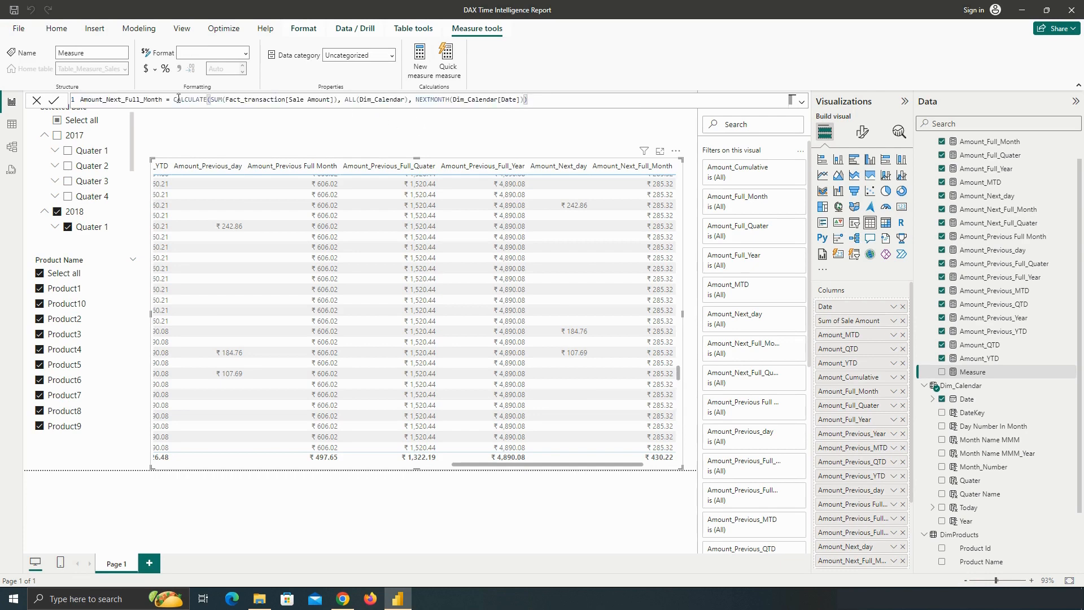
Change the measure name in the pasted formula to Amount_Next_Full_Year
left_click(163, 100)
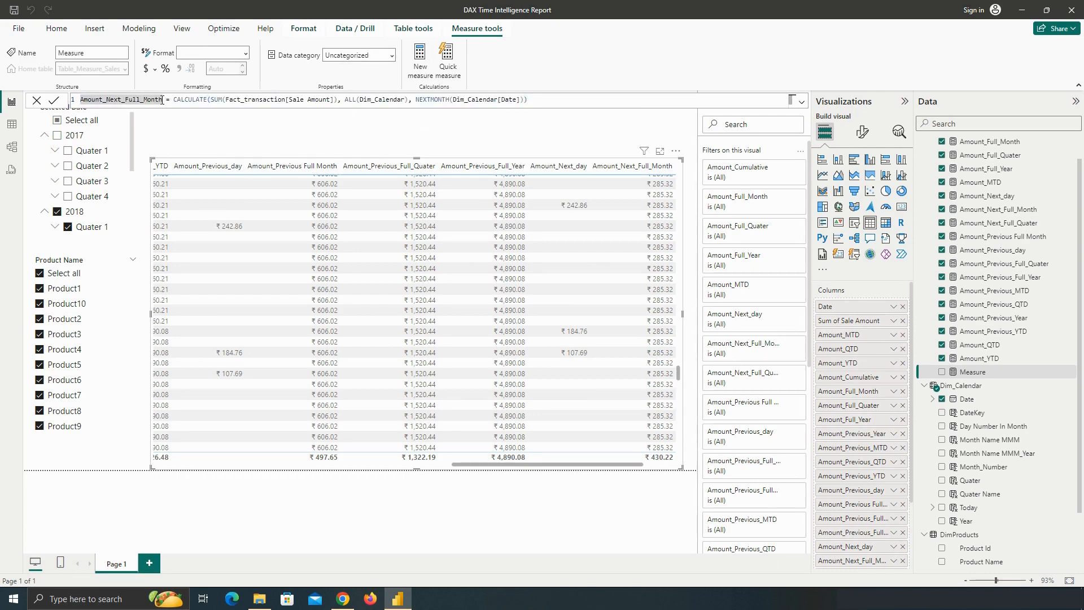
key("BackSpace")
key("BackSpace")
key("BackSpace")
key("BackSpace")
key("BackSpace")
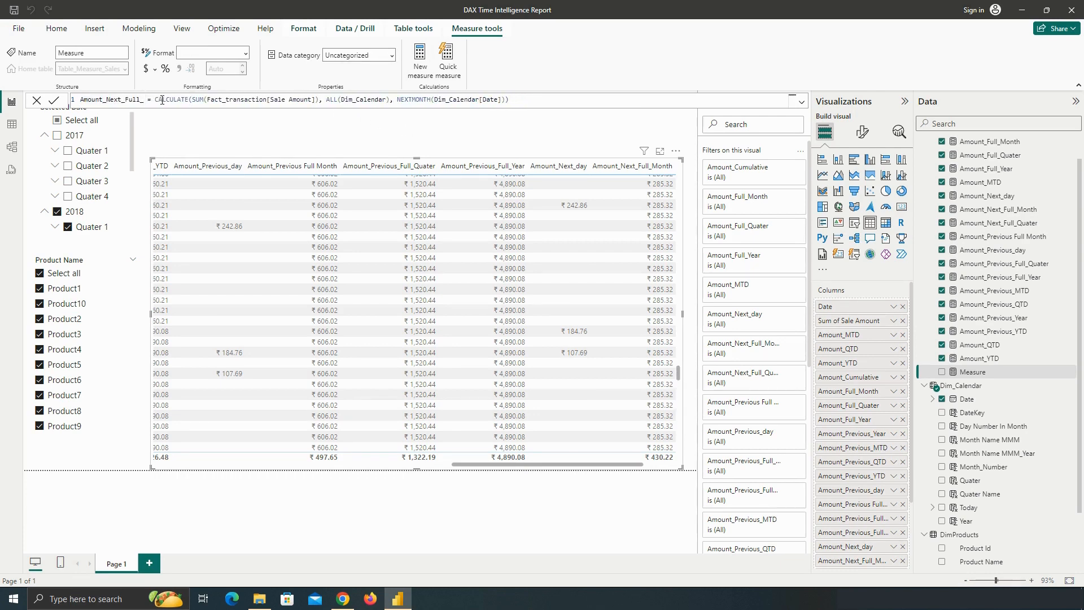
type("Year")
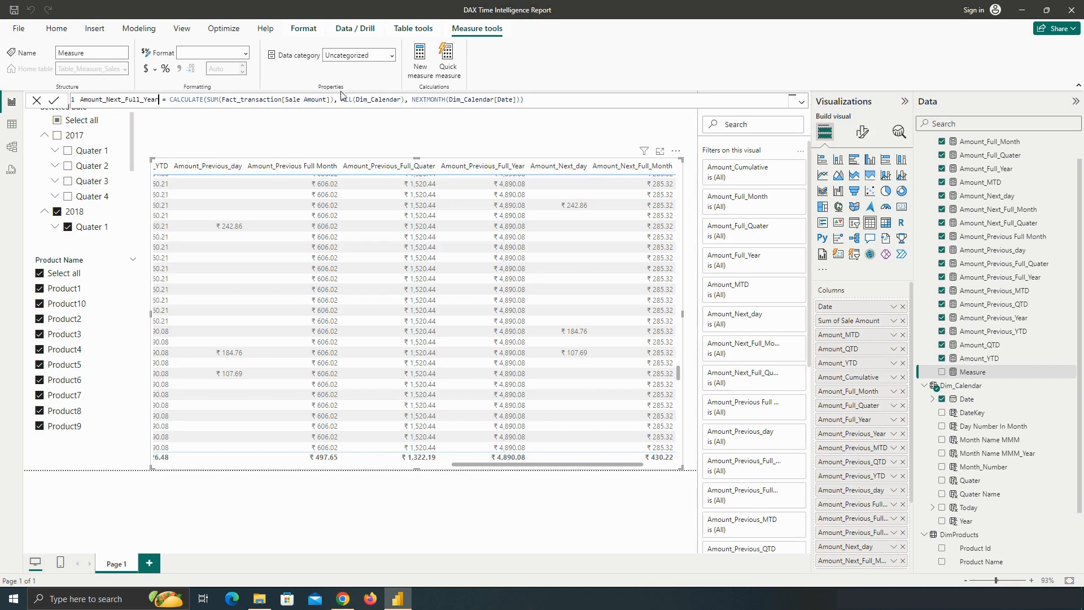
Replace NEXTMONTH with NEXTYEAR in the Amount_Next_Full_Year formula and commit the measure
double_click(436, 100)
type("nect")
key("BackSpace")
key("BackSpace")
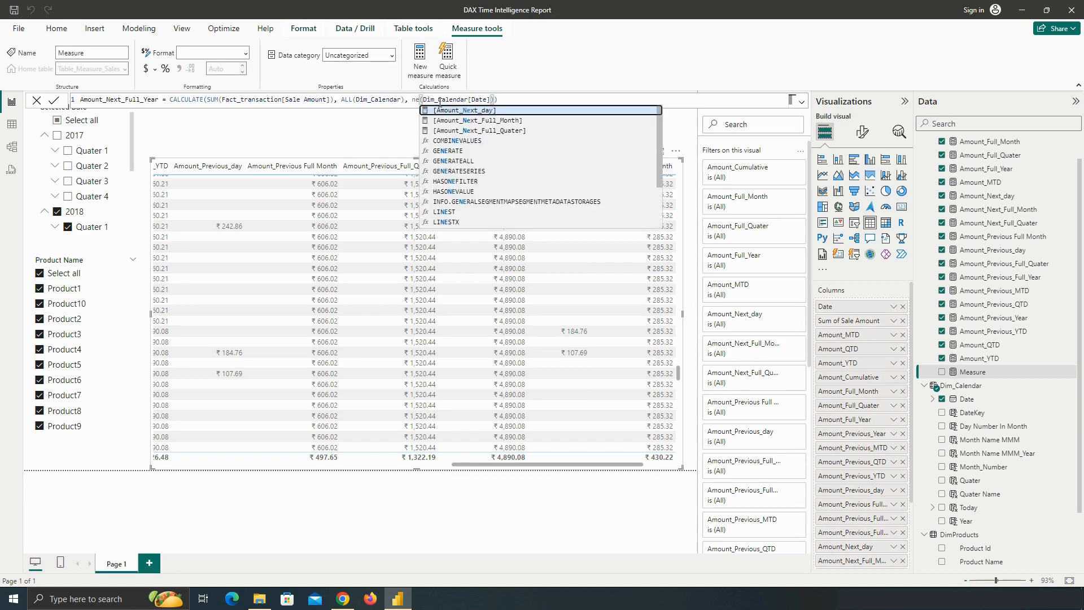
type("xt")
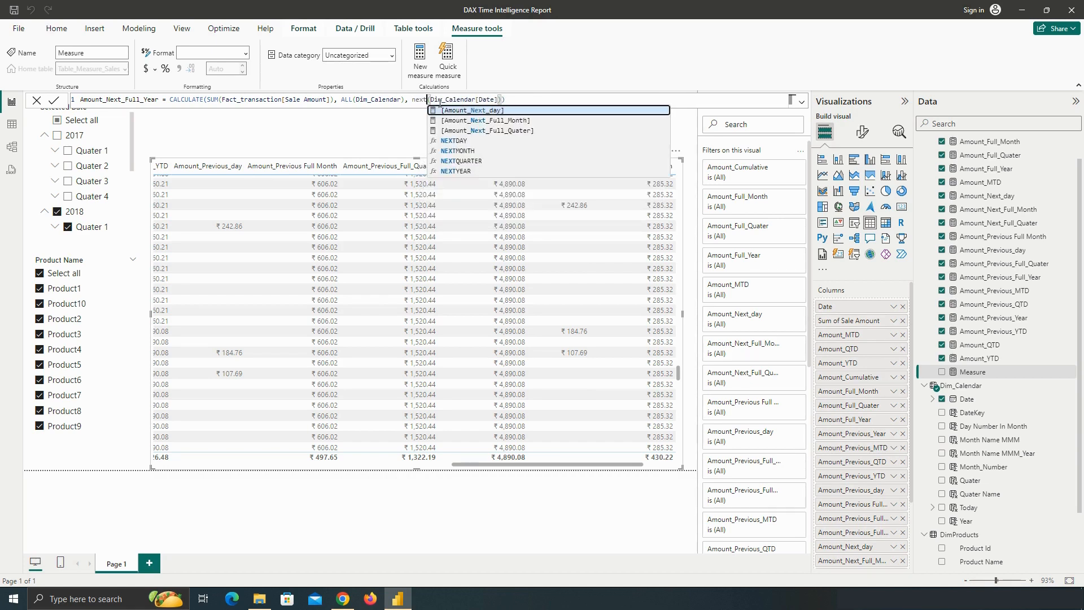
key("Down")
key("Down")
key("Down")
key("Down")
key("Down")
key("Down")
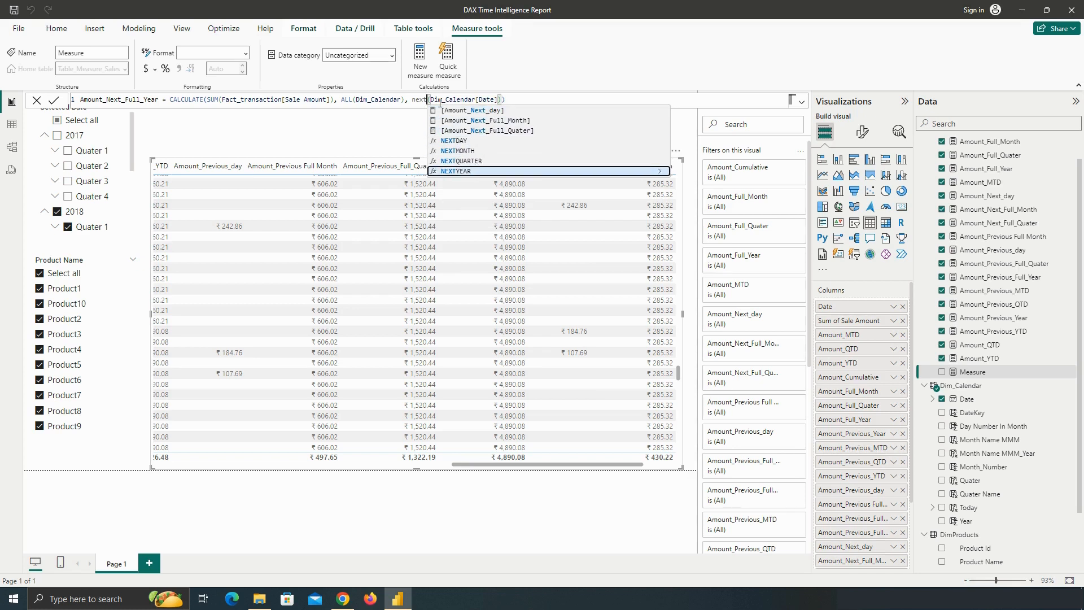
key("Tab")
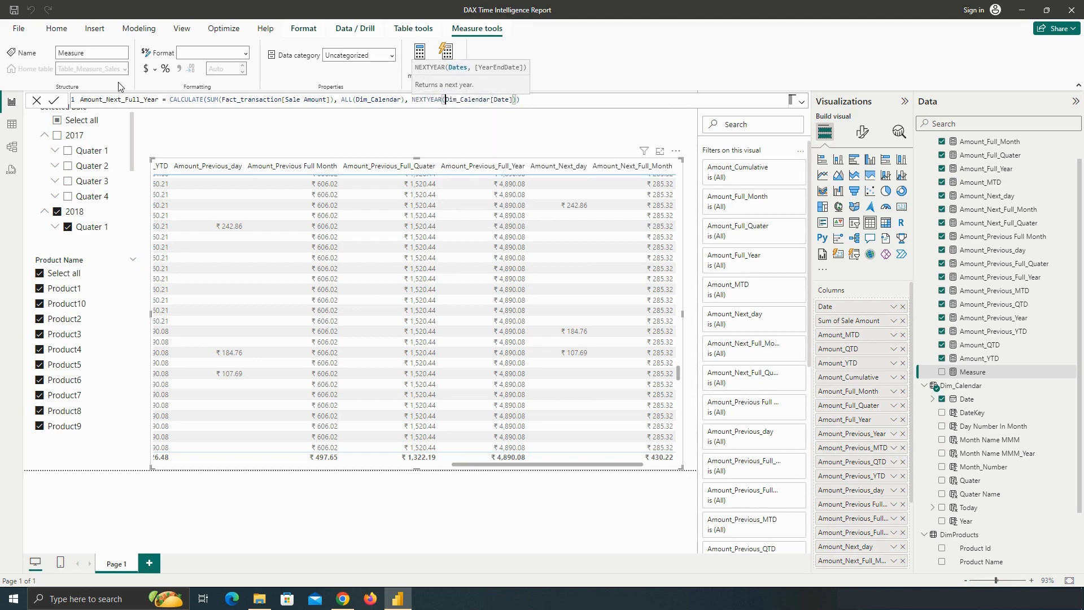
left_click(54, 101)
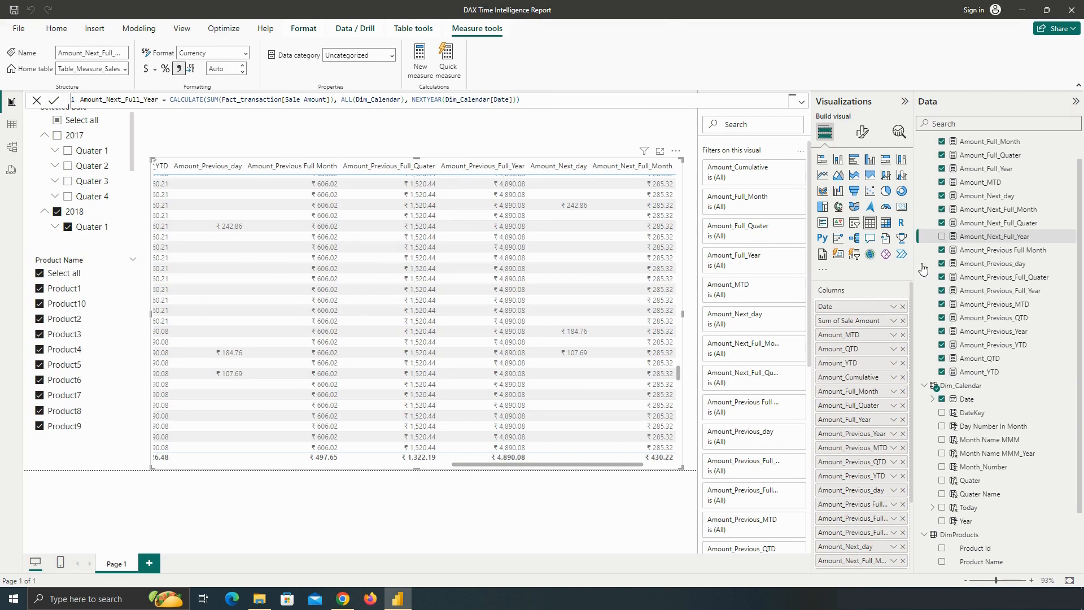
Add Amount_Next_Full_Year to the table visual and set its format to 2 decimal places
left_click(943, 240)
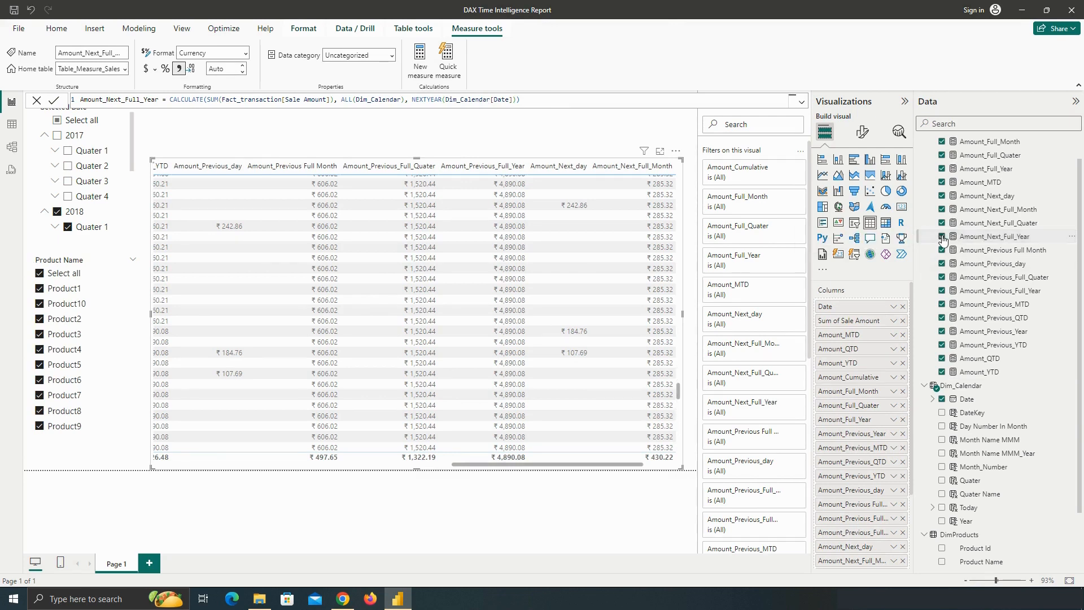
left_click_drag(613, 464, 674, 464)
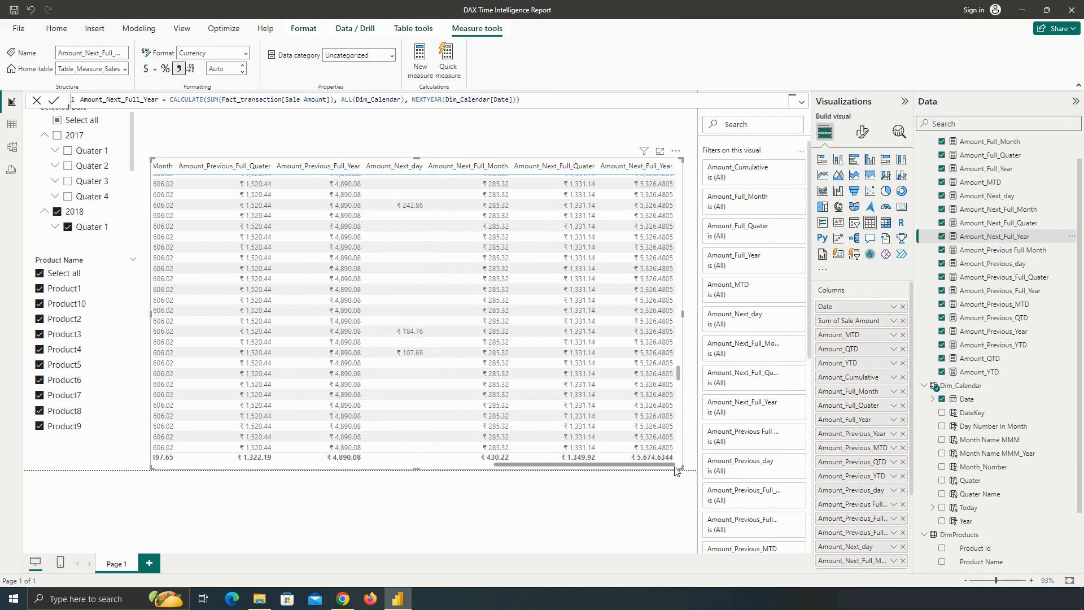
left_click(1023, 240)
left_click(233, 69)
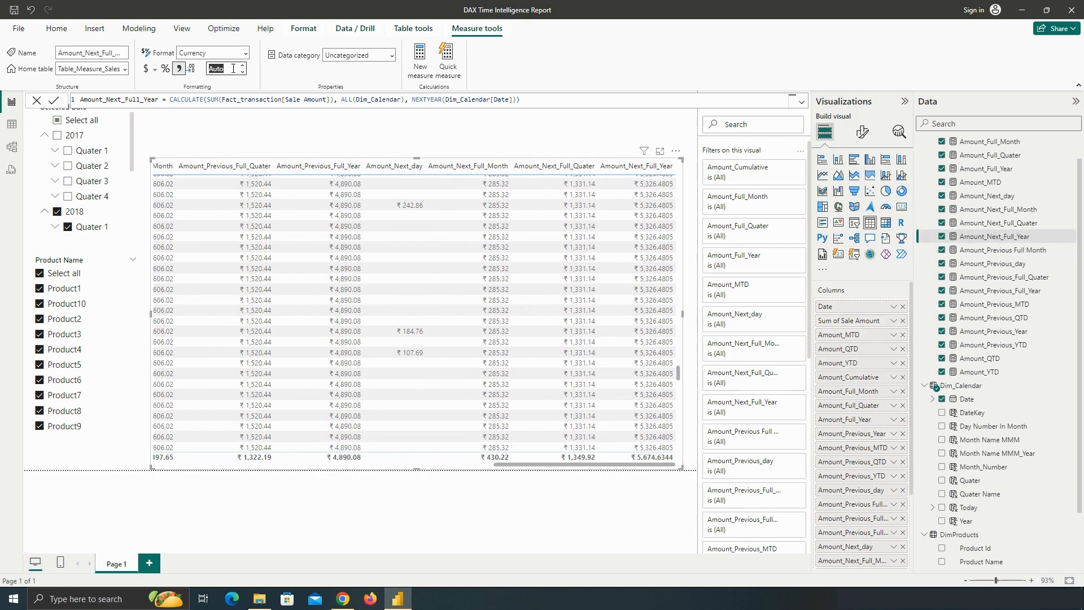
key("BackSpace")
type("2")
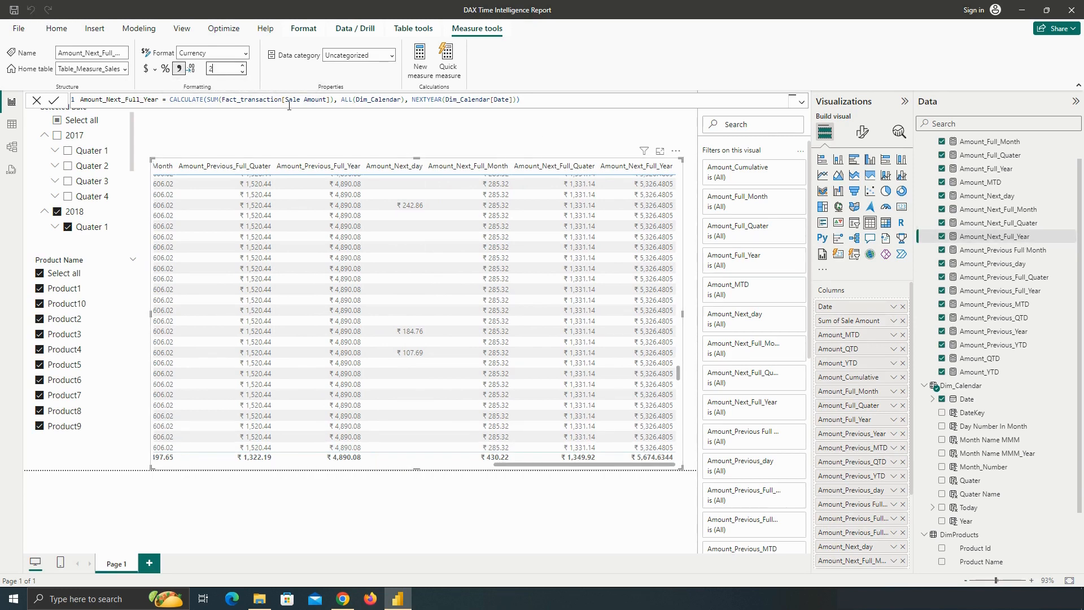
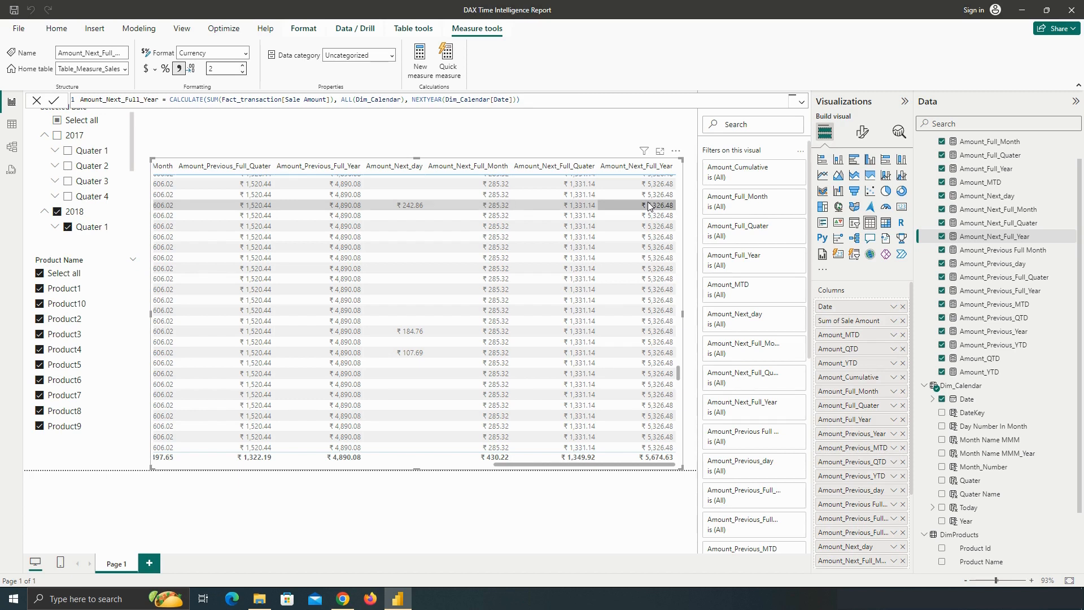
Create a new measure in Table_Measure_Sales and fill it with the copied Amount_Next_Full_Month formula
scroll(988, 153, "up", 1)
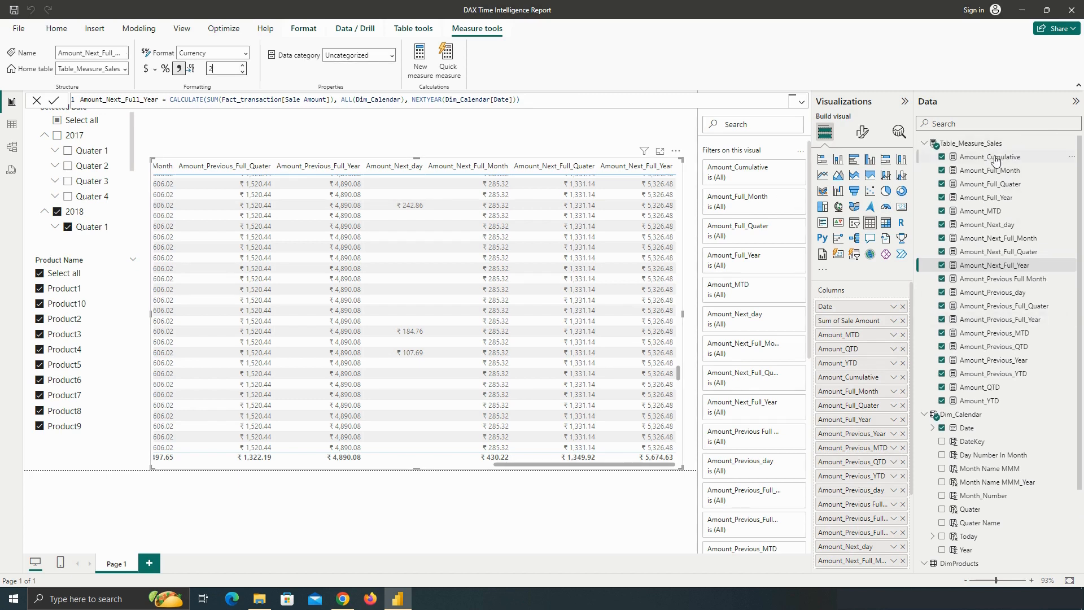
left_click(980, 145)
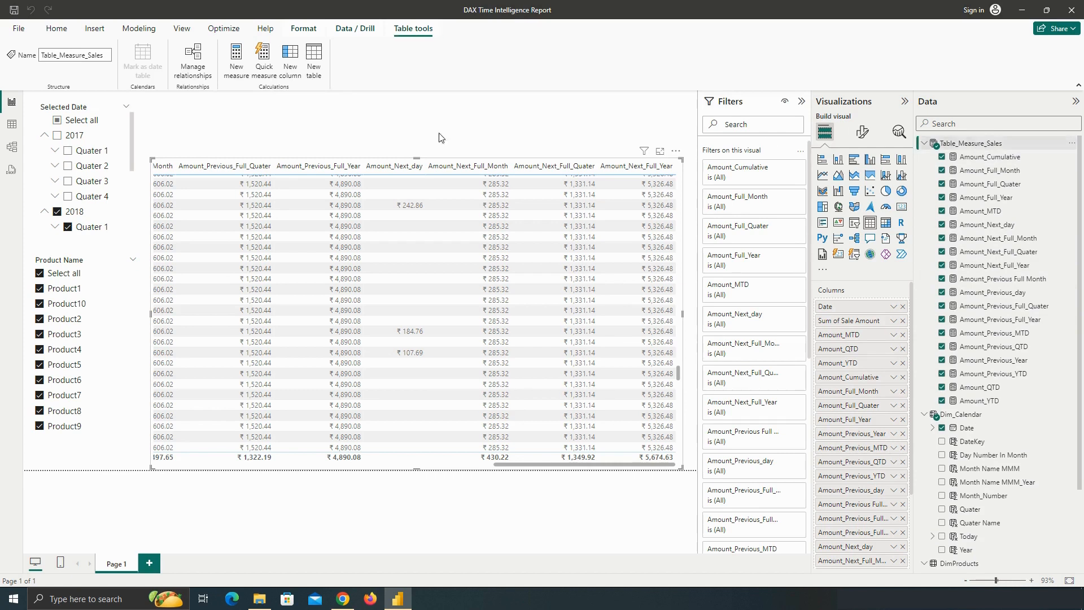
left_click(237, 69)
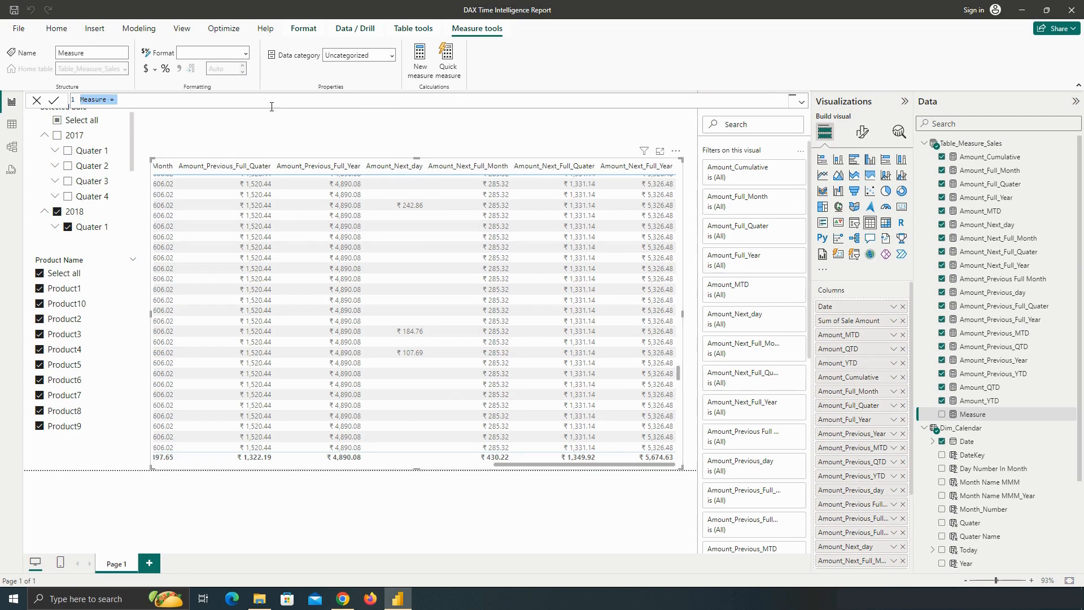
type("Amount_Next_Full_Month = CALCULATE(SUM(Fact_transaction[Sale Amount]), ALL(Dim_Calendar), NEXTMONTH(Dim_Calendar[Date]))")
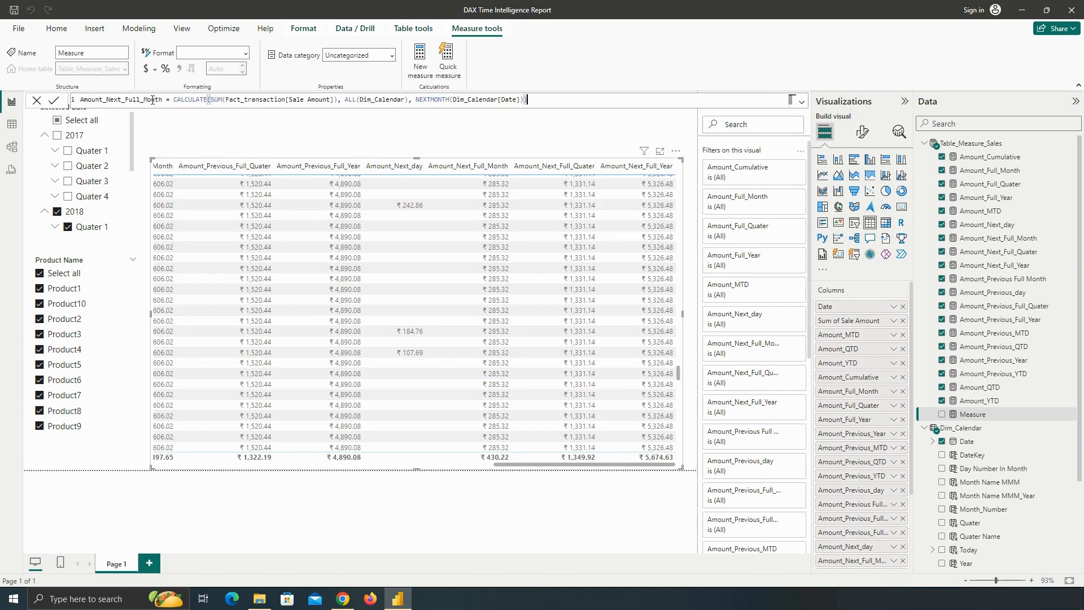
Change the measure name in the copied formula to Amount_Next_mtd
double_click(162, 101)
key("BackSpace")
key("BackSpace")
key("BackSpace")
key("BackSpace")
key("BackSpace")
key("BackSpace")
key("BackSpace")
key("BackSpace")
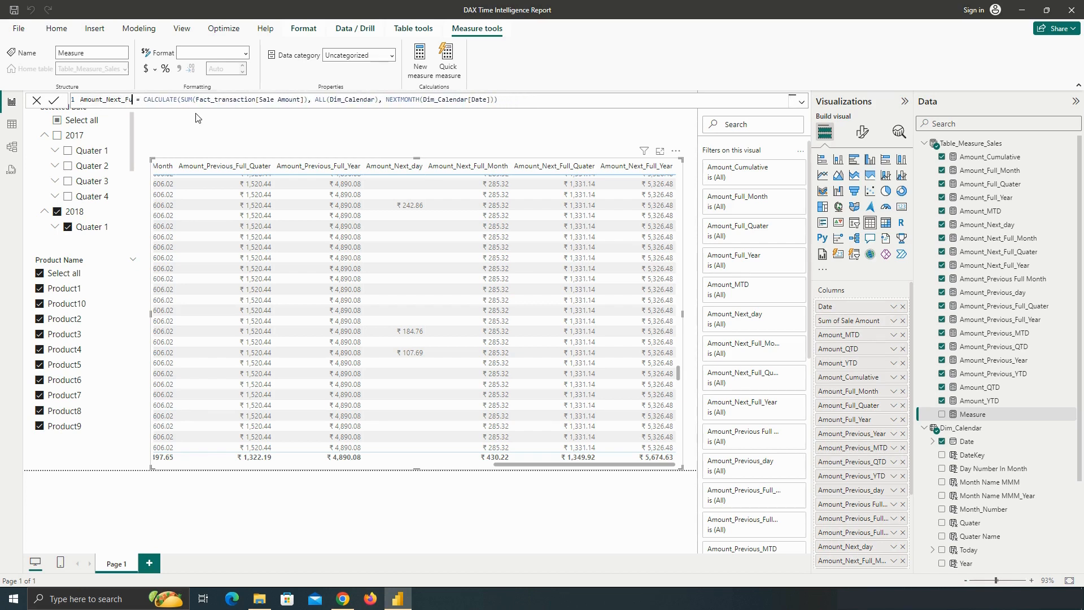
key("BackSpace")
key("BackSpace")
type("mtd")
Replace the CALCULATE function with TOTALMTD in the Amount_Next_mtd formula
key("Right")
key("Right")
key("Right")
key("Right")
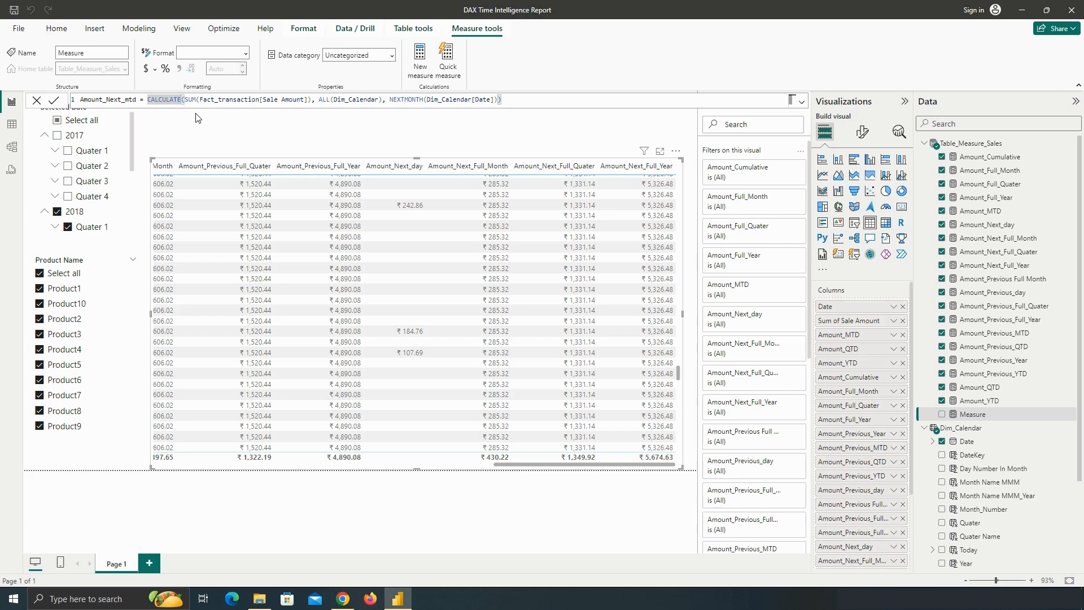
key("BackSpace")
key("BackSpace")
key("BackSpace")
key("BackSpace")
key("BackSpace")
key("BackSpace")
key("BackSpace")
key("BackSpace")
key("BackSpace")
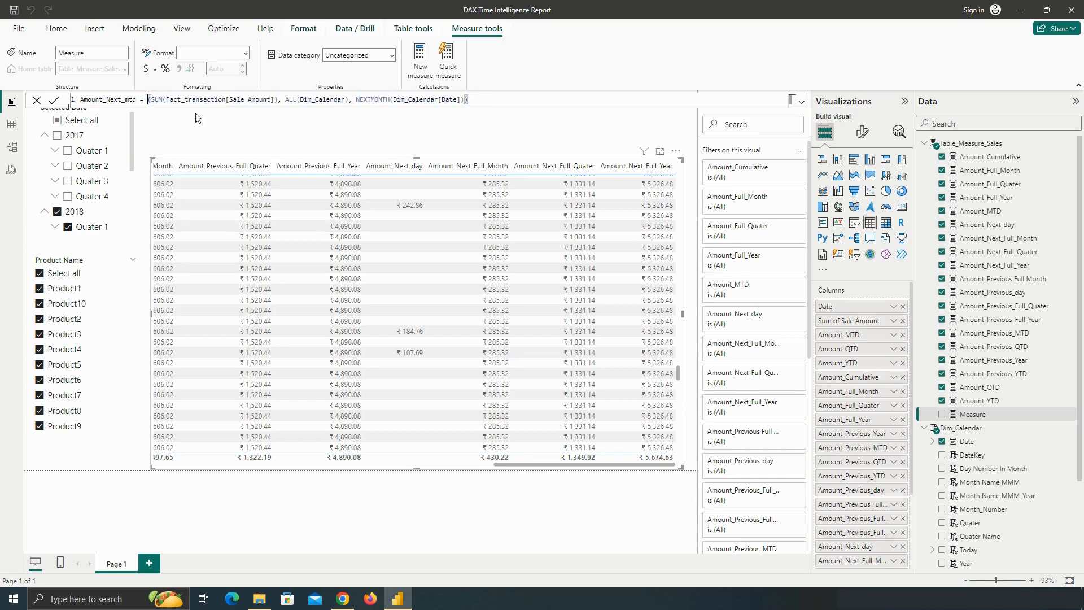
type("tot")
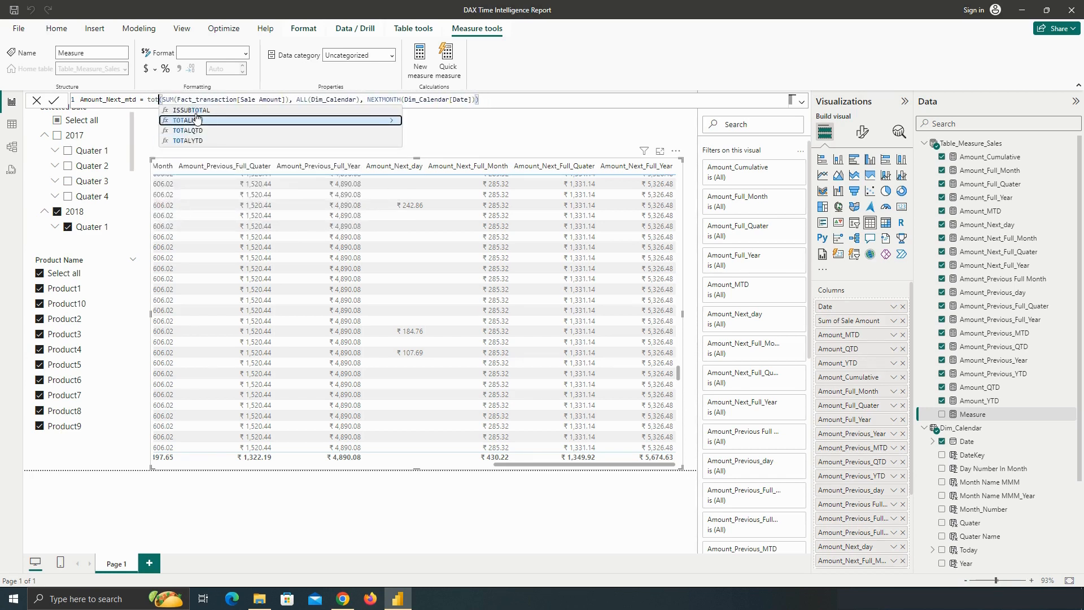
left_click(197, 120)
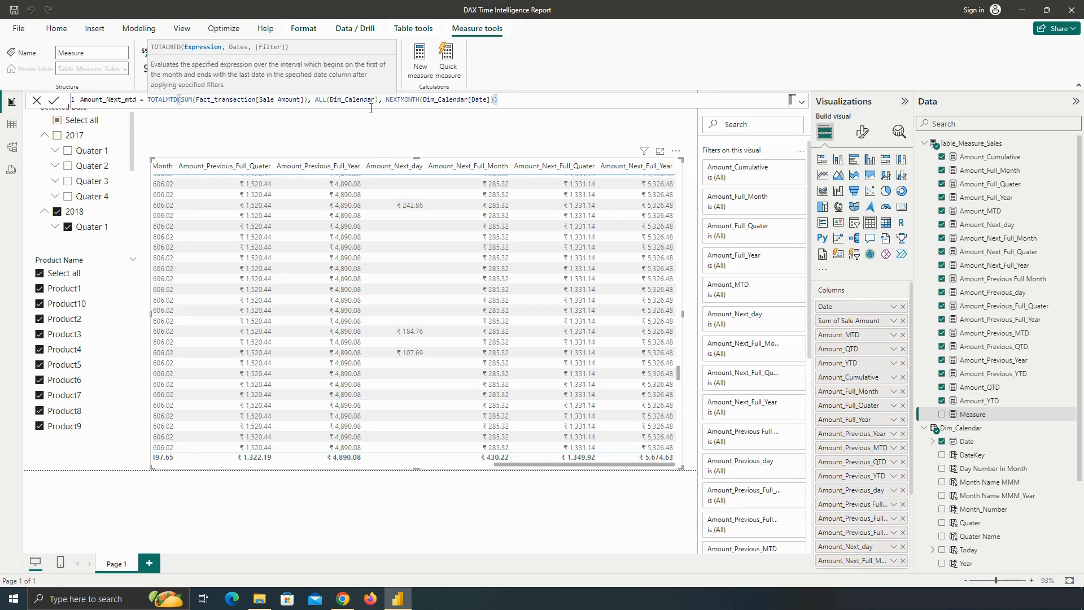
Move the ALL(Dim_Calendar) filter behind the NEXTMONTH argument in the TOTALMTD formula, separated by a comma
left_click_drag(382, 100, 315, 99)
key("ctrl+c")
key("BackSpace")
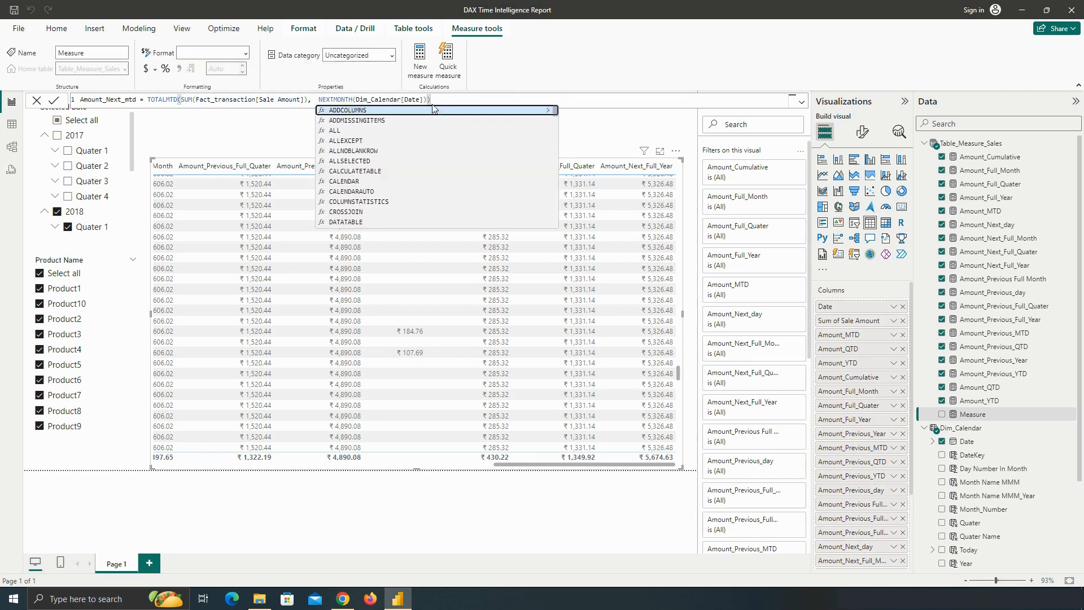
left_click(426, 100)
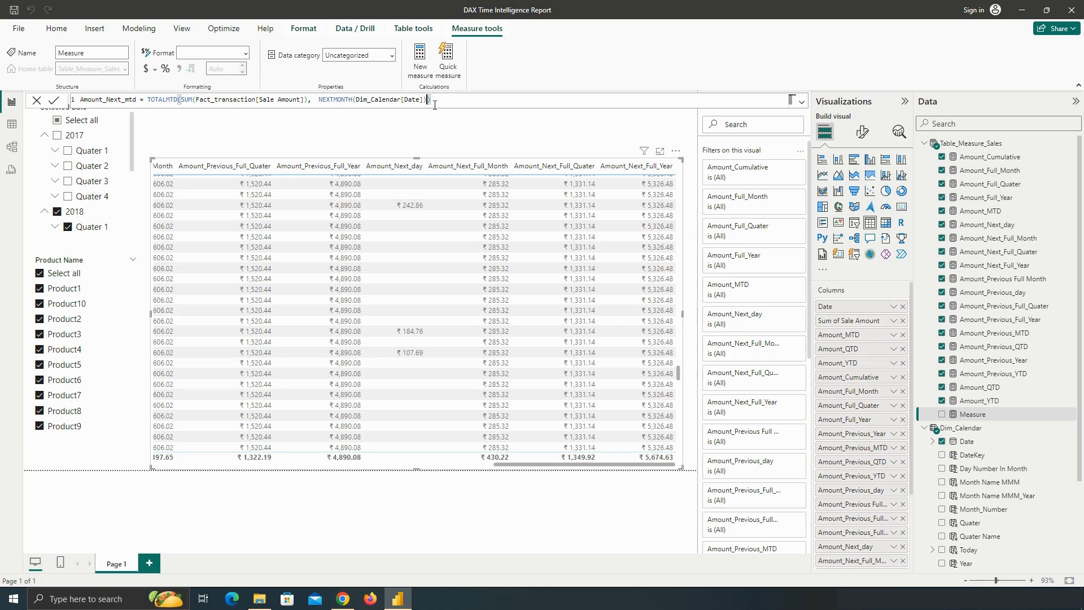
key("ctrl+v")
type(",")
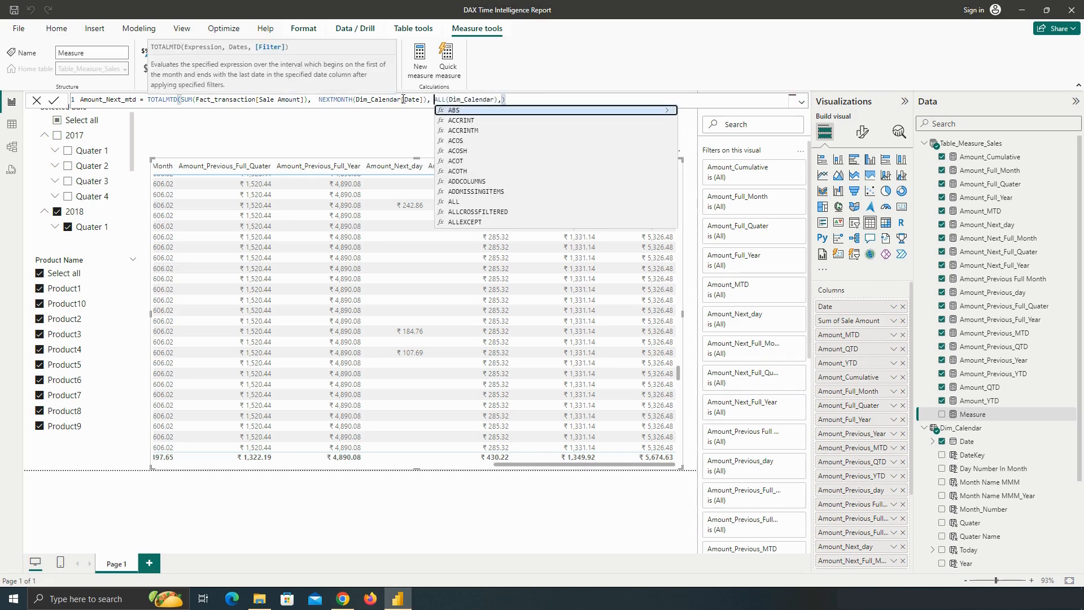
Replace NEXTMONTH(Dim_Calendar[Date]) in the Amount_Next_mtd formula with a DATEADD function that uses Dim_Calendar[Date] as its dates
left_click(360, 99)
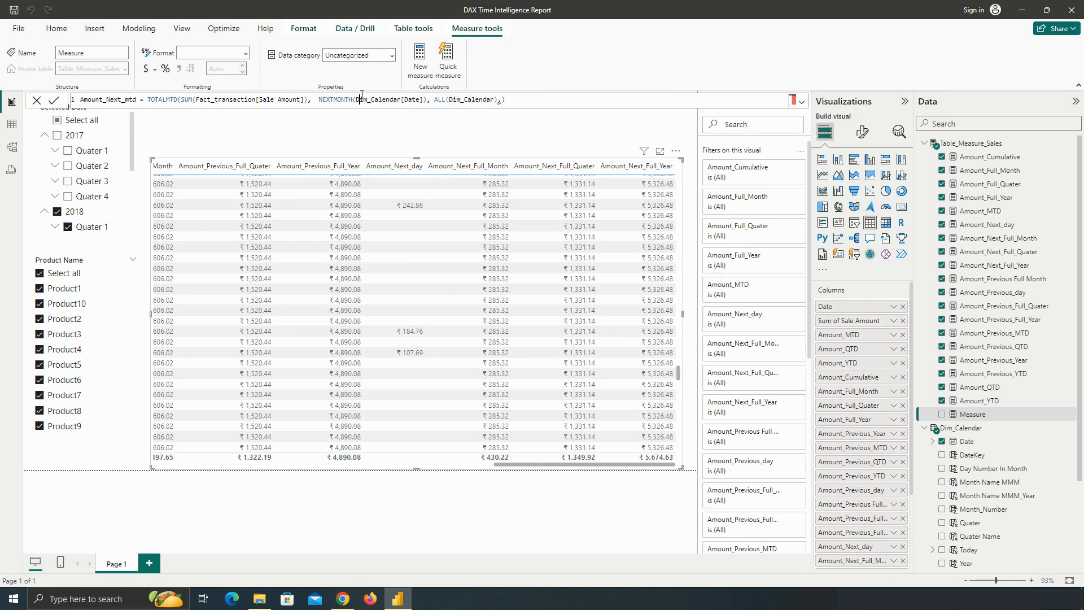
left_click_drag(319, 101, 406, 100)
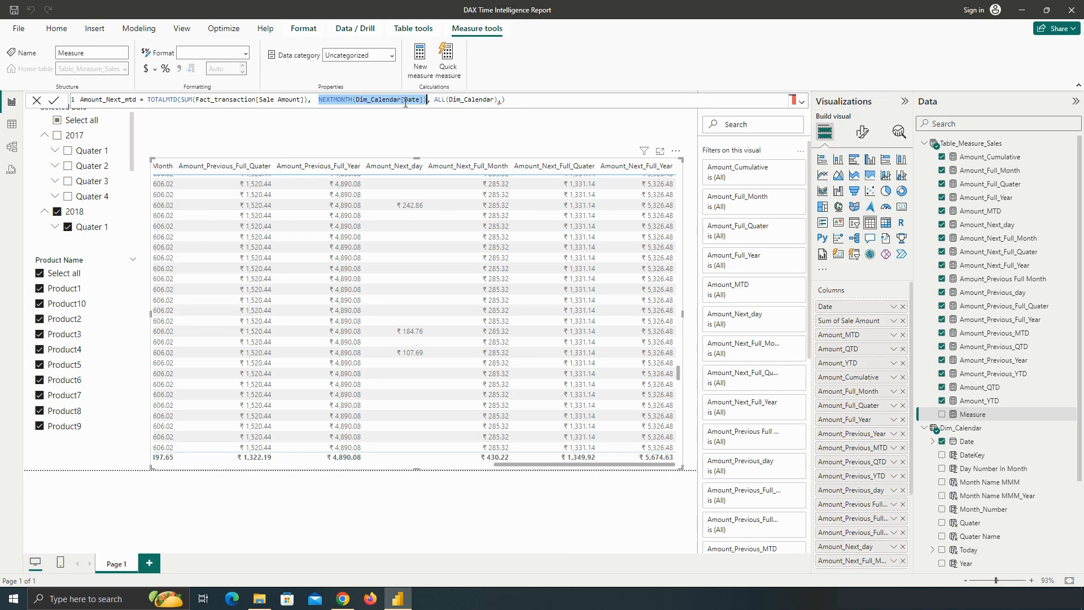
type("dateadd")
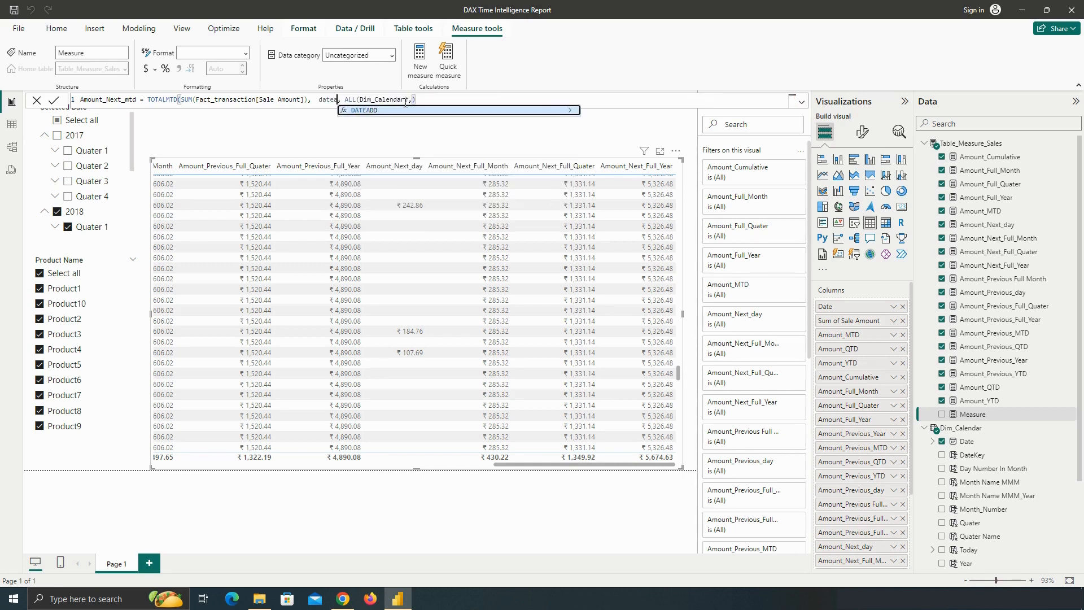
key("Tab")
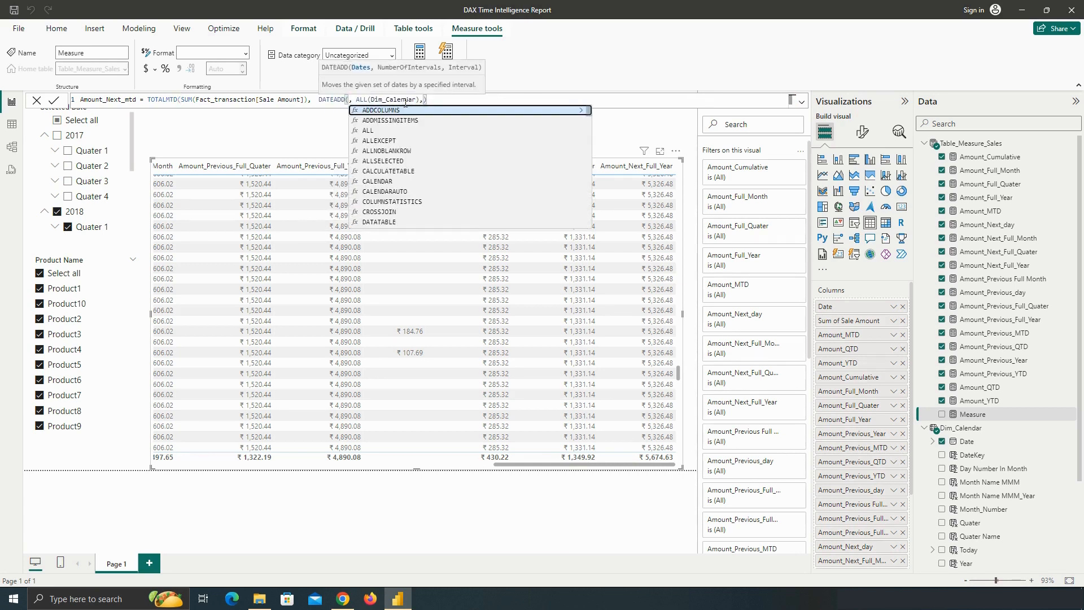
type("date")
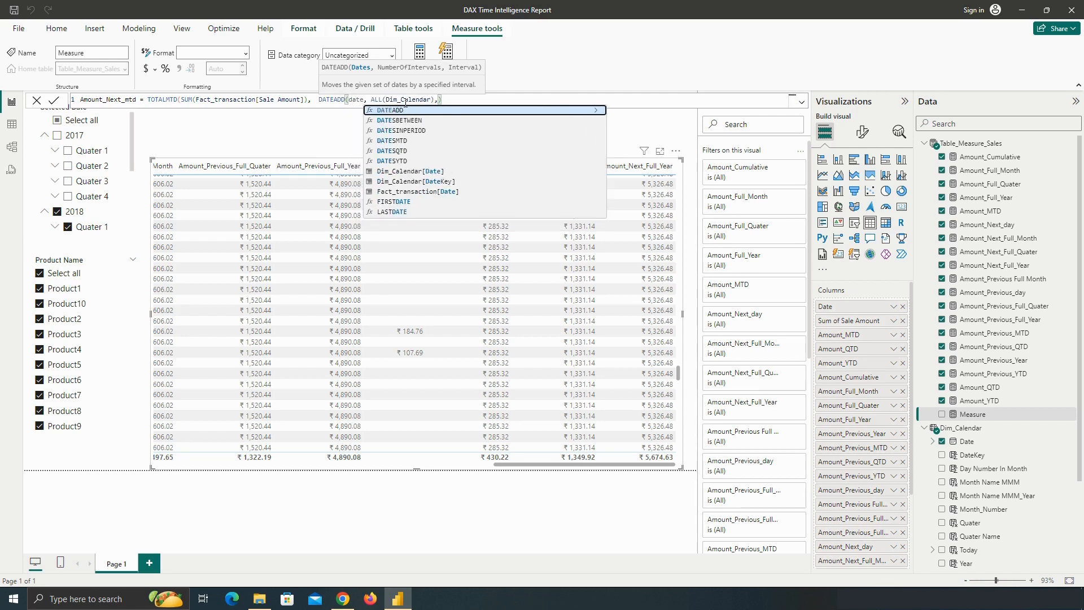
key("Down")
key("Down")
key("Down")
key("Down")
key("Down")
key("Down")
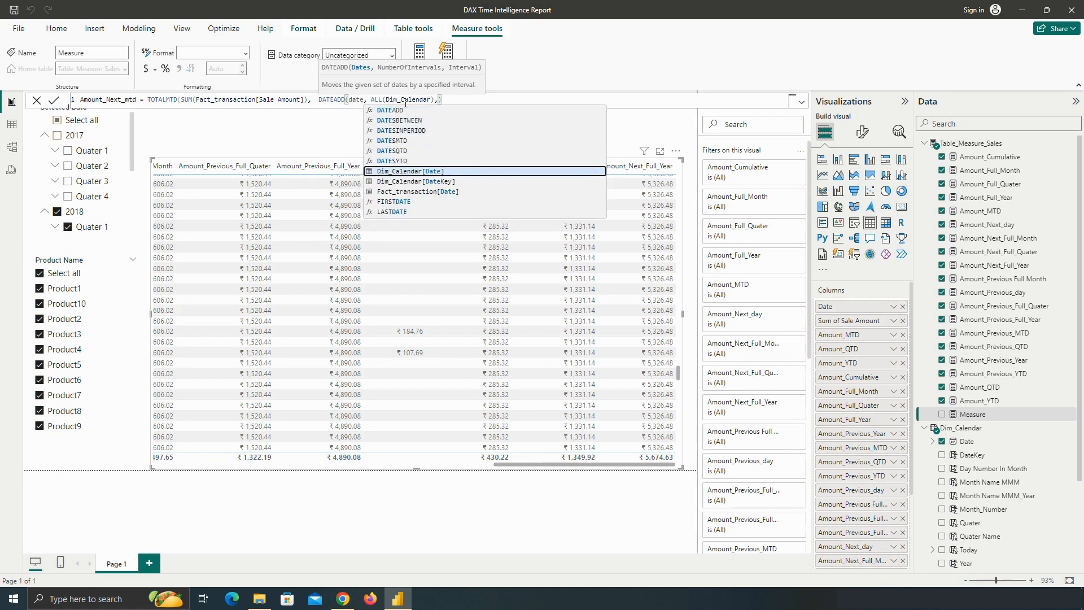
key("Tab")
type(", ")
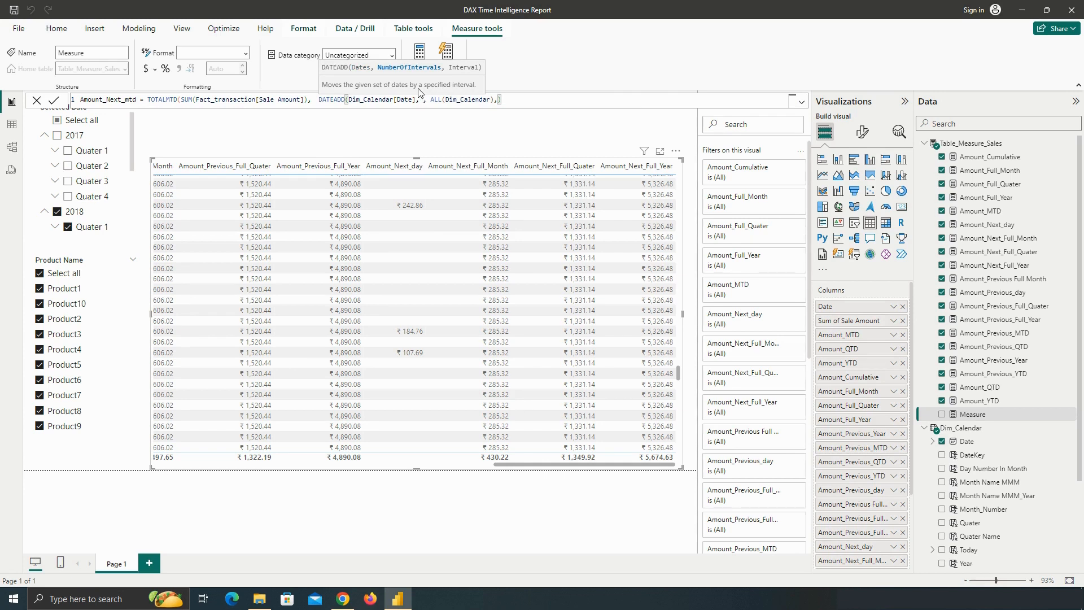
Complete the DATEADD function with 1 as the number of intervals and MONTH as the interval, and try to commit the measure
type("1,")
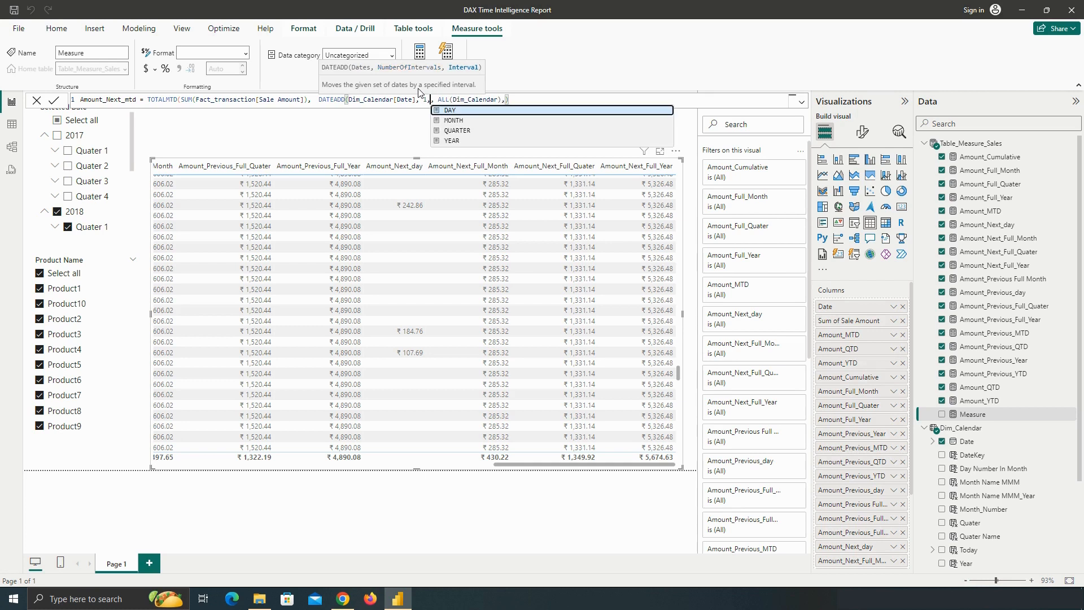
key("Down")
key("Tab")
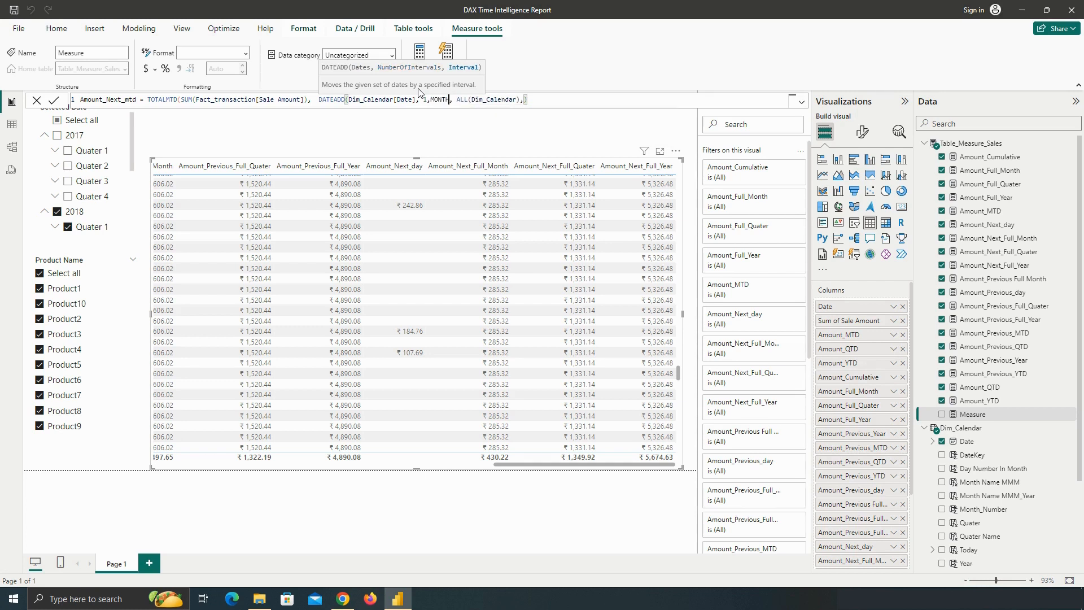
type(")")
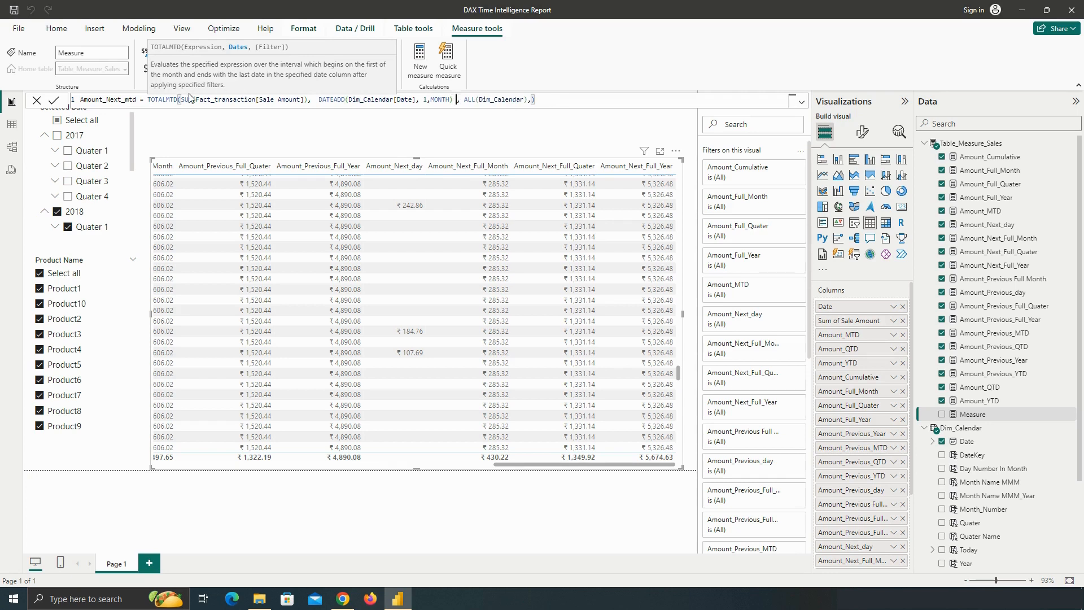
left_click(54, 102)
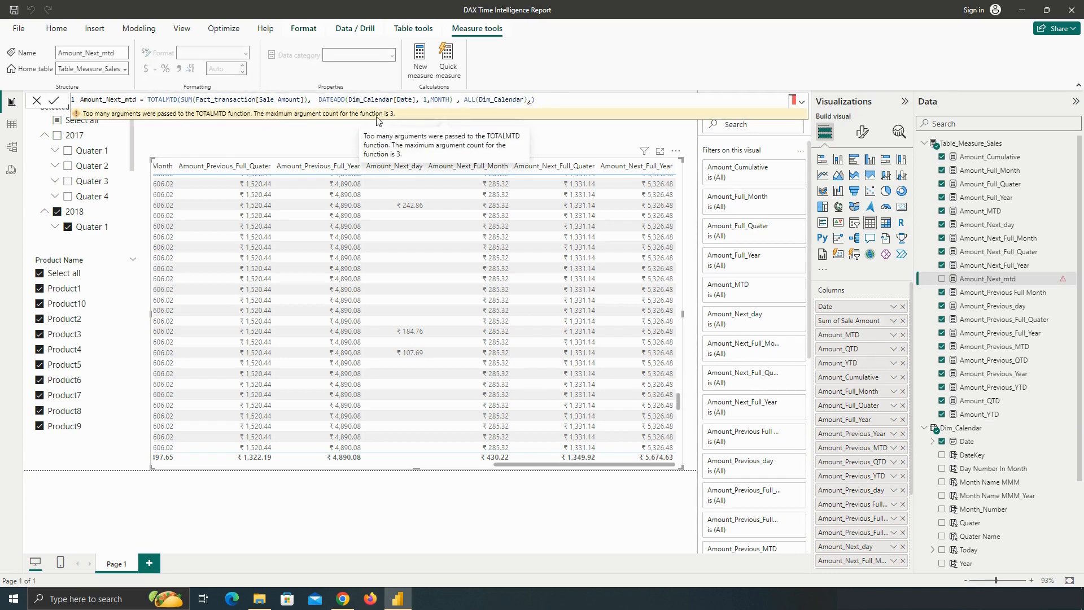
Remove the extra comma after ALL(Dim_Calendar) in the Amount_Next_mtd formula and commit the measure
left_click(529, 99)
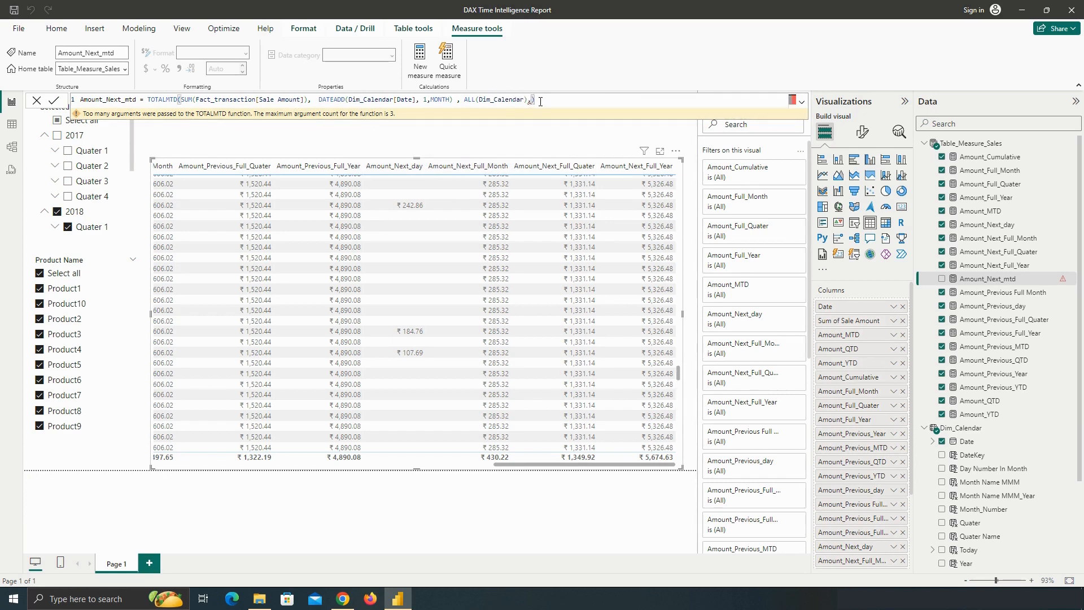
left_click(227, 99)
left_click(53, 100)
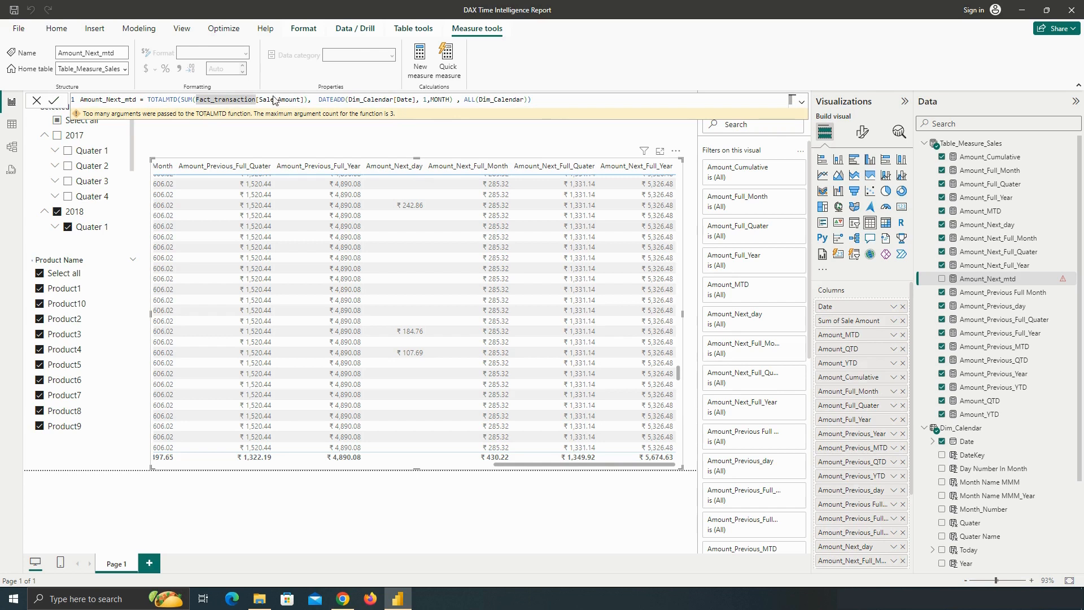
Format Amount_Next_mtd with 2 decimal places and add it to the table visual
left_click(219, 72)
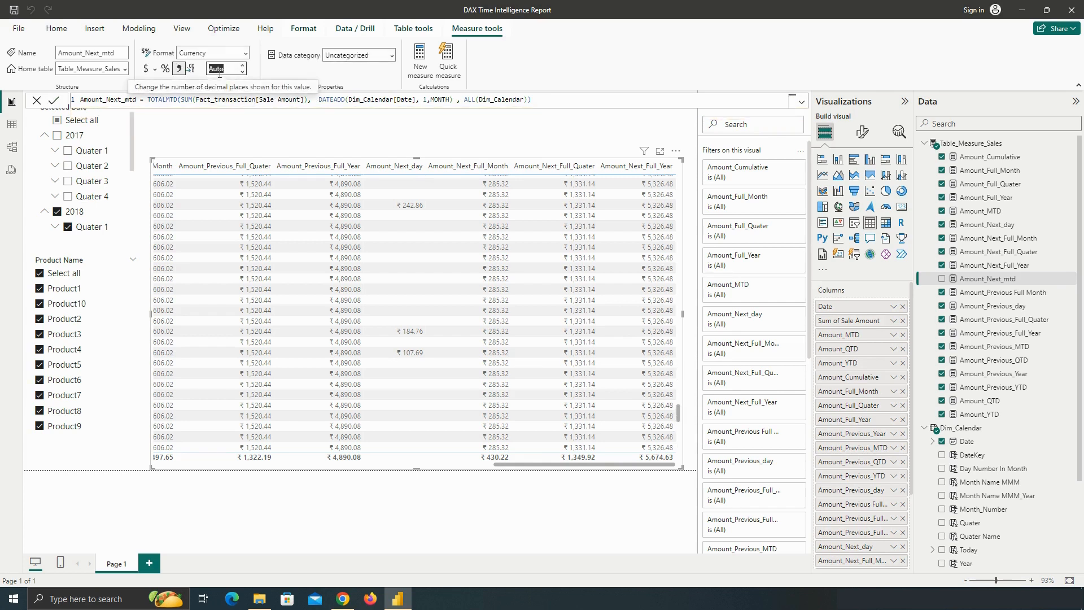
type("2")
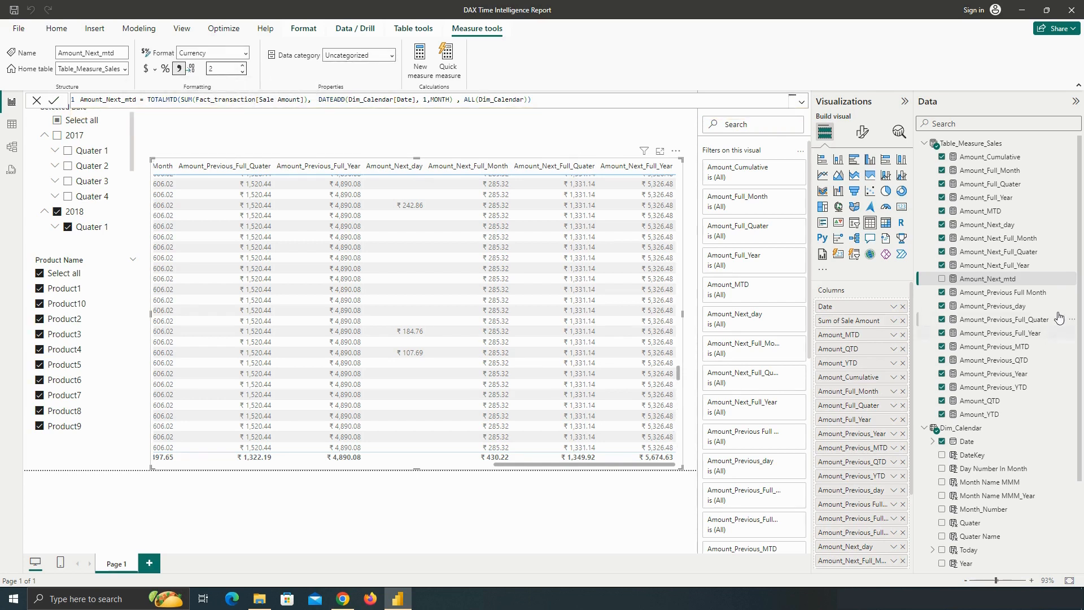
left_click(942, 280)
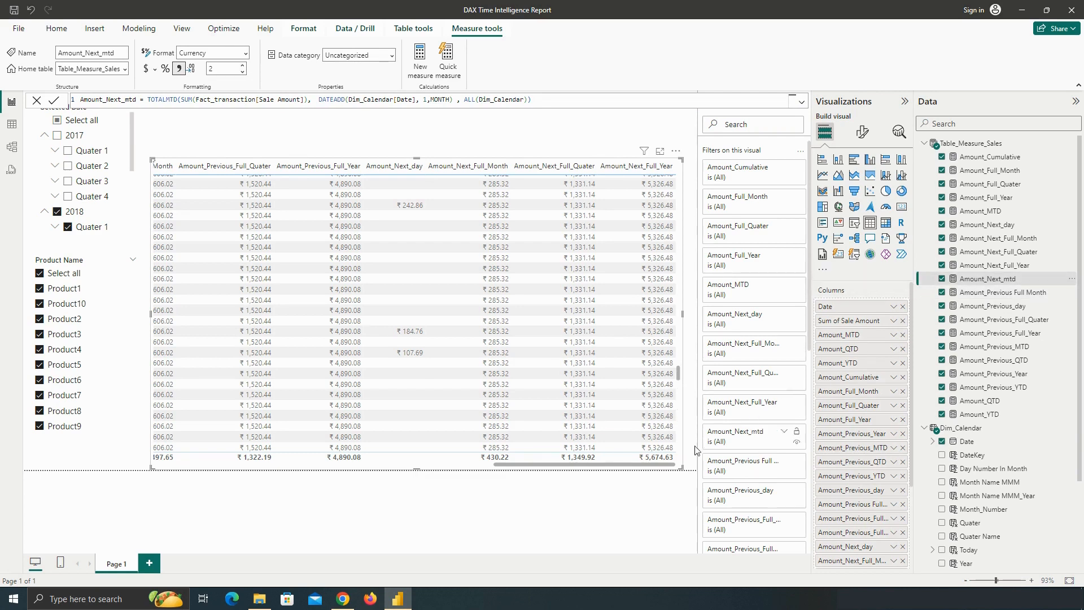
left_click(656, 466)
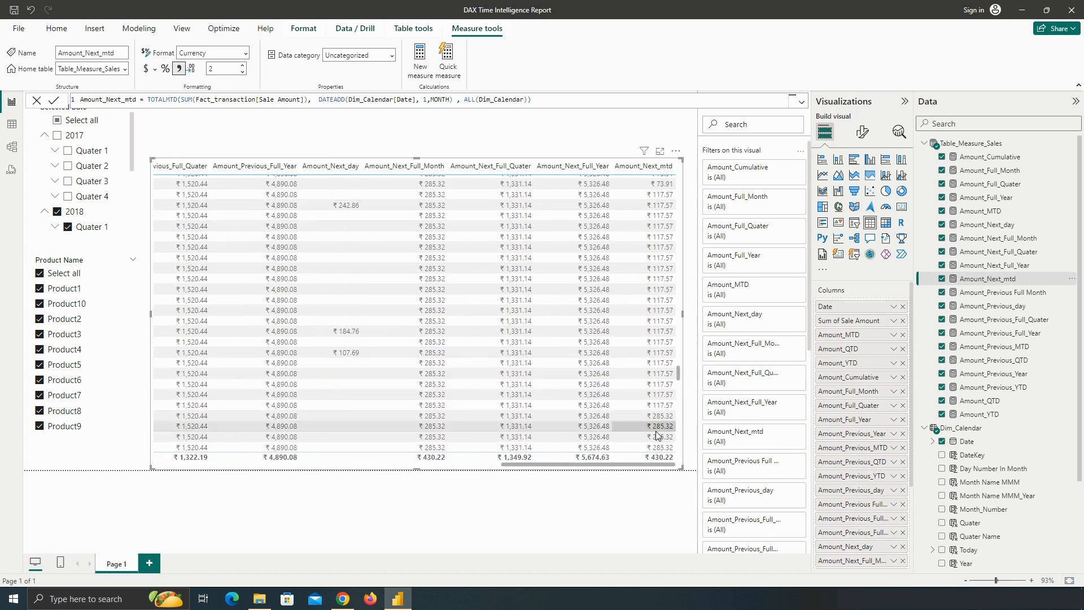
Copy the whole Amount_Next_mtd formula into a new measure in Table_Measure_Sales
left_click(468, 100)
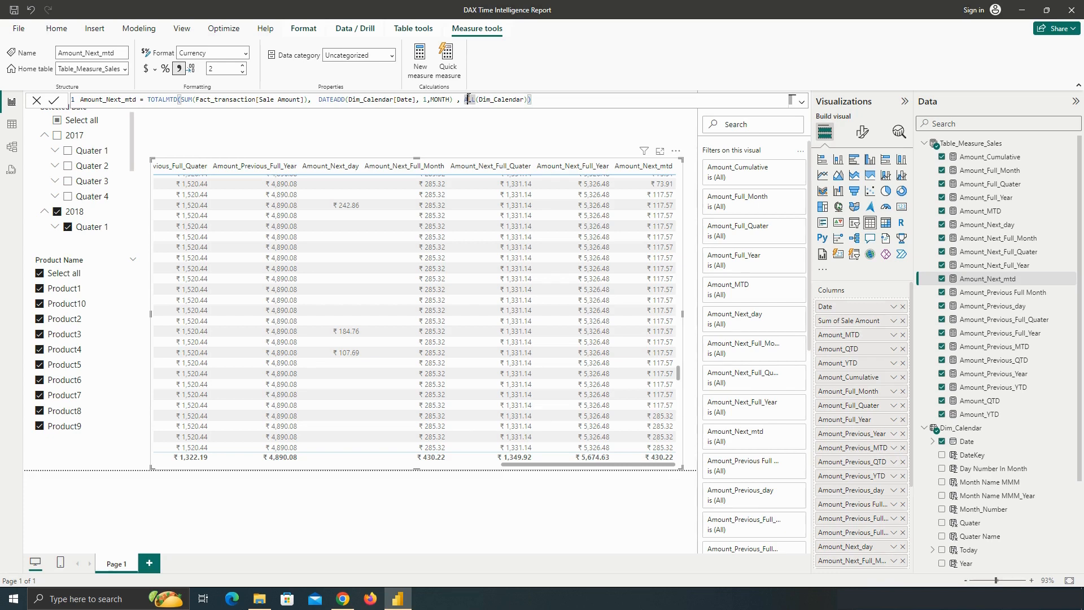
key("ctrl+a")
key("ctrl+c")
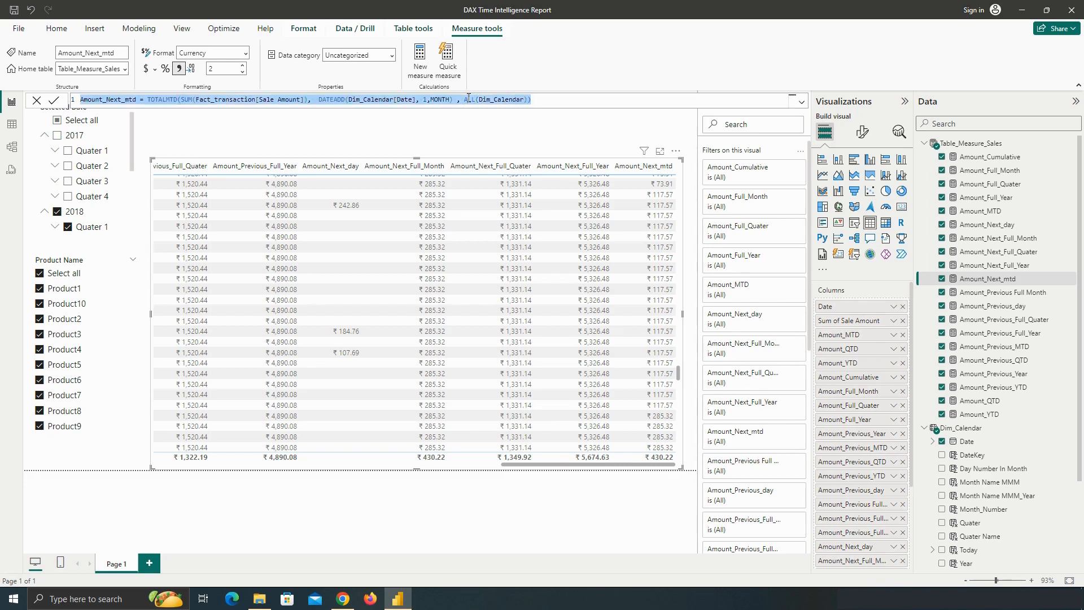
left_click(977, 145)
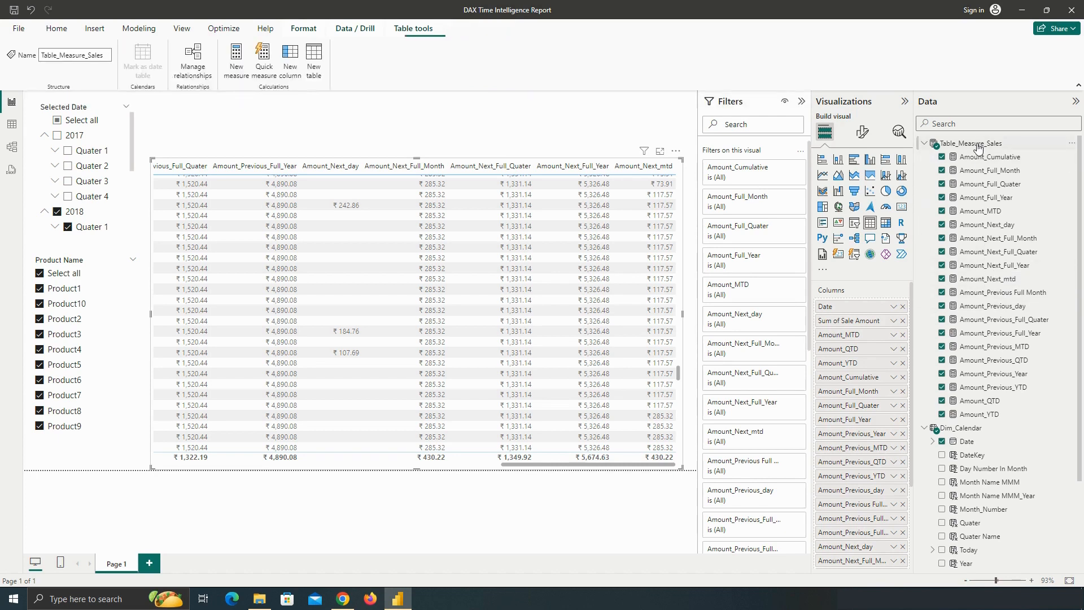
left_click(237, 62)
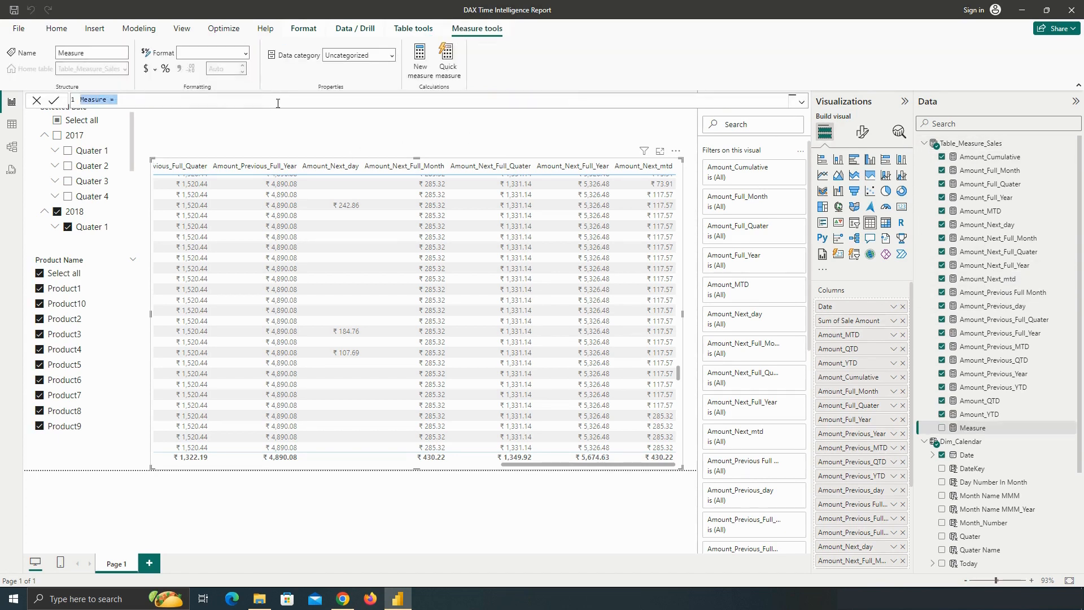
key("ctrl+v")
Change the measure name in the copied formula to Amount_Next_QTD
double_click(136, 99)
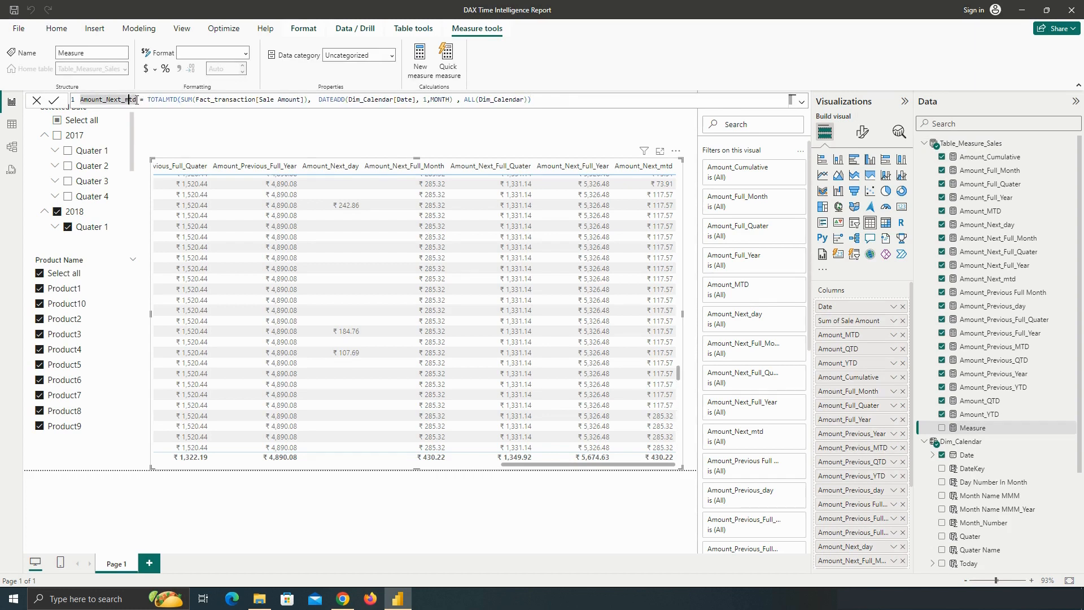
type("Amount_Next_")
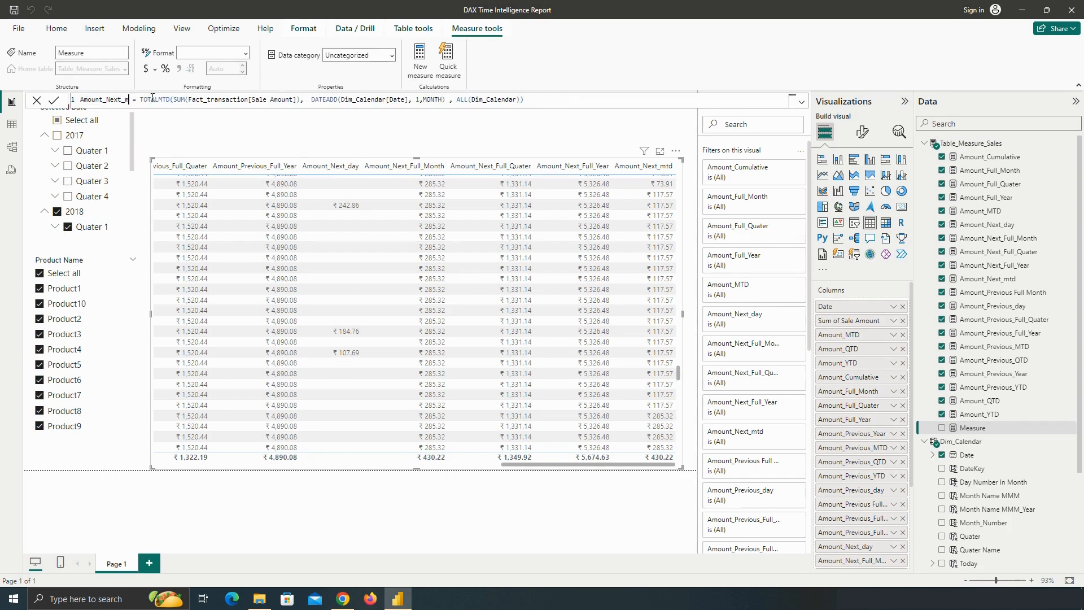
type("QTD")
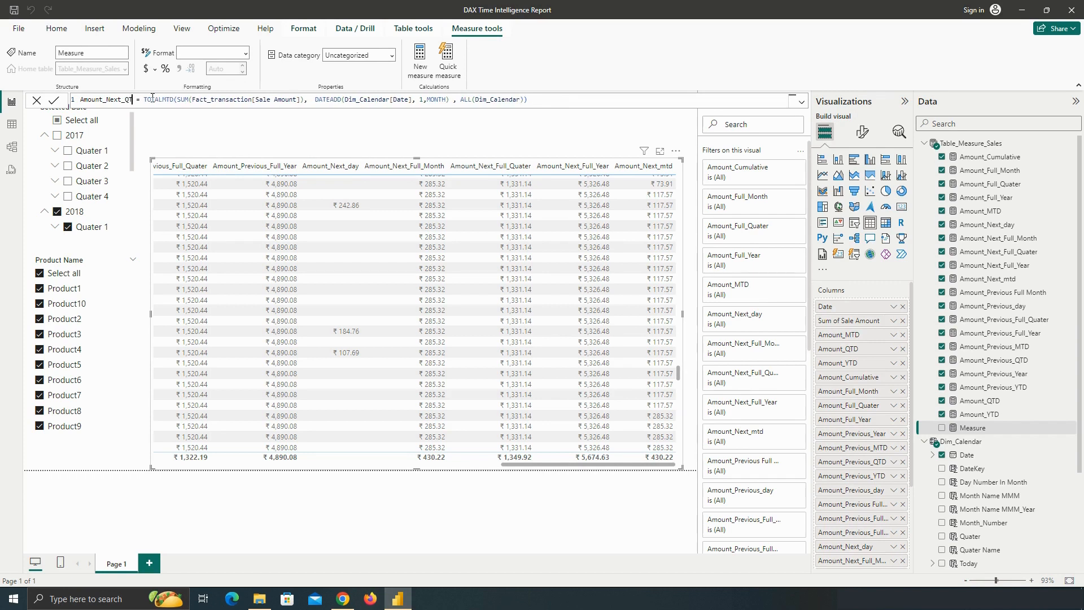
Replace TOTALMTD with TOTALQTD in the Amount_Next_QTD formula
left_click(178, 100)
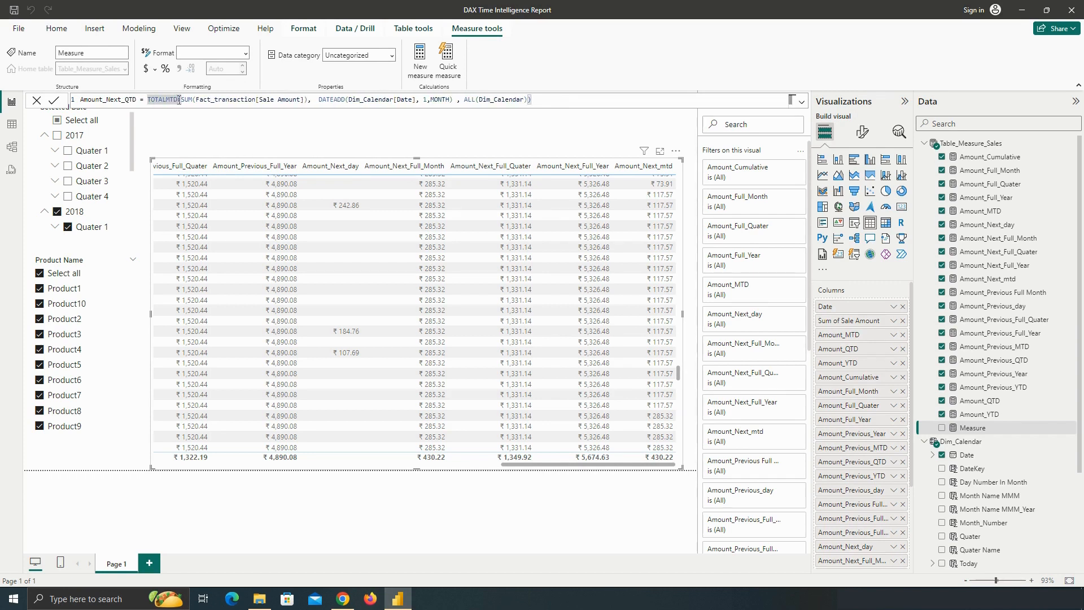
key("Left")
key("Left")
key("BackSpace")
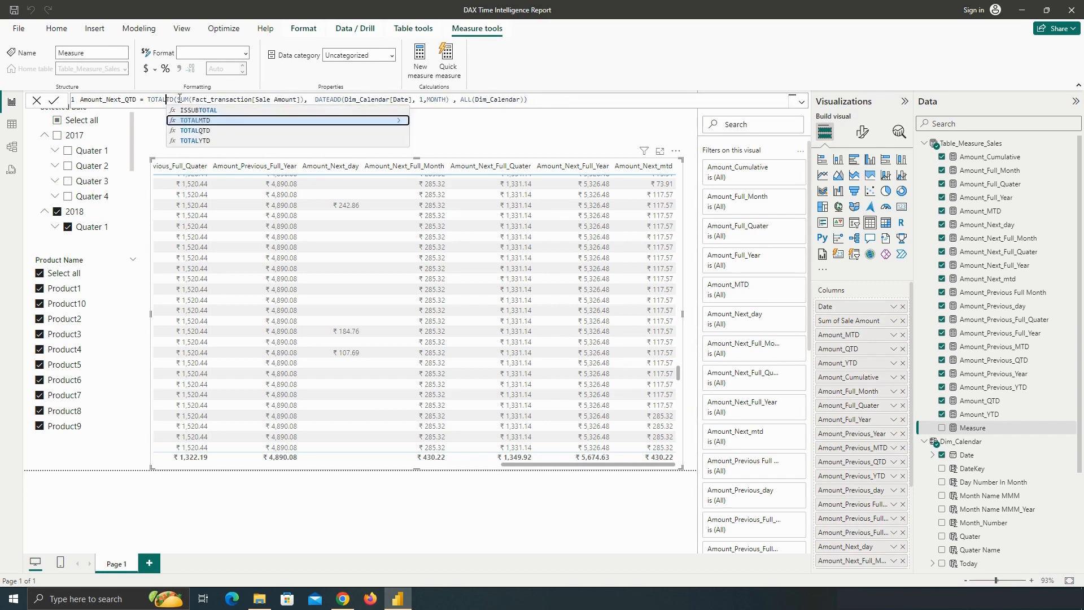
type("Q")
left_click(236, 100)
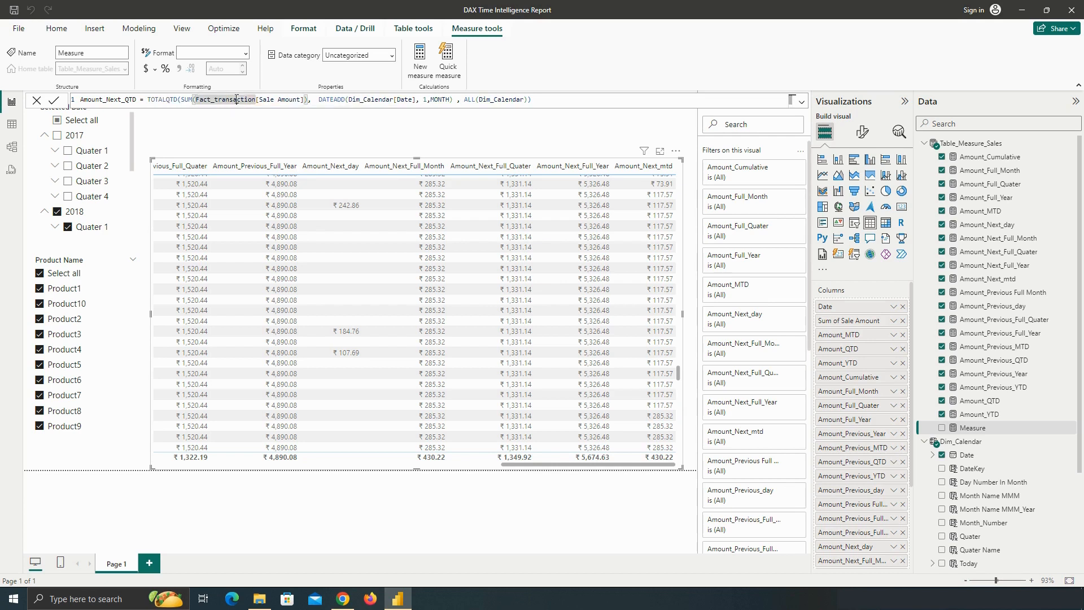
left_click(438, 99)
double_click(438, 99)
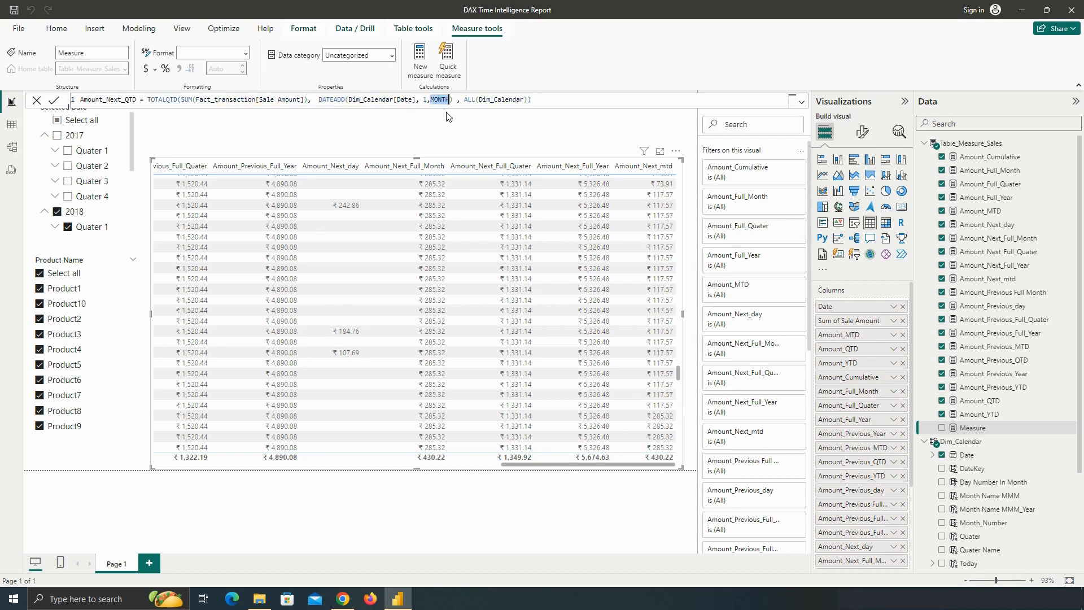
type("QU")
left_click(447, 111)
key("BackSpace")
key("BackSpace")
key("BackSpace")
key("BackSpace")
key("BackSpace")
key("BackSpace")
key("BackSpace")
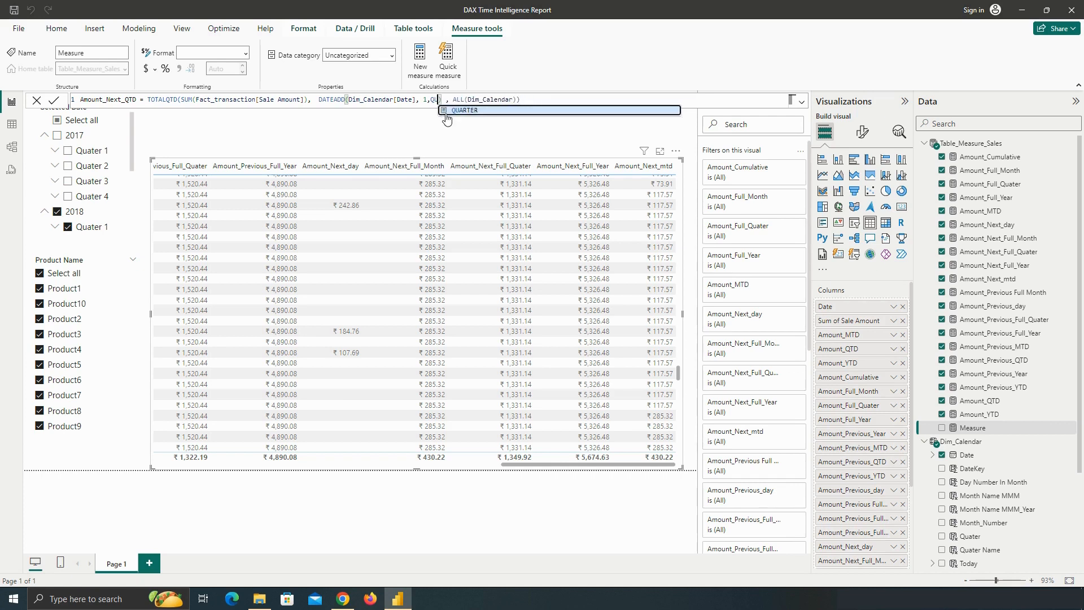
key("Down")
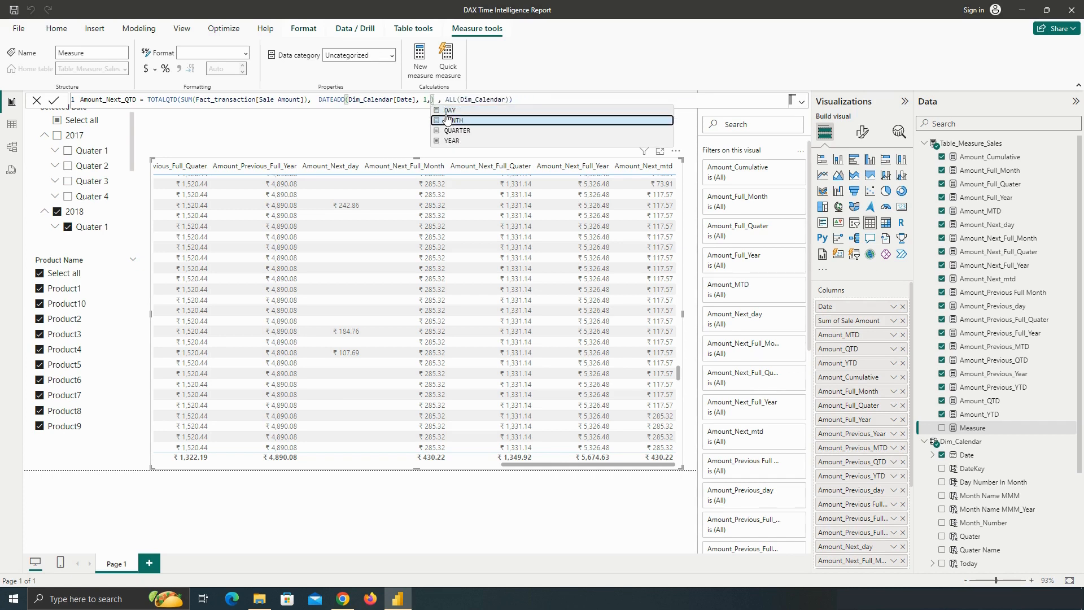
left_click(447, 120)
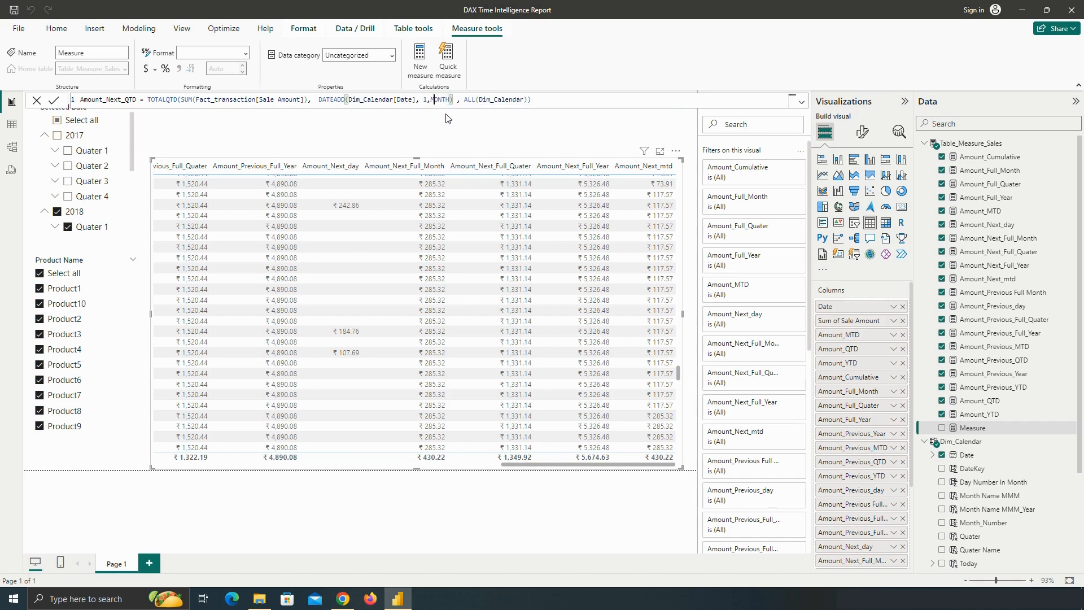
Set the DATEADD offset in the Amount_Next_QTD formula to 3 months and commit the measure
key("Left")
key("BackSpace")
type("3")
left_click(55, 101)
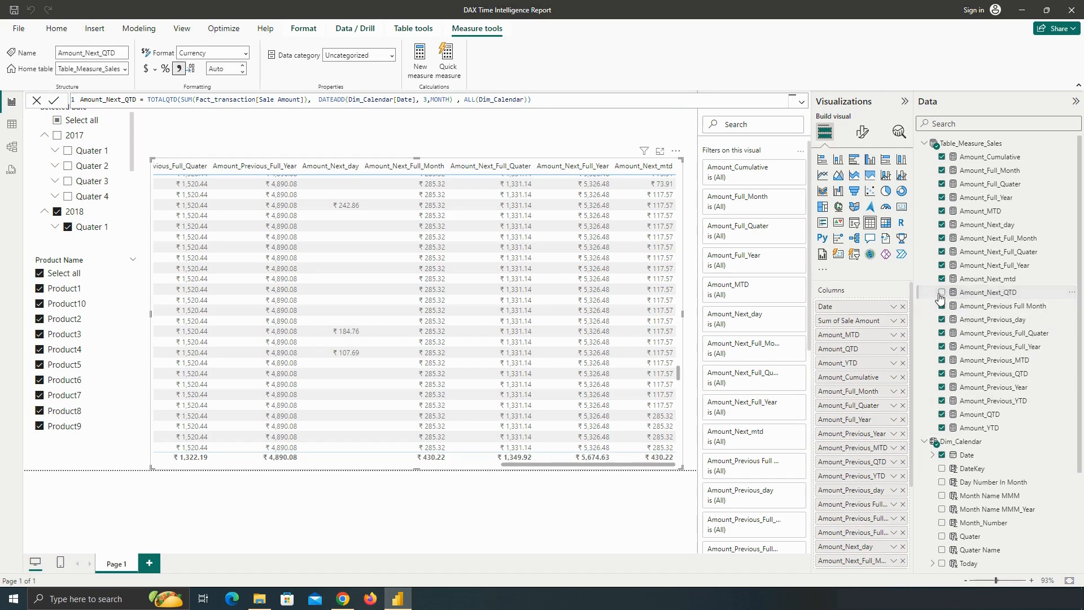
Add Amount_Next_QTD to the table visual and format it with 3 decimal places
left_click(941, 292)
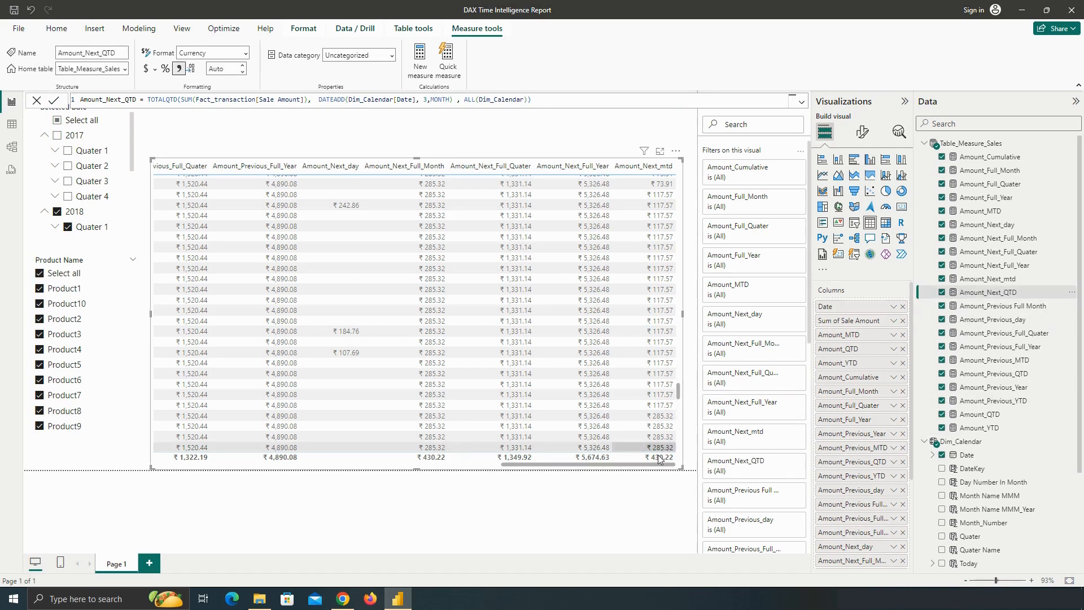
left_click_drag(637, 464, 658, 464)
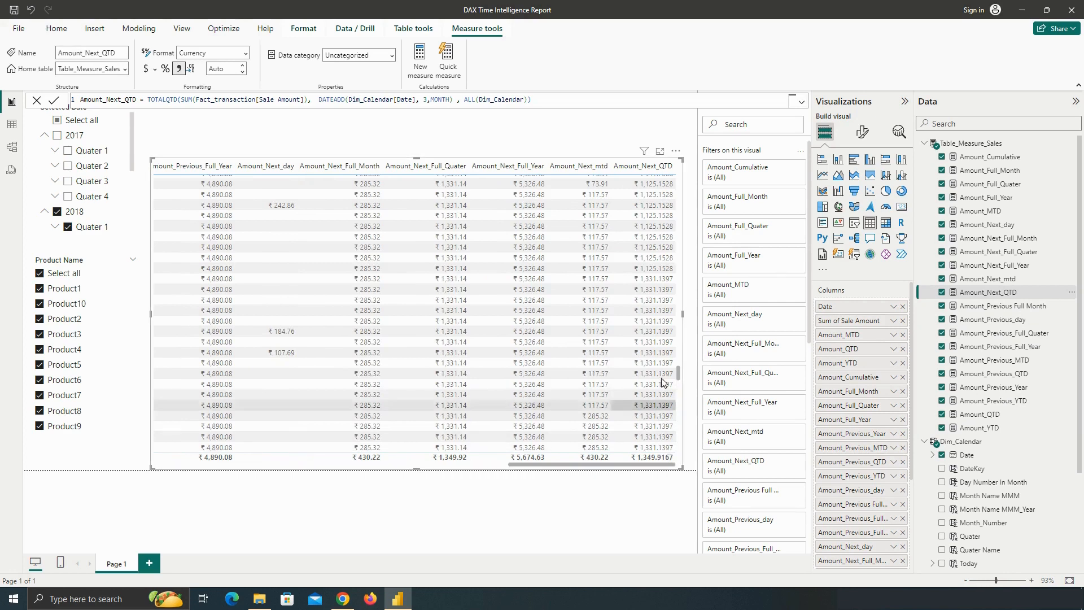
left_click(222, 68)
type("3")
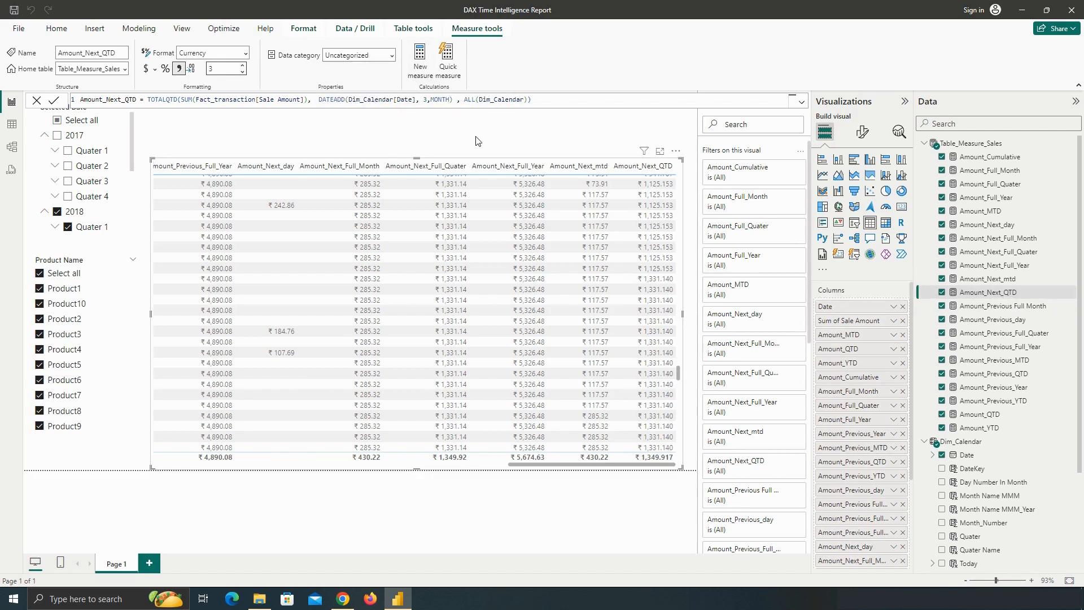
Create a new measure in Table_Measure_Sales from the copied Amount_Next_mtd formula
double_click(493, 99)
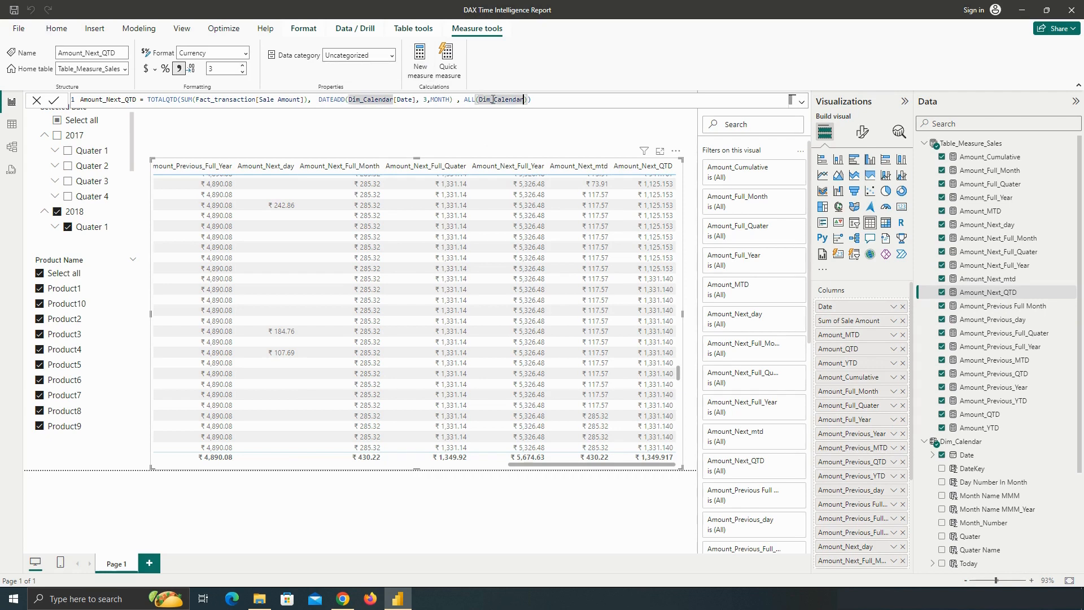
left_click(420, 59)
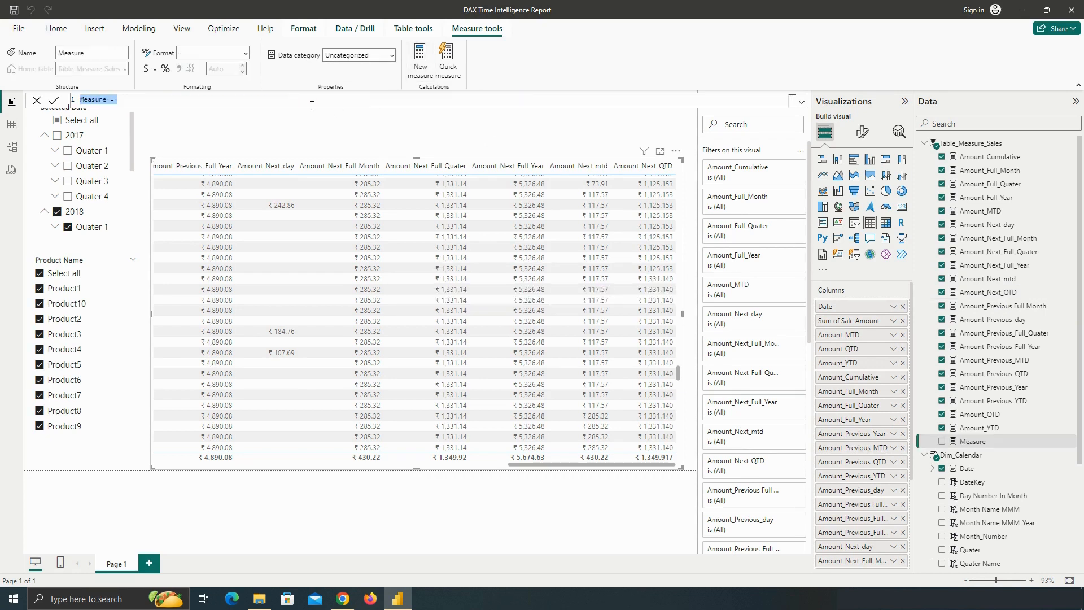
key("ctrl+v")
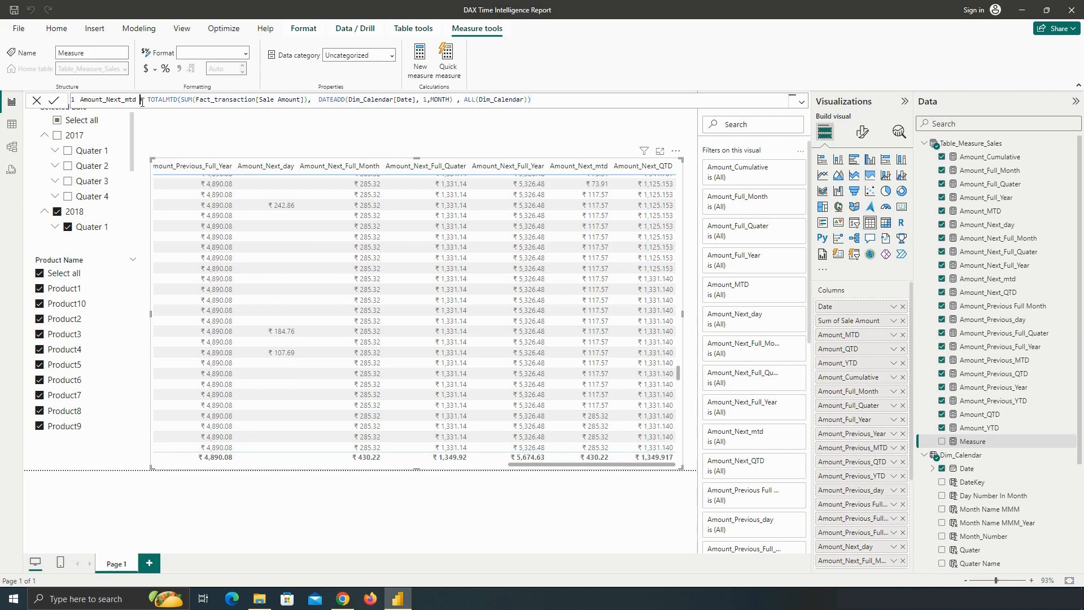
Change the measure name in the pasted formula to Amount_Next_YTD
key("BackSpace")
key("BackSpace")
key("BackSpace")
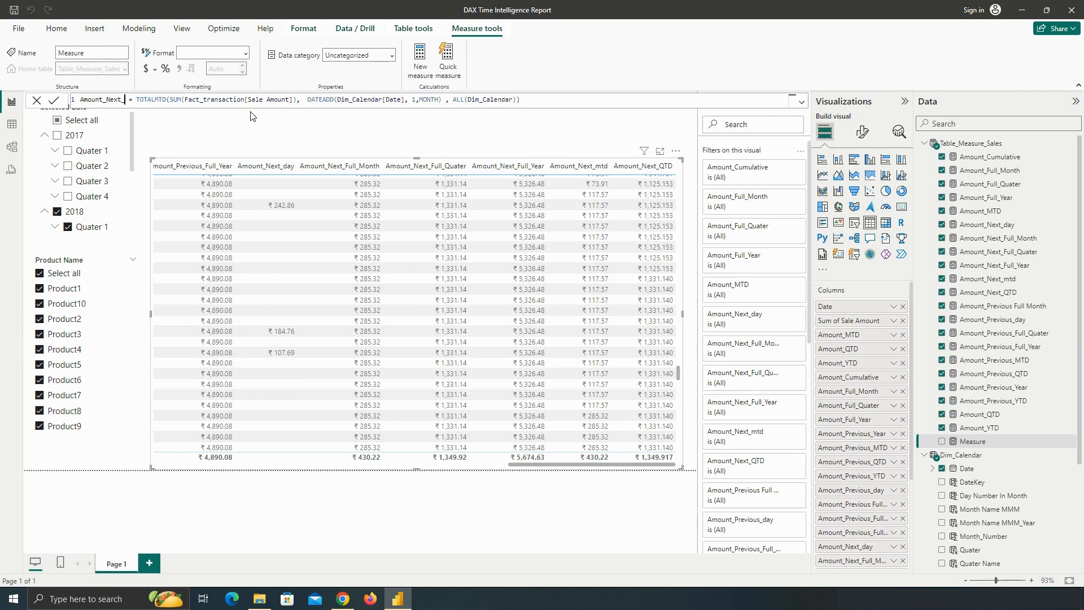
type("MTDY")
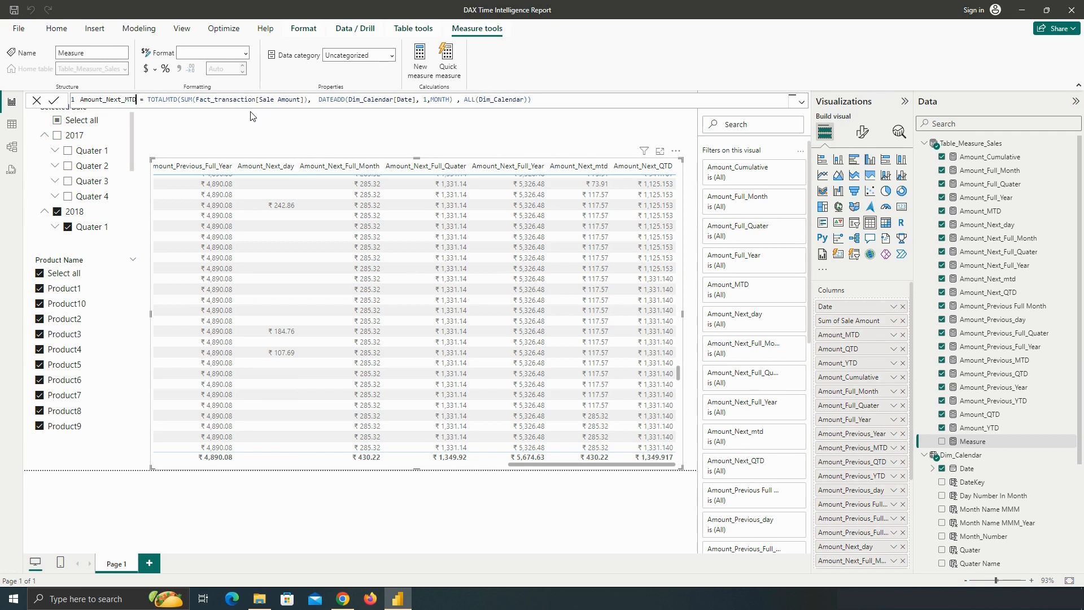
key("BackSpace")
key("BackSpace")
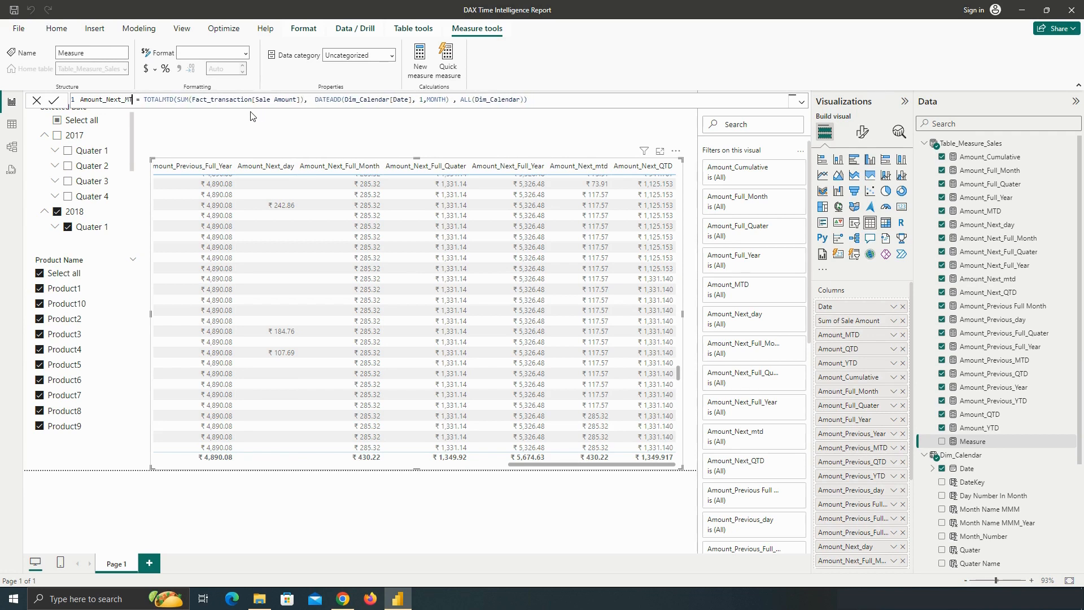
type("Y")
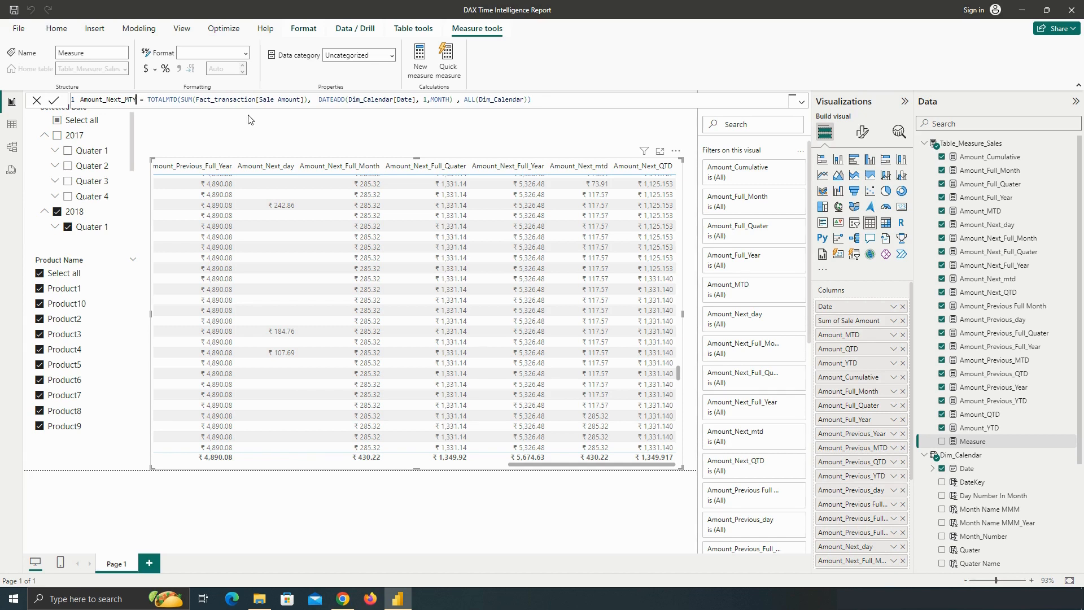
key("BackSpace")
key("BackSpace")
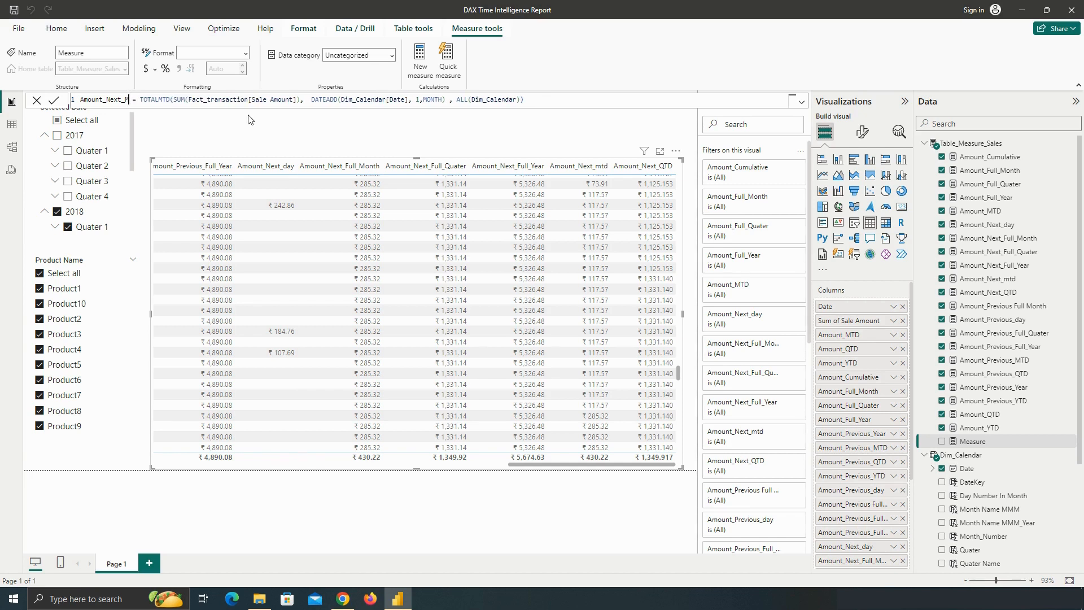
type("T")
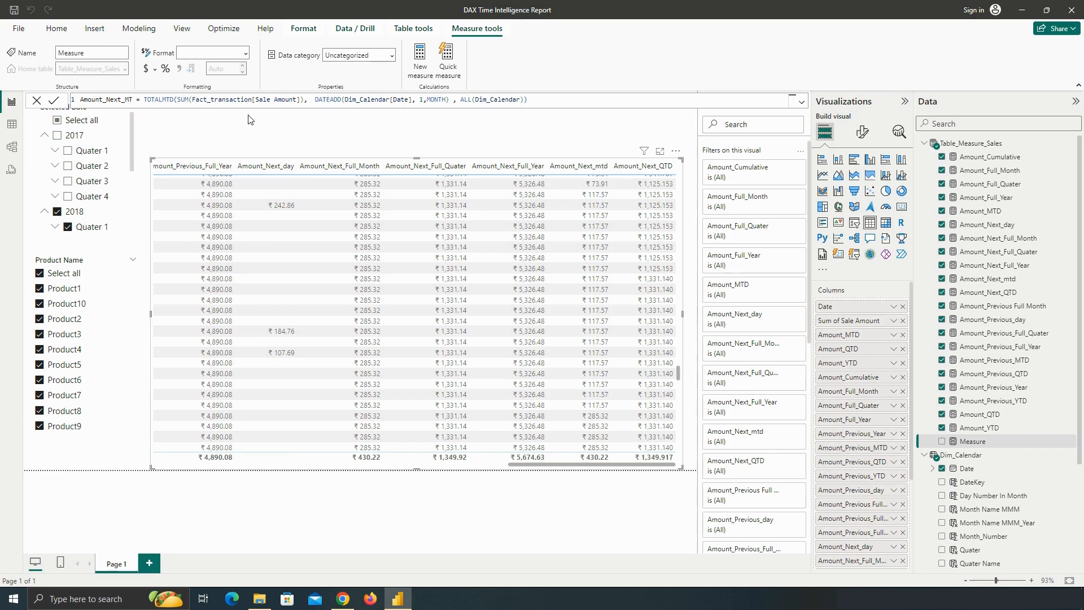
key("BackSpace")
key("BackSpace")
type("YTD")
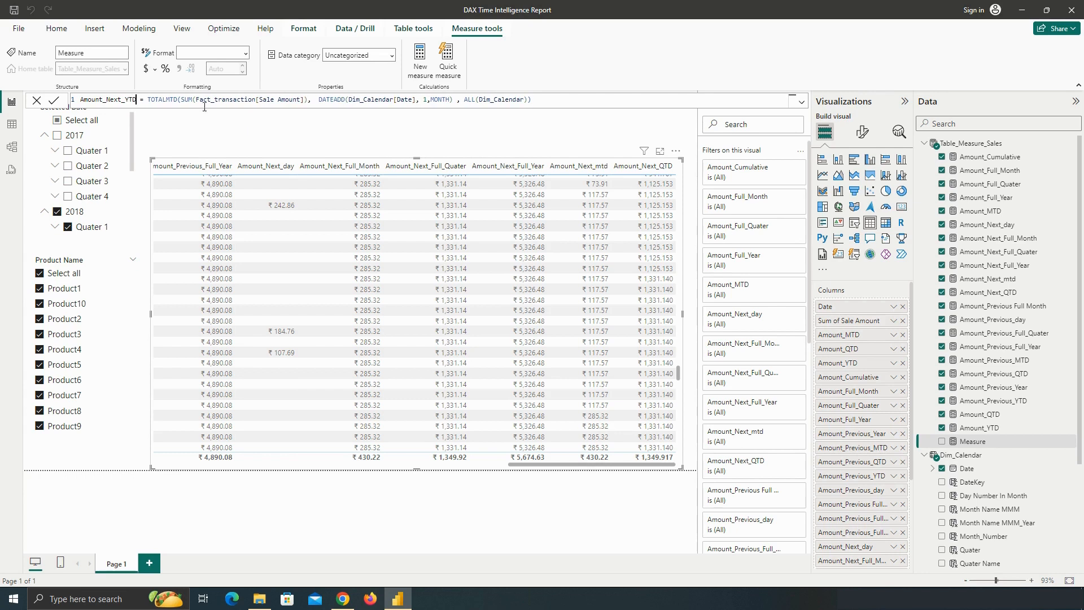
Replace TOTALMTD with TOTALYTD, set the DATEADD offset to 12 months, and commit the Amount_Next_YTD measure
left_click(170, 100)
key("BackSpace")
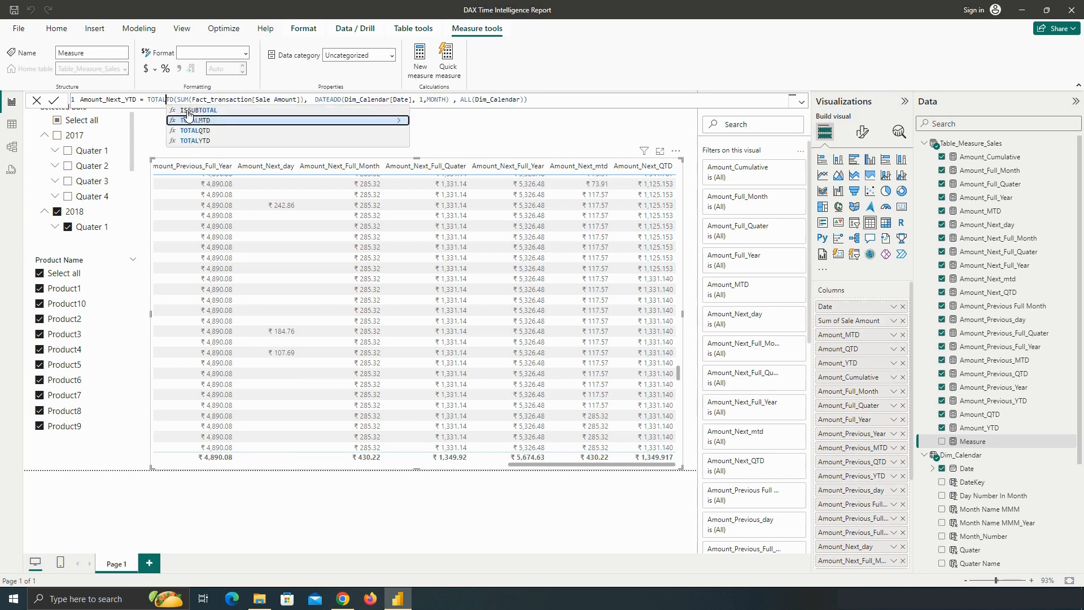
type("Y")
left_click(186, 112)
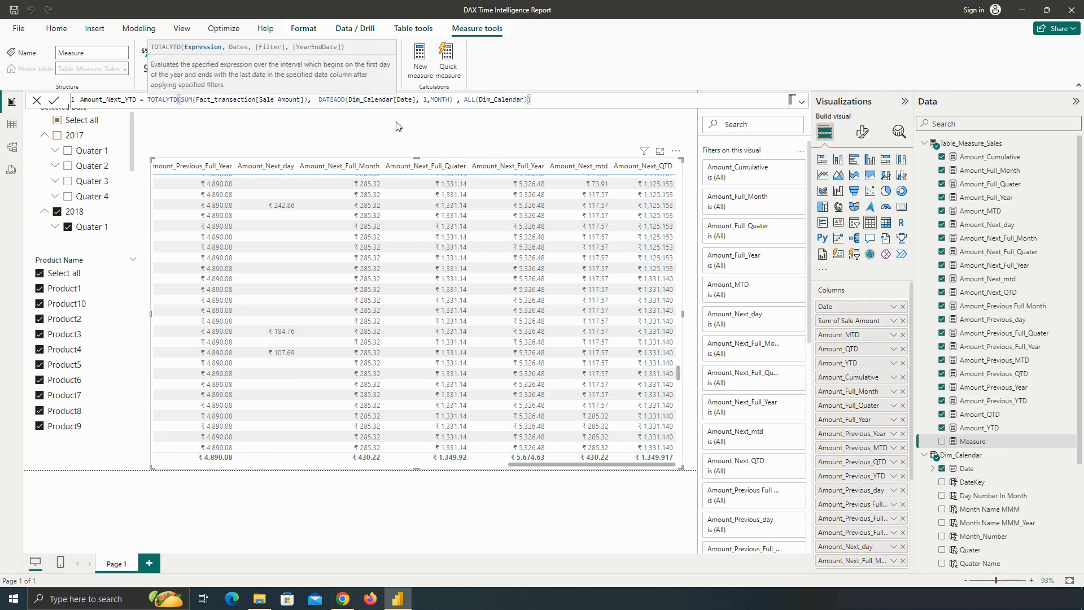
left_click(430, 102)
type("2")
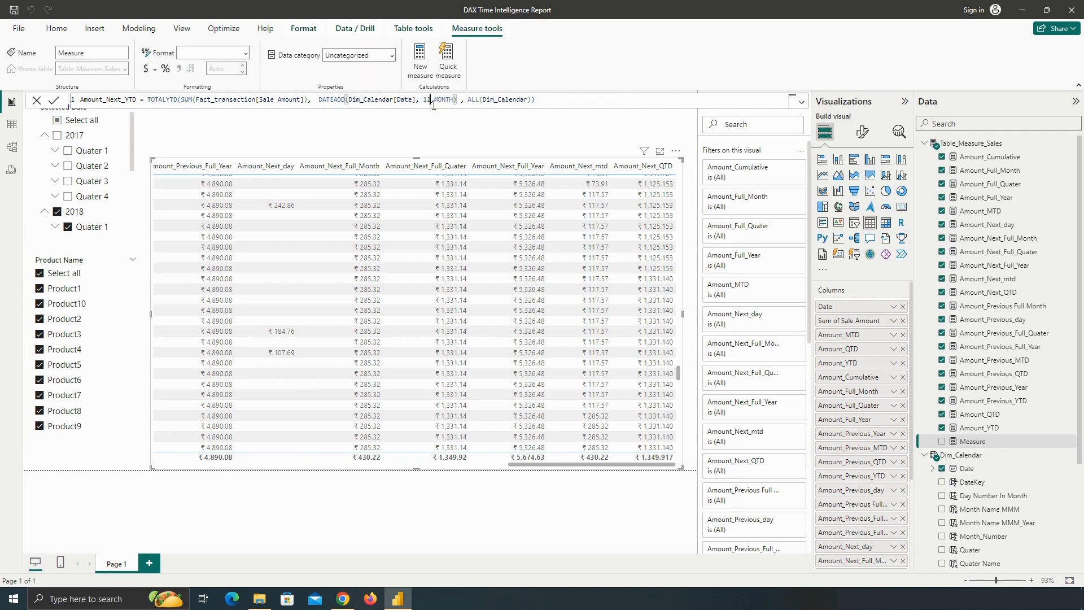
left_click(54, 100)
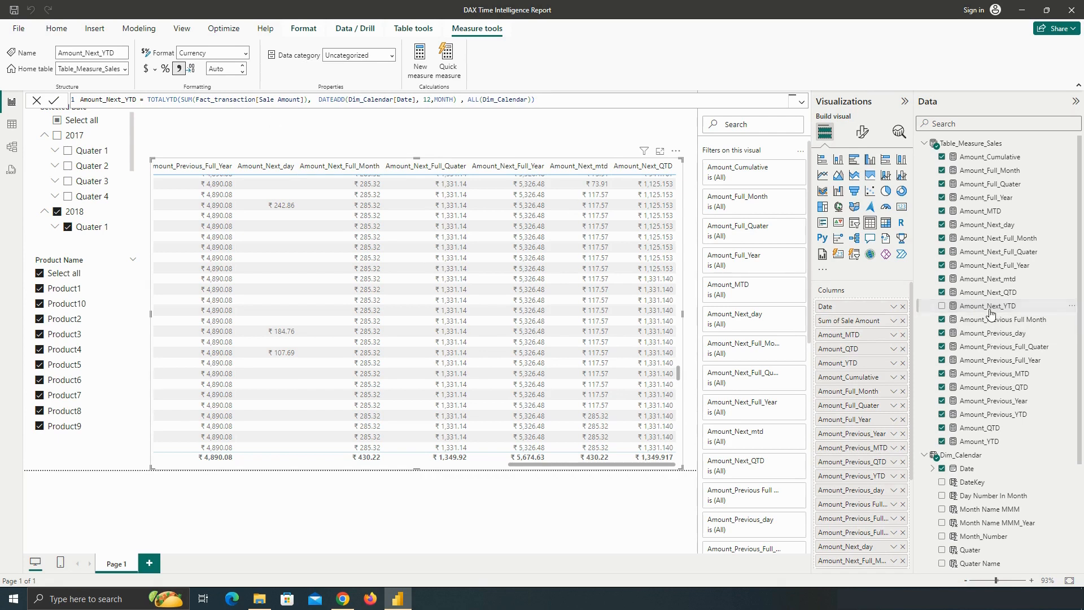
Format Amount_Next_YTD with 2 decimal places and add it to the table visual
left_click(226, 68)
type("2")
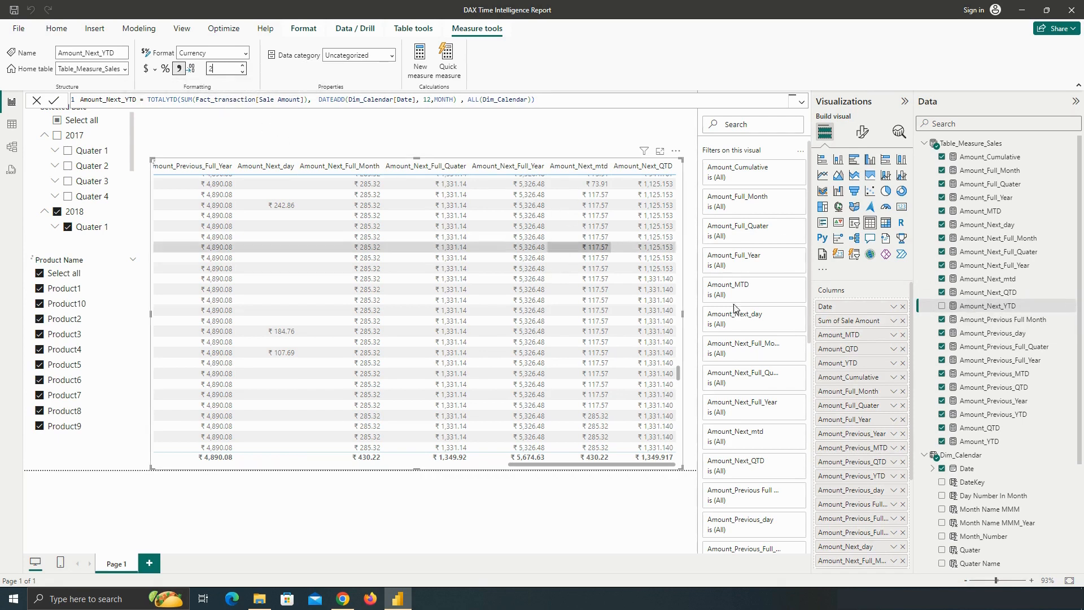
left_click(942, 306)
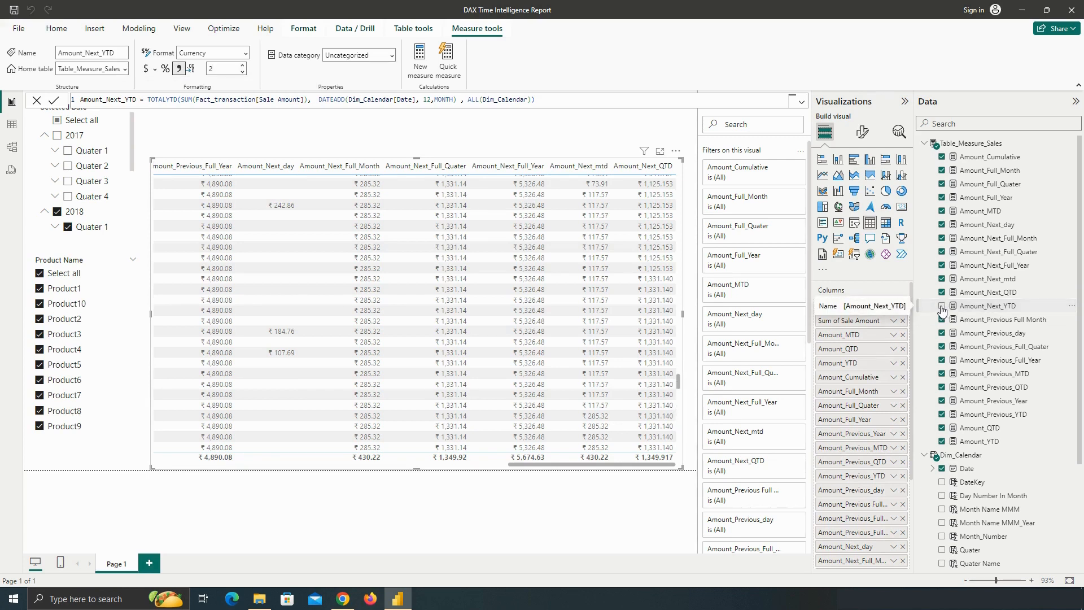
scroll(891, 416, "down", 3)
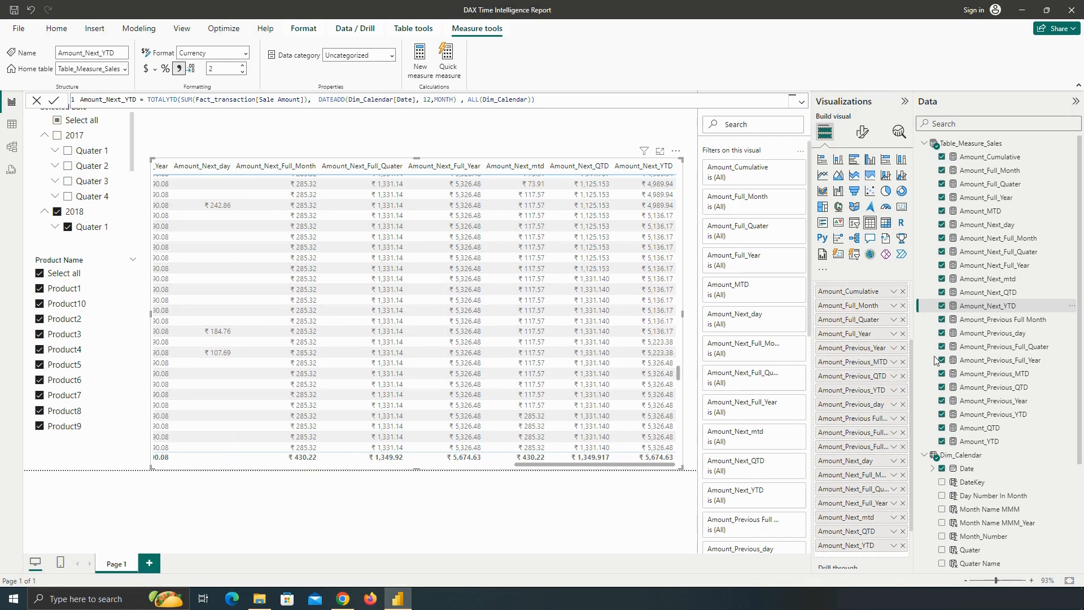
Create a new measure in Table_Measure_Sales named Growth, starting its formula with [Amount_YTD] and a minus sign
left_click(963, 145)
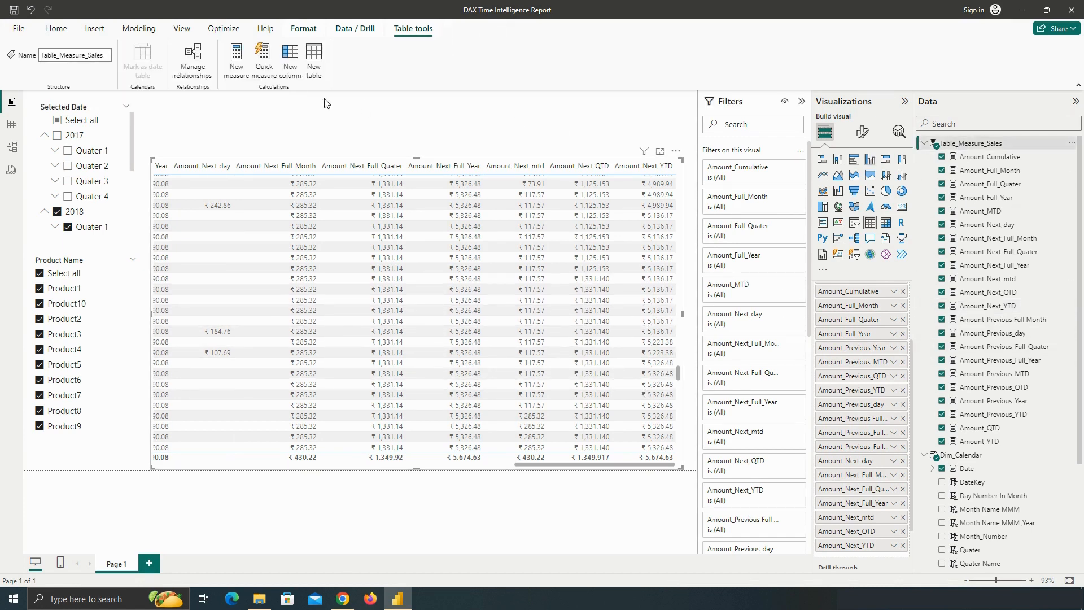
left_click(236, 62)
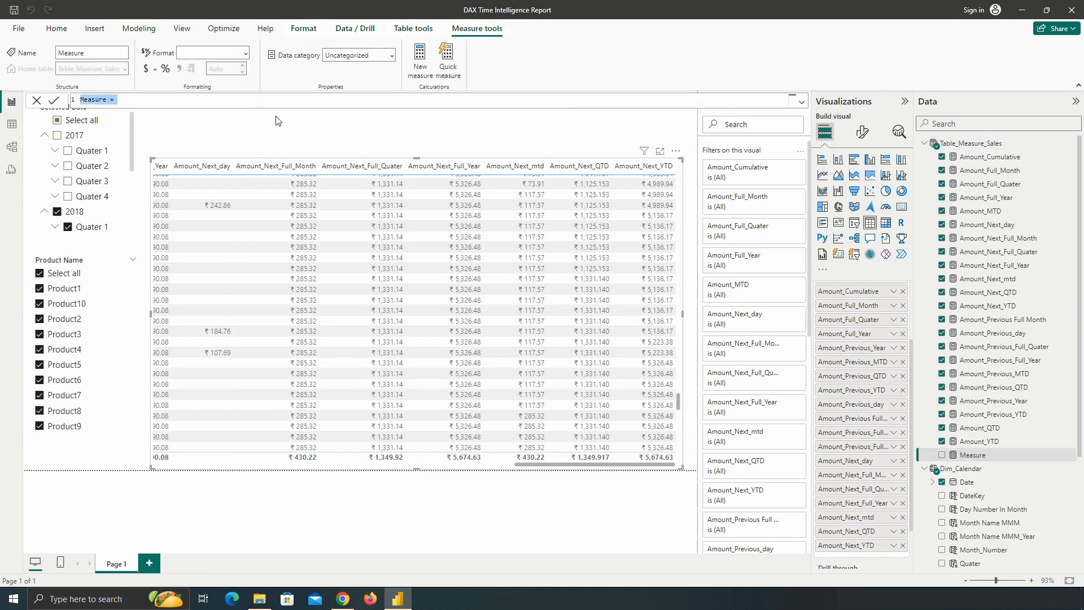
type("Growth= amo")
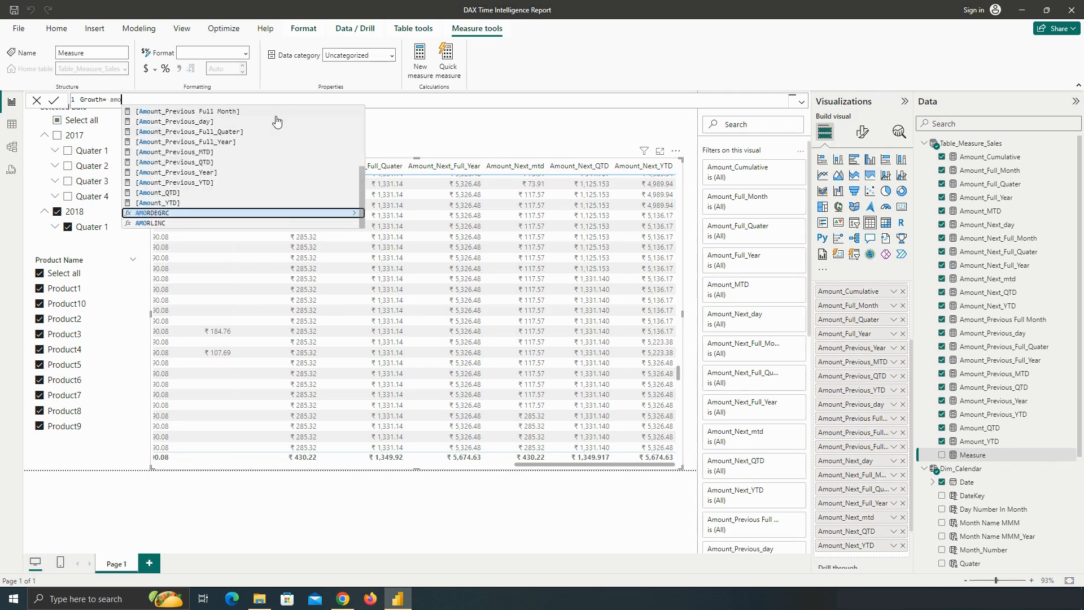
key("Up")
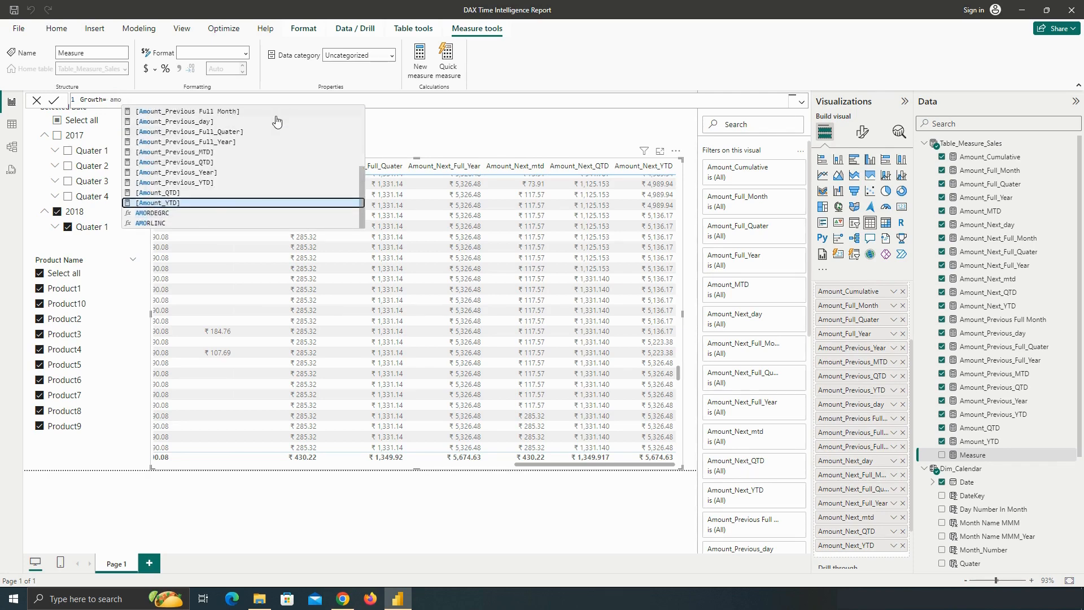
key("Tab")
type("-")
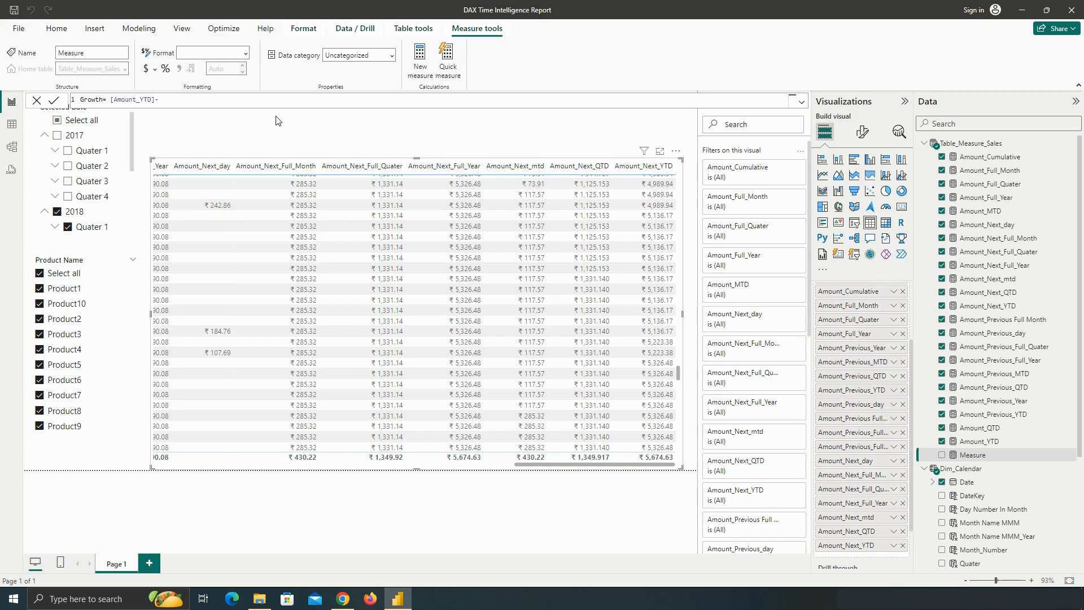
Complete the Growth formula by subtracting [Amount_Previous_YTD] and commit the measure
type("amo")
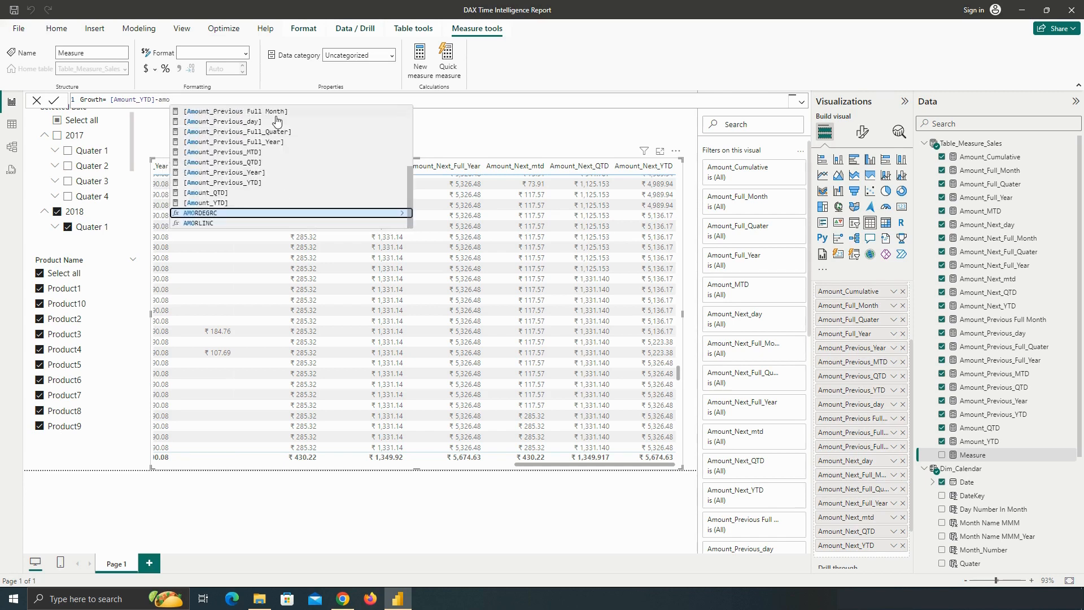
key("Up")
key("Up")
key("Up")
key("Tab")
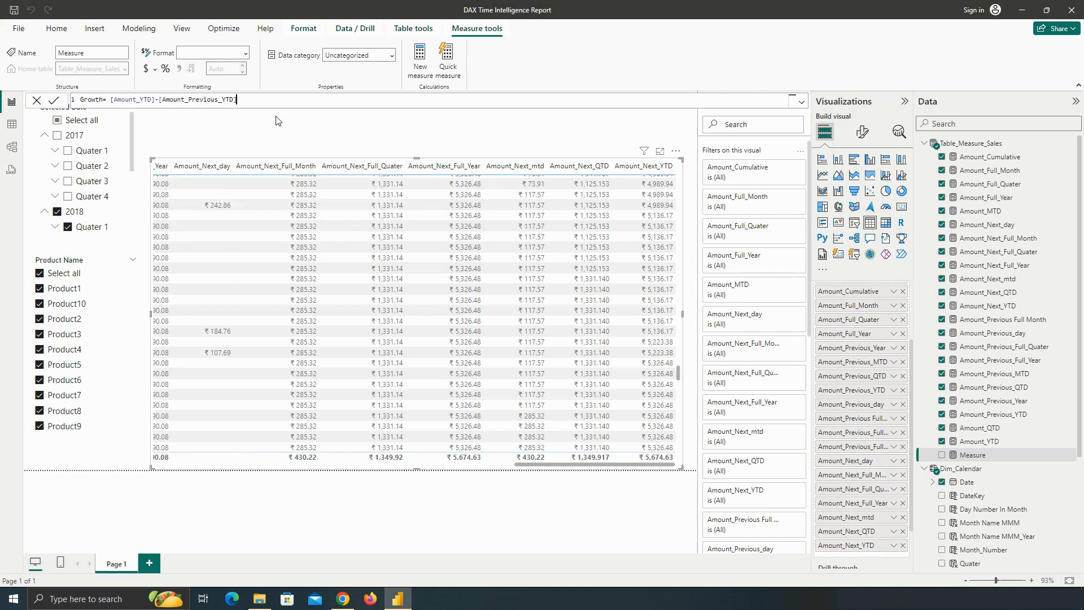
double_click(114, 100)
left_click(55, 102)
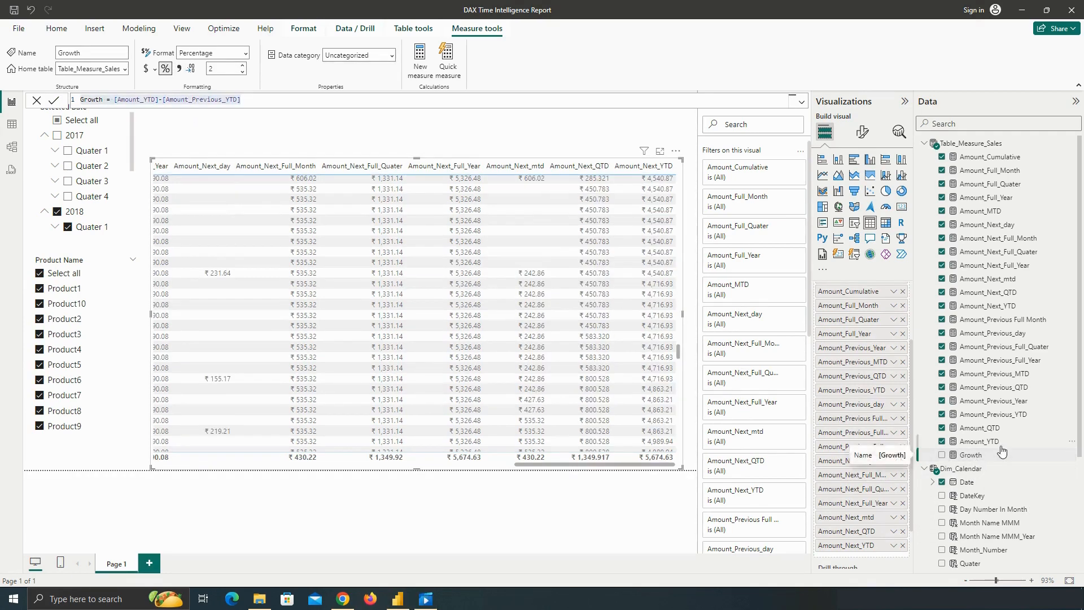
Wrap the Growth measure's subtraction in CALCULATE and DIVIDE, with the parenthesized difference as the numerator
left_click(980, 455)
left_click(129, 102)
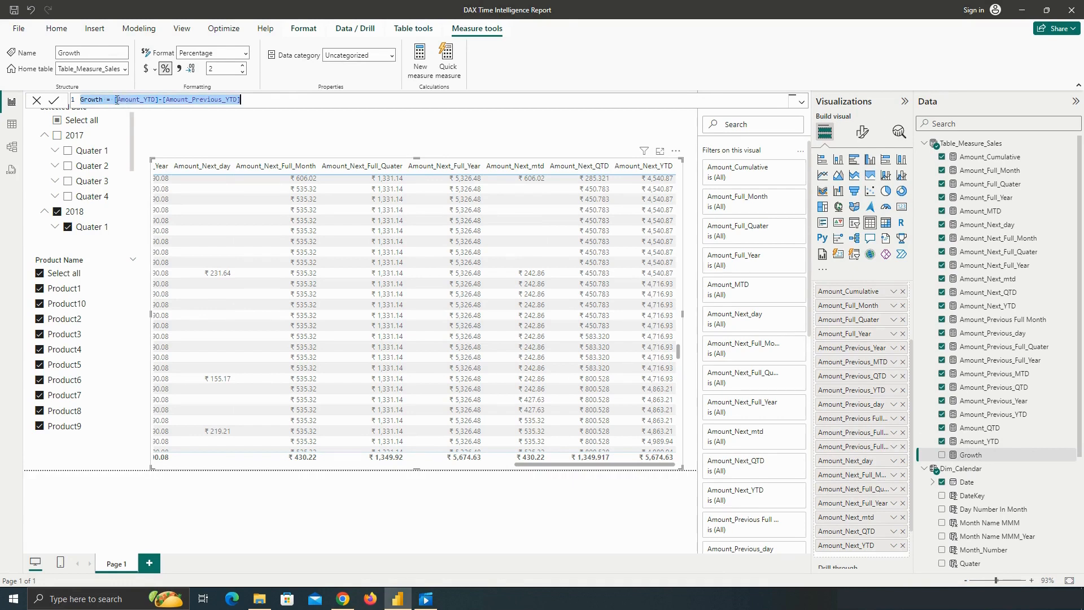
double_click(129, 101)
key("Left")
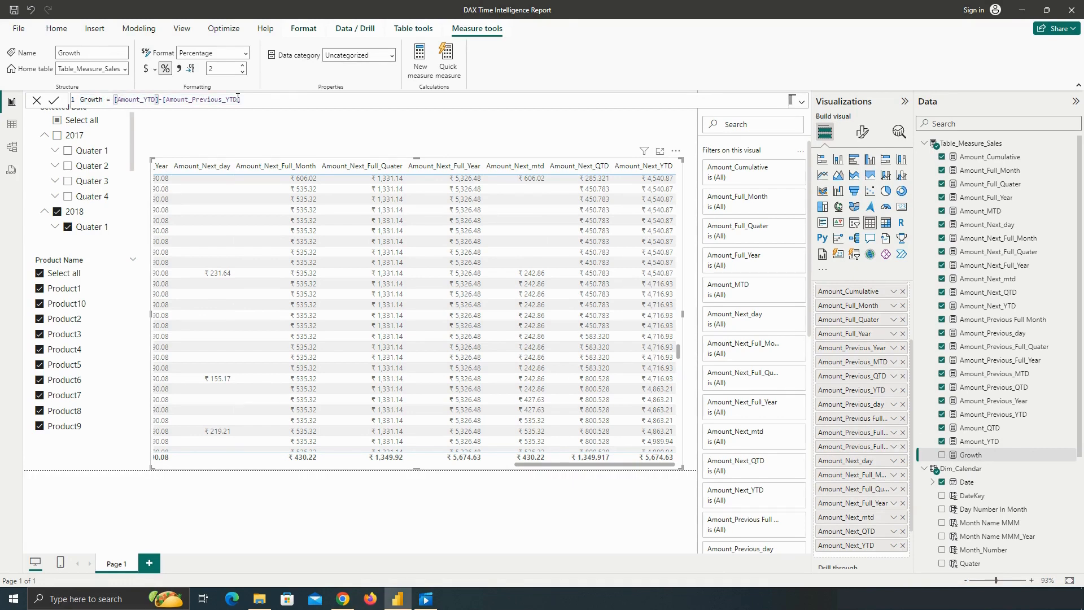
type("CALCULATE(")
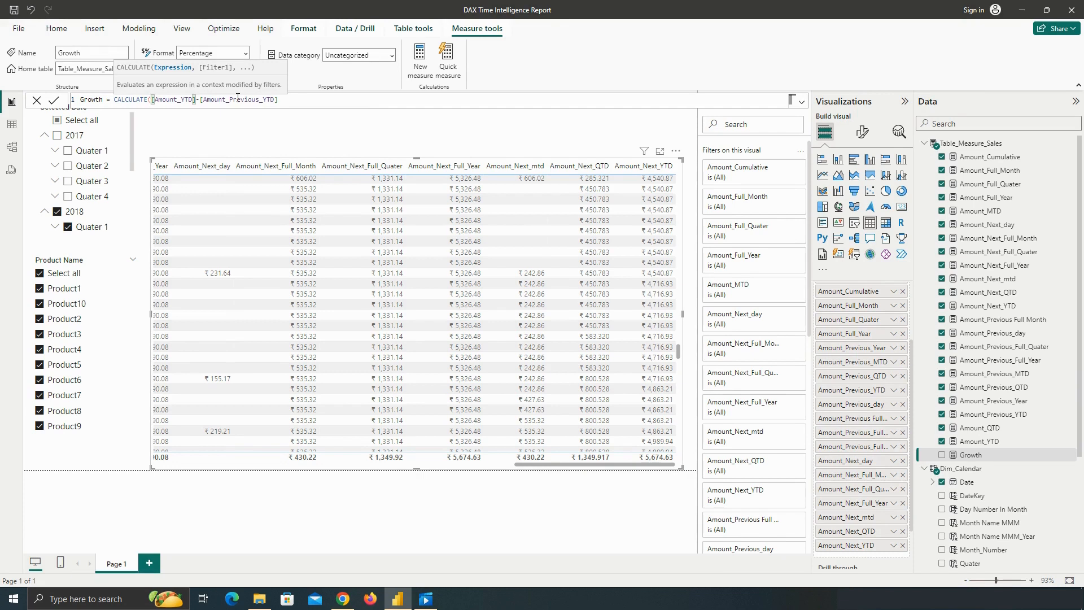
type("DIVIDE(")
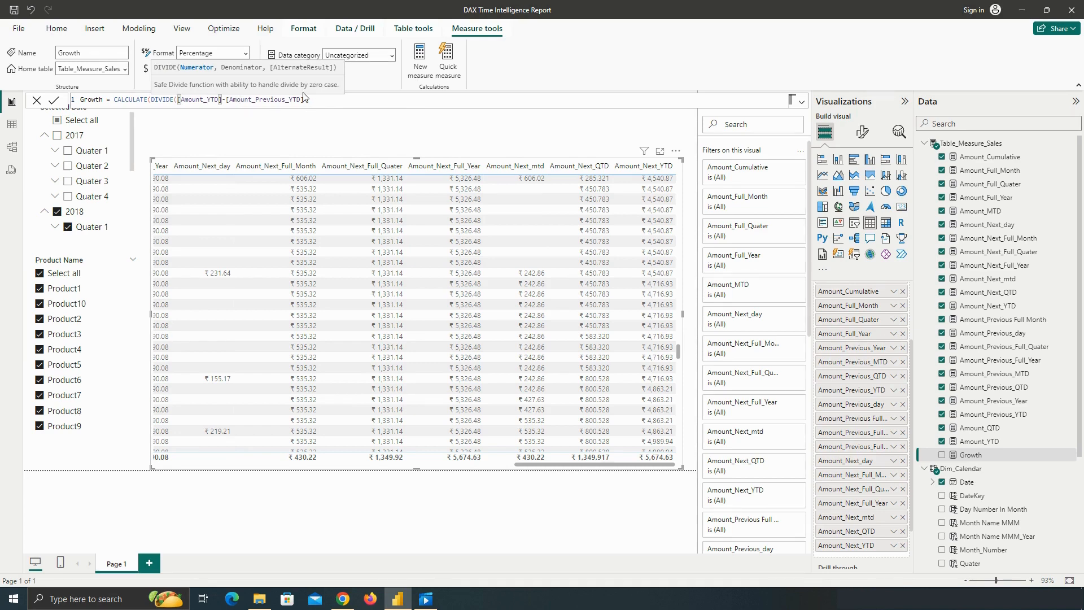
type("(")
left_click(316, 100)
type(")")
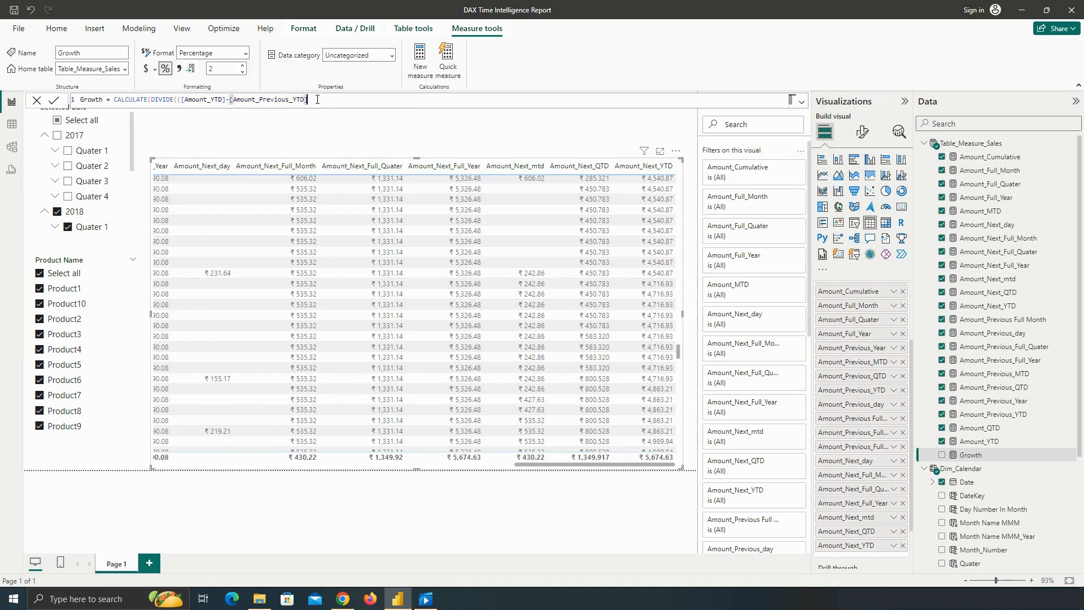
type(",")
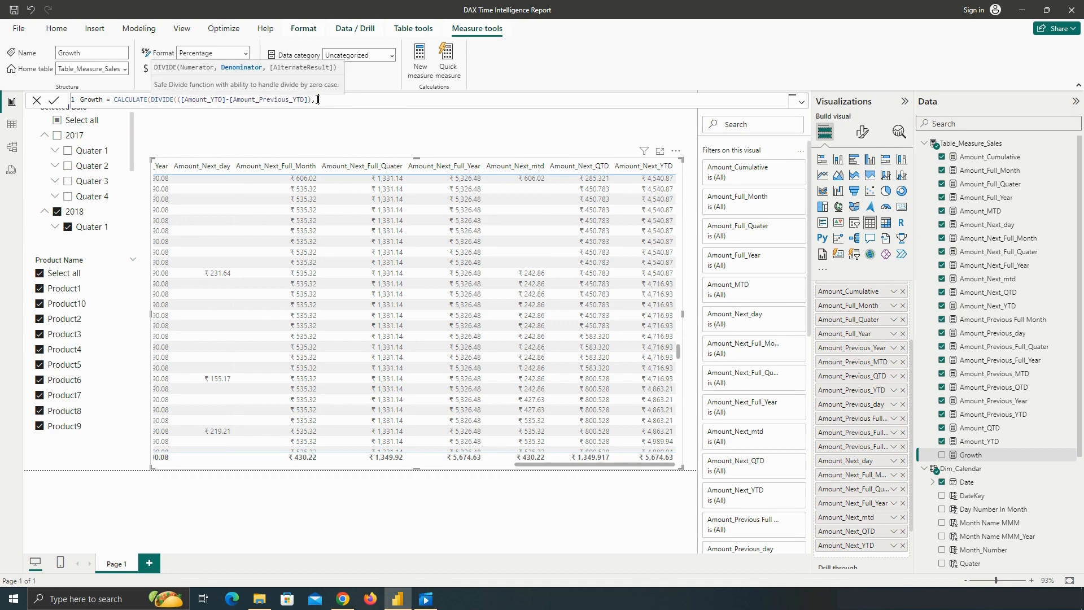
Set [Amount_Previous_YTD] as the DIVIDE denominator, close both functions, and commit the Growth measure
type(" am")
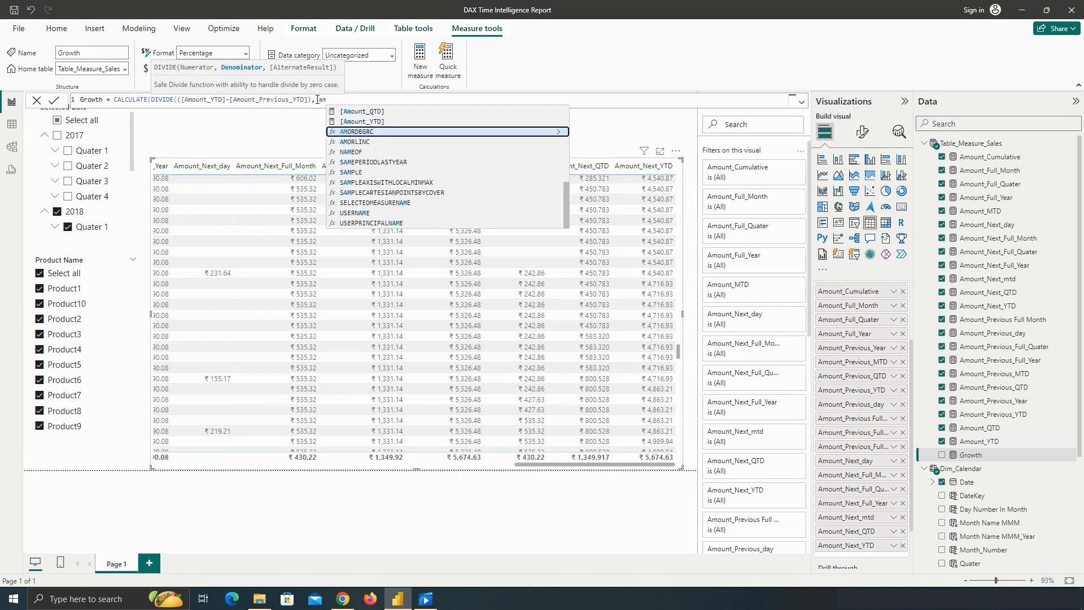
type("ount")
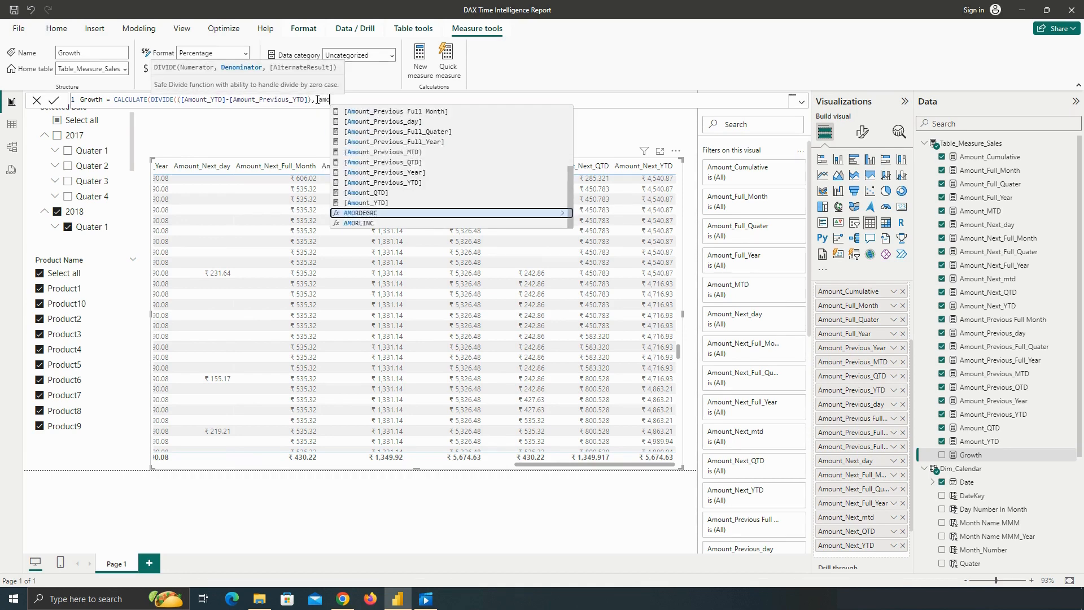
key("Down")
key("Down")
key("Down")
key("Down")
key("Down")
key("Down")
key("Down")
key("Down")
key("Down")
key("Down")
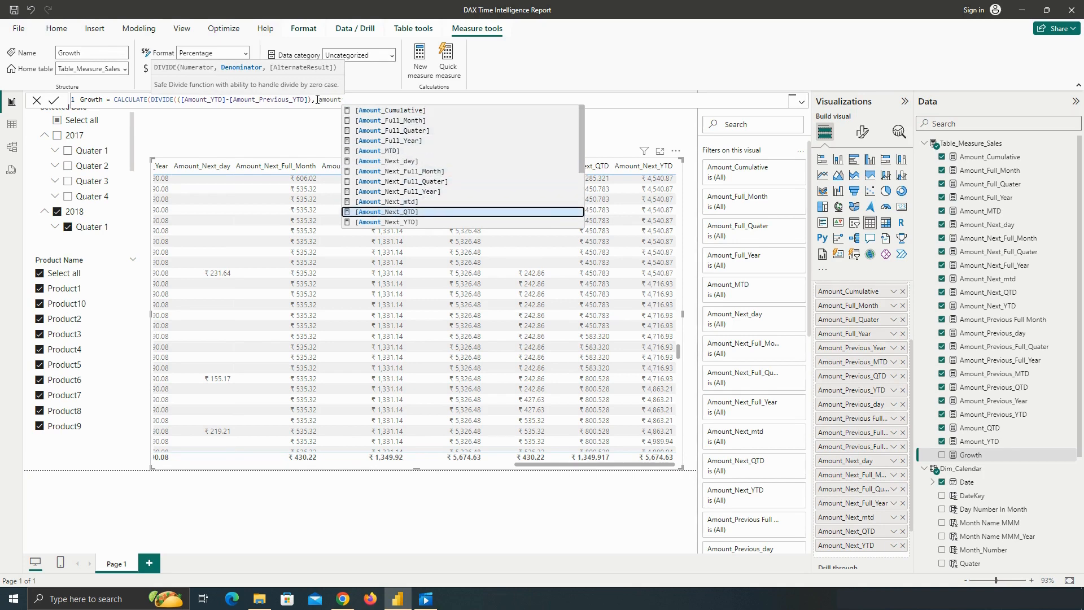
key("Down")
key("Down")
key("Down")
key("Down")
key("Down")
key("Down")
key("Down")
key("Down")
key("Down")
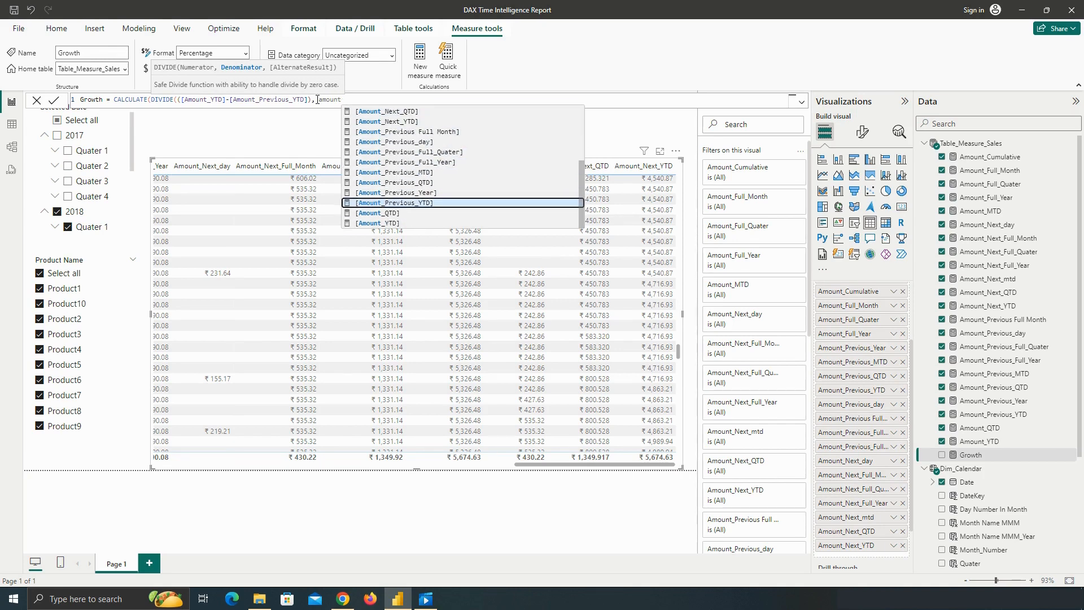
key("Up")
key("Up")
key("Up")
key("Up")
key("Up")
key("Down")
key("Down")
key("Down")
key("Down")
key("Down")
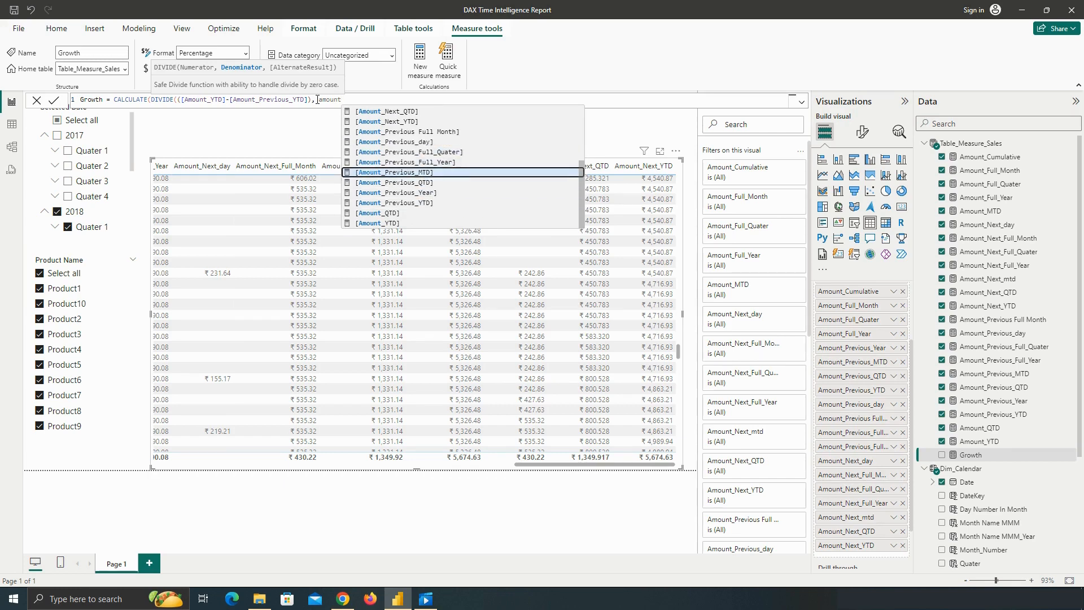
key("Tab")
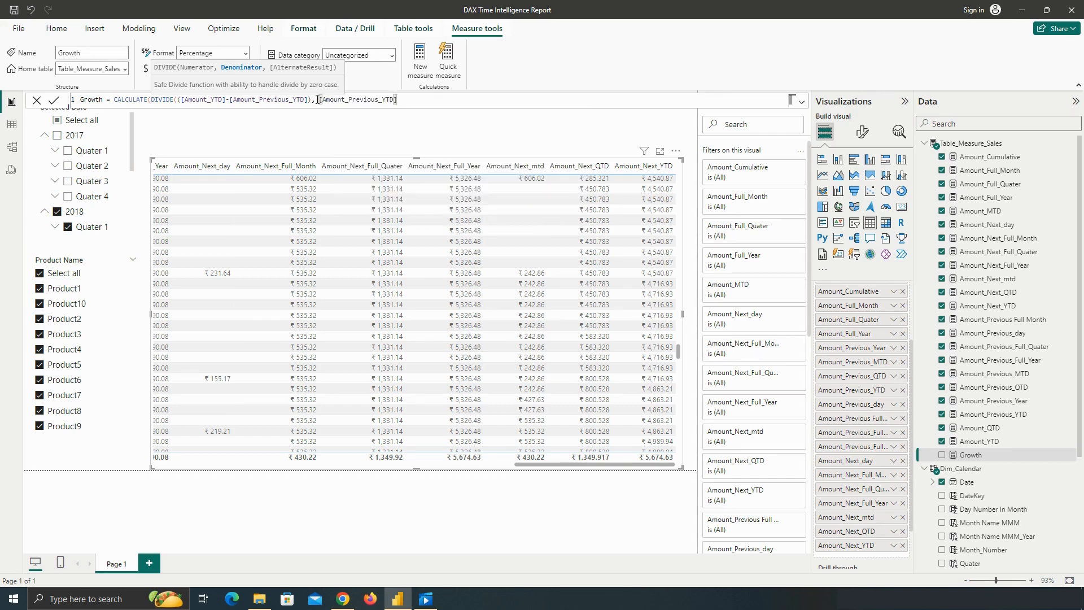
type(")")
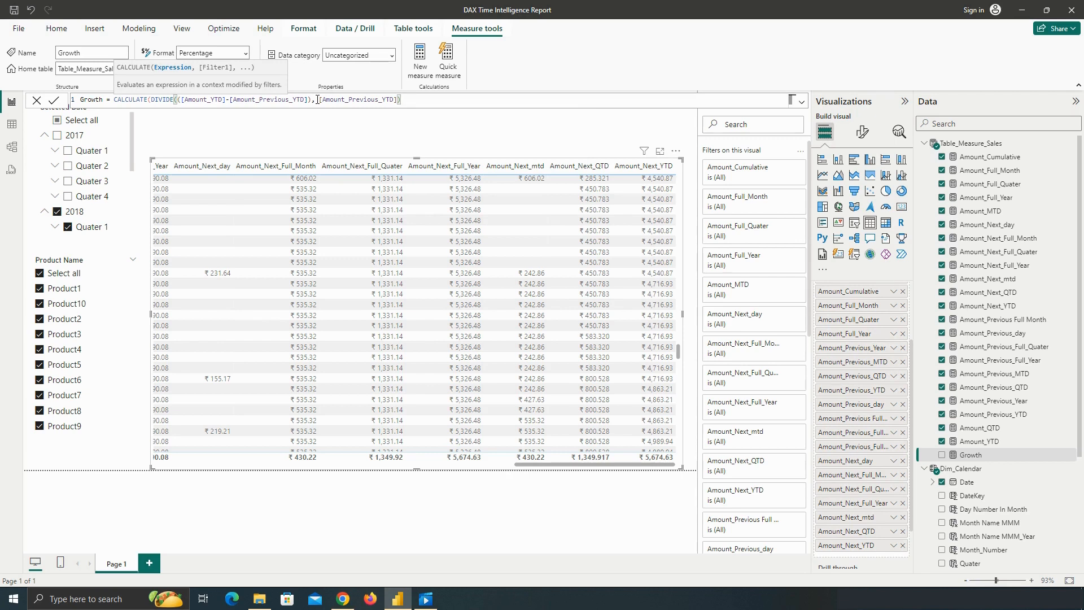
type(")")
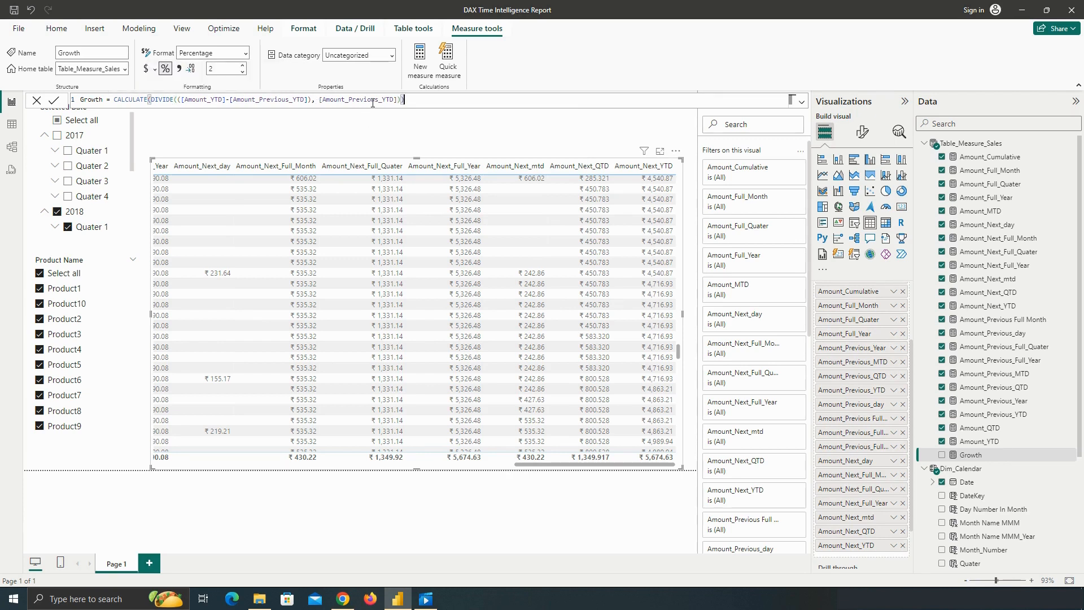
left_click(55, 102)
Add the Growth measure to the table visual and bring its column into view to review the values
left_click(941, 455)
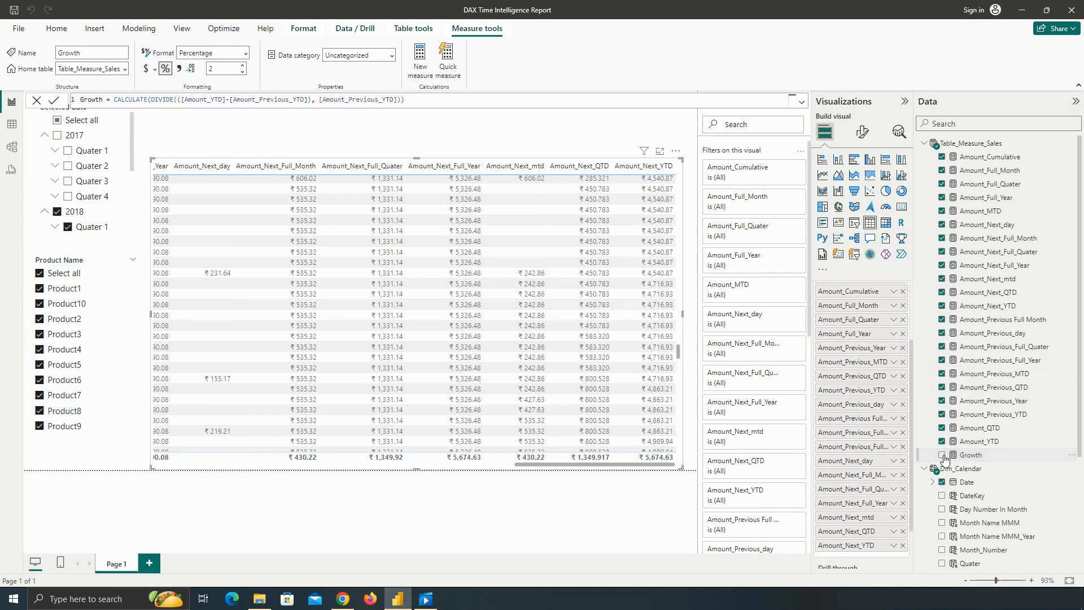
mouse_move(644, 461)
left_mouse_down()
mouse_move(678, 466)
mouse_move(664, 463)
left_mouse_up()
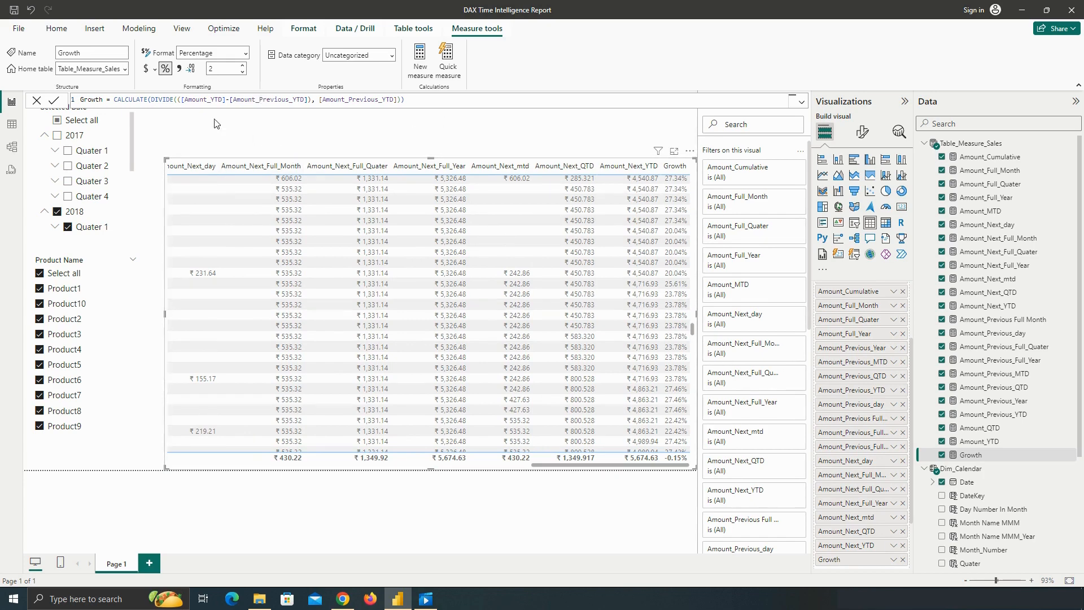
scroll(687, 271, "up", 8)
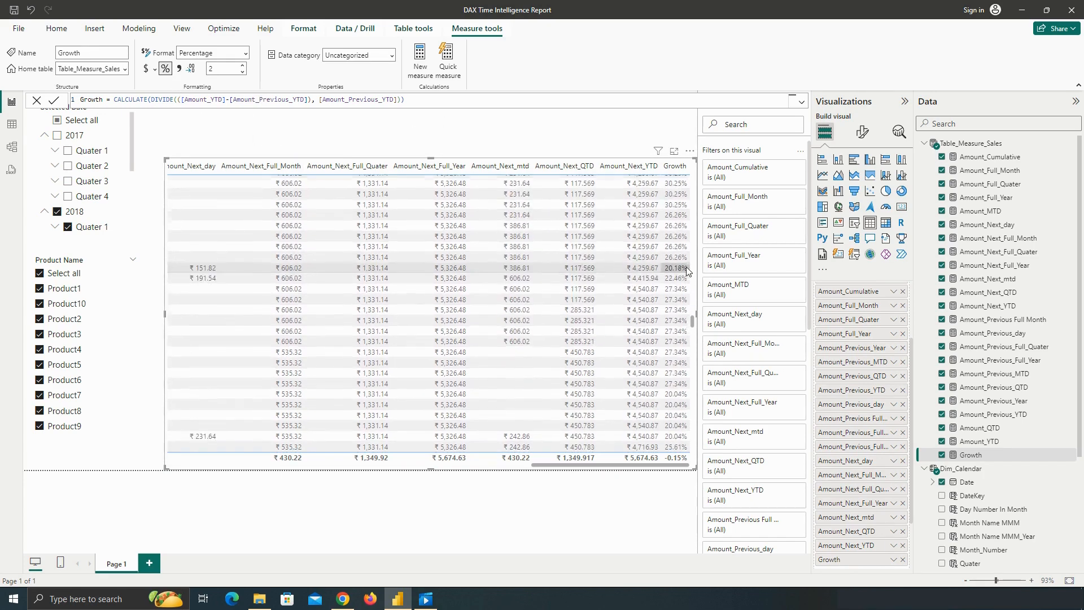